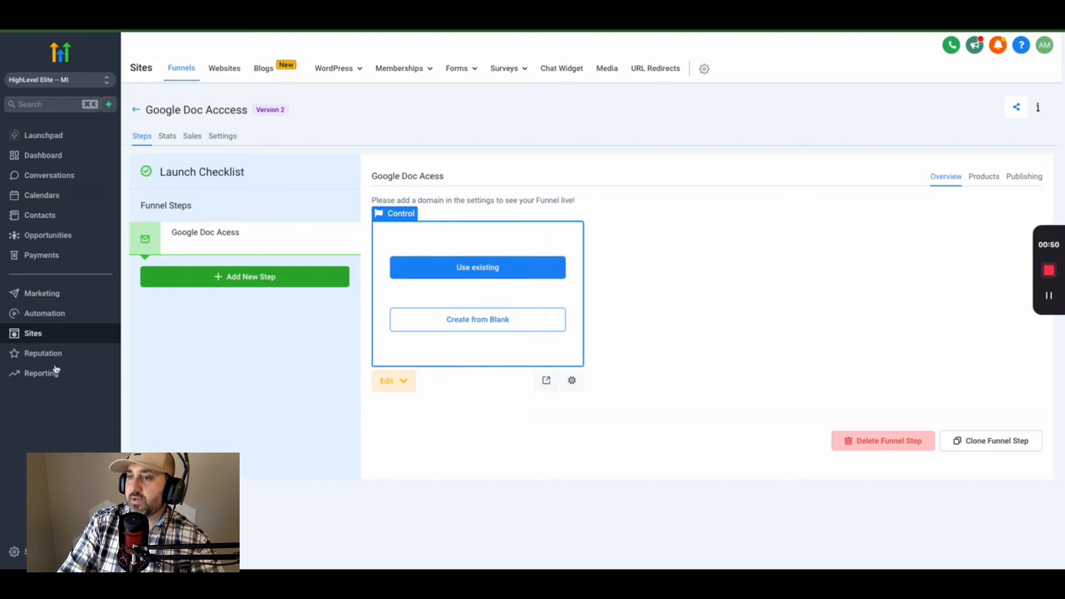
# - Open the Google Doc Acccess funnel and start its step page from a blank page
pyautogui.click(34, 336)
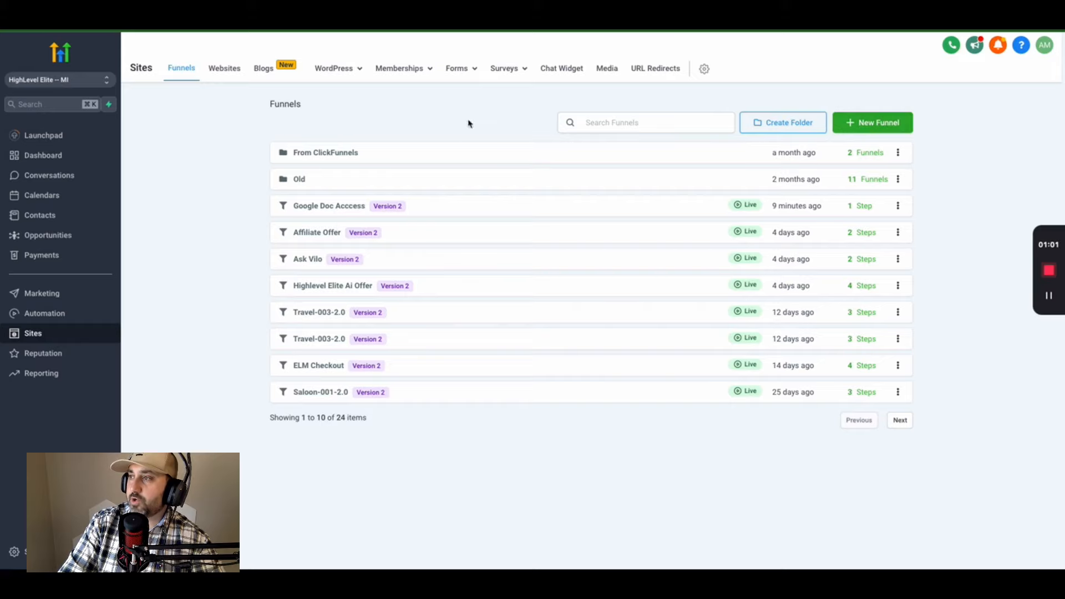
pyautogui.click(884, 126)
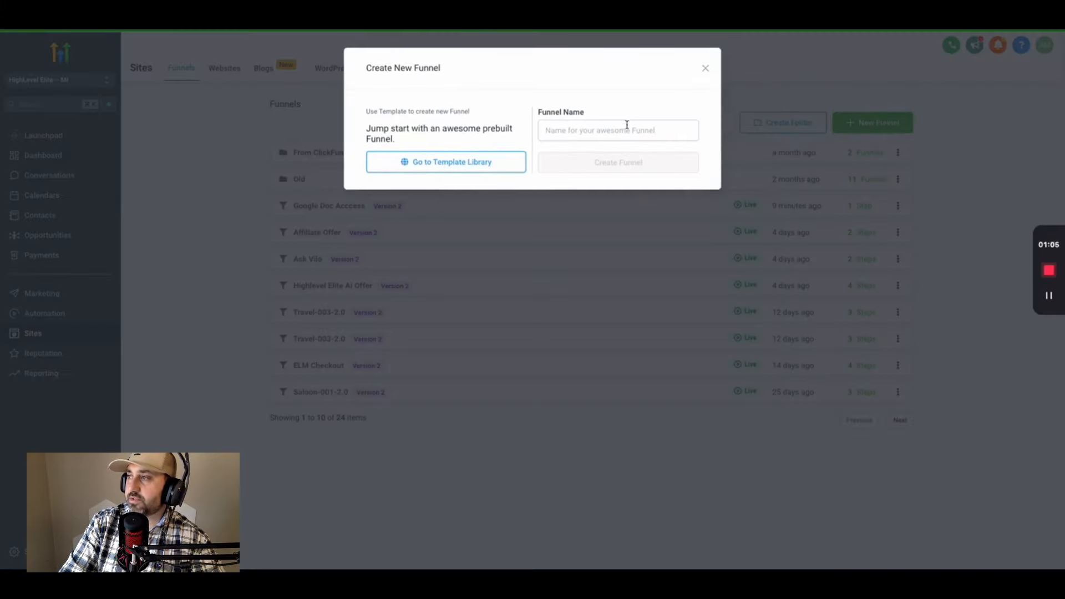
pyautogui.click(706, 68)
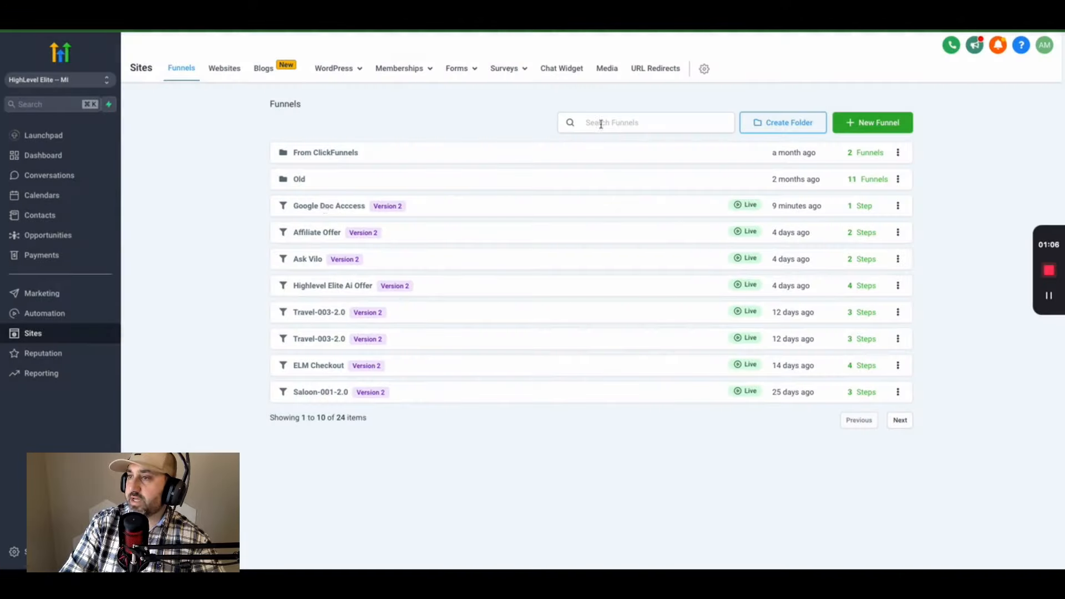
pyautogui.click(325, 209)
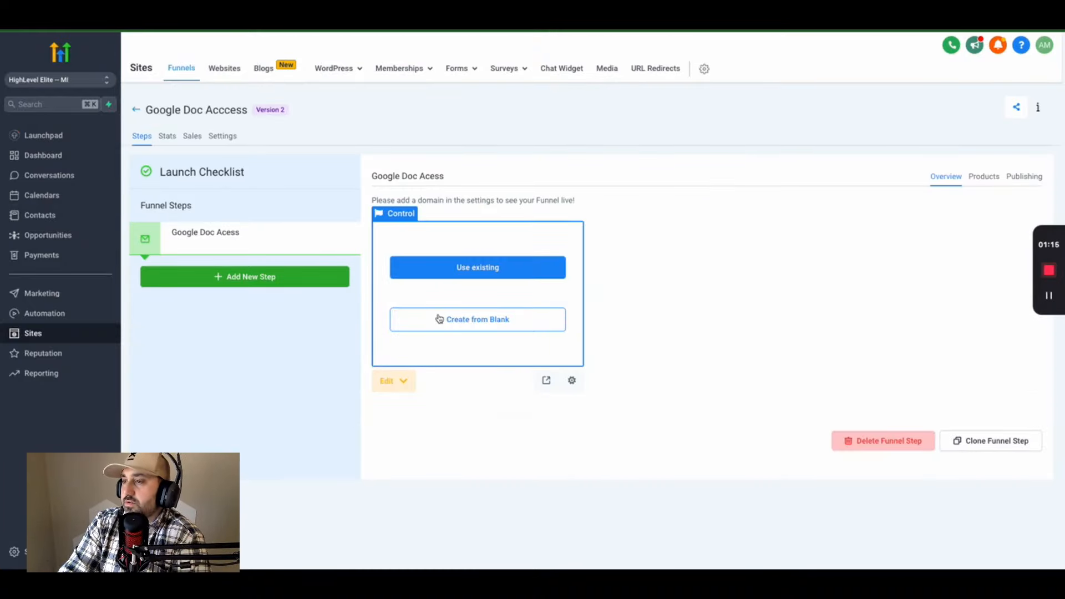
pyautogui.click(461, 327)
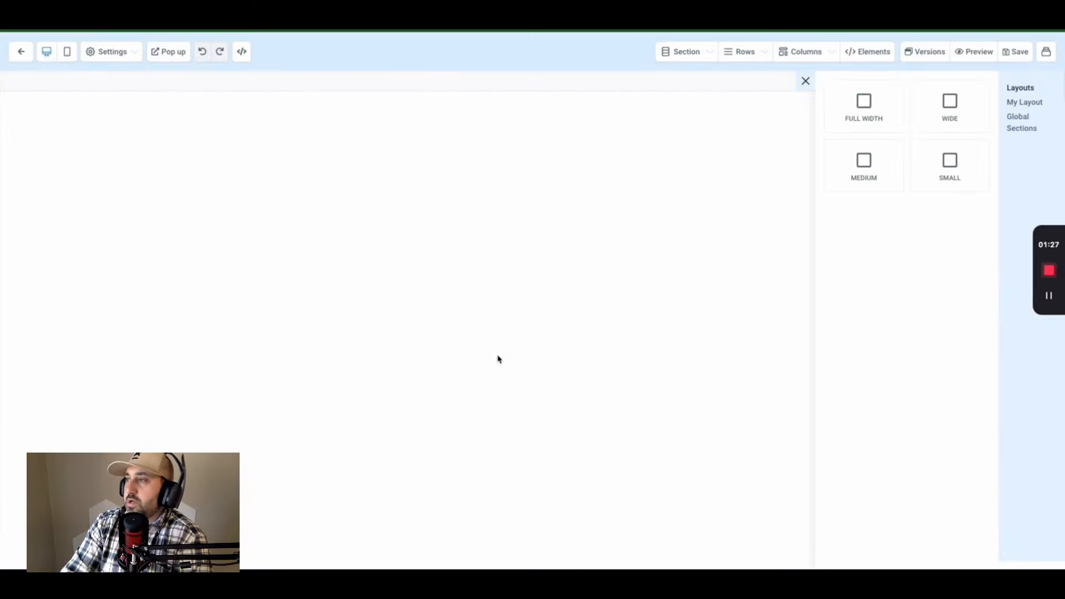
# - Add a full-width section with a one-column row holding the HighLevel Elite logo image
pyautogui.click(846, 106)
pyautogui.click(627, 136)
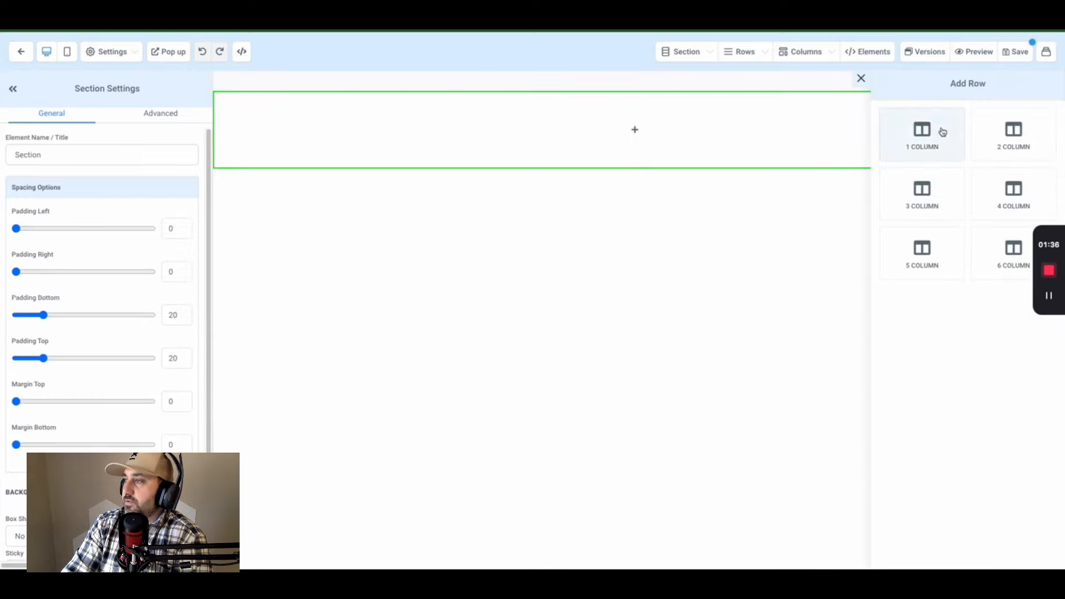
pyautogui.click(942, 132)
pyautogui.click(659, 145)
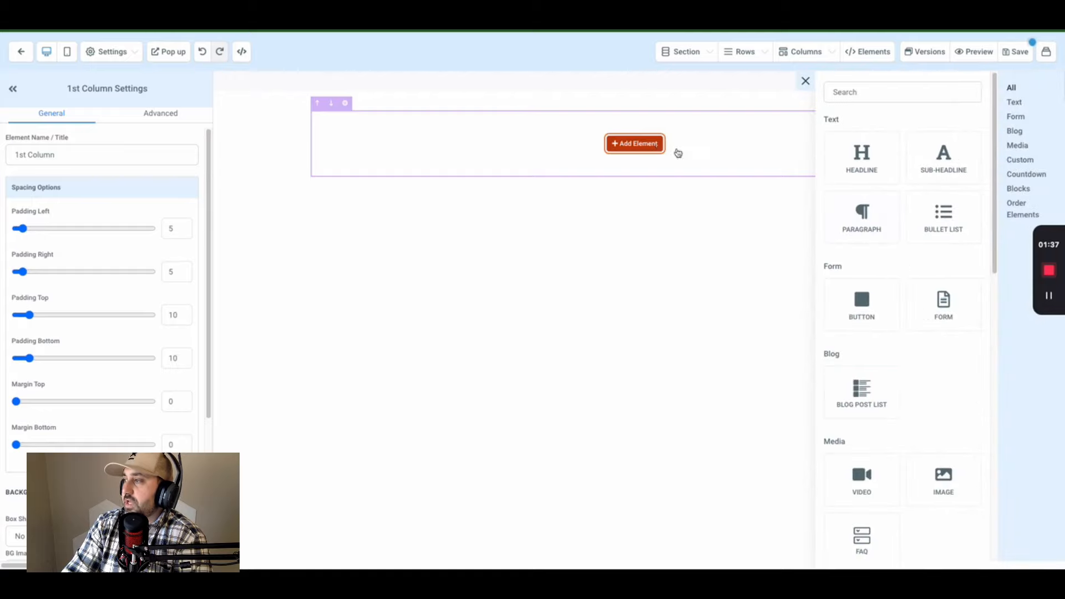
pyautogui.click(940, 480)
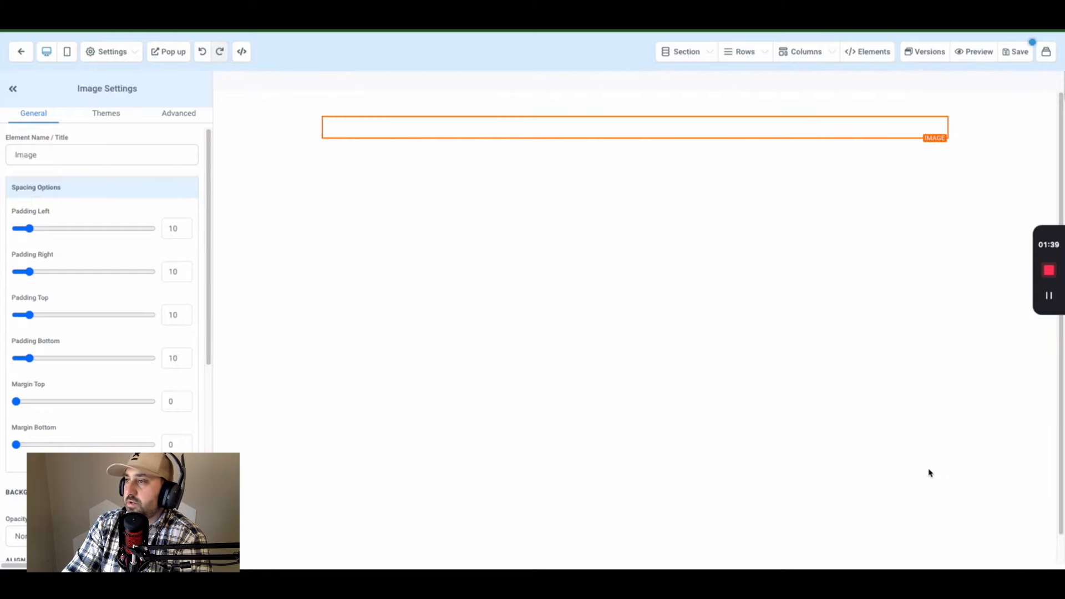
pyautogui.scroll(-6, 155, 444)
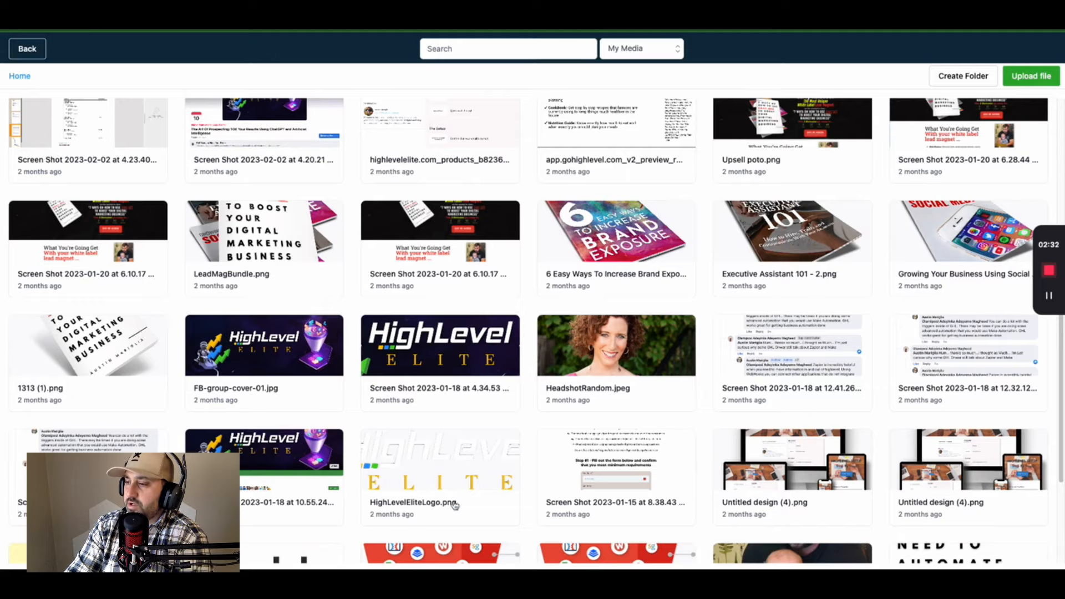
pyautogui.click(454, 476)
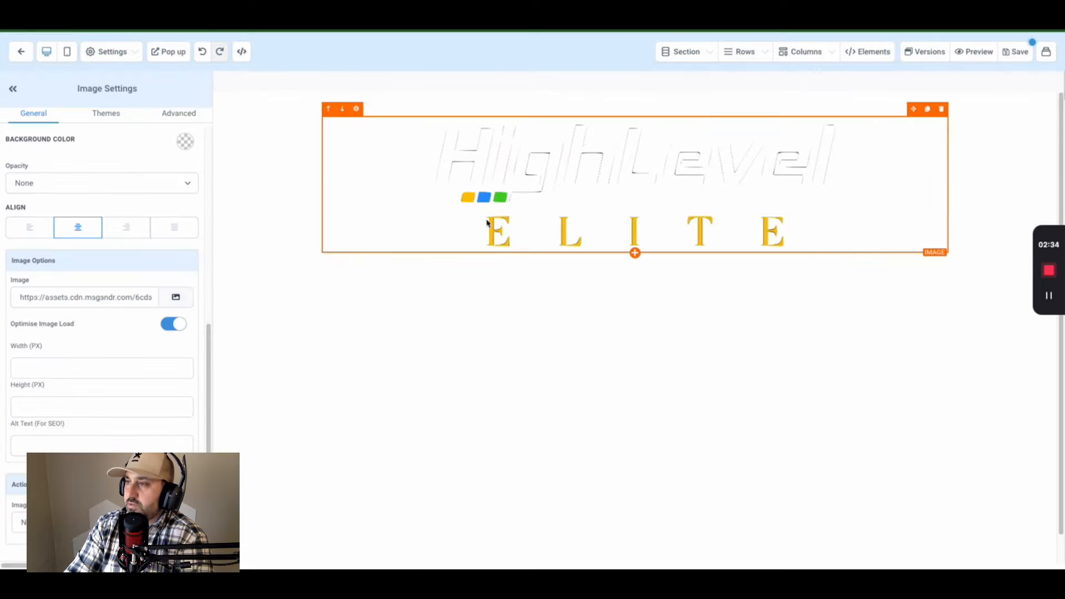
# - Set the logo image width to 130 and select the header section
pyautogui.click(52, 368)
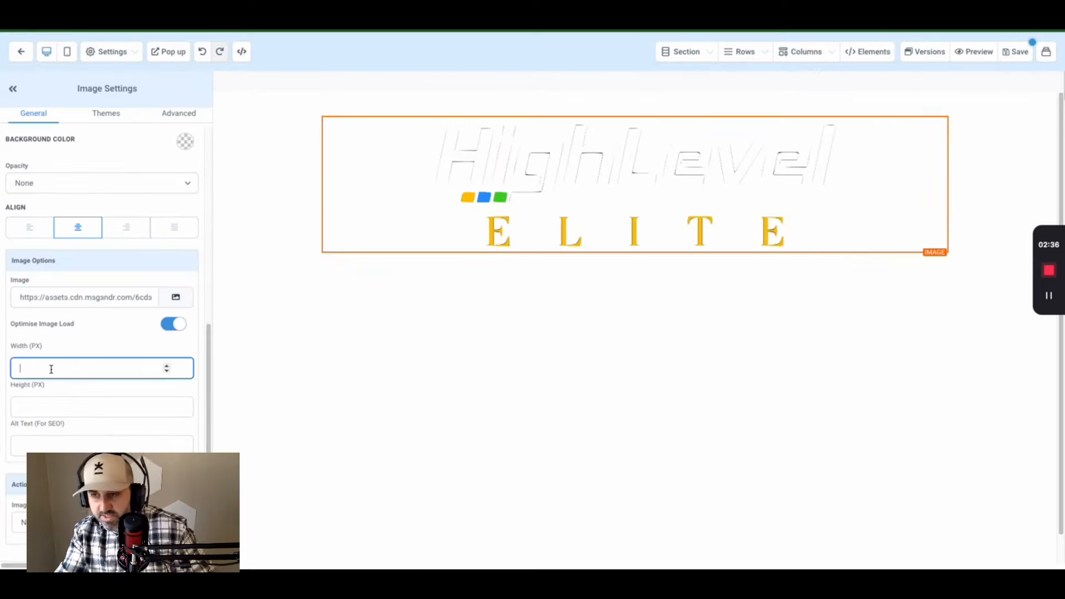
pyautogui.write('130')
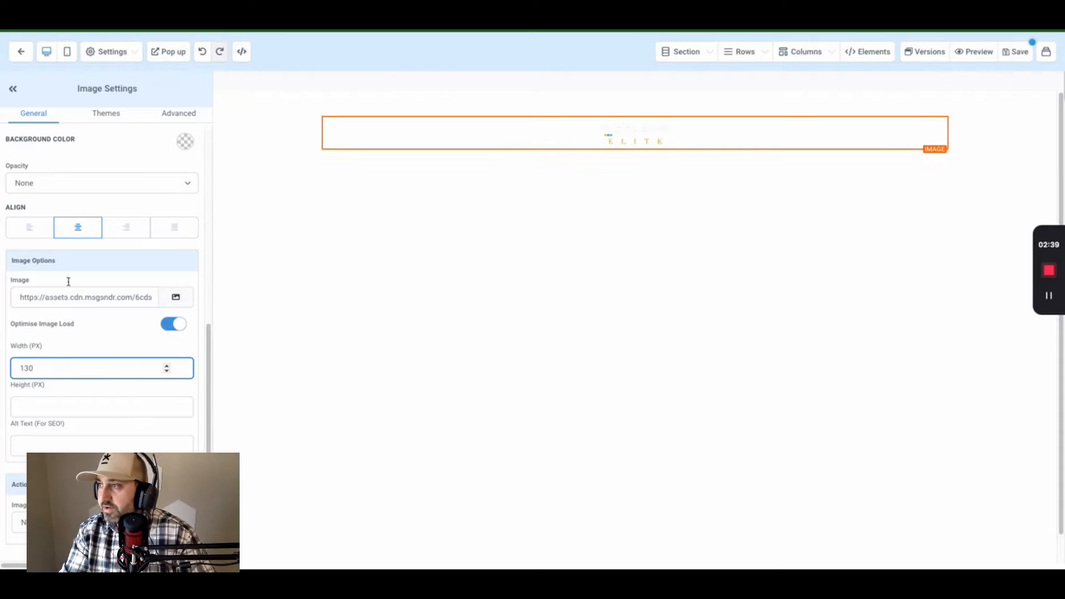
pyautogui.click(277, 163)
# - Give the logo header section a black background and top and bottom padding of 5
pyautogui.click(186, 404)
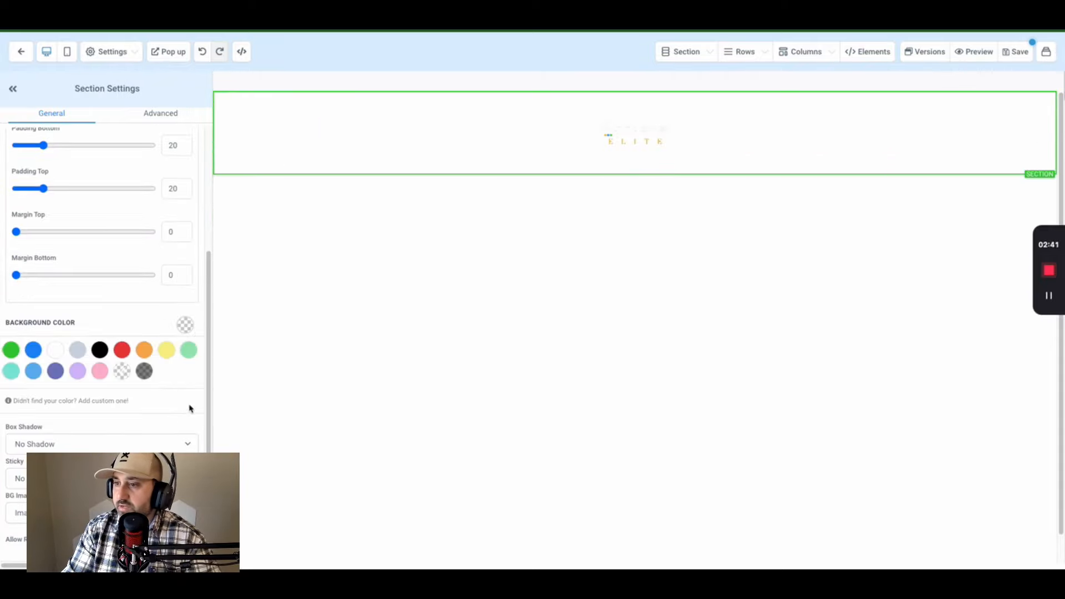
pyautogui.click(100, 350)
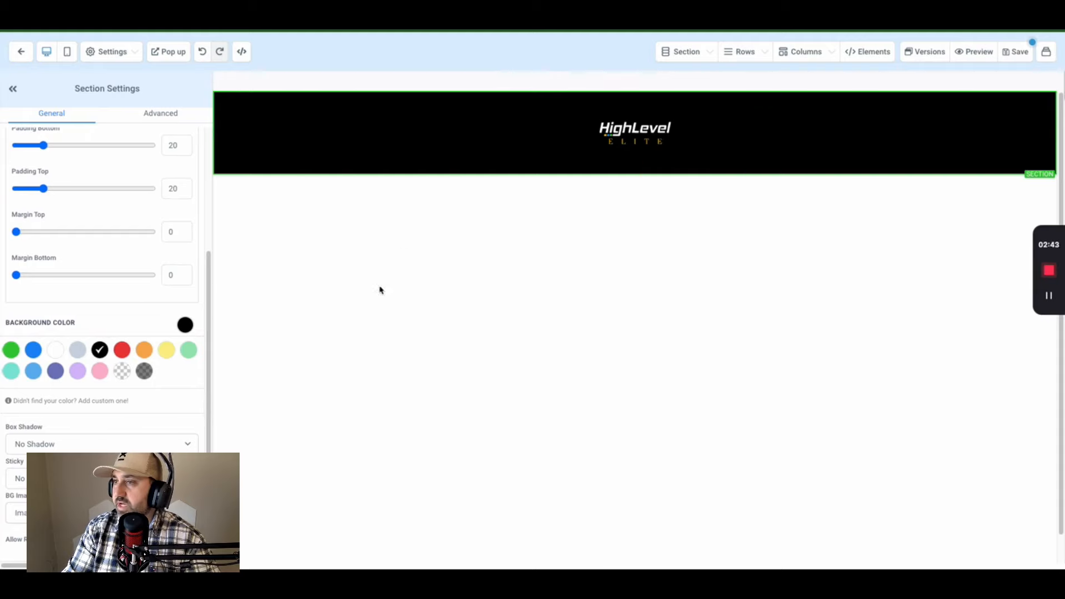
pyautogui.scroll(3, 118, 320)
pyautogui.scroll(1, 117, 320)
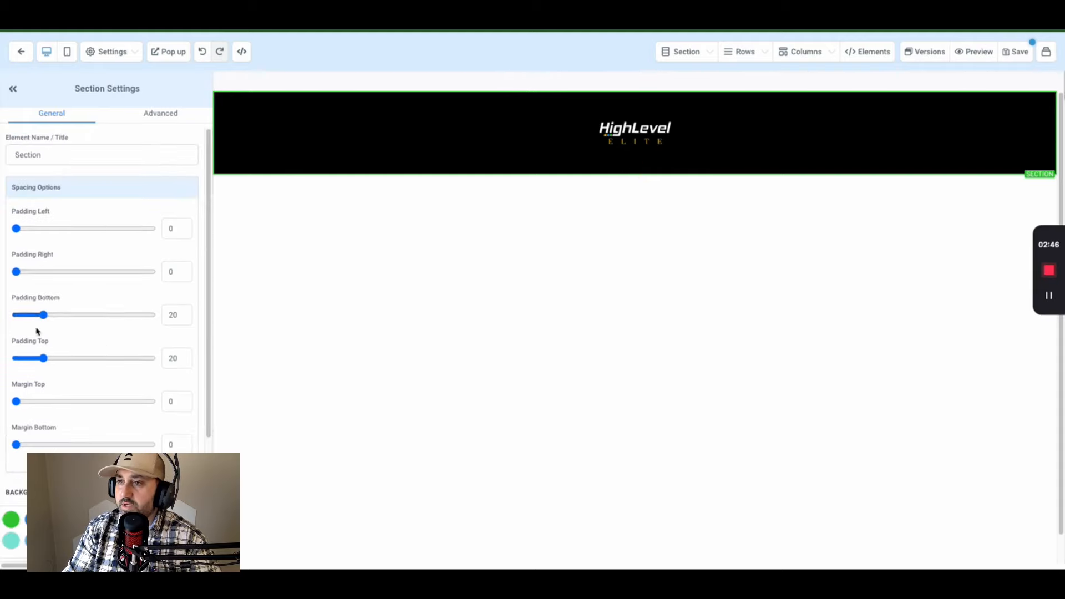
pyautogui.moveTo(44, 315); pyautogui.dragTo(20, 317)
pyautogui.moveTo(43, 358); pyautogui.dragTo(23, 359)
pyautogui.moveTo(24, 318); pyautogui.dragTo(23, 315)
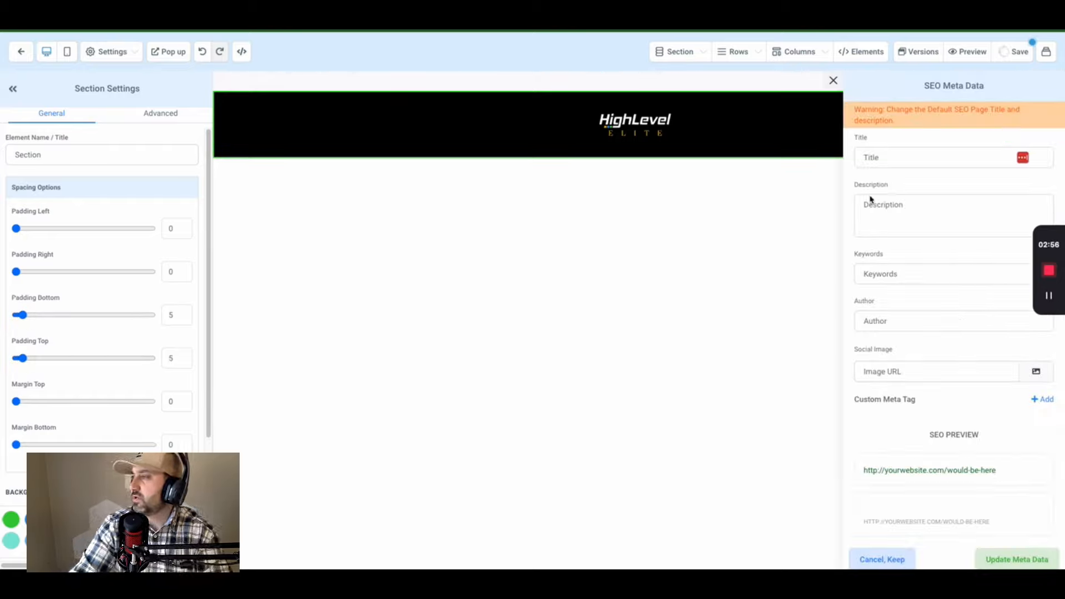
# - Enter SEO title 'Simple Optin' and description 'simple optin', then update the meta data
pyautogui.click(888, 157)
pyautogui.write('Simple Optin')
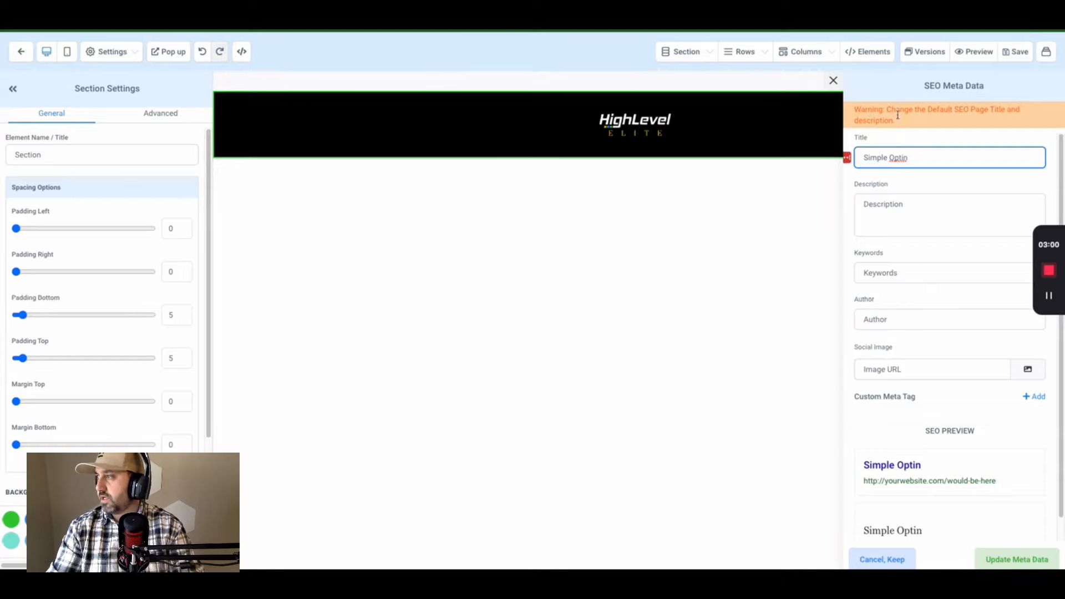
pyautogui.click(942, 211)
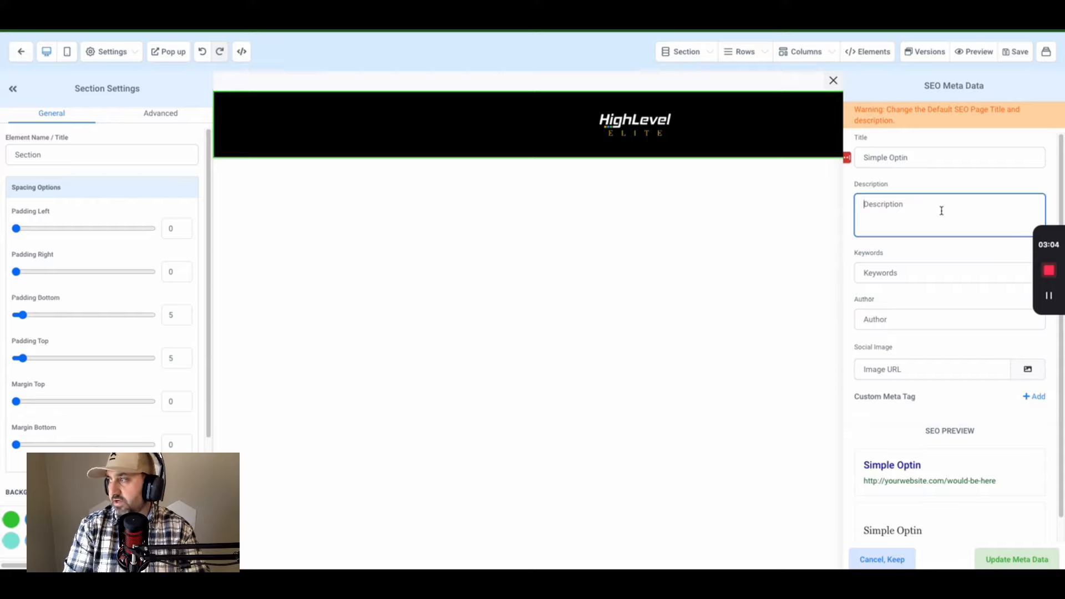
pyautogui.write('simple optin')
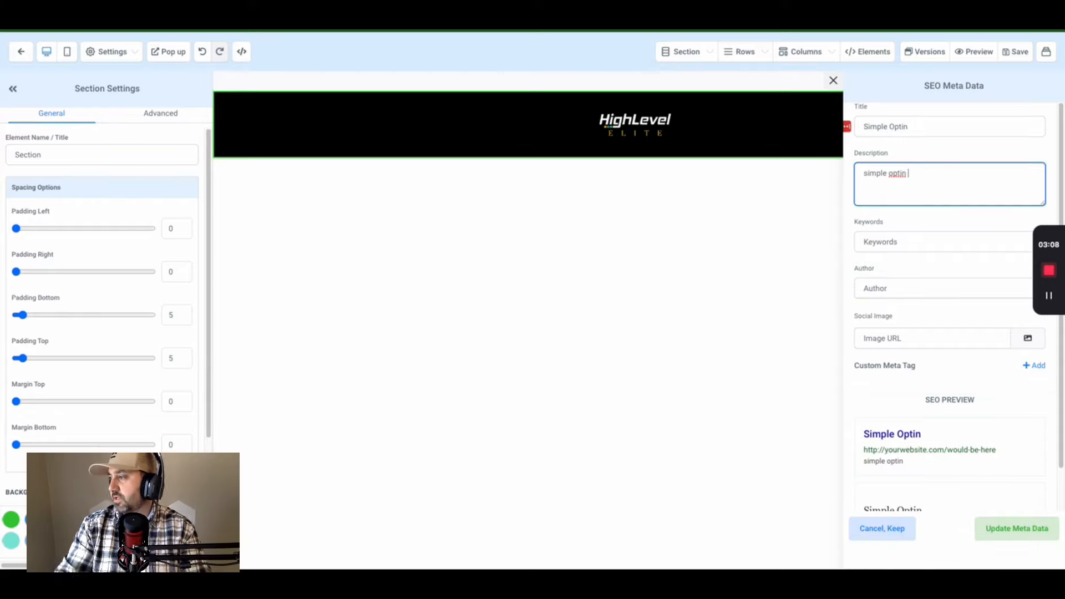
pyautogui.click(997, 531)
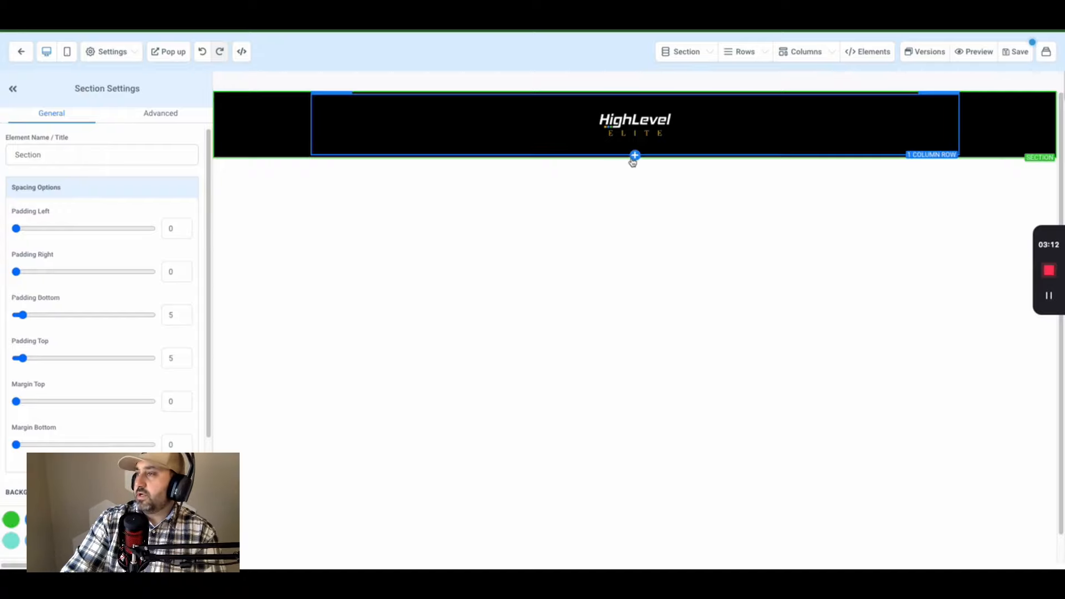
# - Add a medium section with a one-column row and empty form element, then return to the funnel overview
pyautogui.click(635, 158)
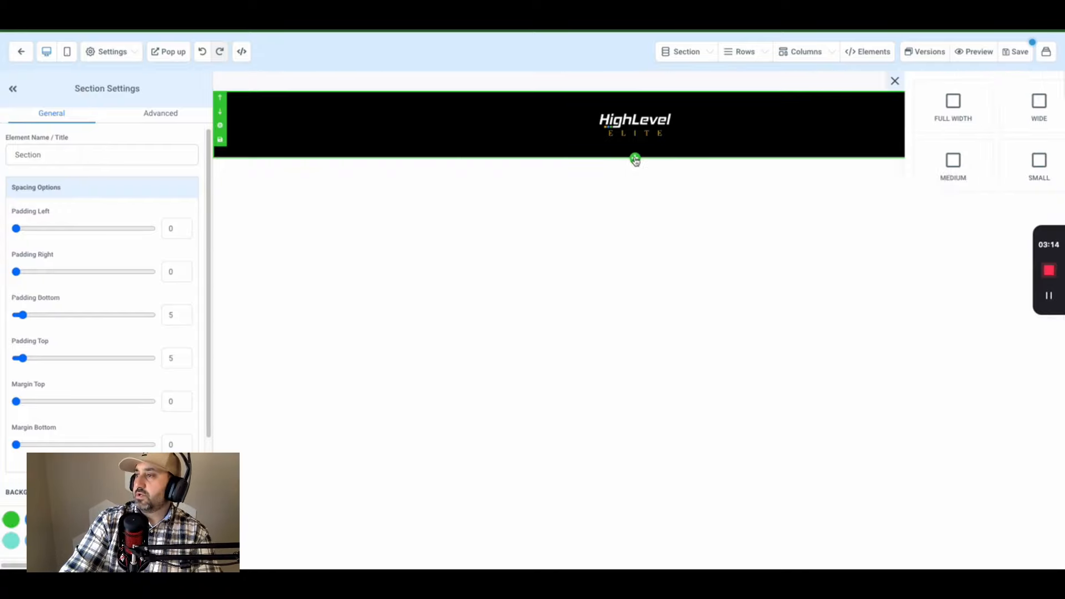
pyautogui.click(903, 198)
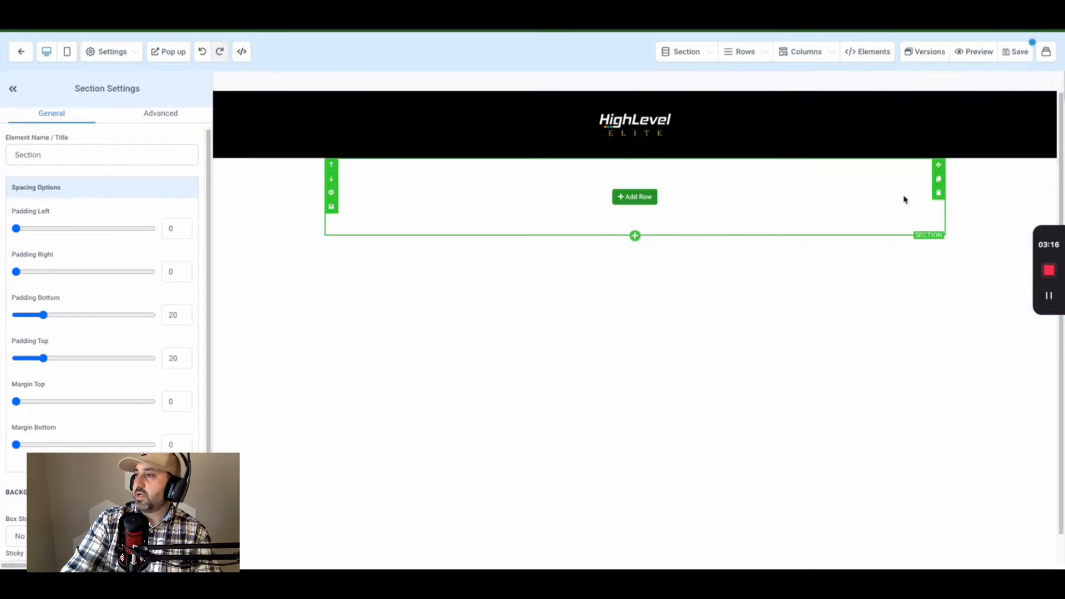
pyautogui.click(635, 197)
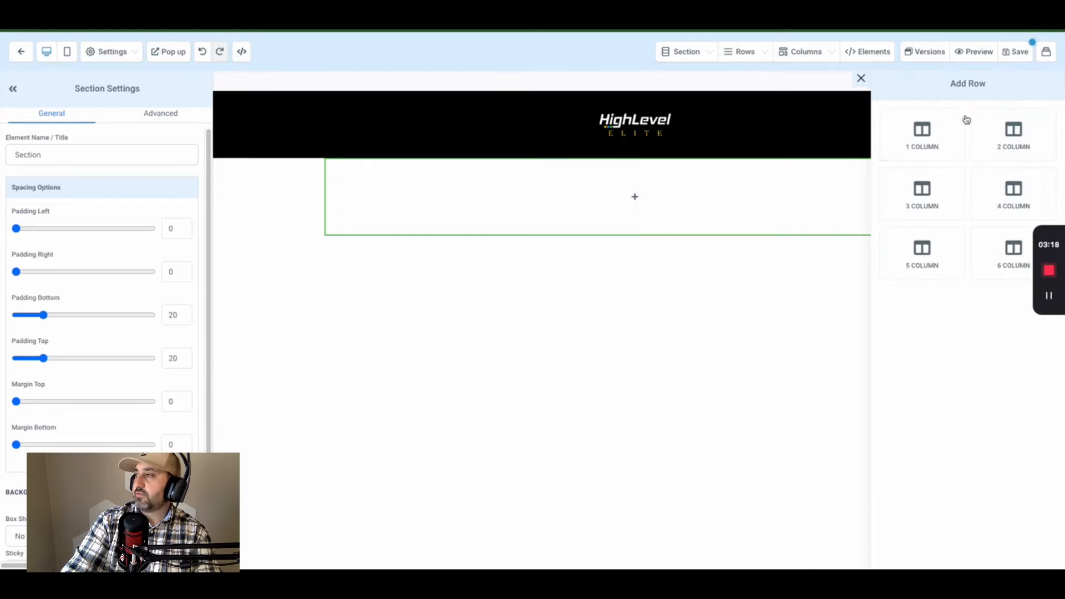
pyautogui.click(911, 143)
pyautogui.click(632, 209)
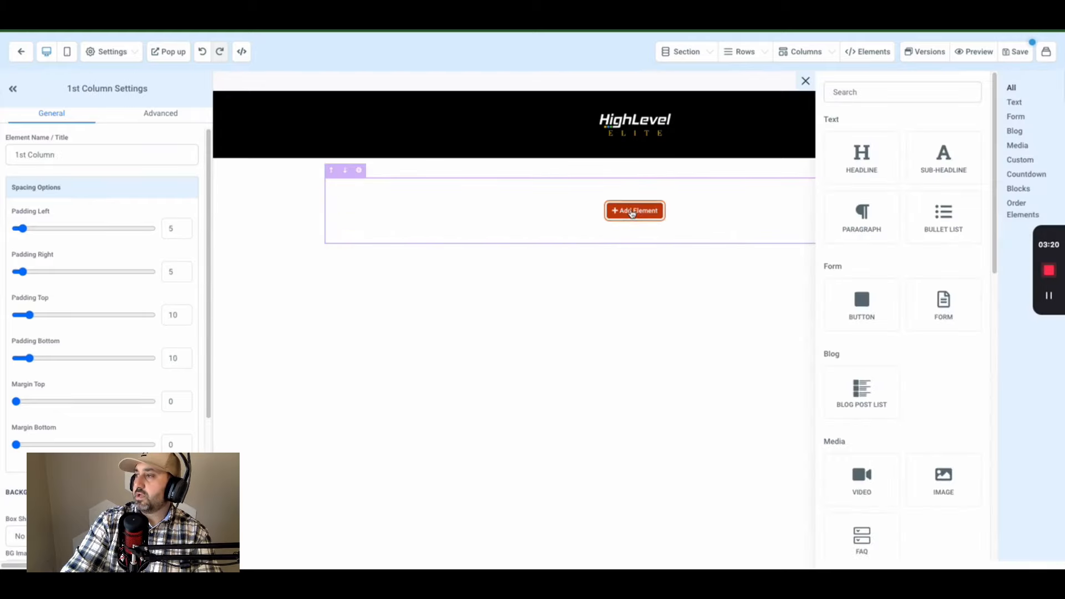
pyautogui.click(941, 327)
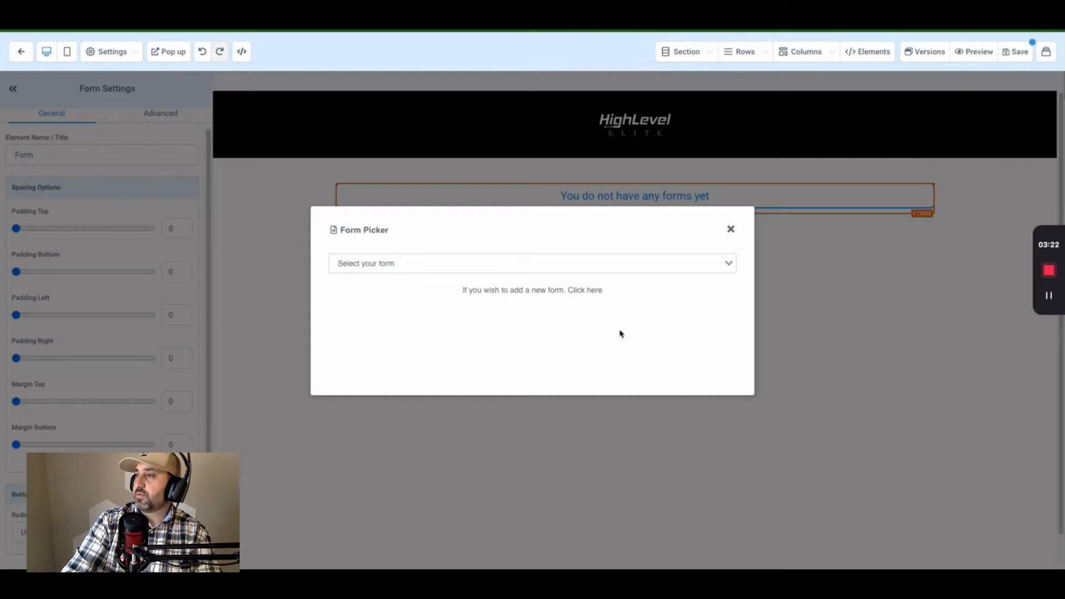
pyautogui.click(730, 229)
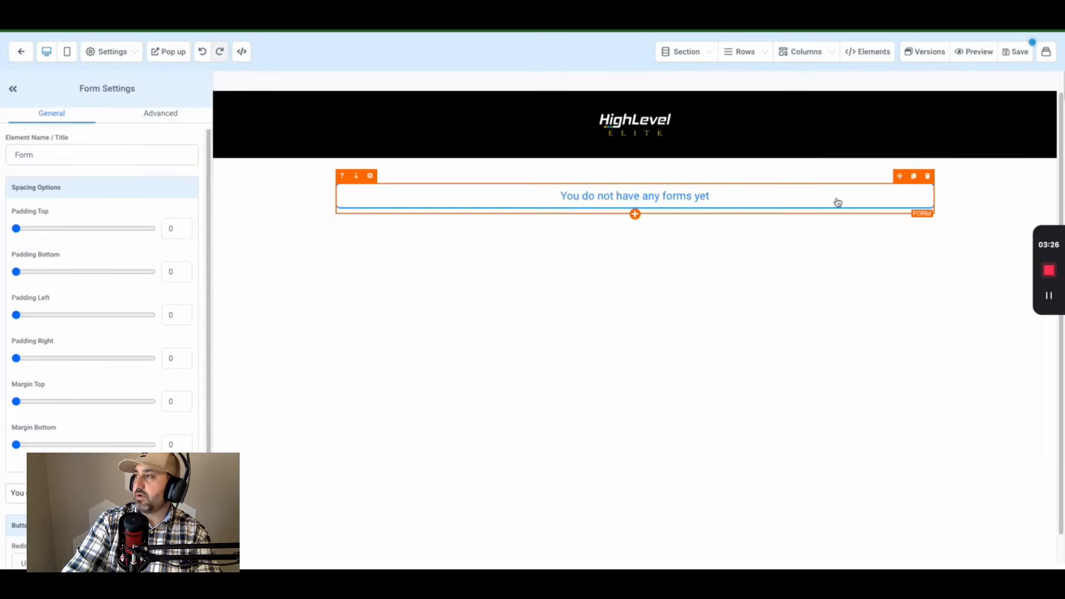
pyautogui.click(23, 58)
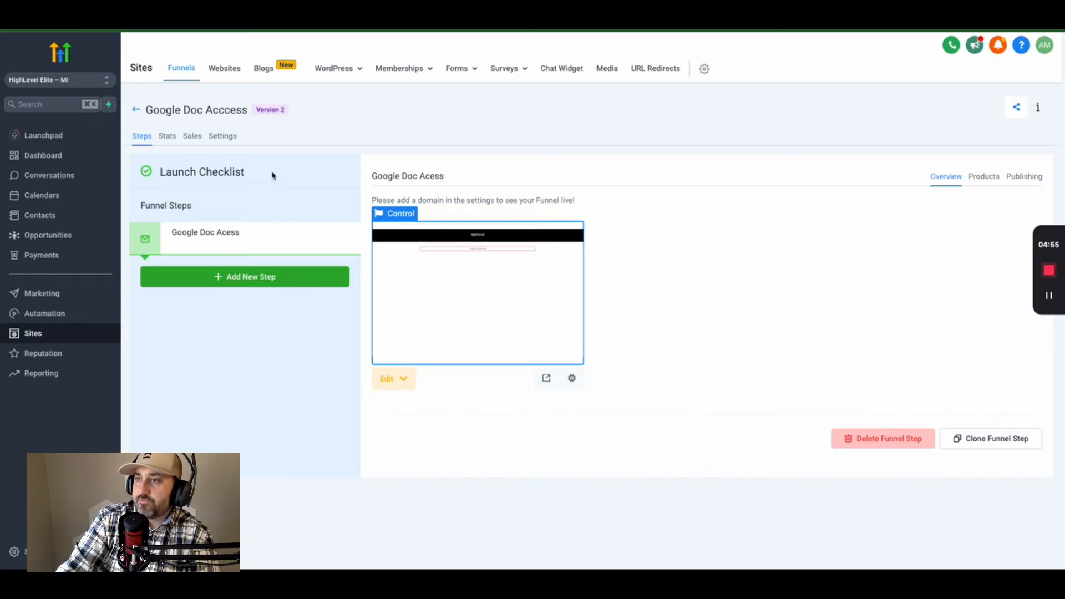
# - Create a new form in the form builder and rename it from Form 14 to 'Google Doc from youtube'
pyautogui.click(458, 68)
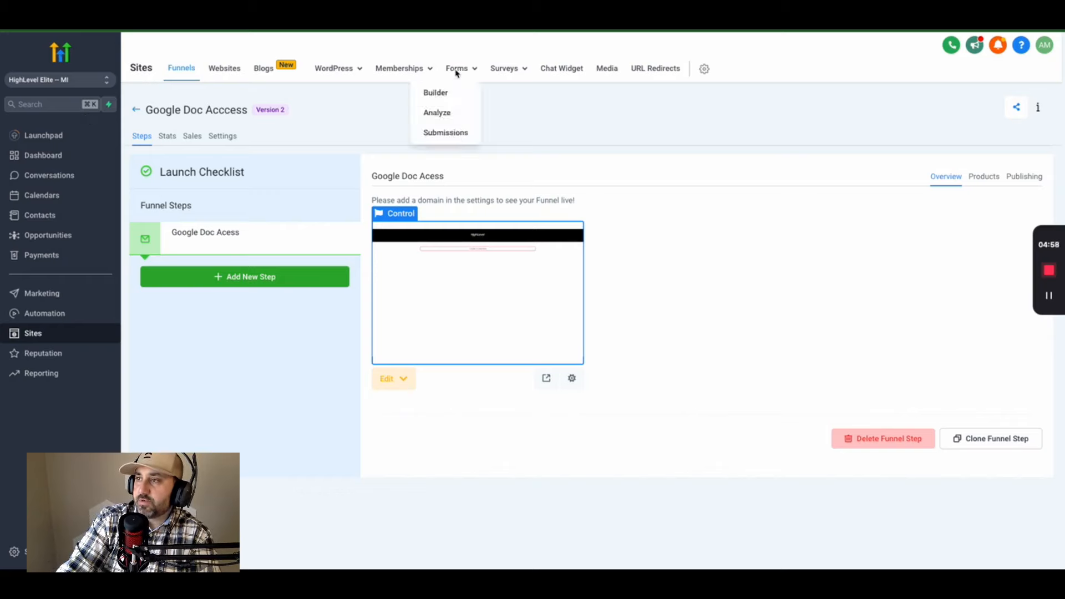
pyautogui.click(441, 96)
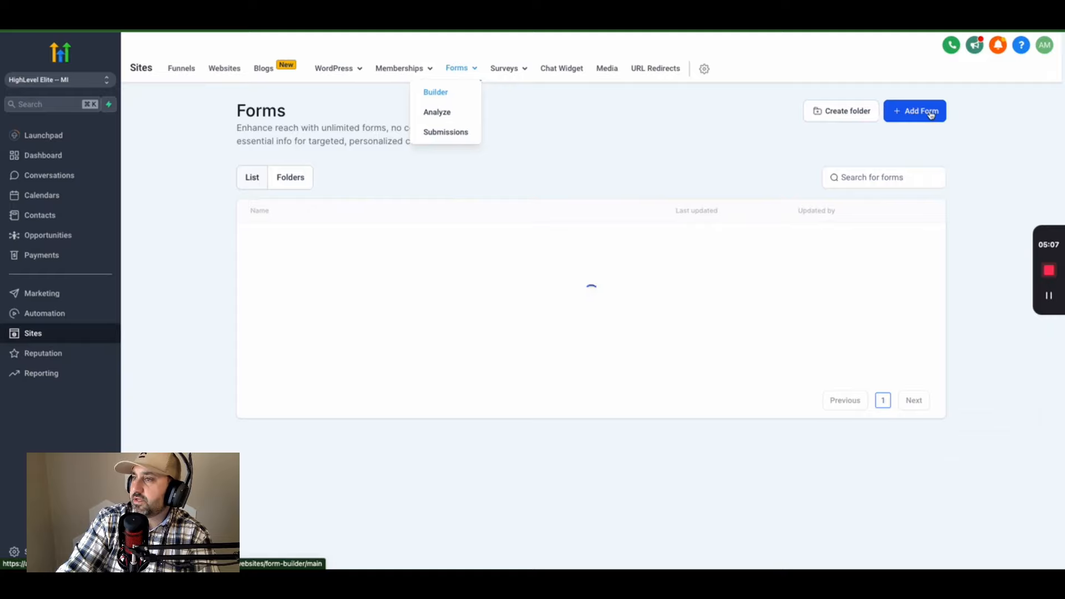
pyautogui.click(931, 114)
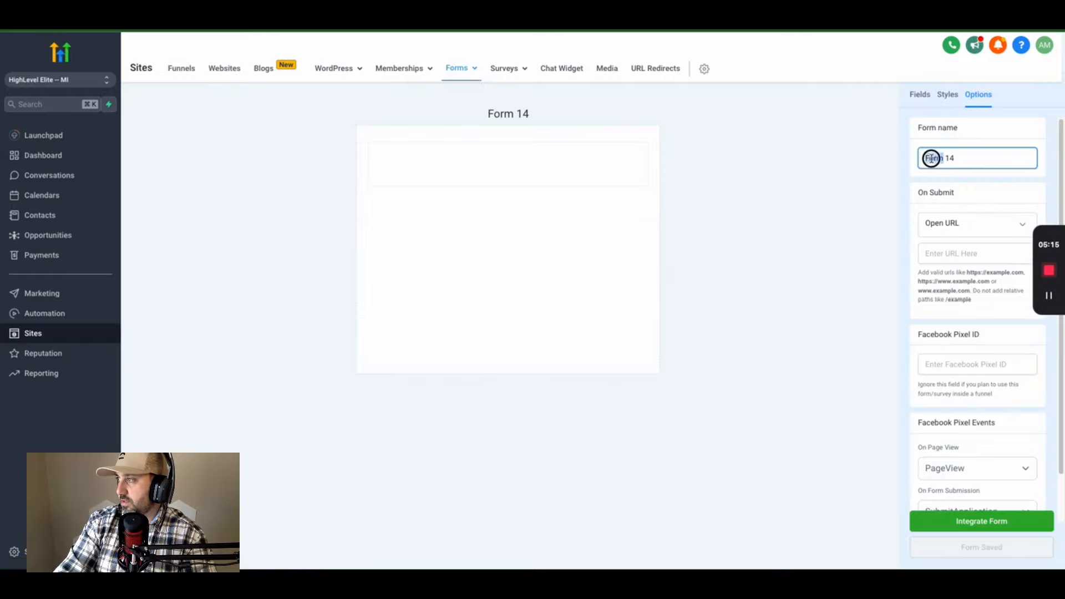
pyautogui.doubleClick(931, 157)
pyautogui.tripleClick(932, 157)
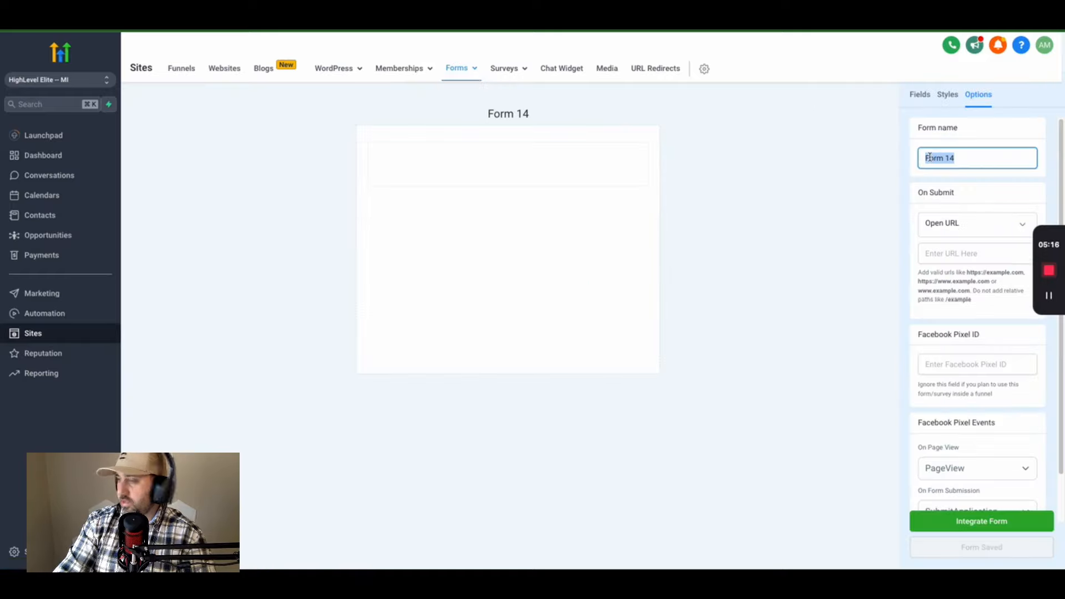
pyautogui.write('GOog')
pyautogui.press('BackSpace')
pyautogui.press('BackSpace')
pyautogui.press('BackSpace')
pyautogui.write('oogle Doc')
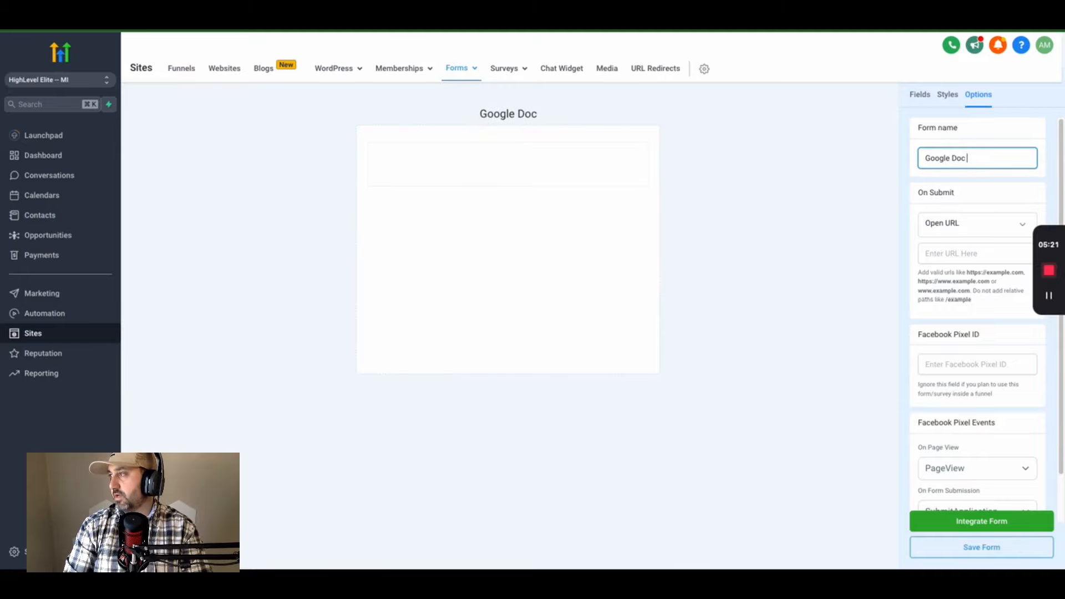
pyautogui.write(' from youtube')
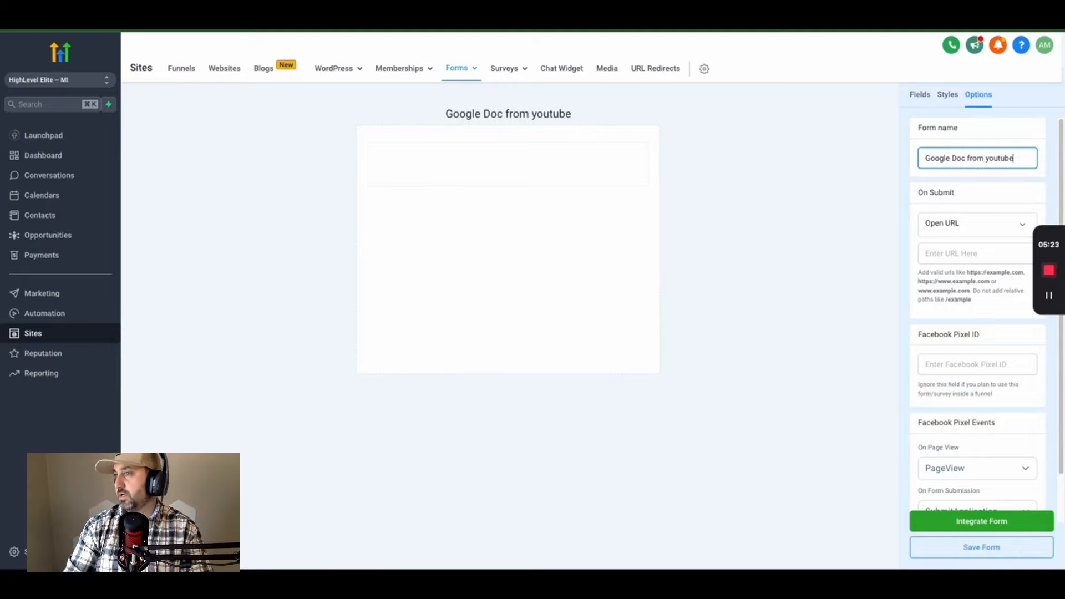
# - Drag First Name, Email and Button fields onto the form canvas and select the button
pyautogui.click(919, 95)
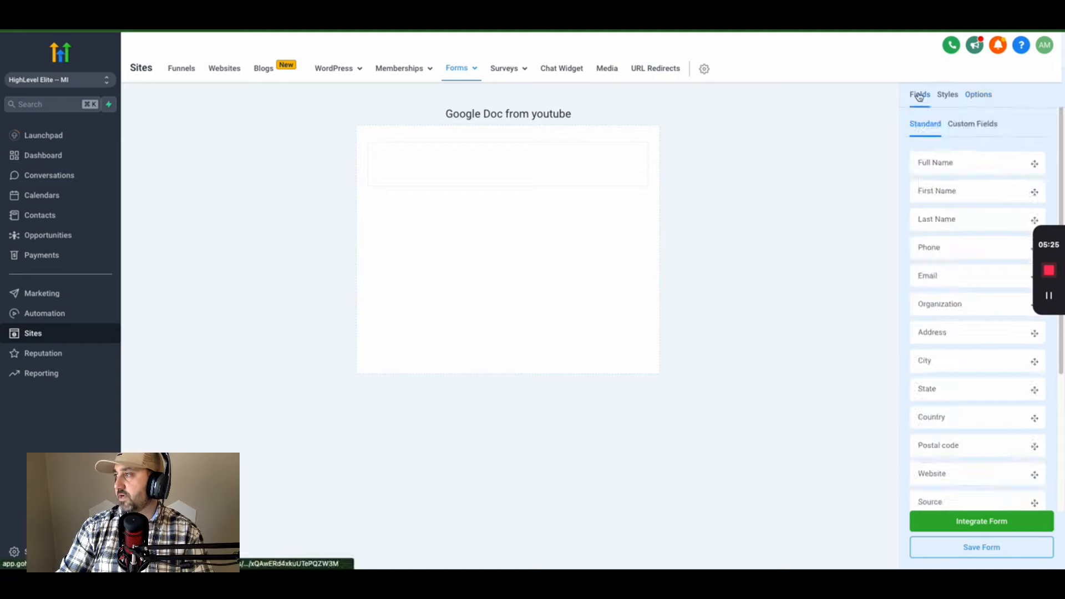
pyautogui.moveTo(975, 196); pyautogui.dragTo(590, 193)
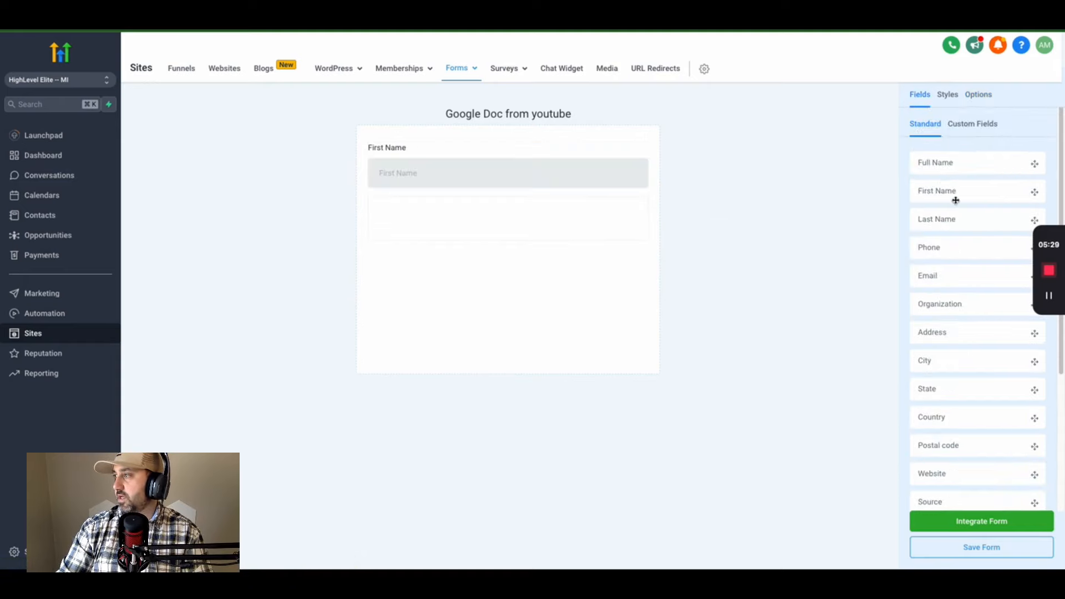
pyautogui.moveTo(978, 275); pyautogui.dragTo(530, 240)
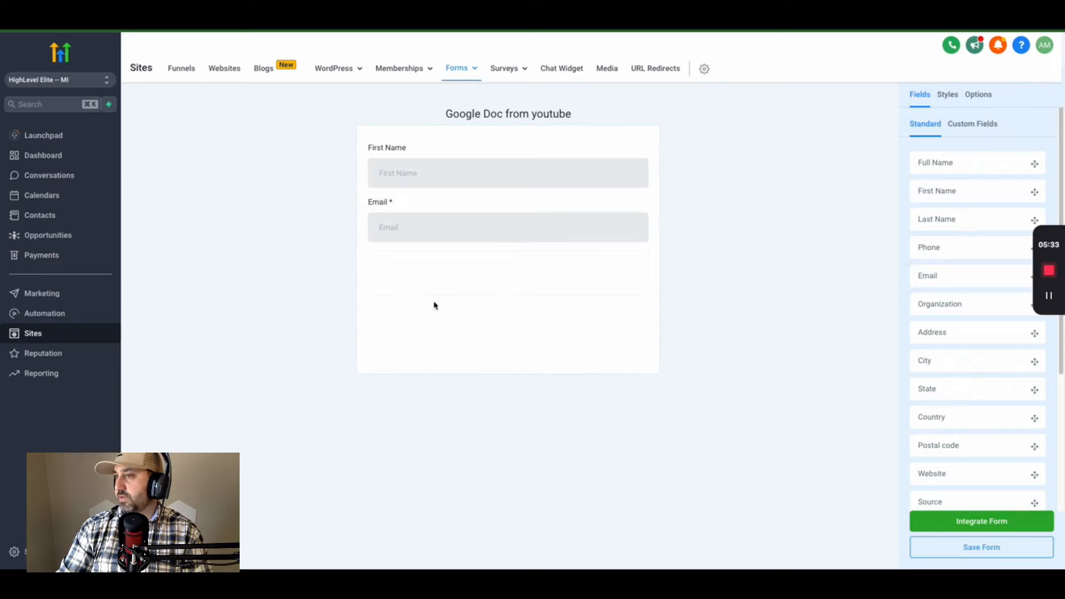
pyautogui.scroll(-4, 1015, 344)
pyautogui.moveTo(975, 477); pyautogui.dragTo(530, 278)
pyautogui.click(380, 281)
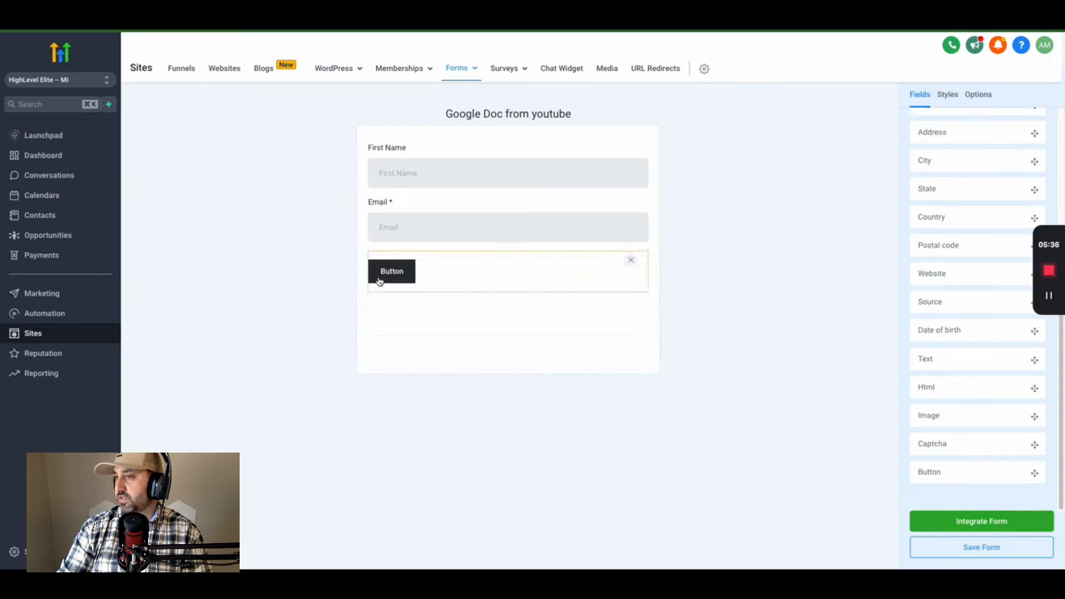
pyautogui.scroll(-10, 1029, 383)
pyautogui.scroll(10, 1015, 395)
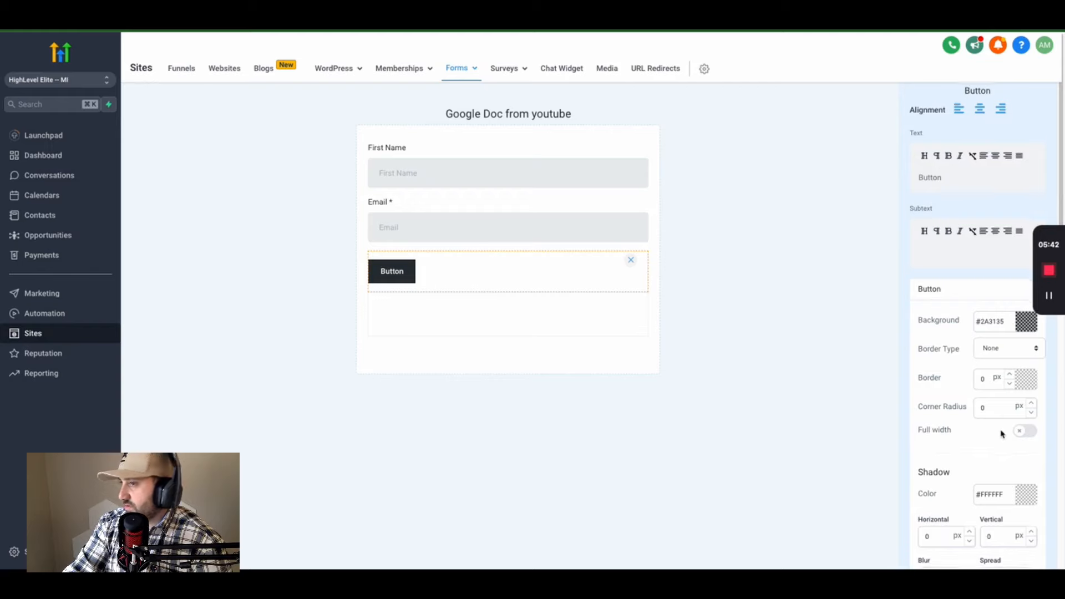
# - Make the form button full-width with the label 'Send Me A.I. Assitant SOP Access Now!'
pyautogui.scroll(-2, 1001, 431)
pyautogui.click(1025, 338)
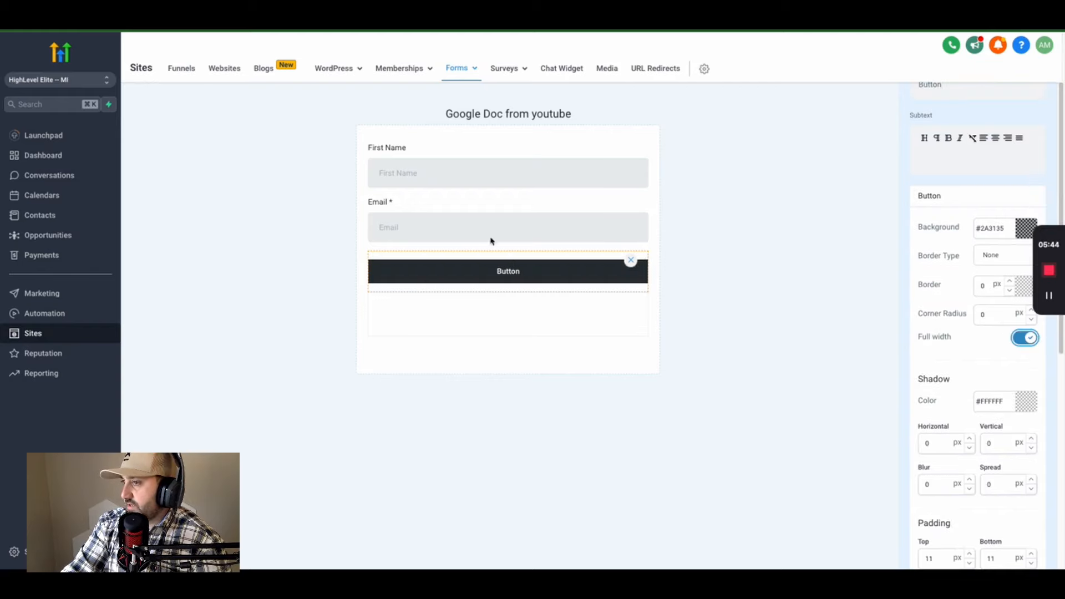
pyautogui.scroll(2, 917, 198)
pyautogui.doubleClick(935, 179)
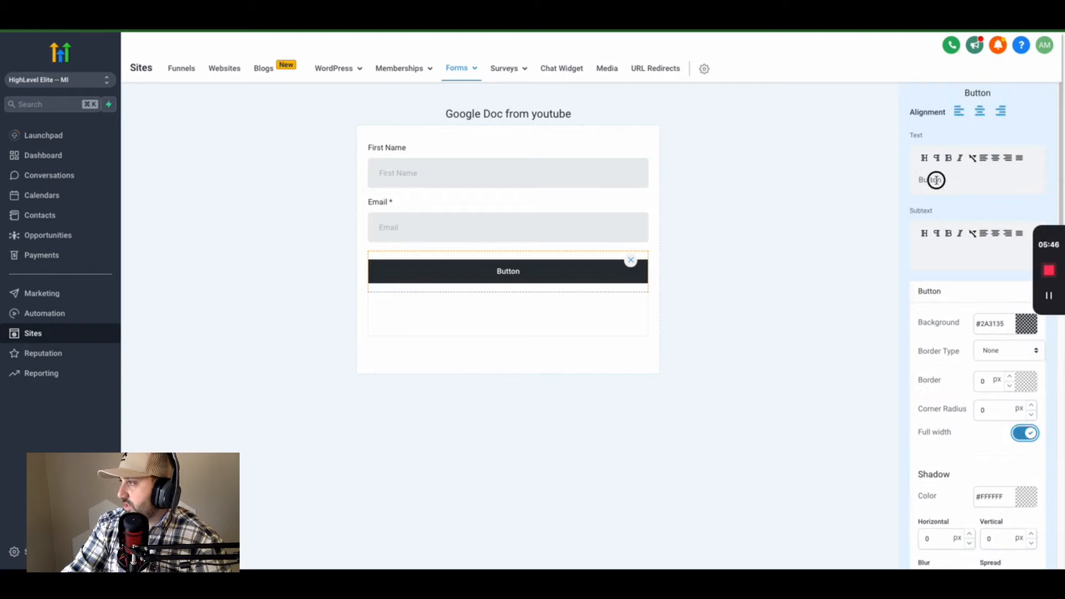
pyautogui.write('Send')
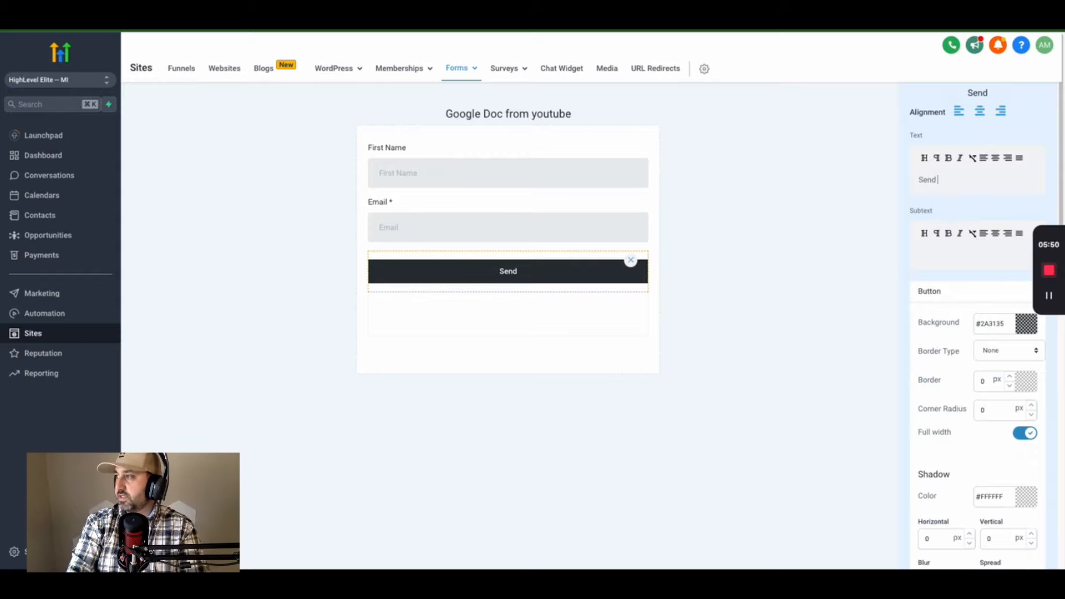
pyautogui.write(' Me Chat')
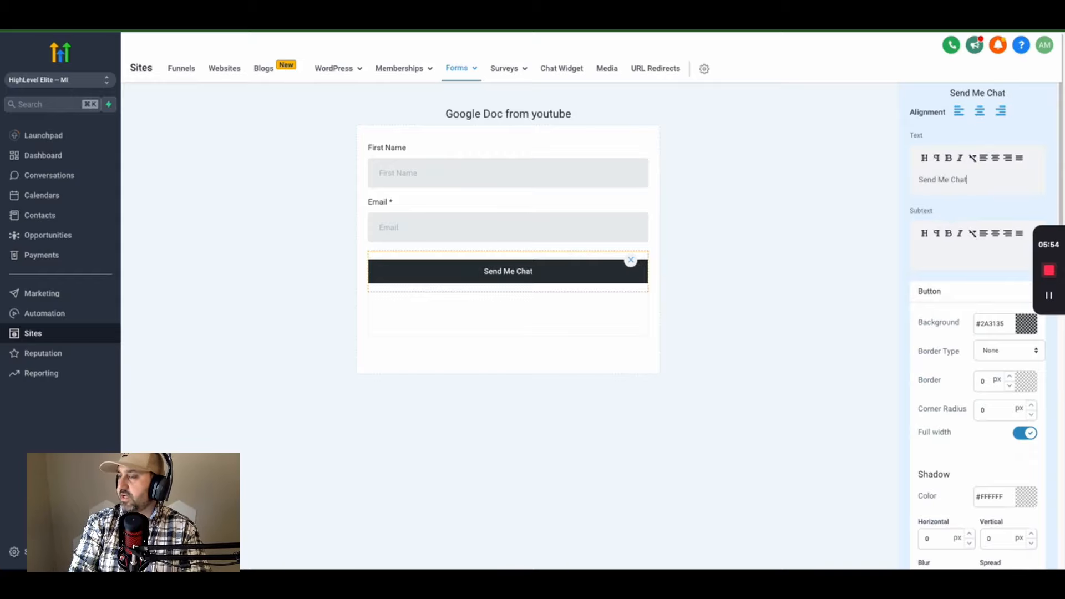
pyautogui.press('BackSpace')
pyautogui.press('BackSpace')
pyautogui.press('BackSpace')
pyautogui.press('BackSpace')
pyautogui.write('A.I')
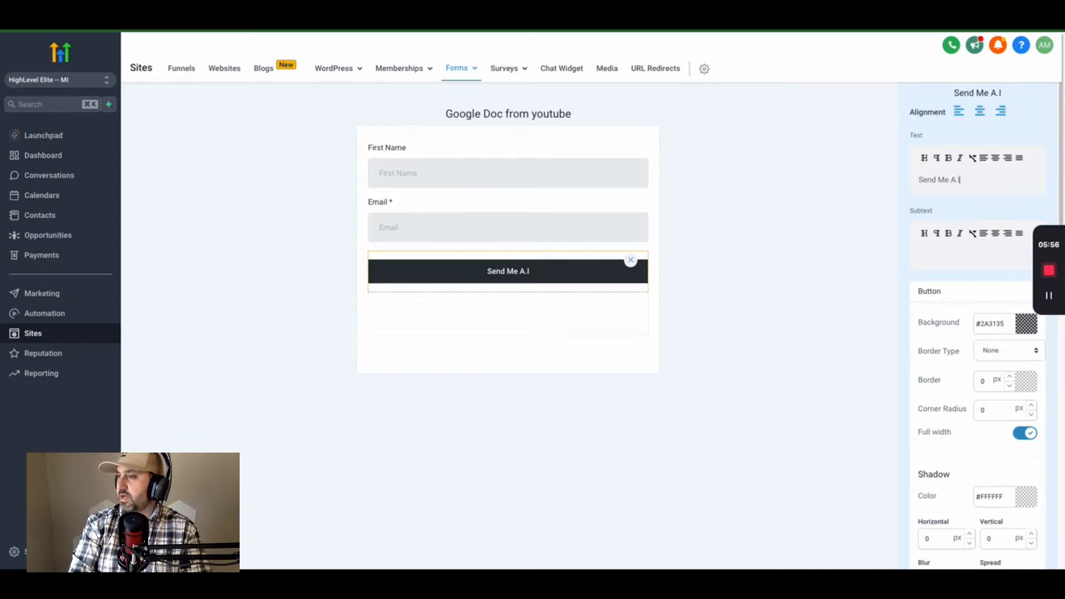
pyautogui.write('. Assitant')
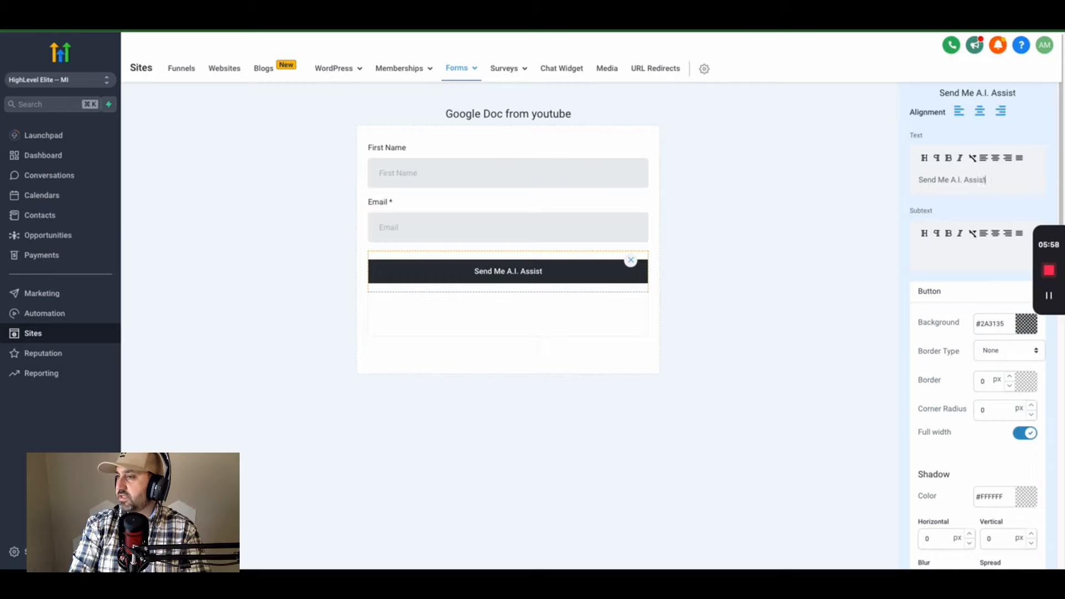
pyautogui.write(' SOP Acess')
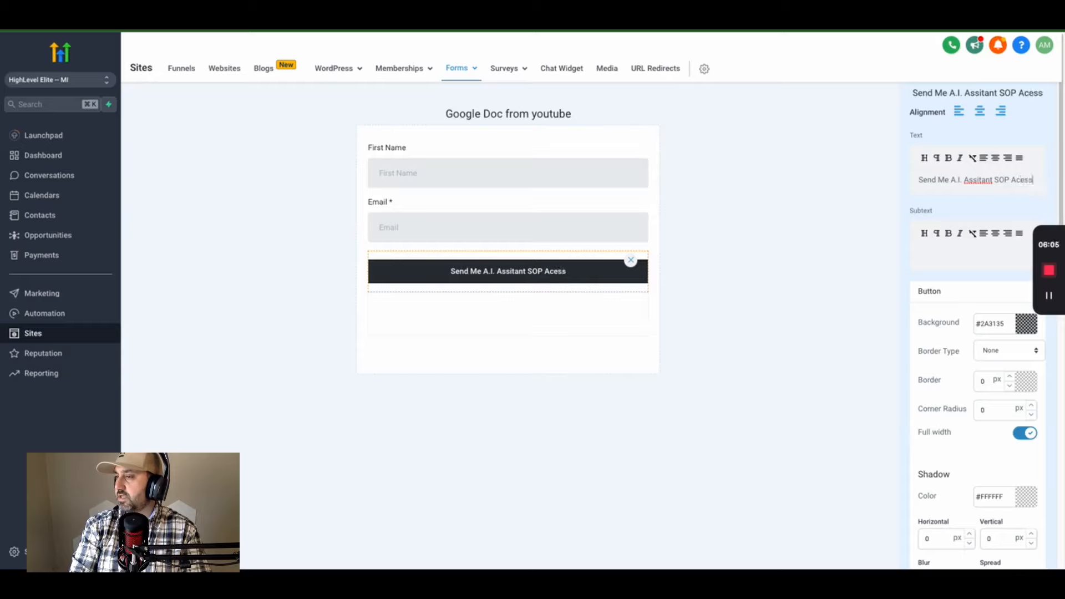
pyautogui.press('BackSpace')
pyautogui.press('BackSpace')
pyautogui.write('cess ')
pyautogui.write('Now')
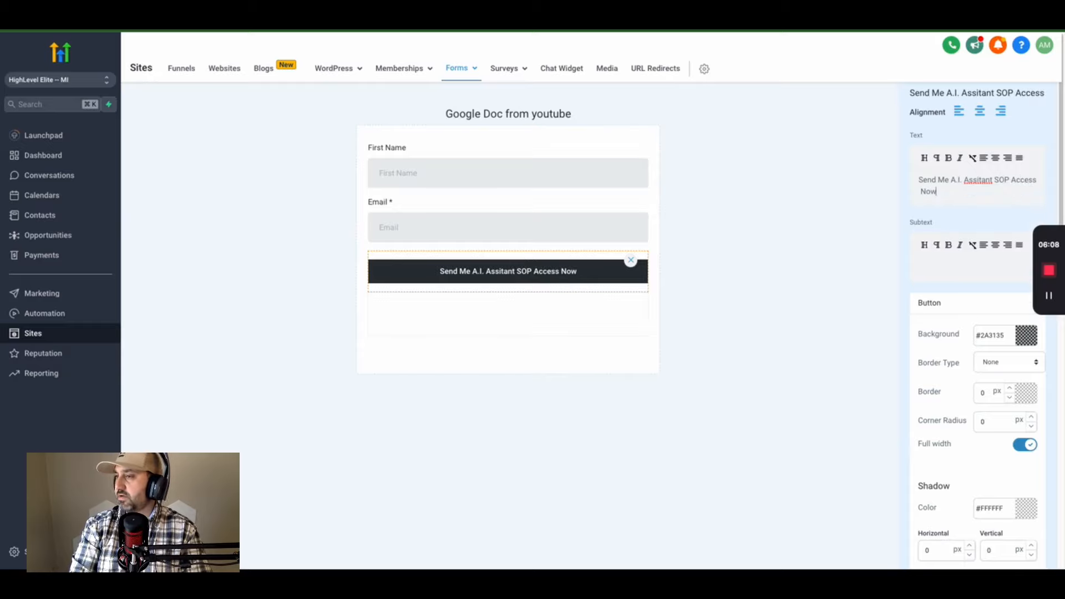
pyautogui.write('!')
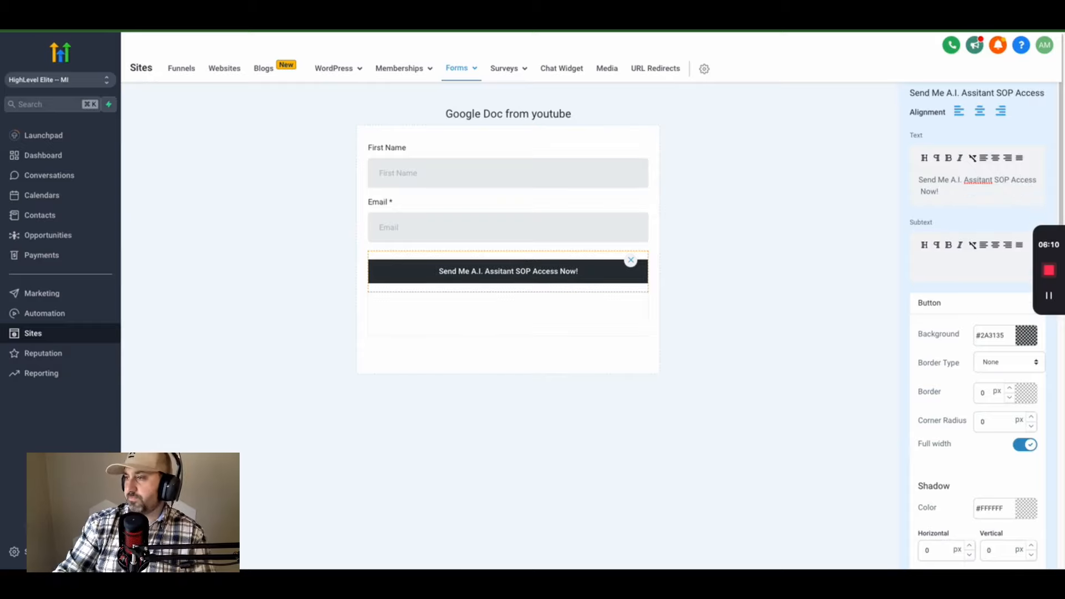
# - Set the button background to blue #1195E0 and save the form
pyautogui.click(1028, 341)
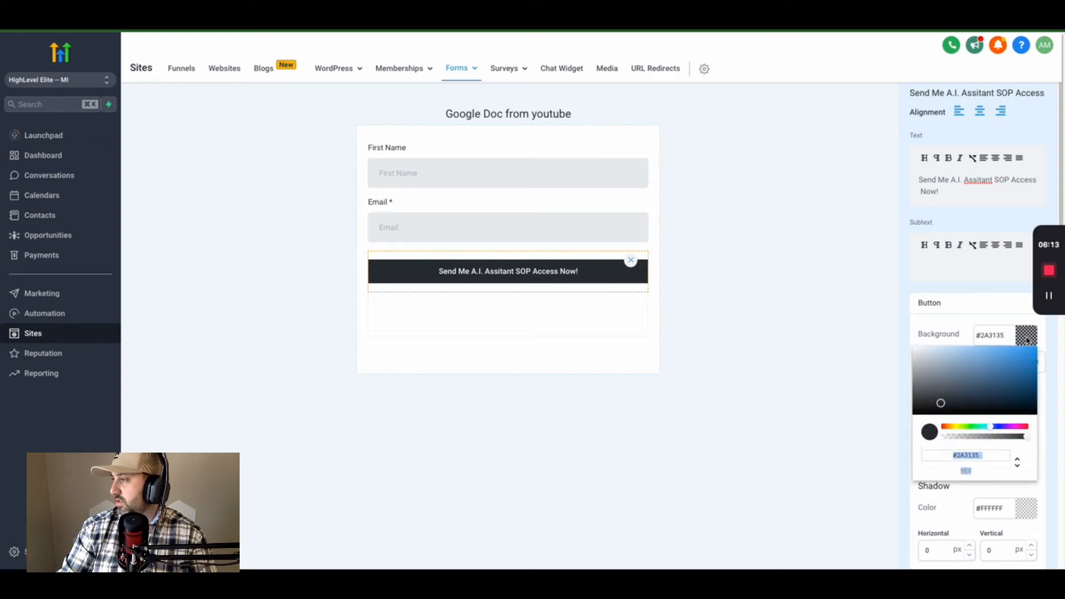
pyautogui.click(1030, 358)
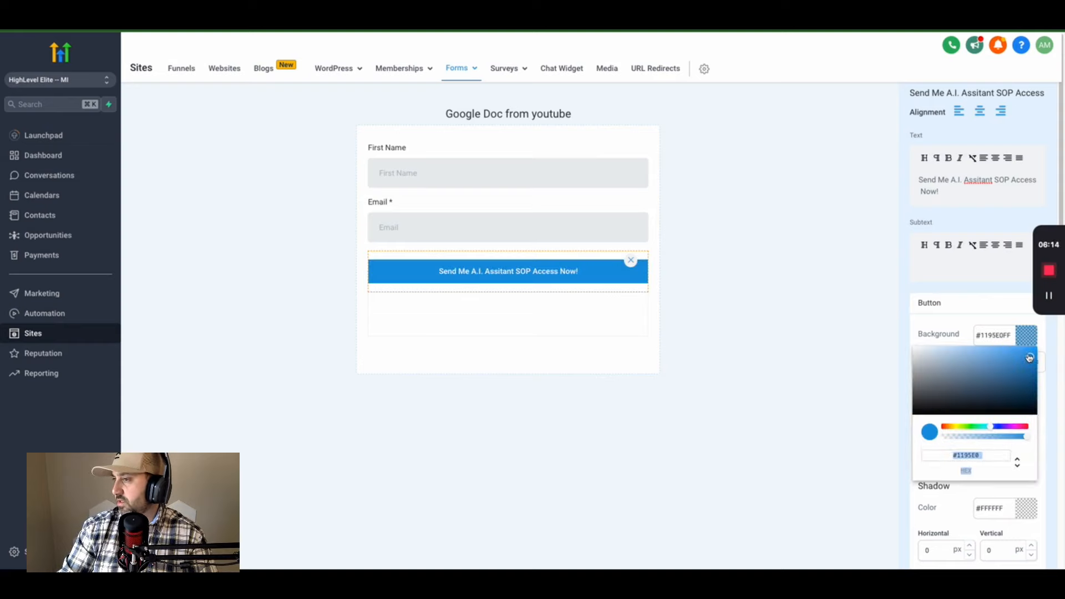
pyautogui.click(870, 520)
pyautogui.click(964, 549)
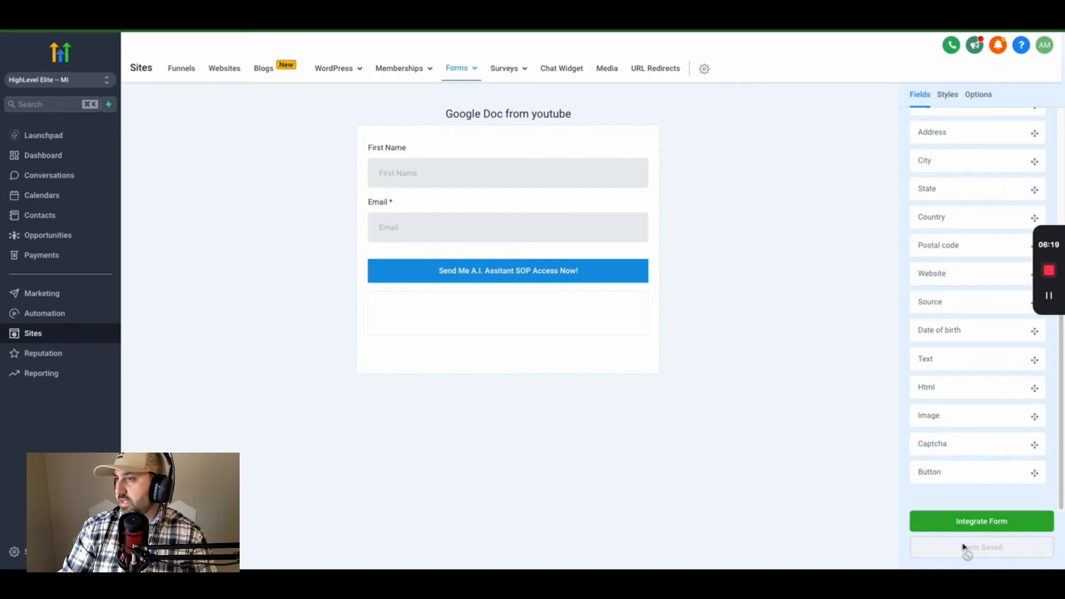
# - Set the form's border width to 0 px in Styles and save the form
pyautogui.scroll(4, 964, 222)
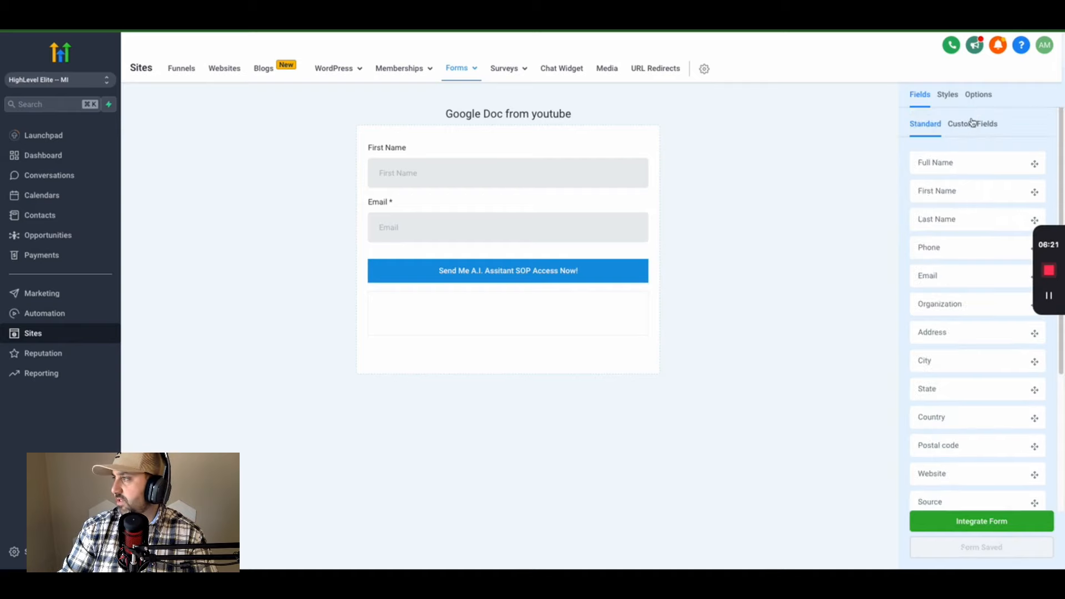
pyautogui.click(950, 94)
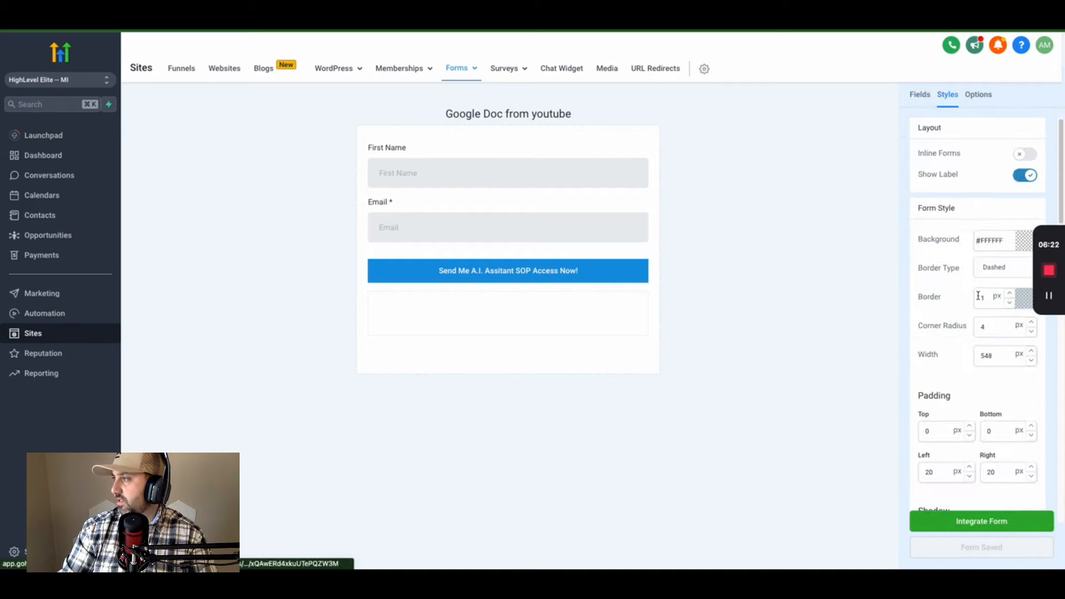
pyautogui.click(1009, 303)
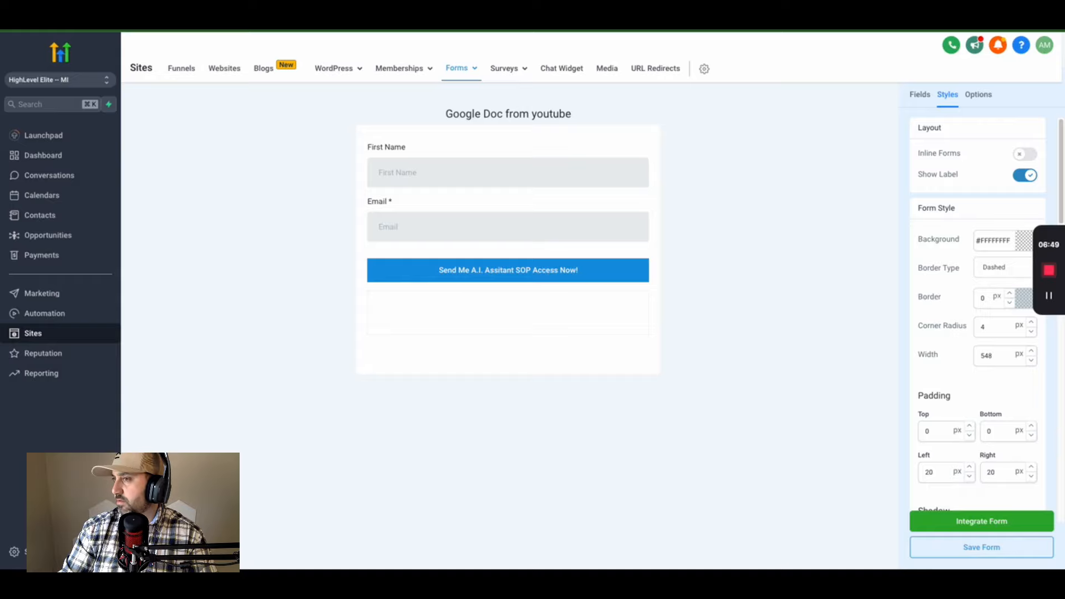
pyautogui.click(989, 548)
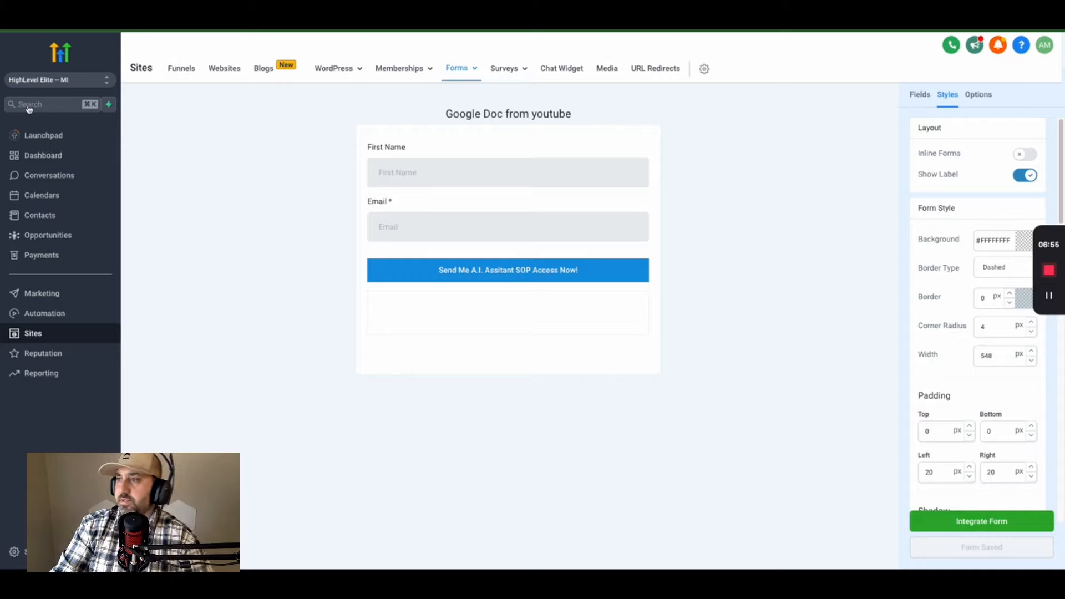
# - Open the funnel step's page in the editor and delete its empty form element
pyautogui.click(194, 75)
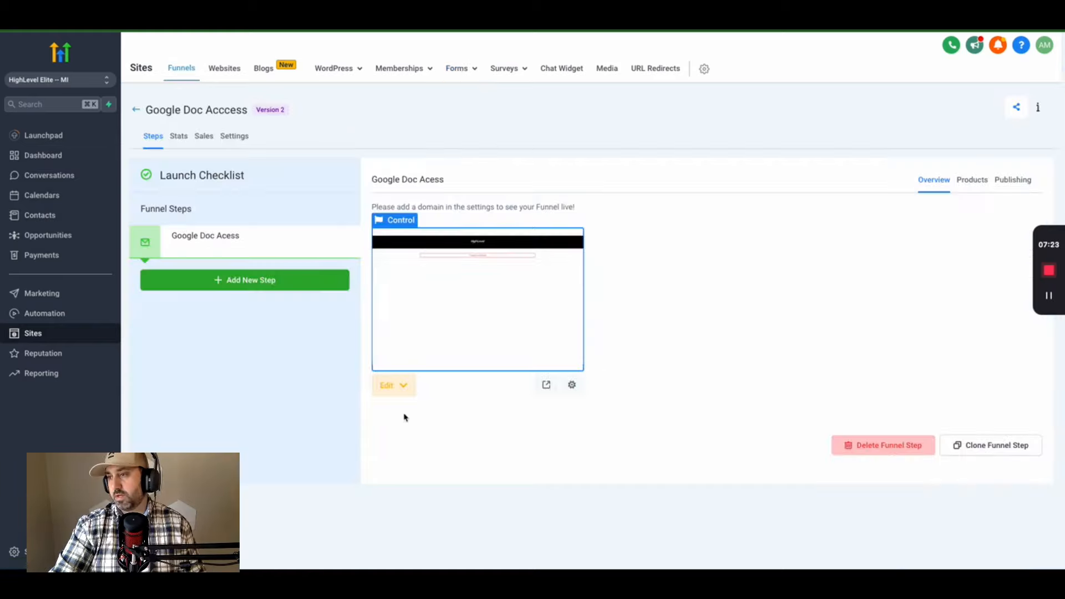
pyautogui.click(388, 385)
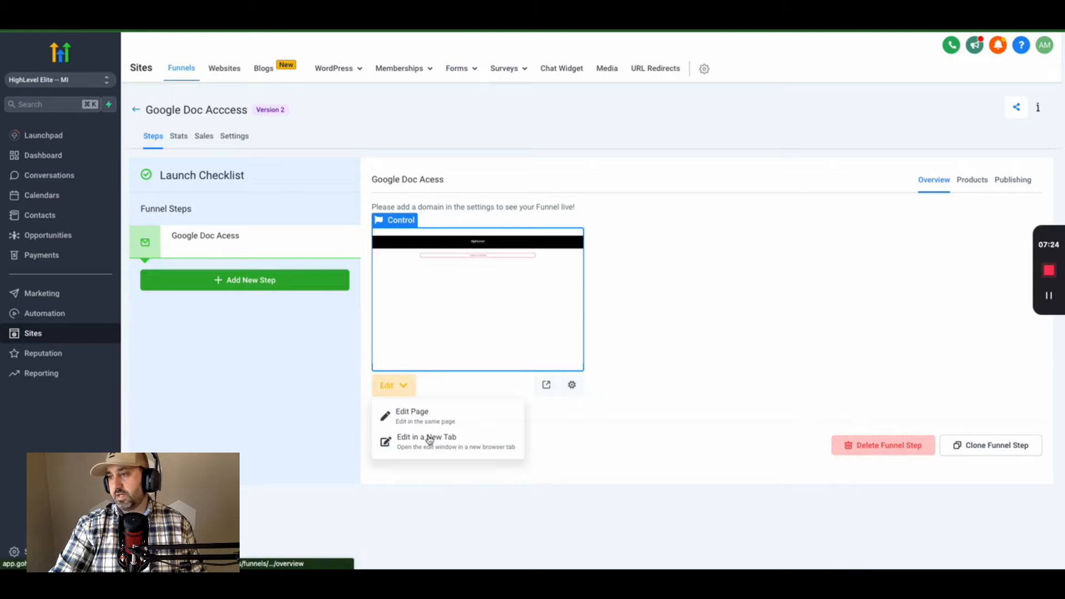
pyautogui.click(424, 420)
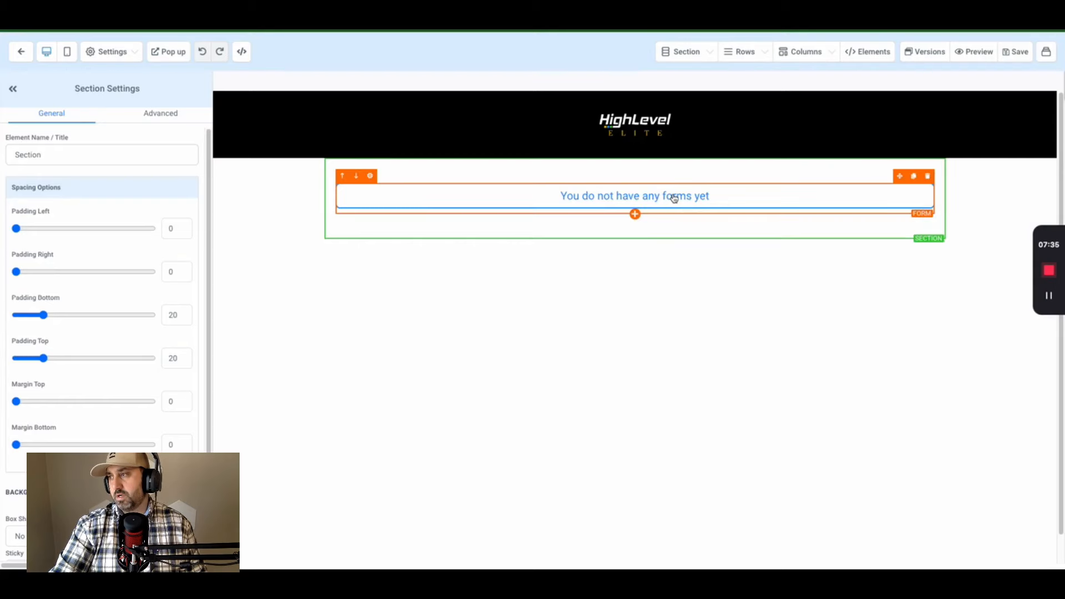
pyautogui.click(674, 198)
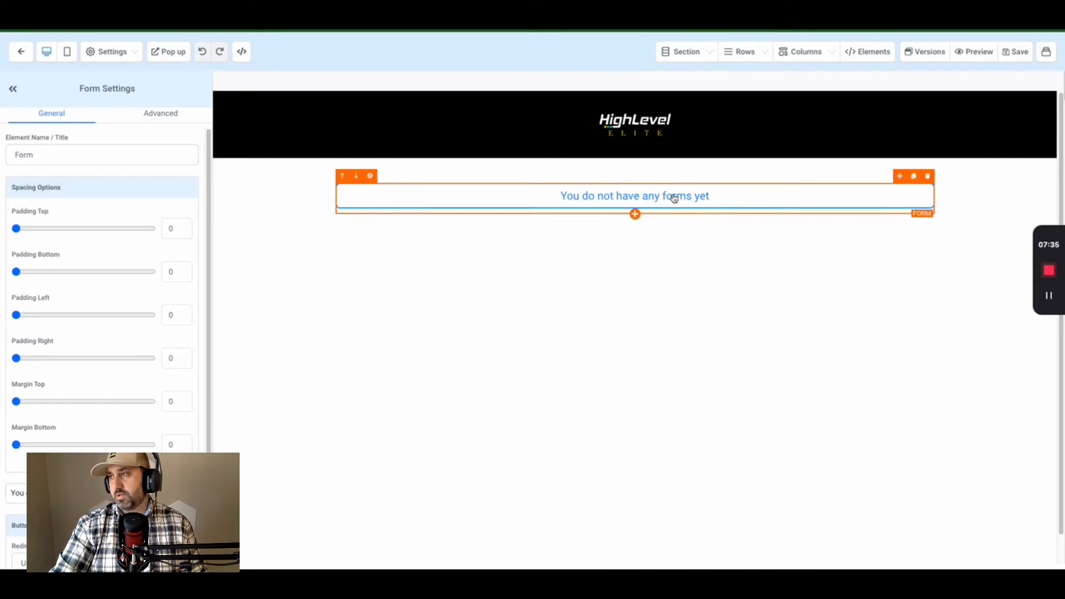
pyautogui.scroll(-1, 112, 345)
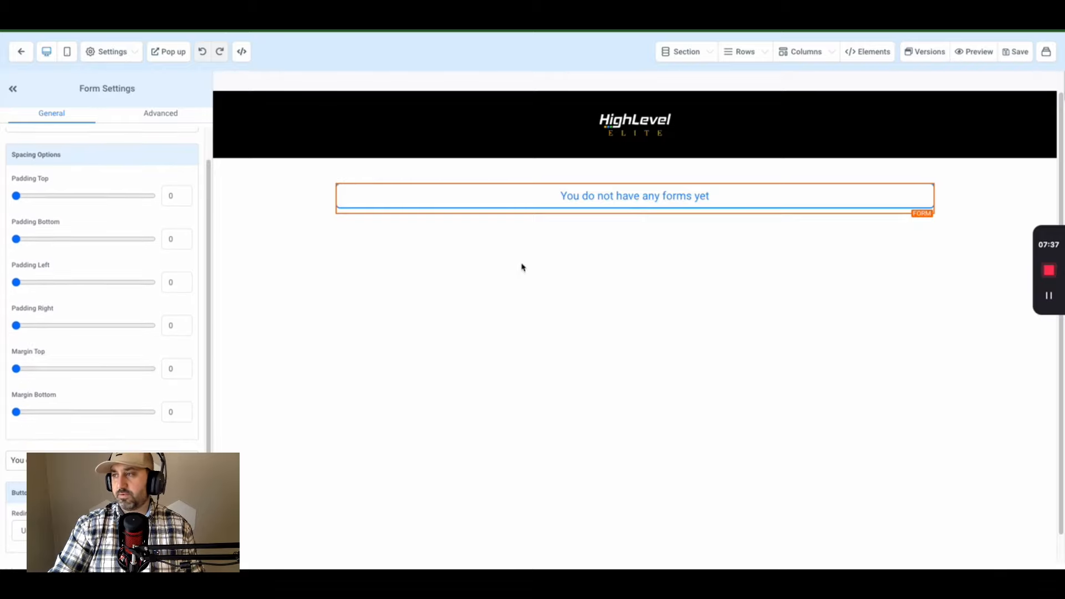
pyautogui.click(926, 176)
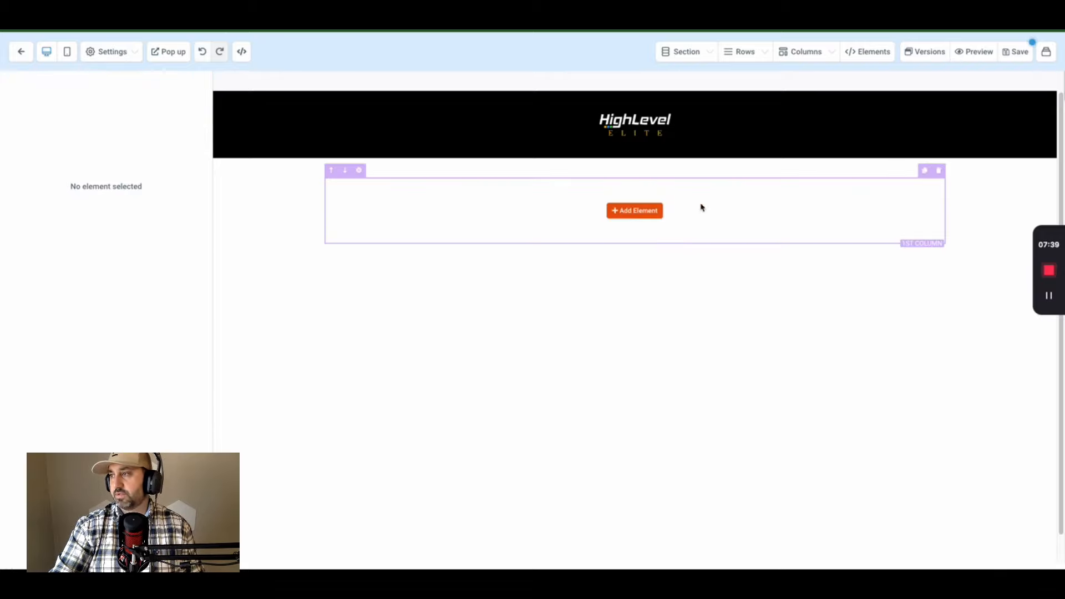
# - Add a new form element and set it to the 'Google Doc from youtube' form
pyautogui.click(635, 210)
pyautogui.scroll(-1, 943, 283)
pyautogui.click(943, 281)
pyautogui.click(631, 260)
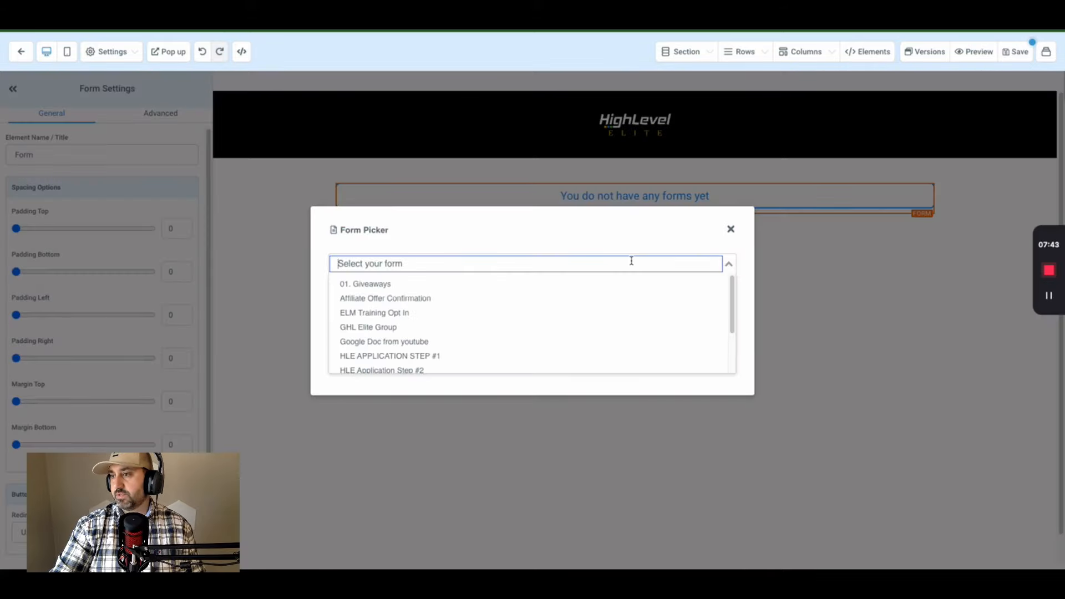
pyautogui.scroll(-1, 477, 293)
pyautogui.click(441, 332)
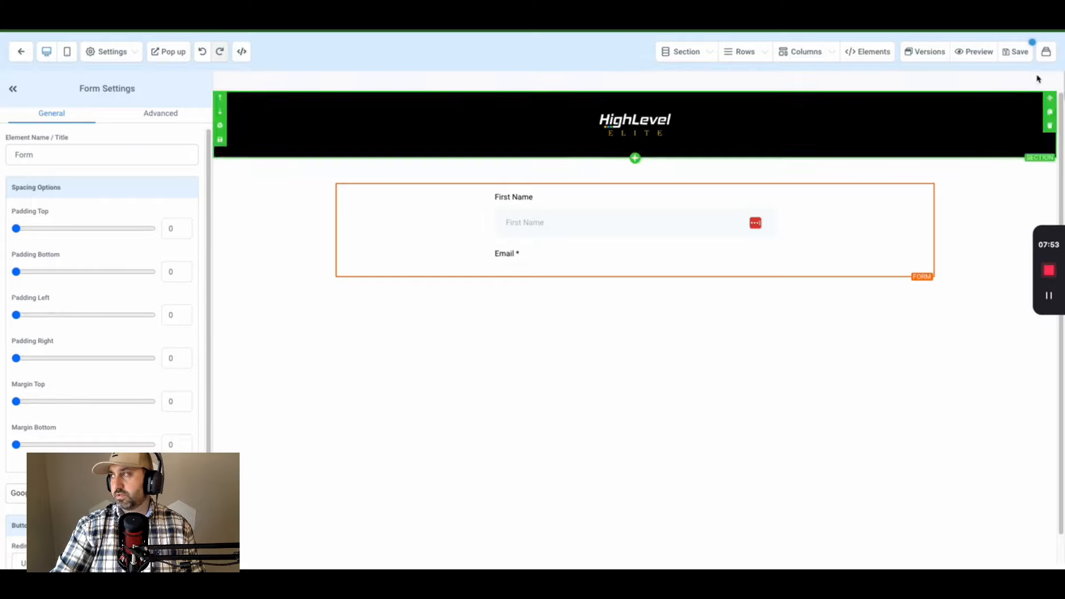
# - Save the page, give the form's one-column row a 20% box shadow, and preview it
pyautogui.click(1020, 52)
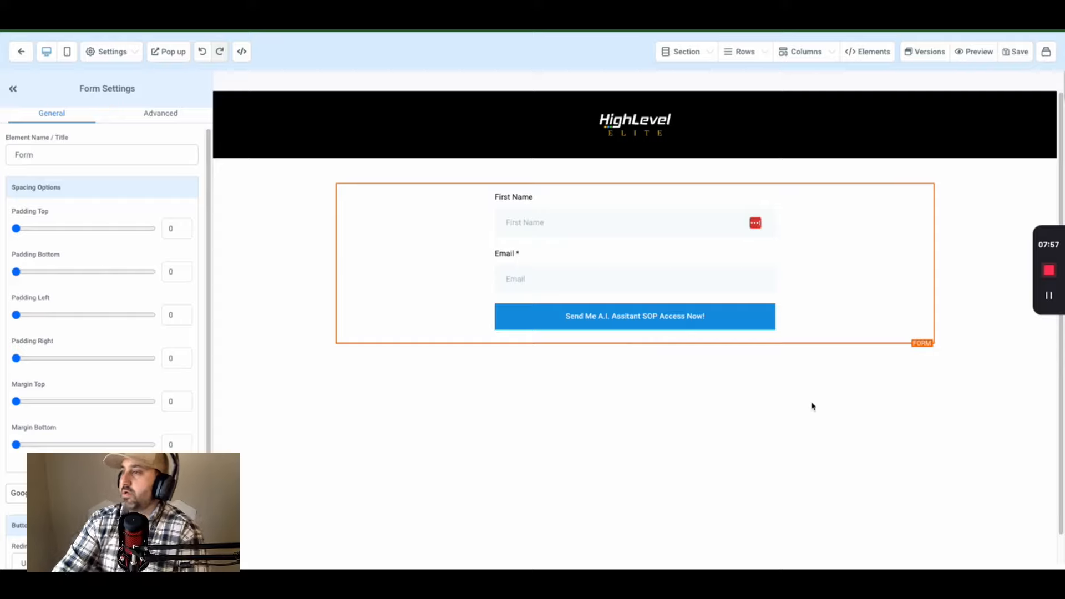
pyautogui.click(162, 112)
pyautogui.click(41, 118)
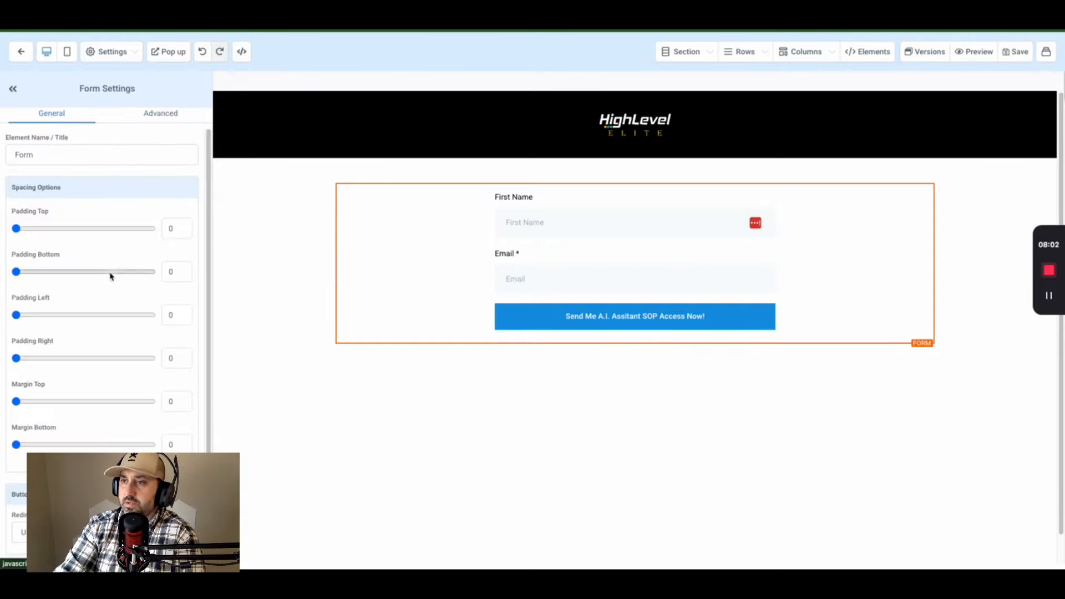
pyautogui.scroll(-1, 108, 225)
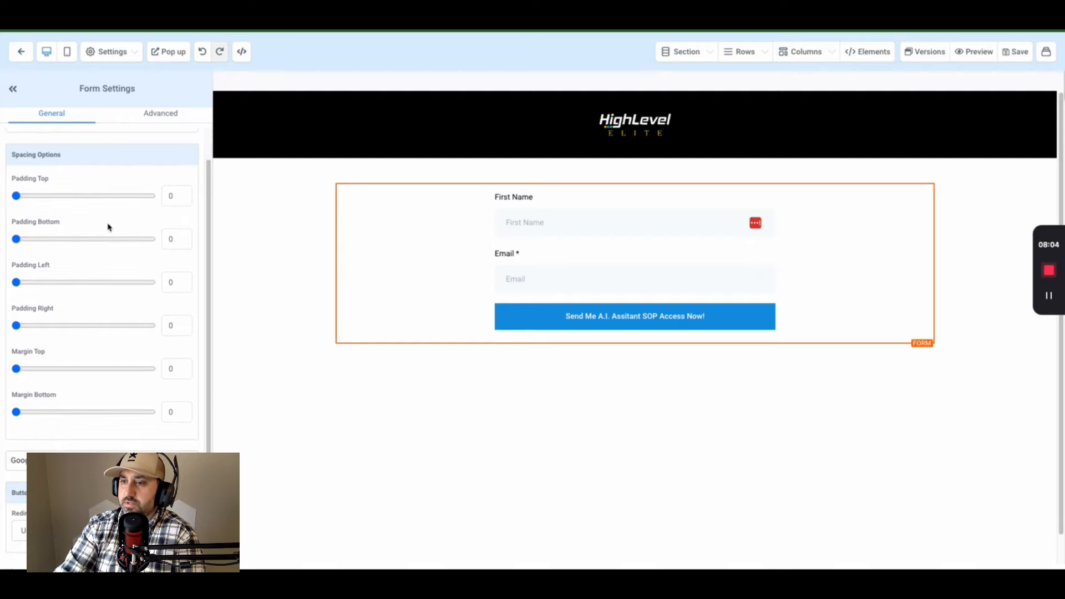
pyautogui.scroll(1, 107, 225)
pyautogui.click(461, 284)
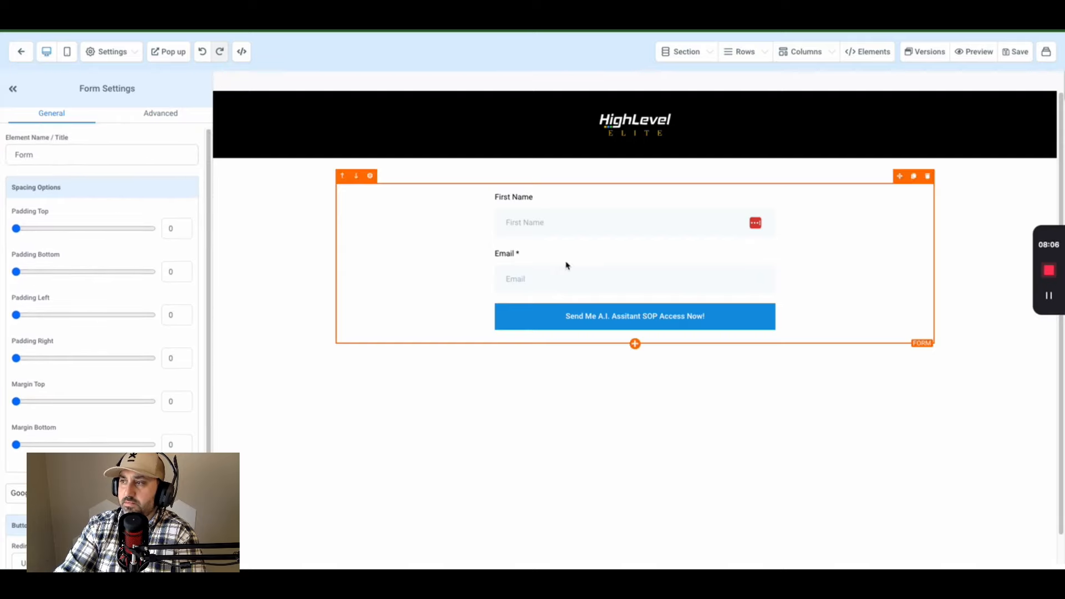
pyautogui.click(559, 176)
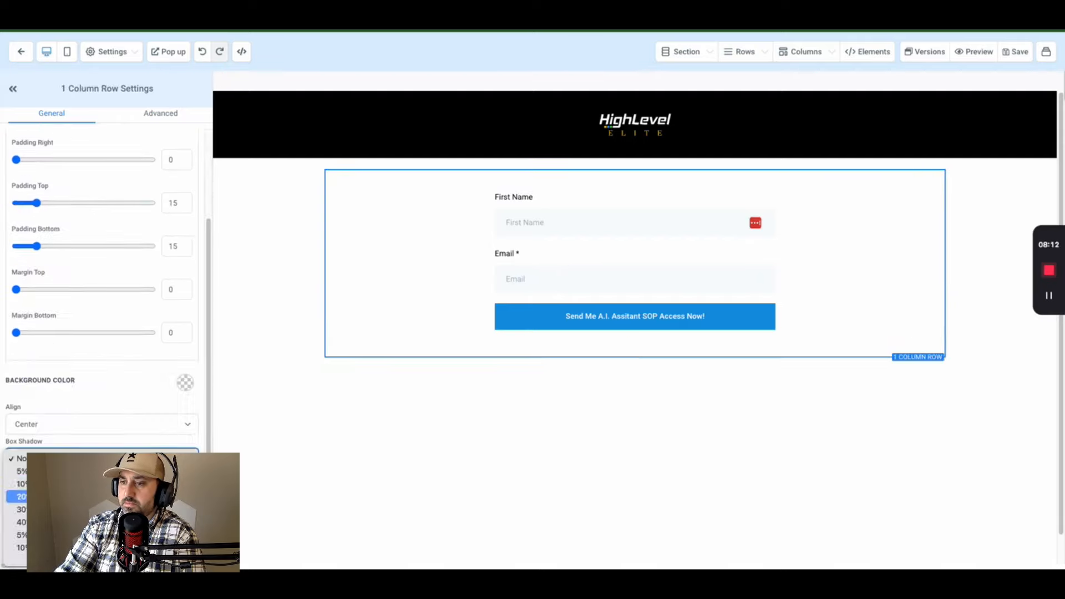
pyautogui.click(16, 488)
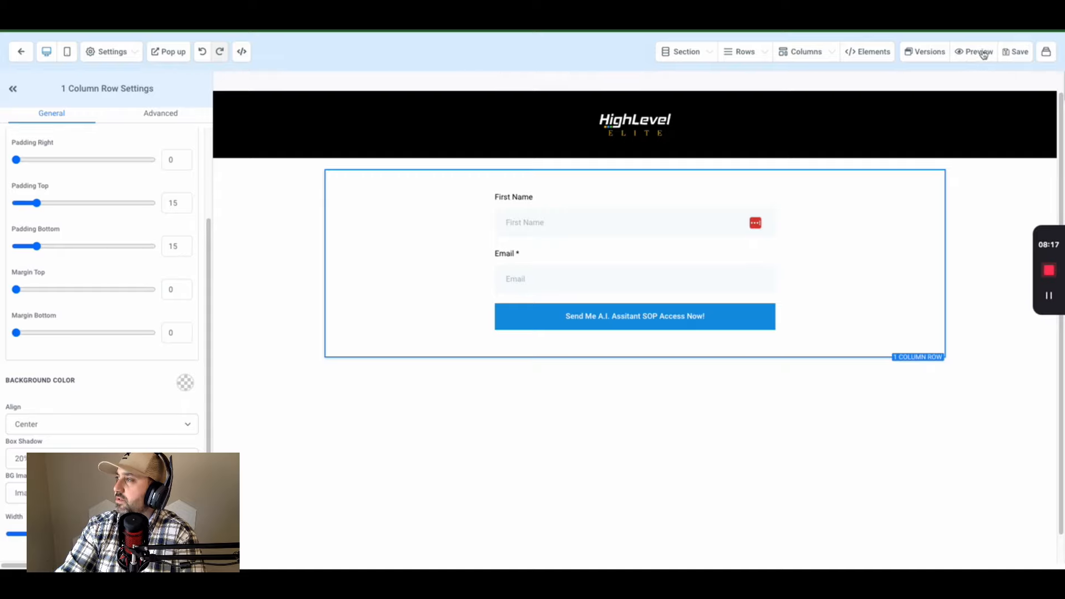
pyautogui.click(968, 52)
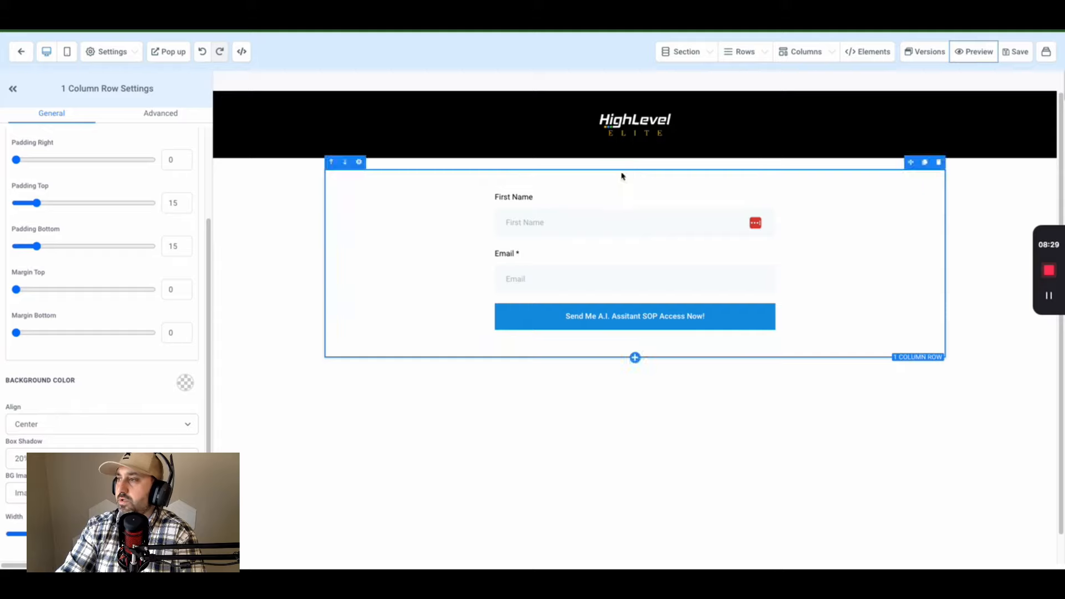
# - Add a Headline element below the form and type 'For Instant Access To The A.I. Chat Assistant'
pyautogui.click(636, 344)
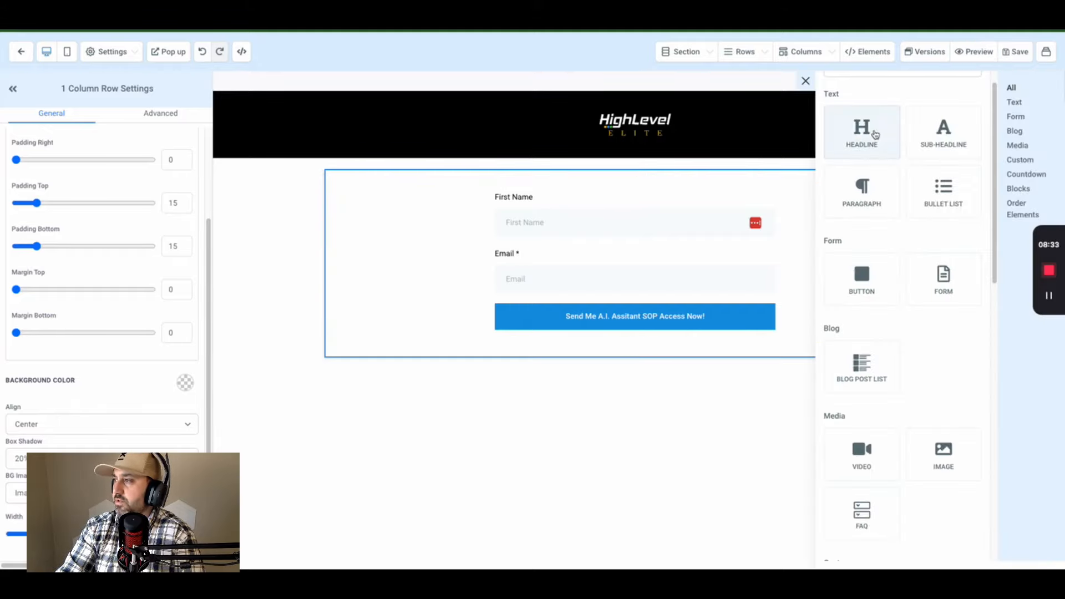
pyautogui.click(869, 132)
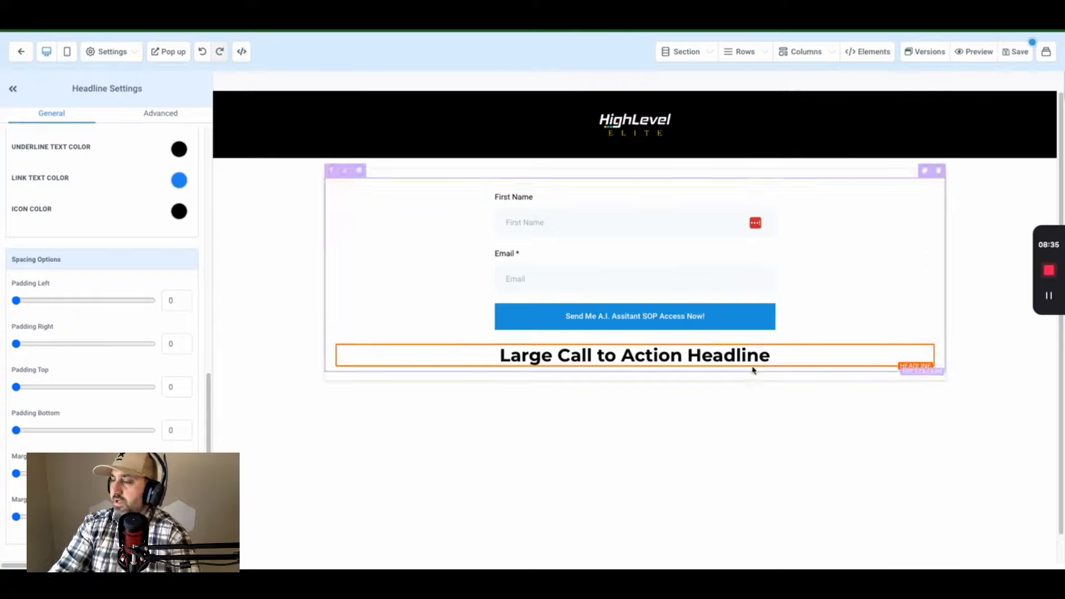
pyautogui.tripleClick(747, 354)
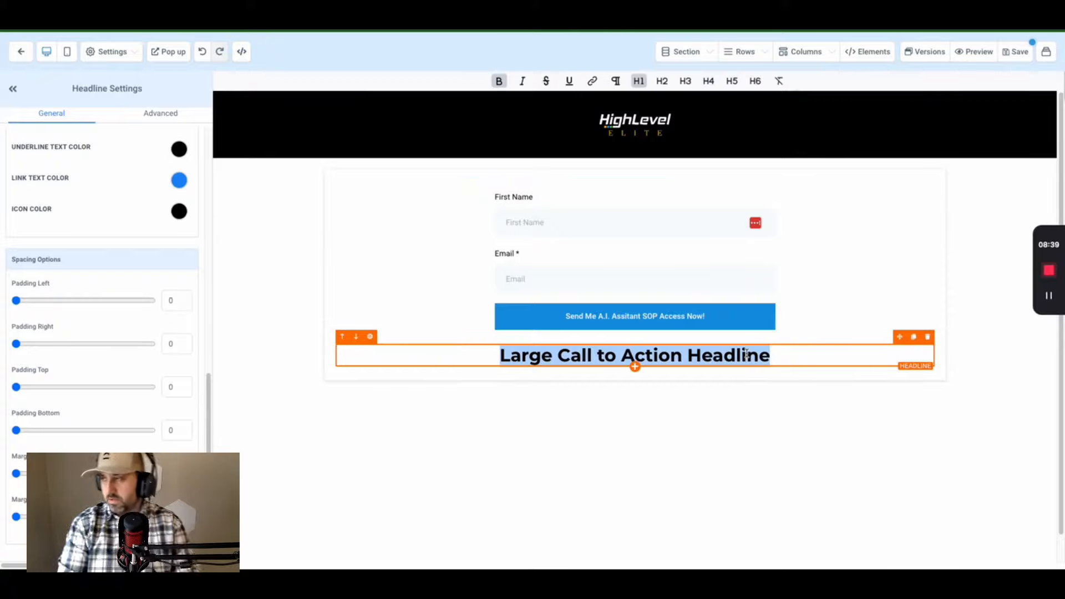
pyautogui.write('Pu')
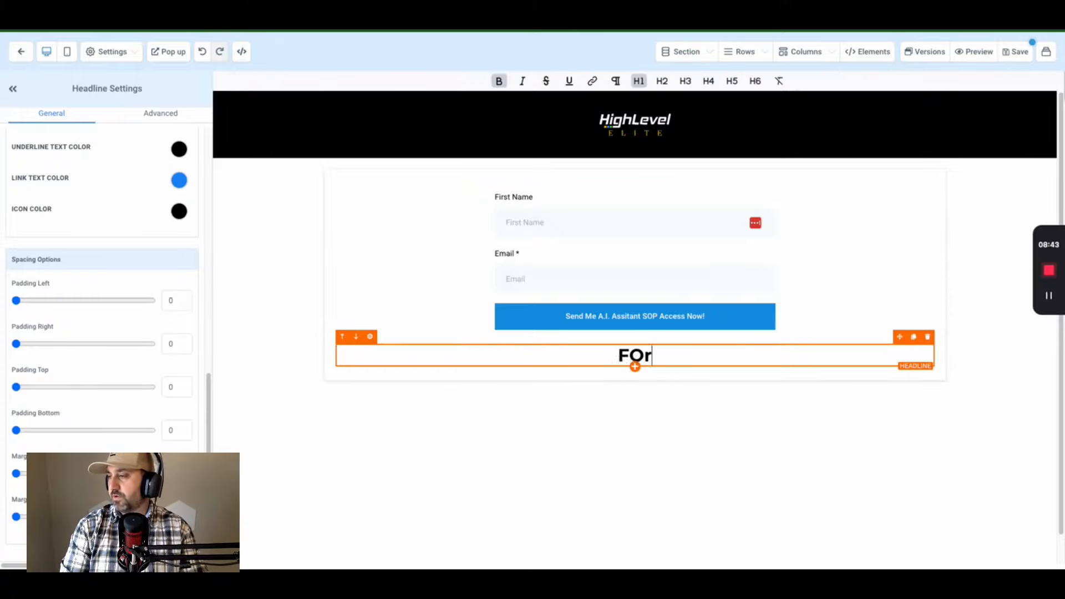
pyautogui.write('For Instant ')
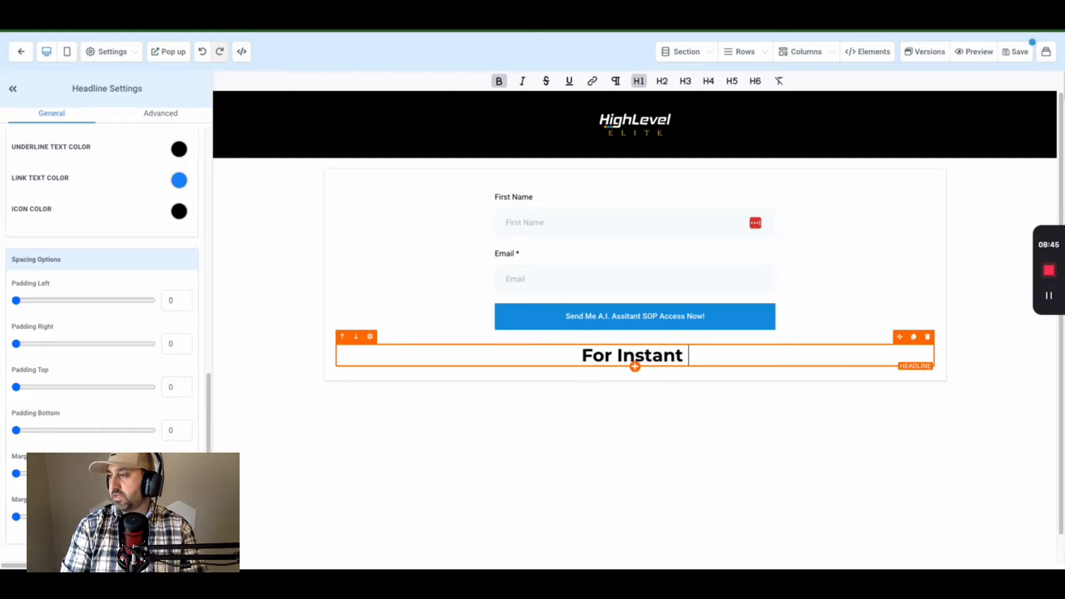
pyautogui.write('Access ')
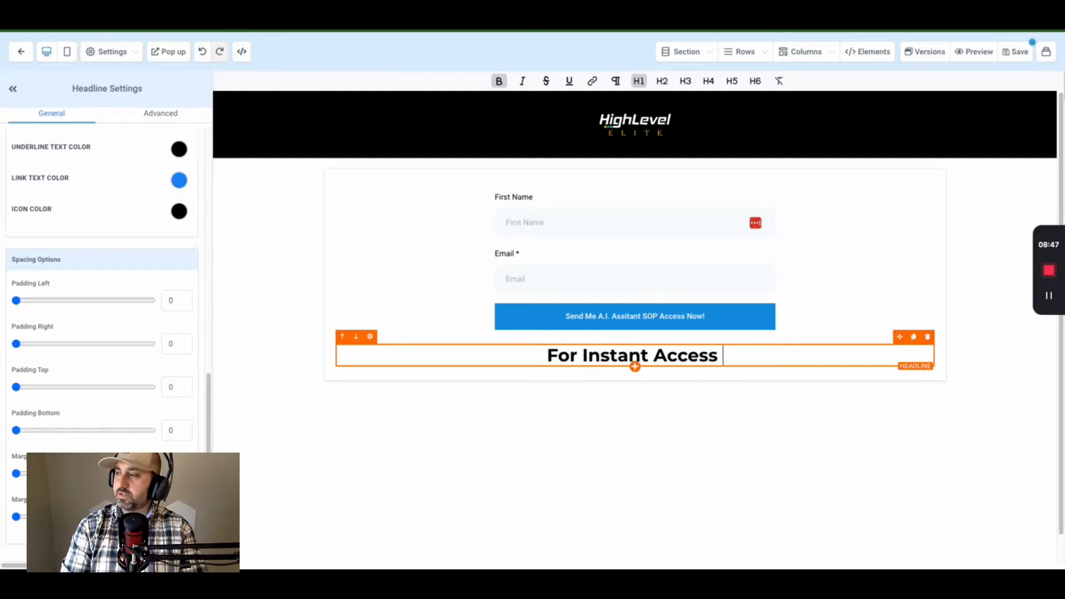
pyautogui.write('too The')
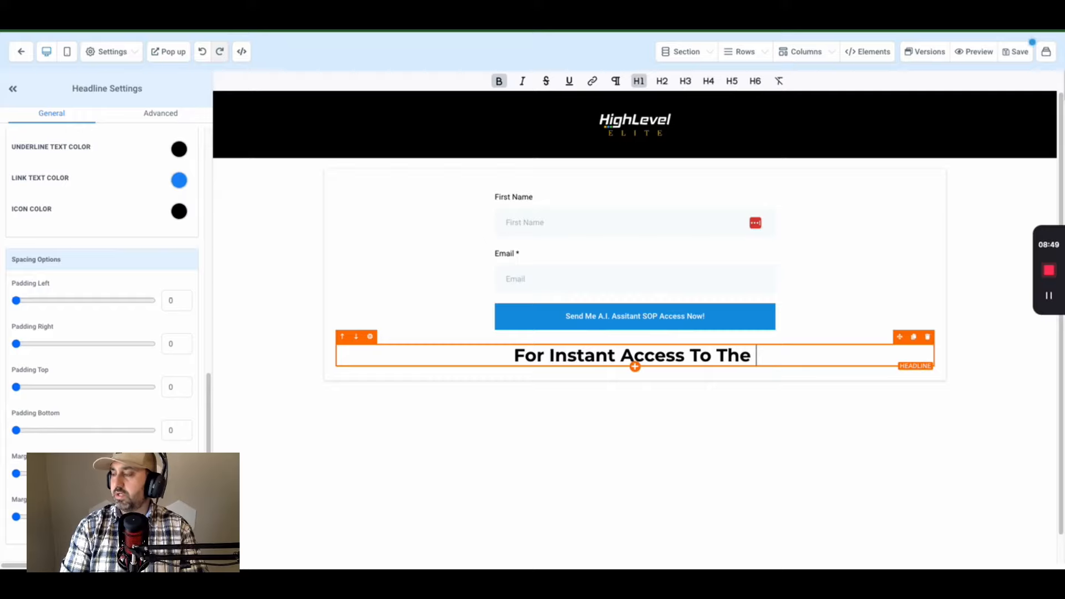
pyautogui.write(' A.I. C')
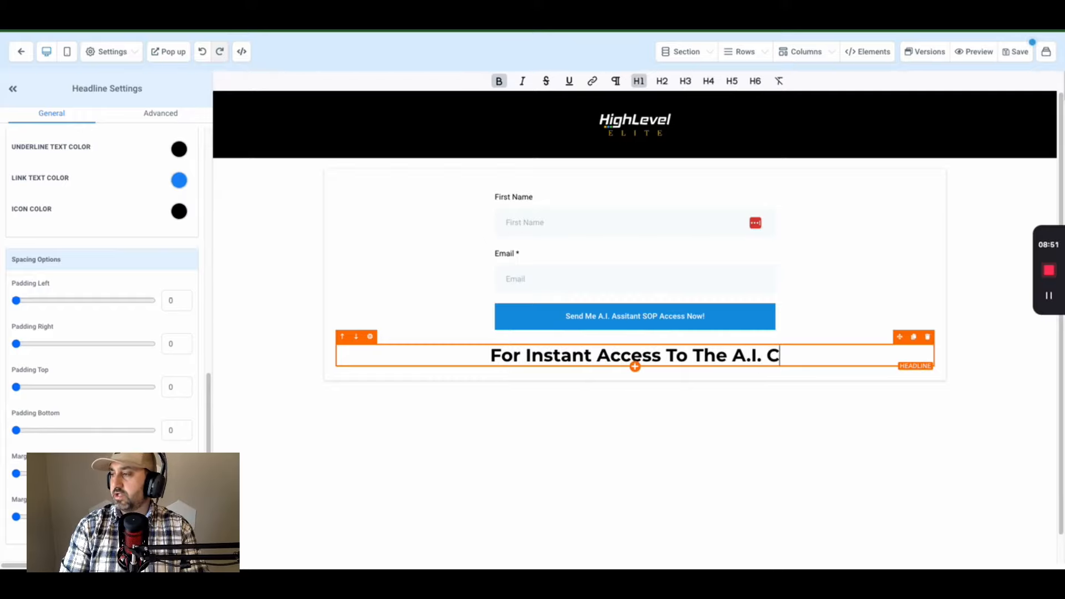
pyautogui.write('hatAss')
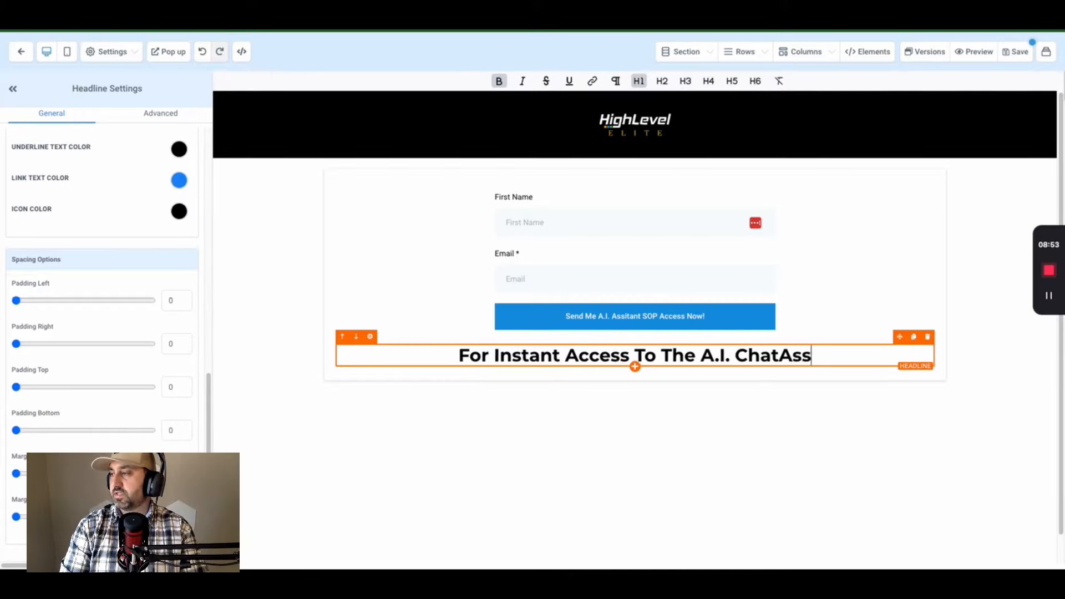
pyautogui.write('istant')
pyautogui.press('BackSpace')
pyautogui.press('BackSpace')
pyautogui.press('BackSpace')
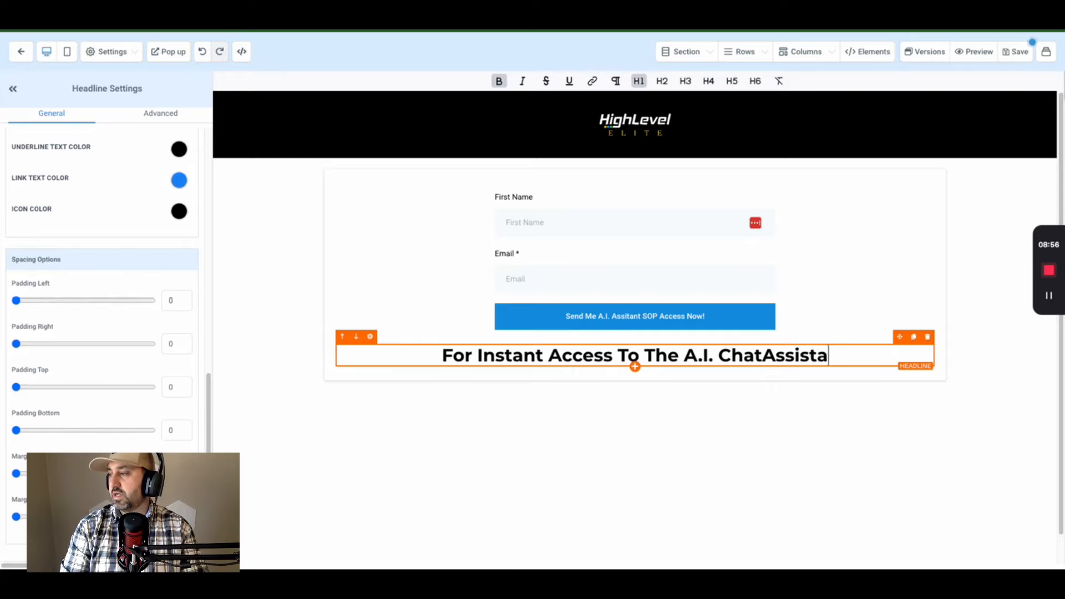
pyautogui.press('BackSpace')
pyautogui.press('BackSpace')
pyautogui.press('BackSpace')
pyautogui.press('BackSpace')
pyautogui.press('BackSpace')
pyautogui.press('BackSpace')
pyautogui.press('BackSpace')
pyautogui.write('A')
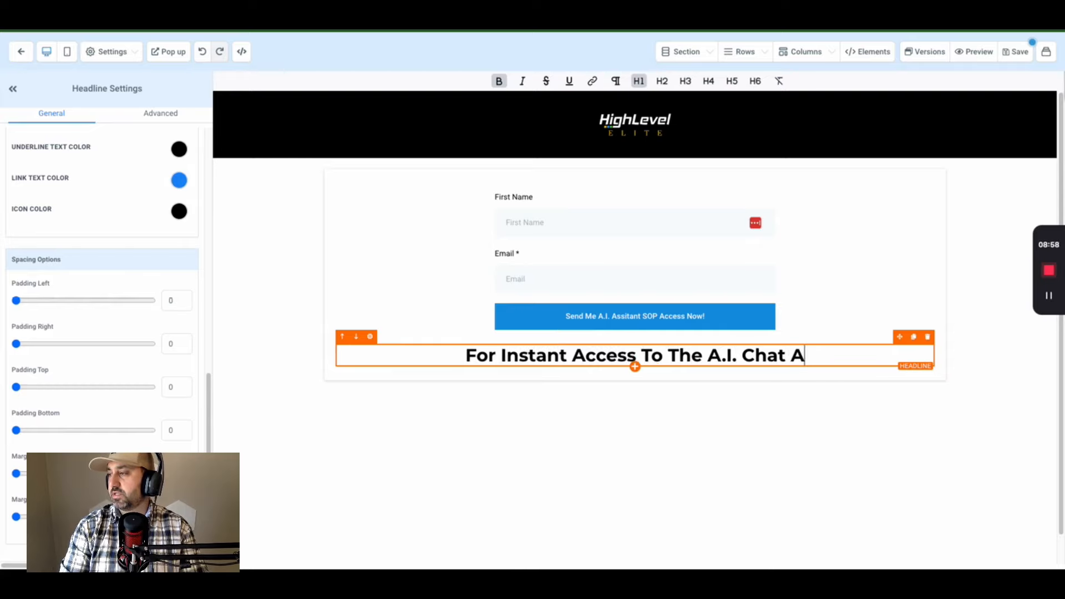
pyautogui.write('ssitant')
# - Continue the headline with 'SOP Google Doc, Put Which Email You Would Like Me To Allow Instant Access'
pyautogui.press('BackSpace')
pyautogui.press('BackSpace')
pyautogui.press('BackSpace')
pyautogui.press('BackSpace')
pyautogui.press('BackSpace')
pyautogui.write('stant SOP ')
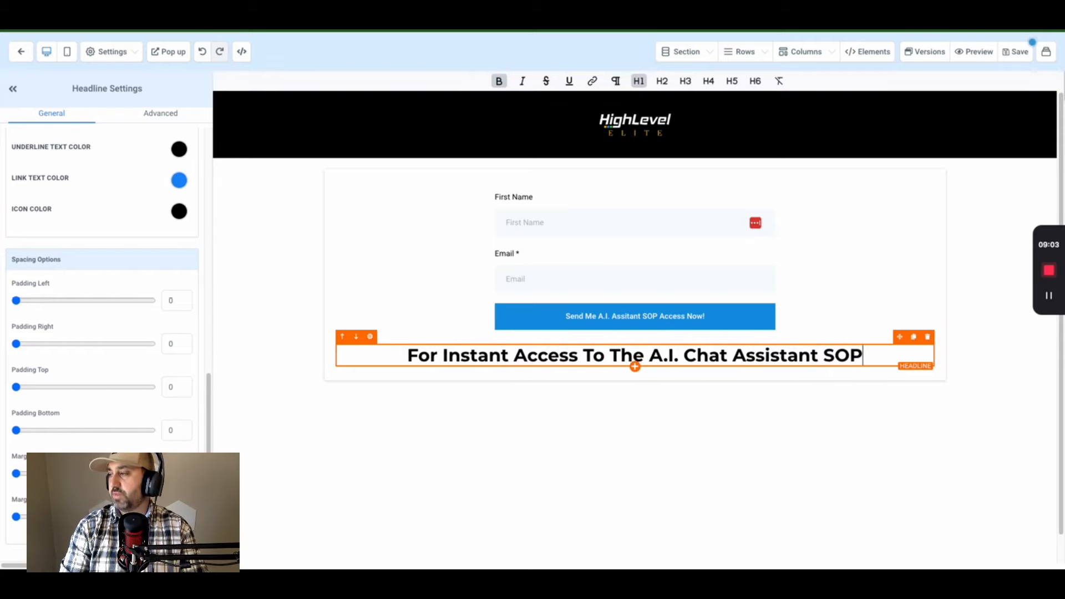
pyautogui.write('Google Doc')
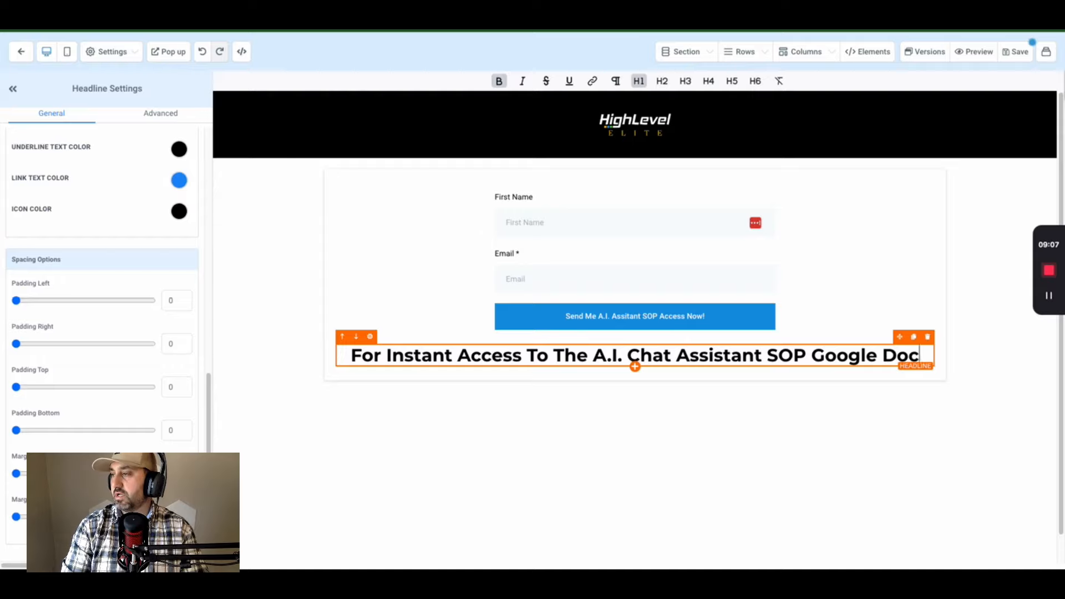
pyautogui.write(', Put Which Emai')
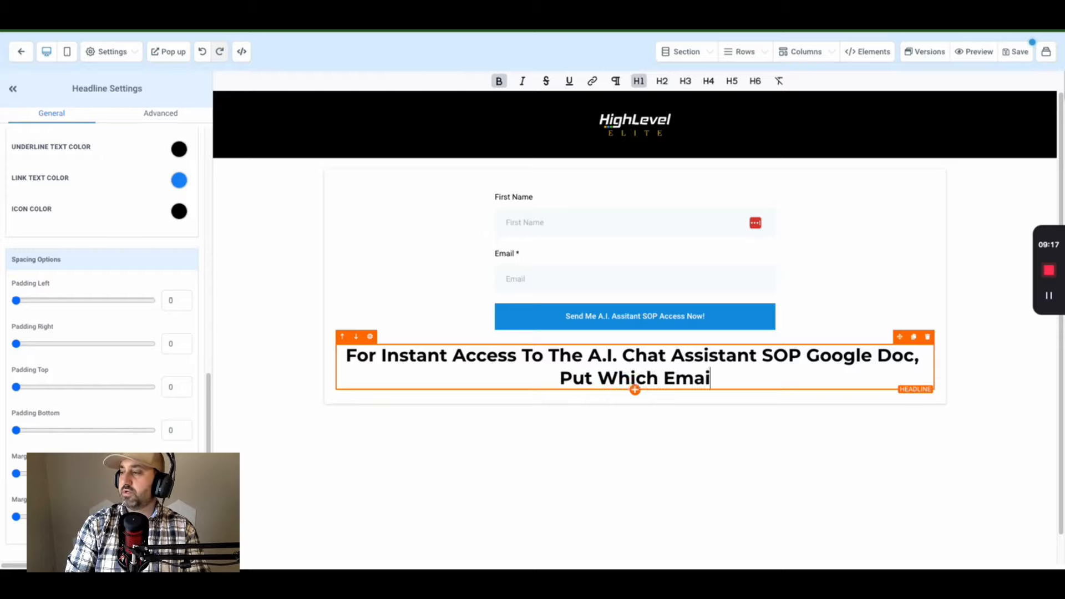
pyautogui.write('You')
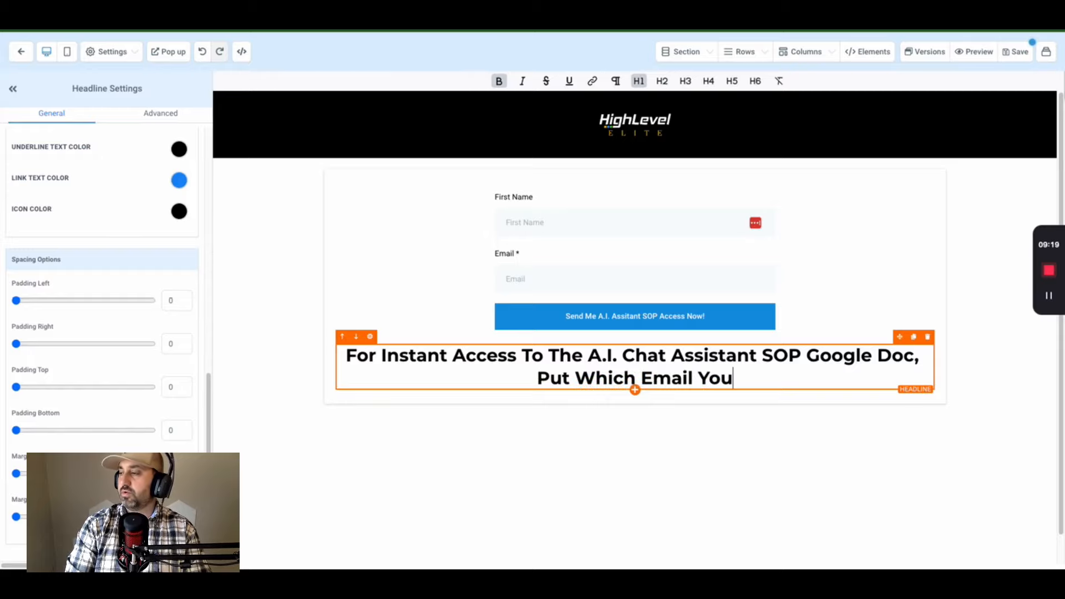
pyautogui.write(' Would Liek')
pyautogui.press('BackSpace')
pyautogui.press('BackSpace')
pyautogui.write('ke Me T')
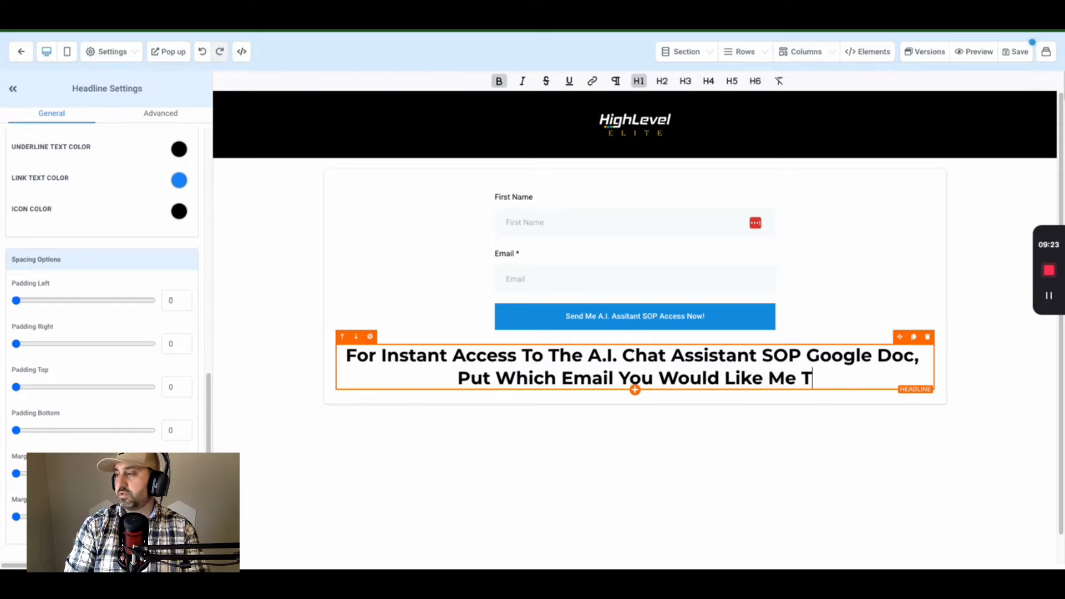
pyautogui.write('o Allow Acc')
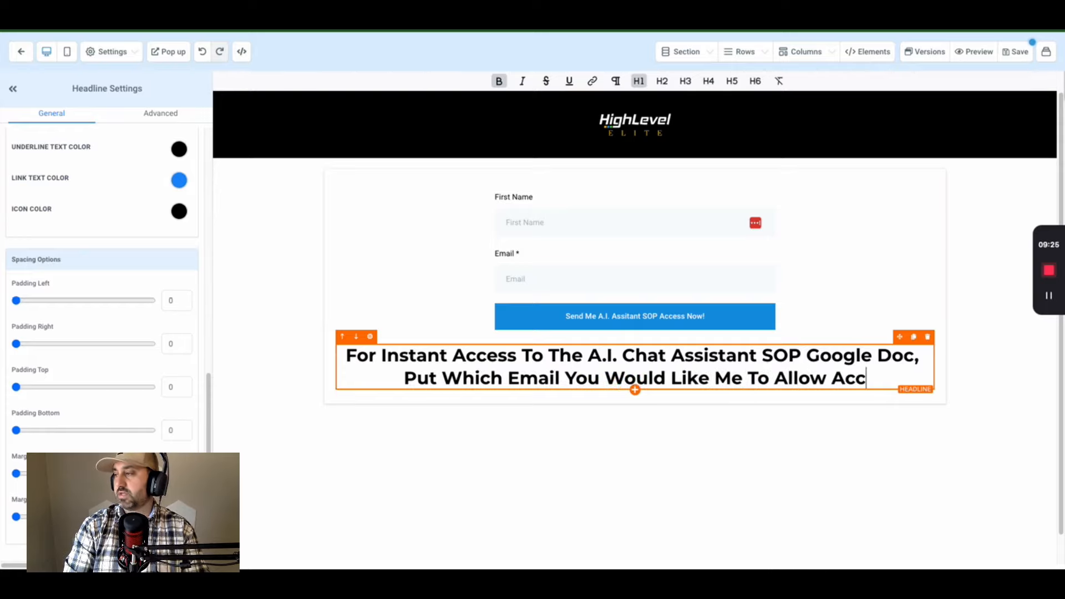
pyautogui.write('ess Too')
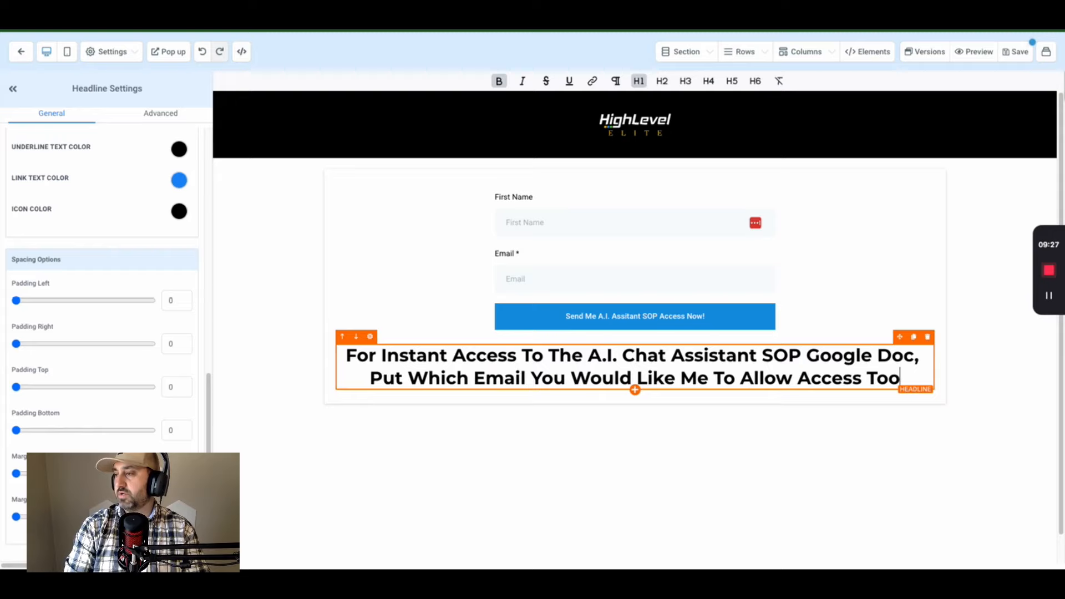
pyautogui.press('BackSpace')
pyautogui.press('BackSpace')
pyautogui.press('BackSpace')
pyautogui.press('BackSpace')
pyautogui.press('BackSpace')
pyautogui.press('BackSpace')
pyautogui.press('BackSpace')
pyautogui.press('BackSpace')
pyautogui.press('BackSpace')
pyautogui.press('BackSpace')
pyautogui.press('BackSpace')
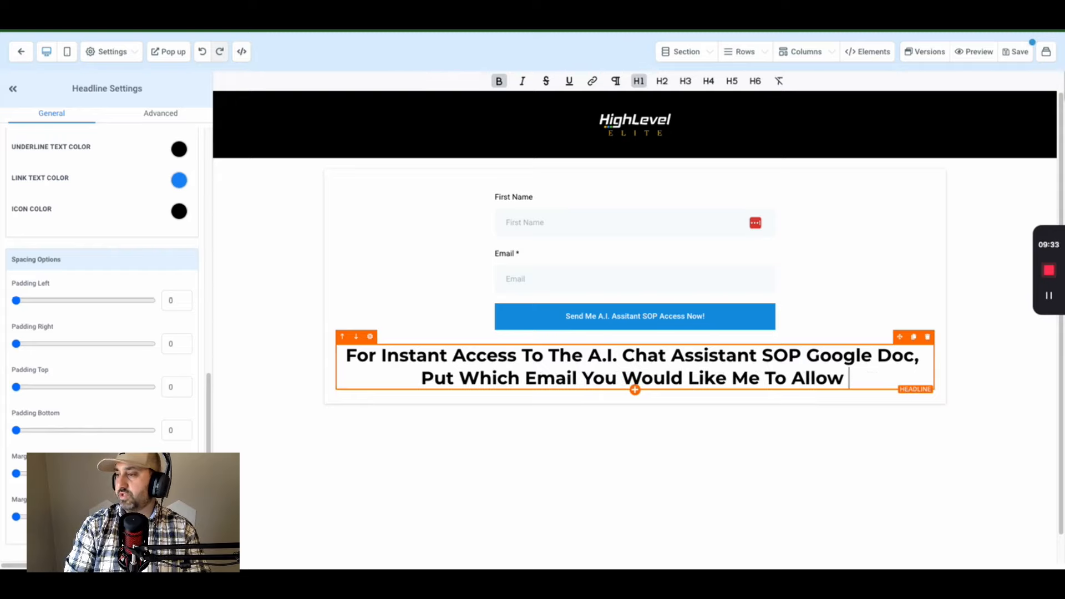
pyautogui.write('Instant ')
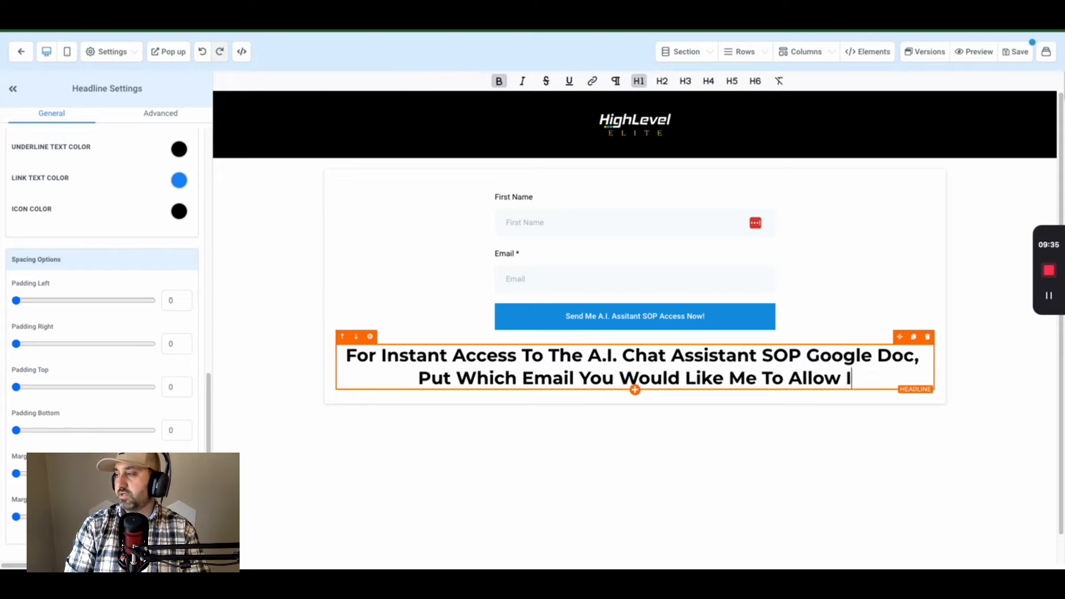
pyautogui.write('Access')
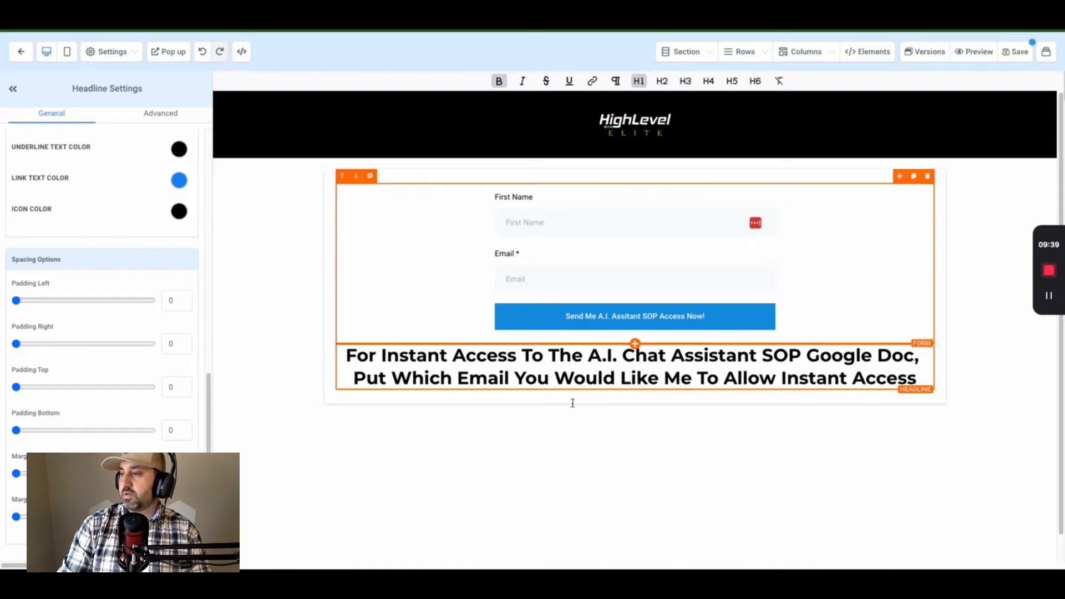
# - Give the headline a strong text shadow
pyautogui.scroll(6, 120, 328)
pyautogui.scroll(3, 102, 244)
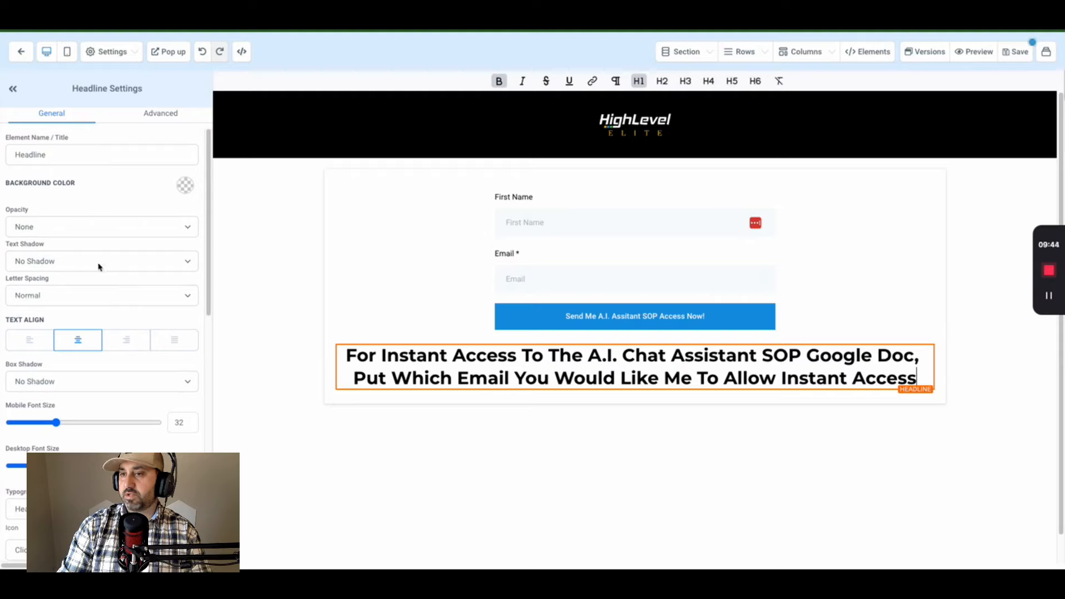
pyautogui.click(97, 261)
pyautogui.click(86, 300)
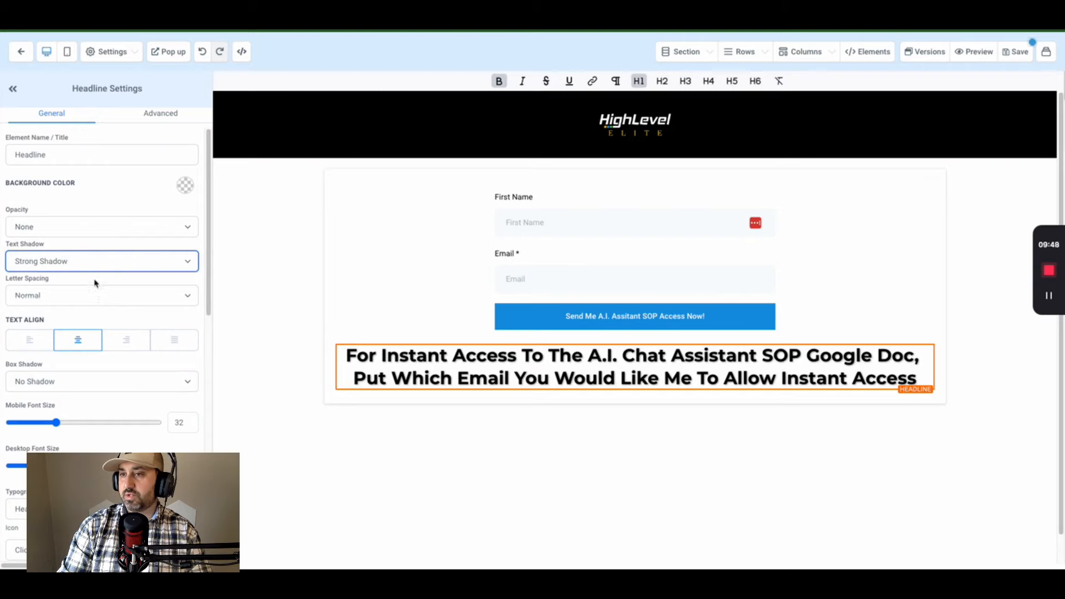
# - Switch the headline to the Fjalla One Google font at desktop font size 44
pyautogui.scroll(-1, 95, 284)
pyautogui.click(102, 440)
pyautogui.click(104, 451)
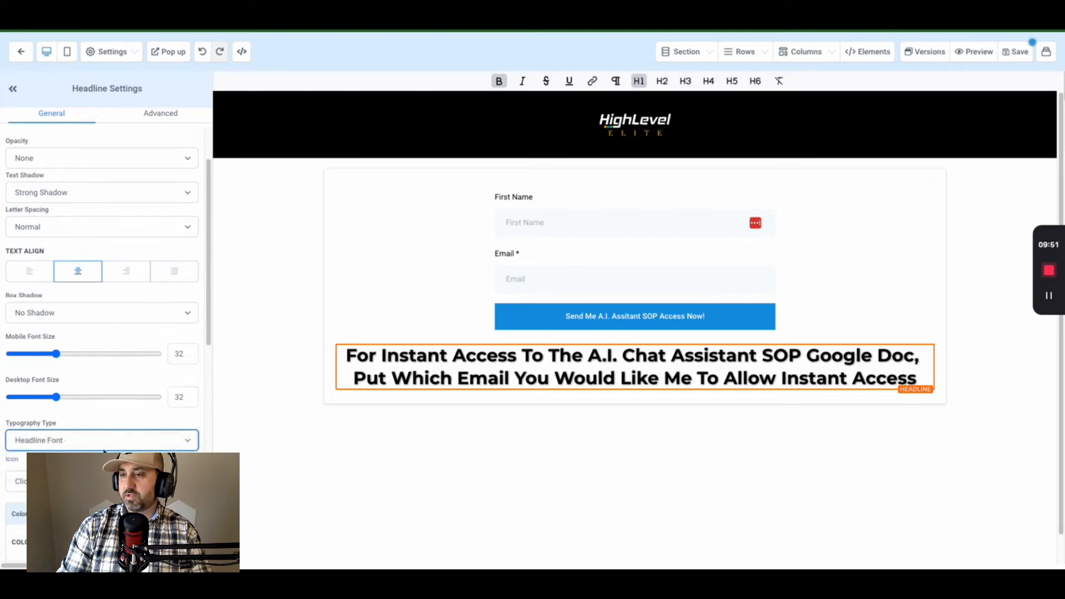
pyautogui.scroll(-5, 111, 436)
pyautogui.scroll(-3, 111, 436)
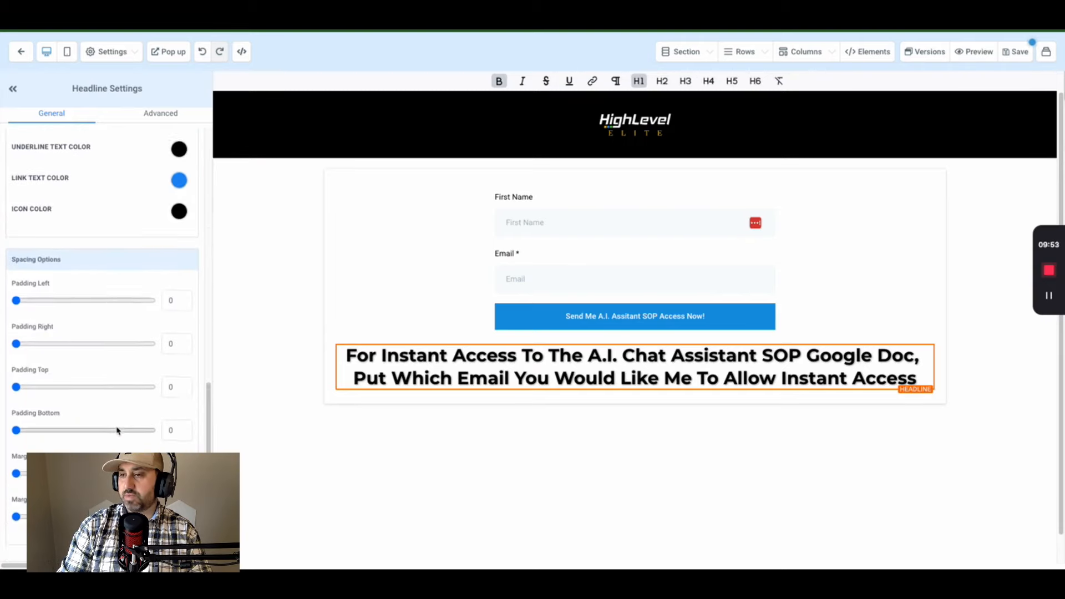
pyautogui.scroll(8, 117, 430)
pyautogui.click(86, 375)
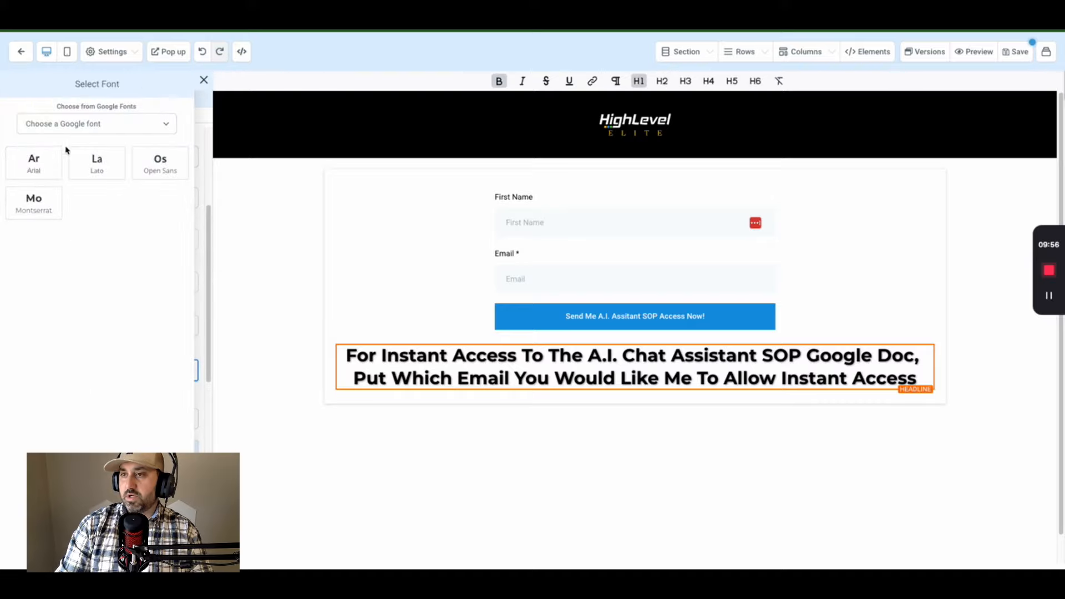
pyautogui.click(69, 127)
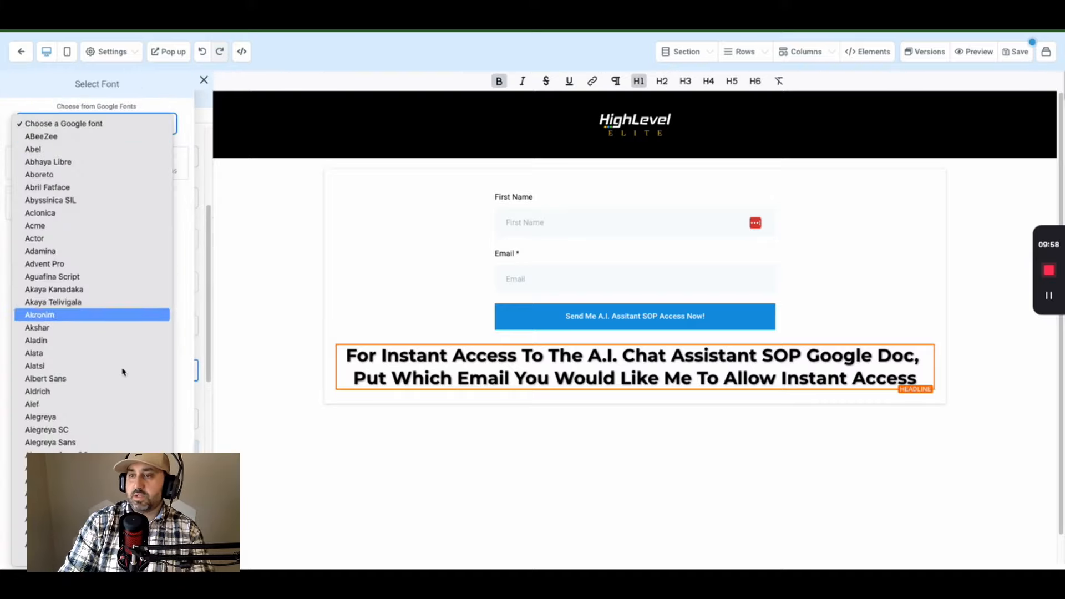
pyautogui.scroll(-20, 116, 392)
pyautogui.scroll(-20, 121, 391)
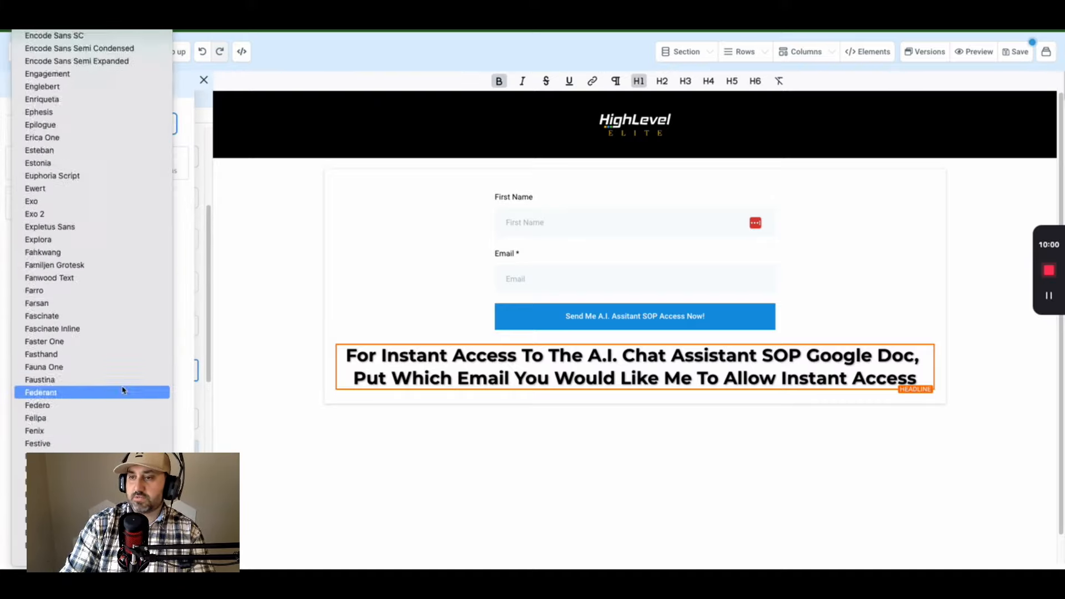
pyautogui.scroll(3, 87, 272)
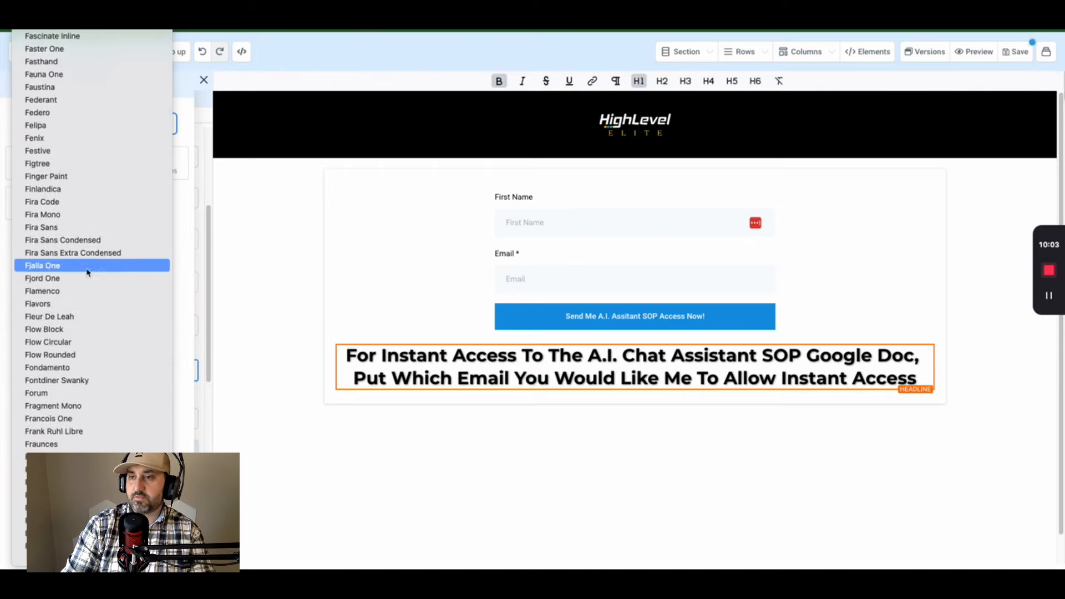
pyautogui.click(87, 272)
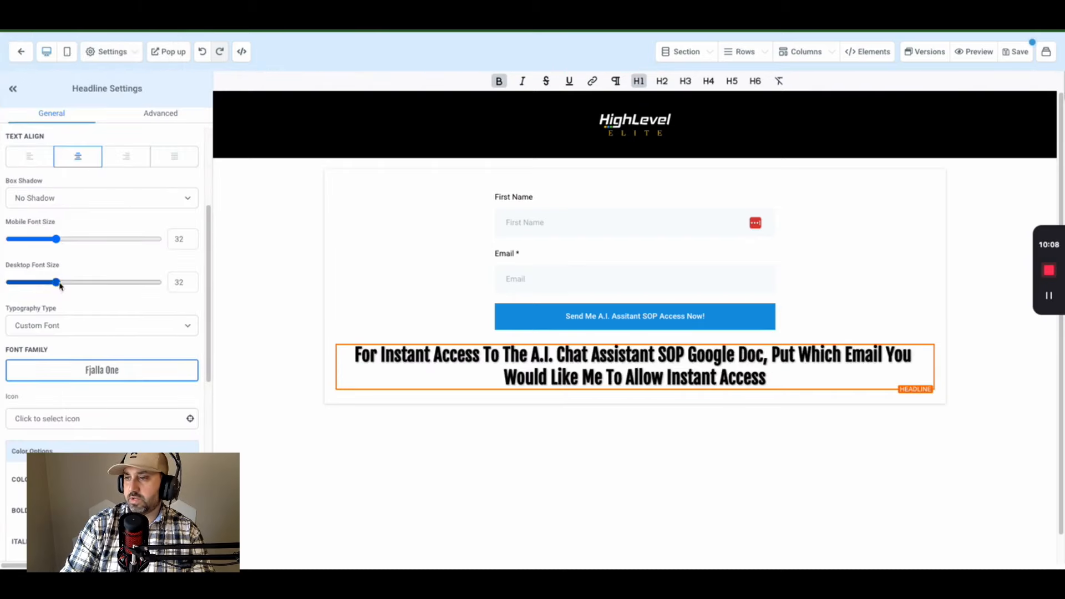
pyautogui.moveTo(96, 289); pyautogui.dragTo(97, 287)
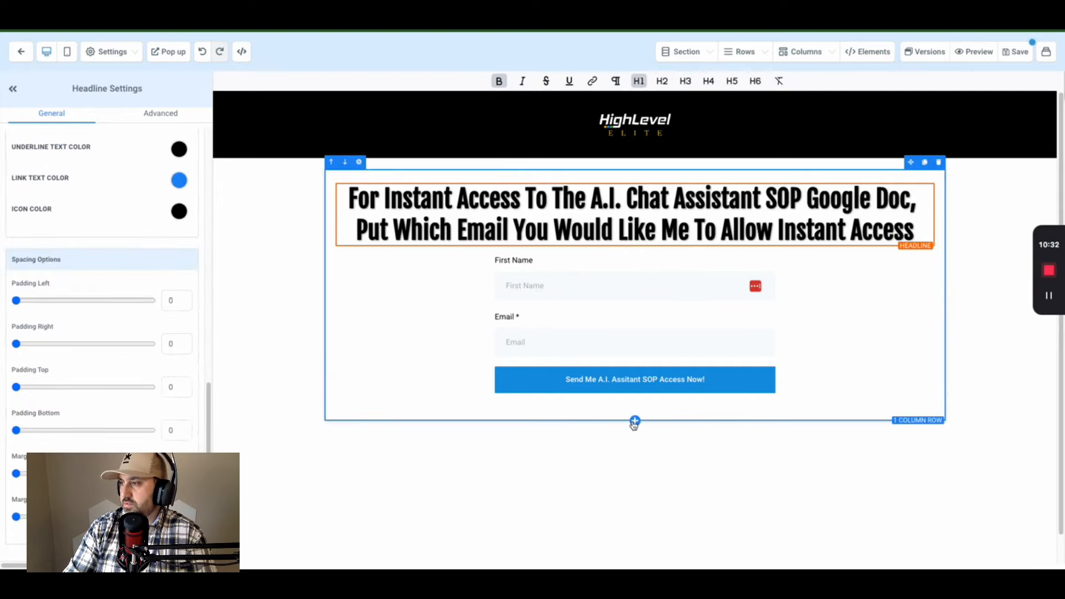
# - Move the headline into a new one-column row, delete the placeholder headline, and place the row above the form
pyautogui.click(634, 422)
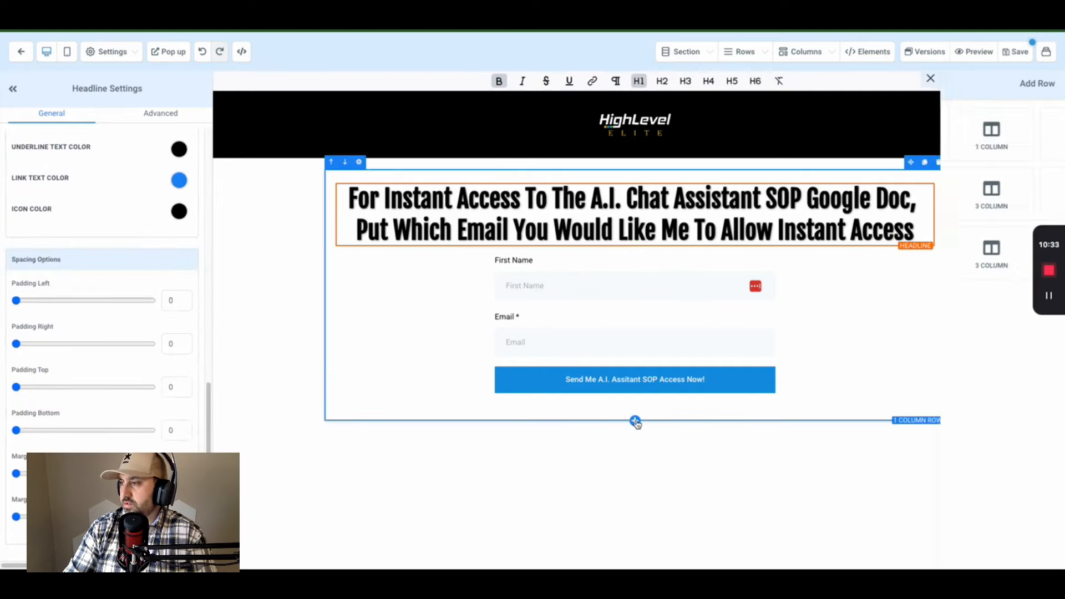
pyautogui.click(955, 145)
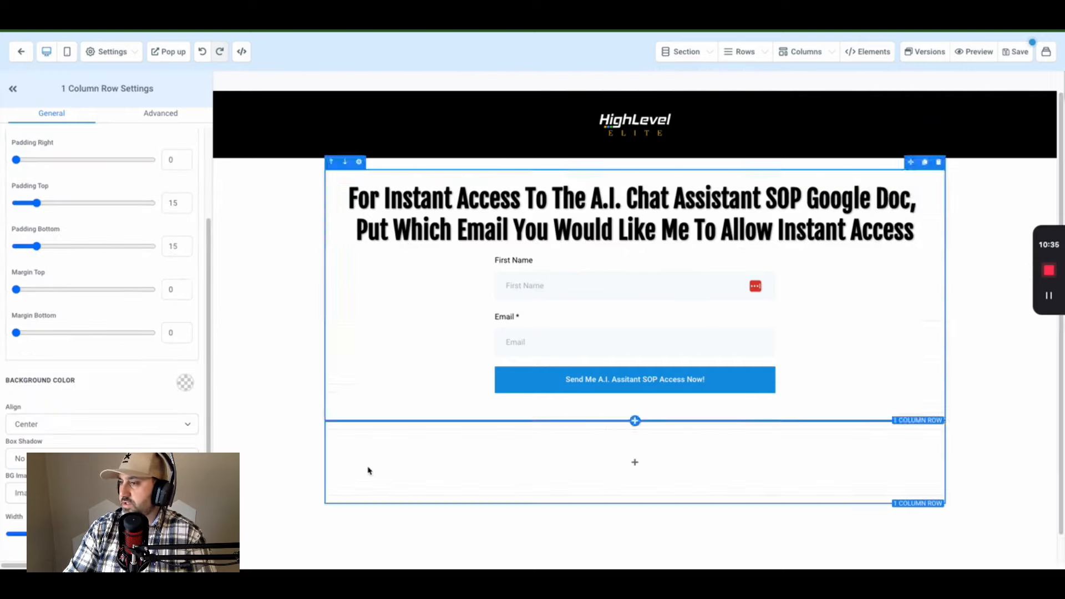
pyautogui.click(645, 464)
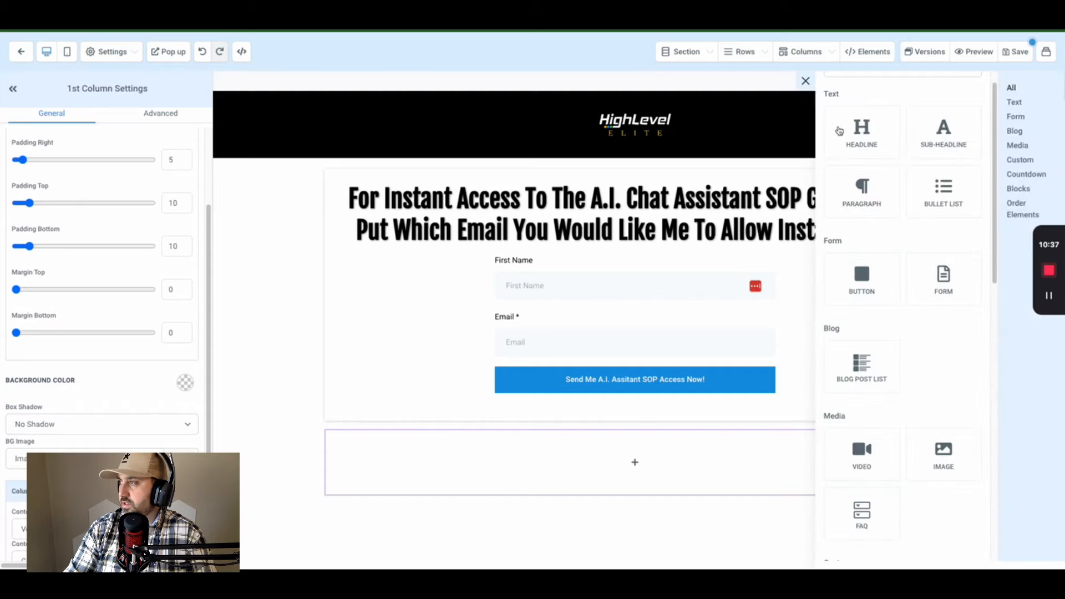
pyautogui.click(861, 131)
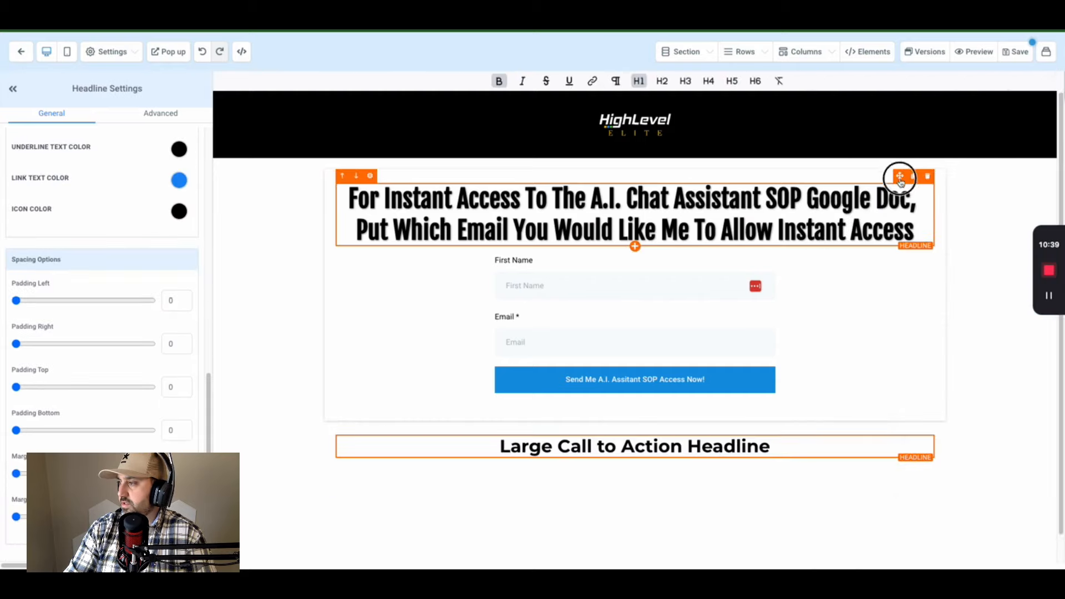
pyautogui.moveTo(899, 176); pyautogui.dragTo(882, 380)
pyautogui.click(927, 365)
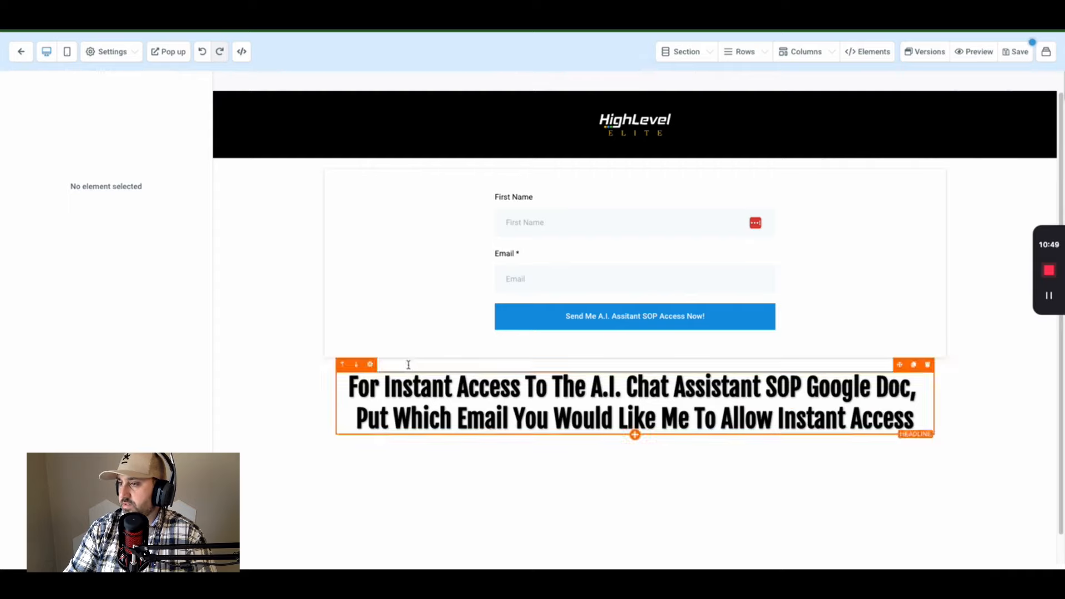
pyautogui.click(331, 352)
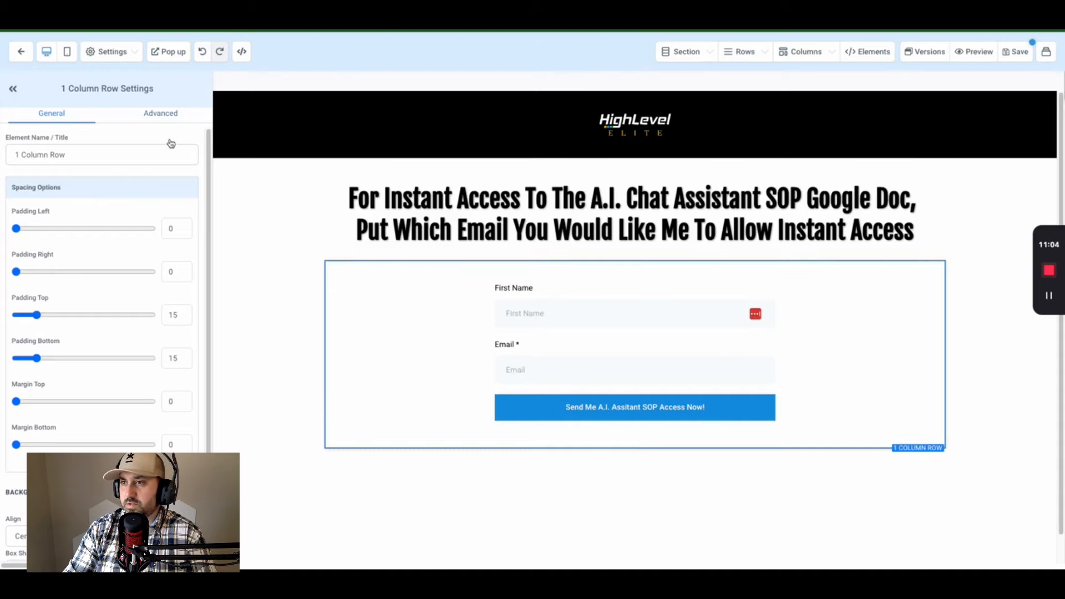
# - Narrow the headline's row in Row Settings so the text wraps over four lines
pyautogui.scroll(-2, 112, 364)
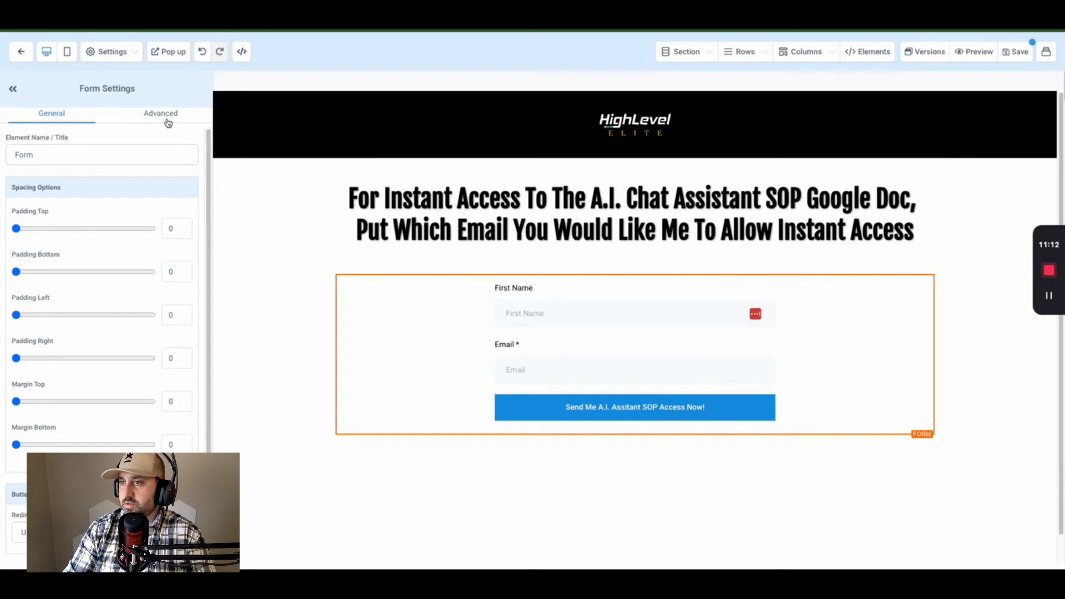
pyautogui.click(163, 115)
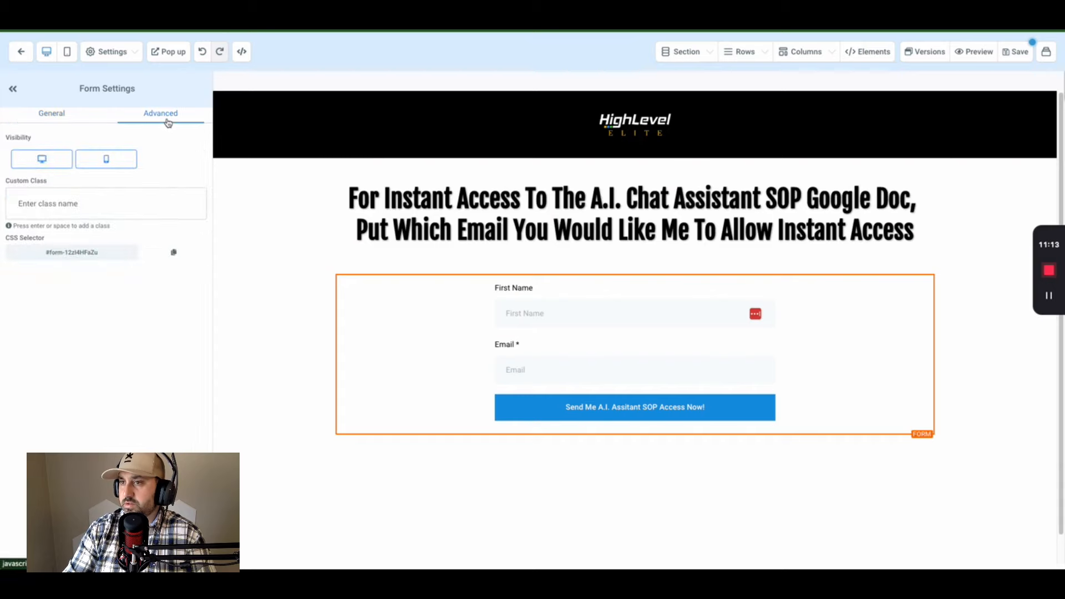
pyautogui.click(347, 239)
pyautogui.click(360, 253)
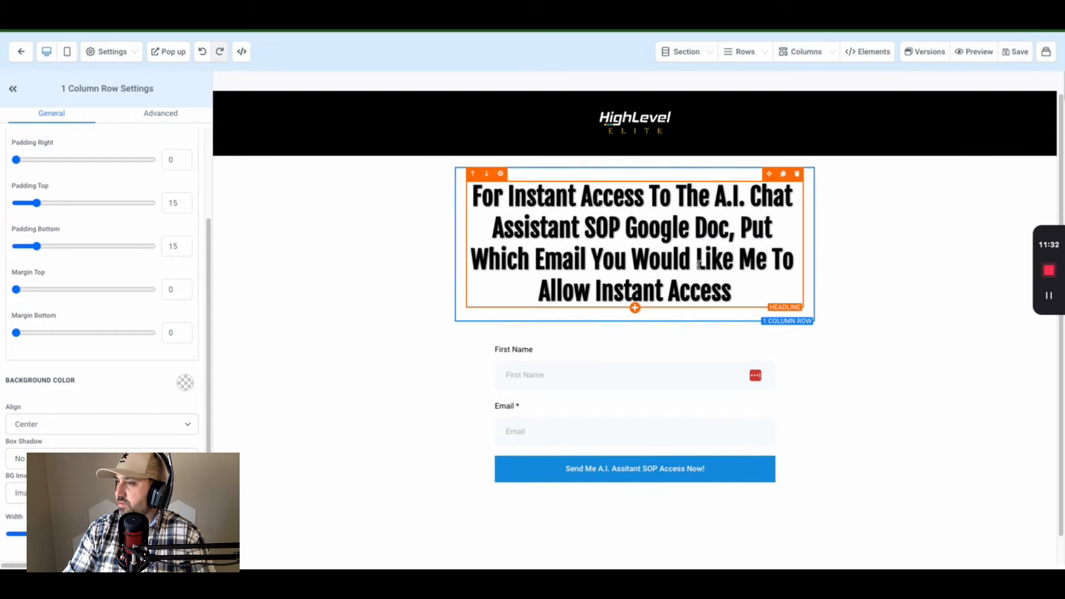
# - Append 'Below!' to the headline and check the page at mobile width before returning to desktop
pyautogui.click(735, 293)
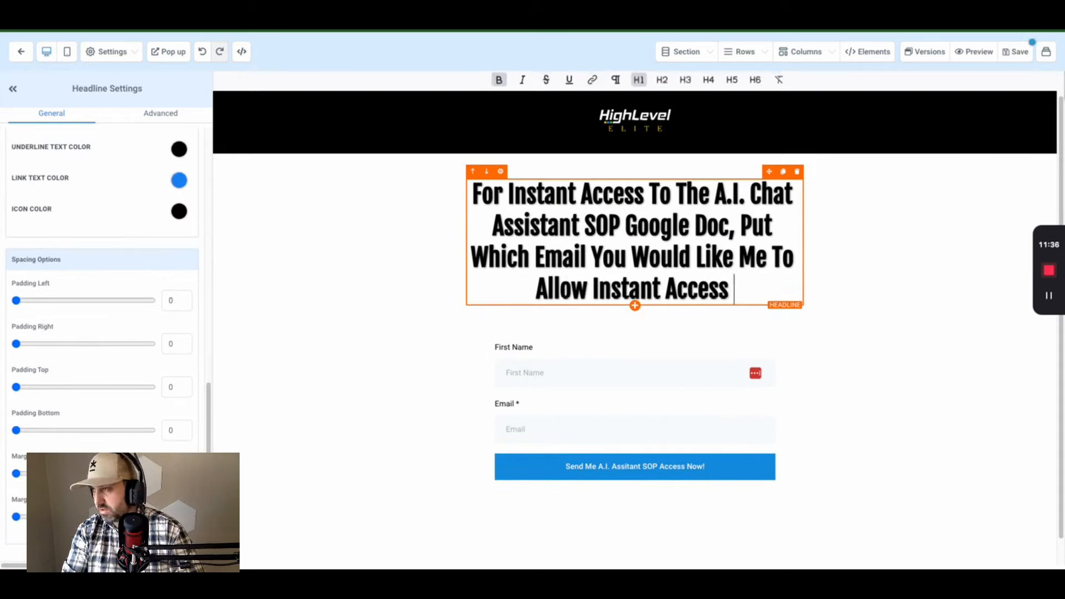
pyautogui.write('Below!')
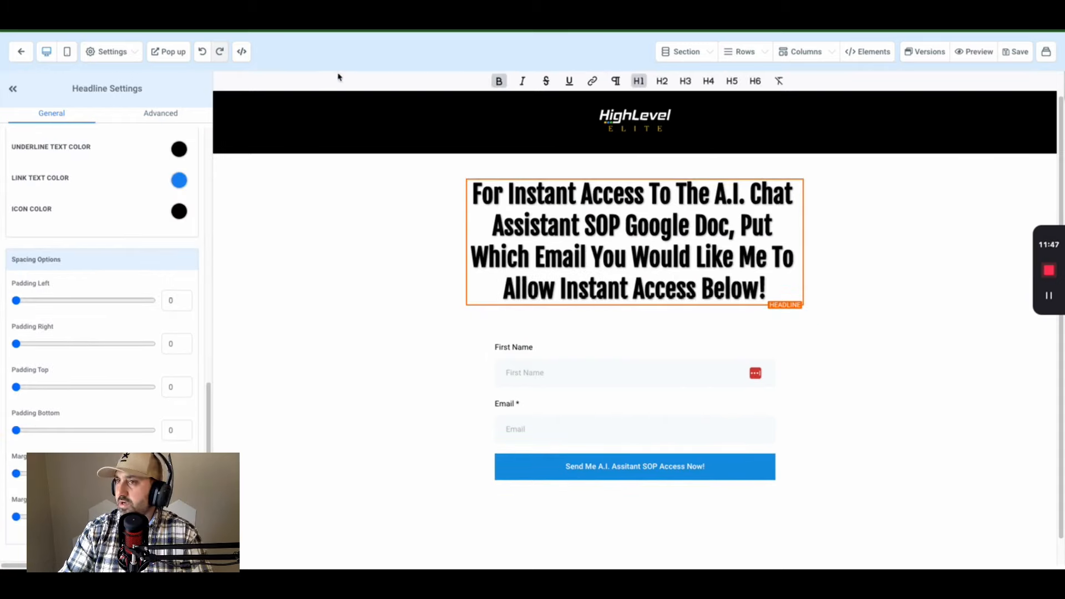
pyautogui.click(66, 52)
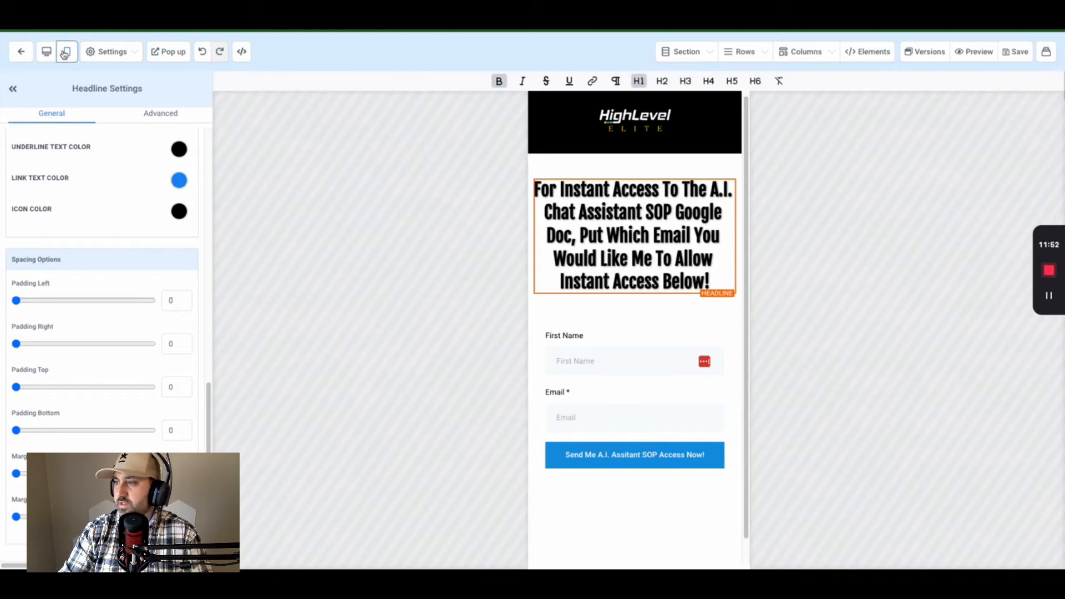
pyautogui.click(47, 52)
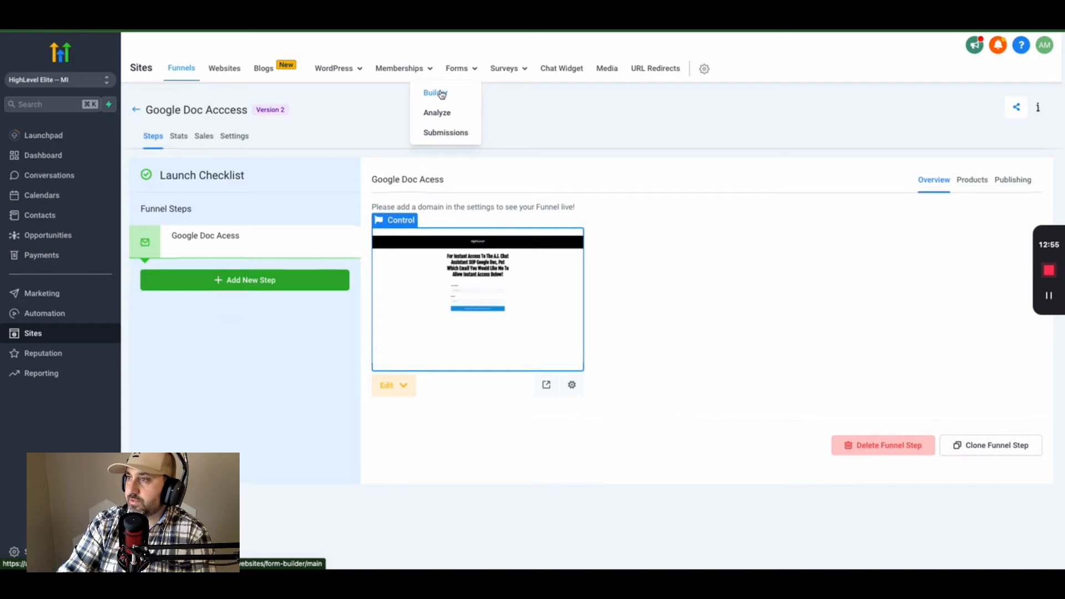
# - Style the Google Doc from youtube form with a 1 px dashed border, save it, and test the required email
pyautogui.click(441, 94)
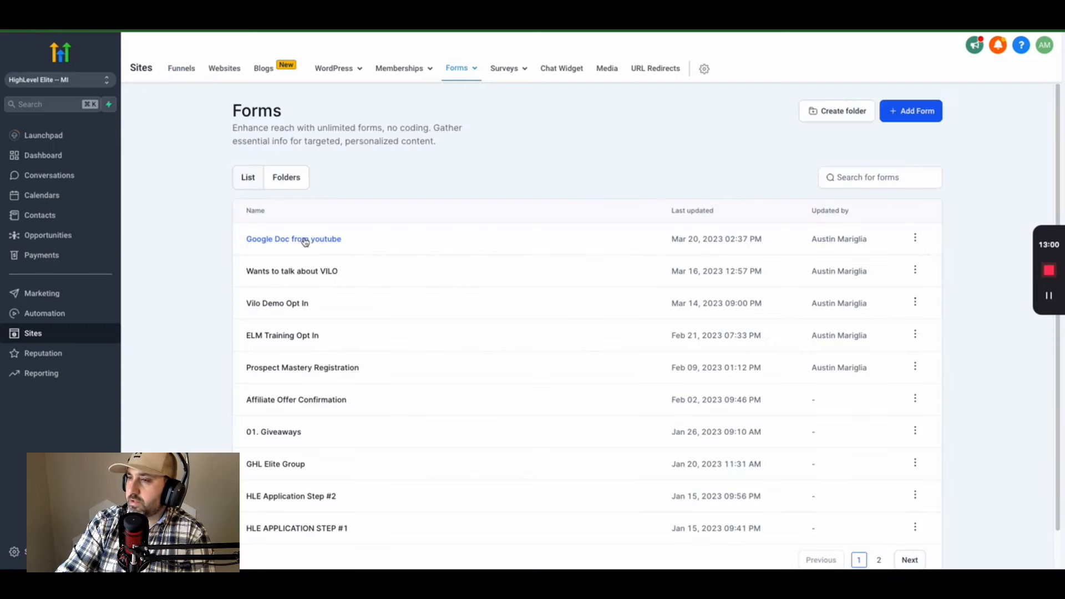
pyautogui.click(307, 240)
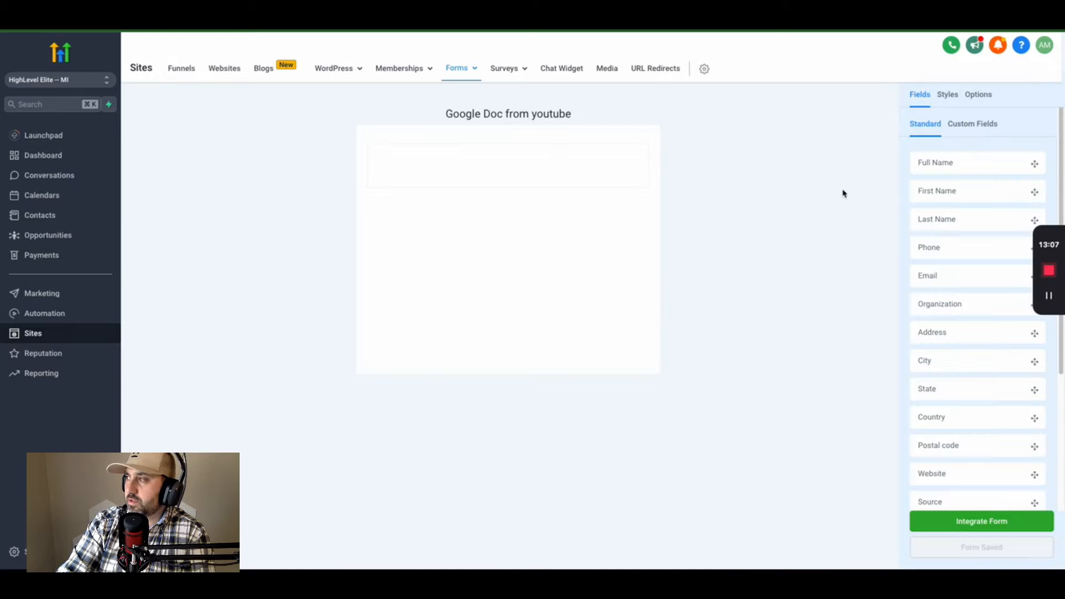
pyautogui.click(948, 96)
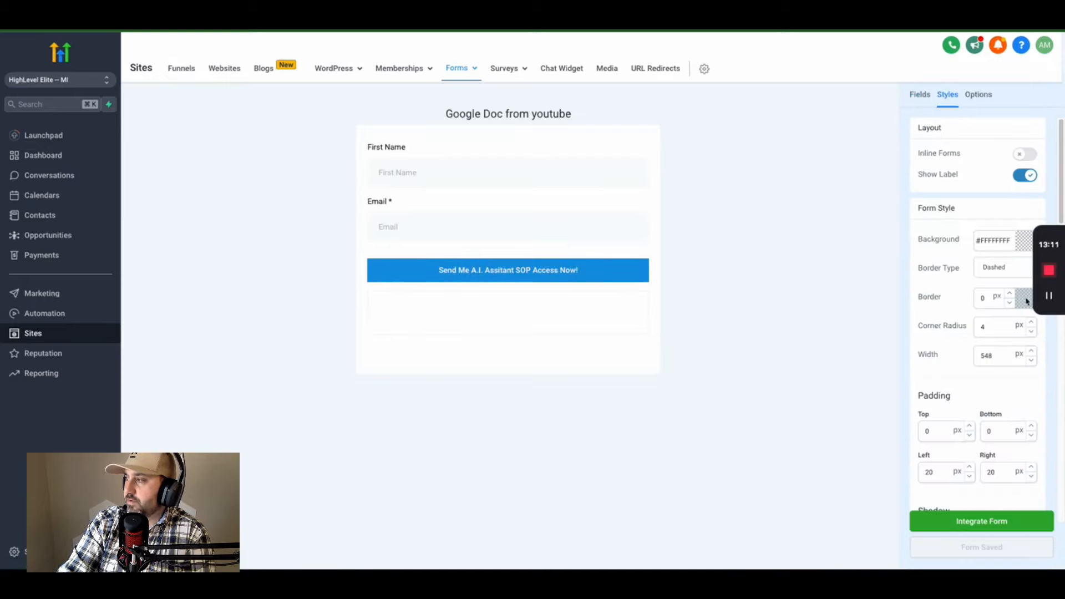
pyautogui.click(1009, 295)
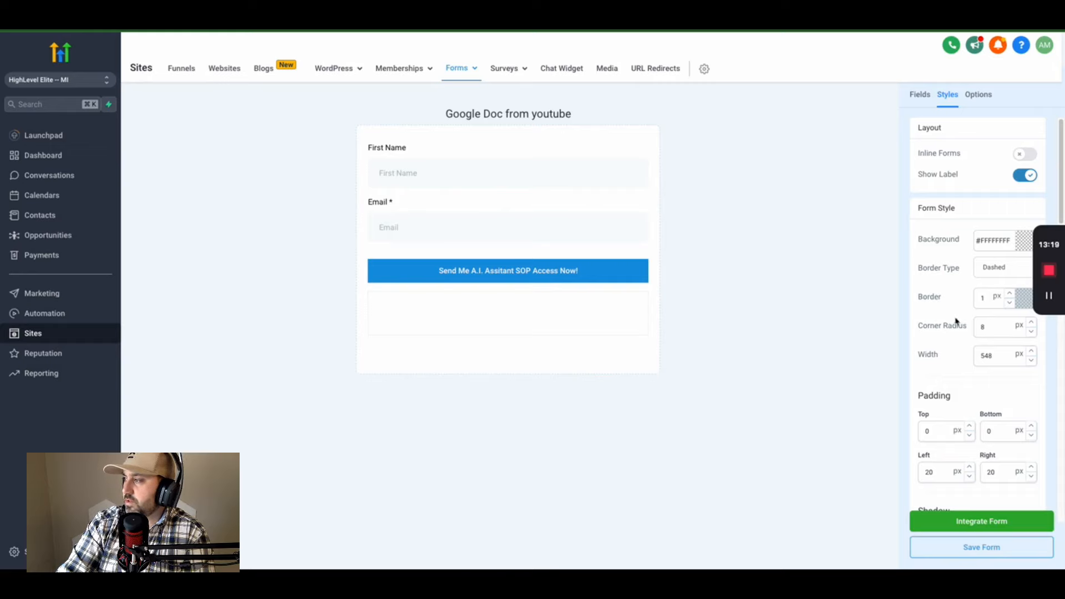
pyautogui.click(1002, 271)
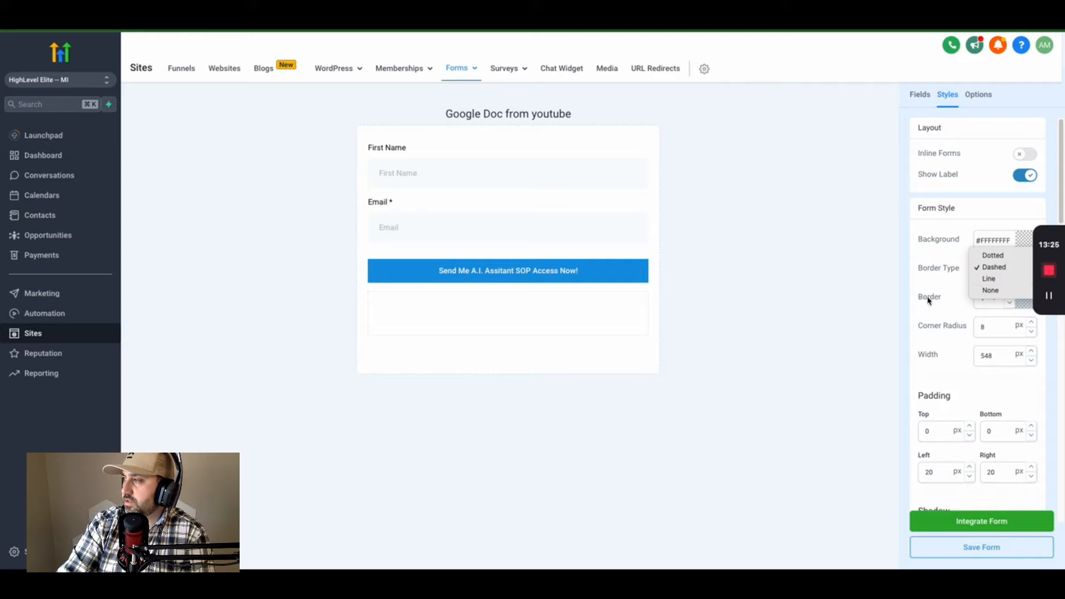
pyautogui.click(866, 303)
pyautogui.click(977, 549)
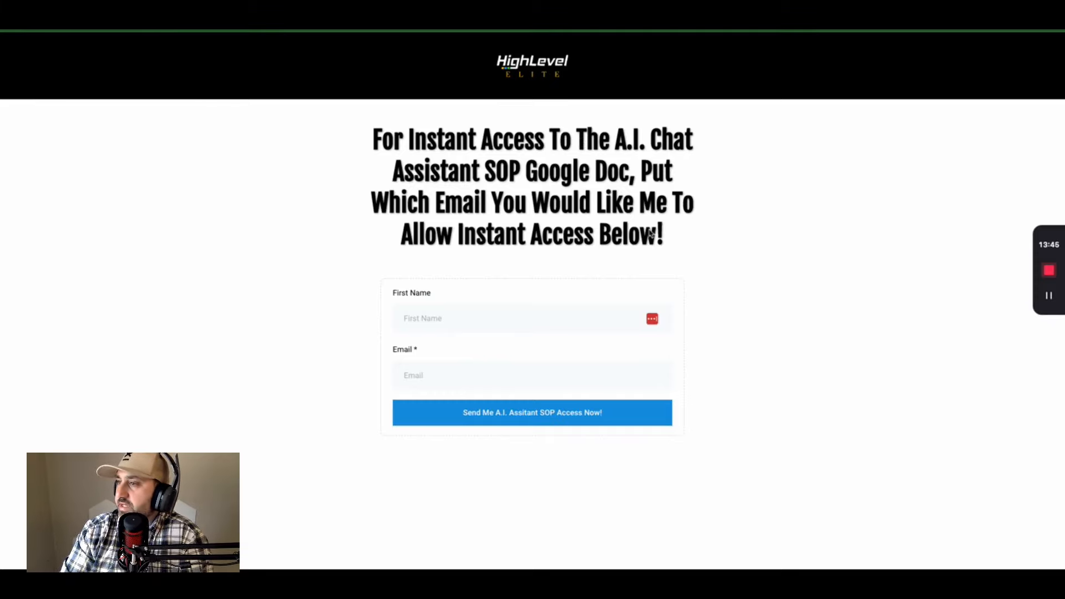
pyautogui.click(564, 423)
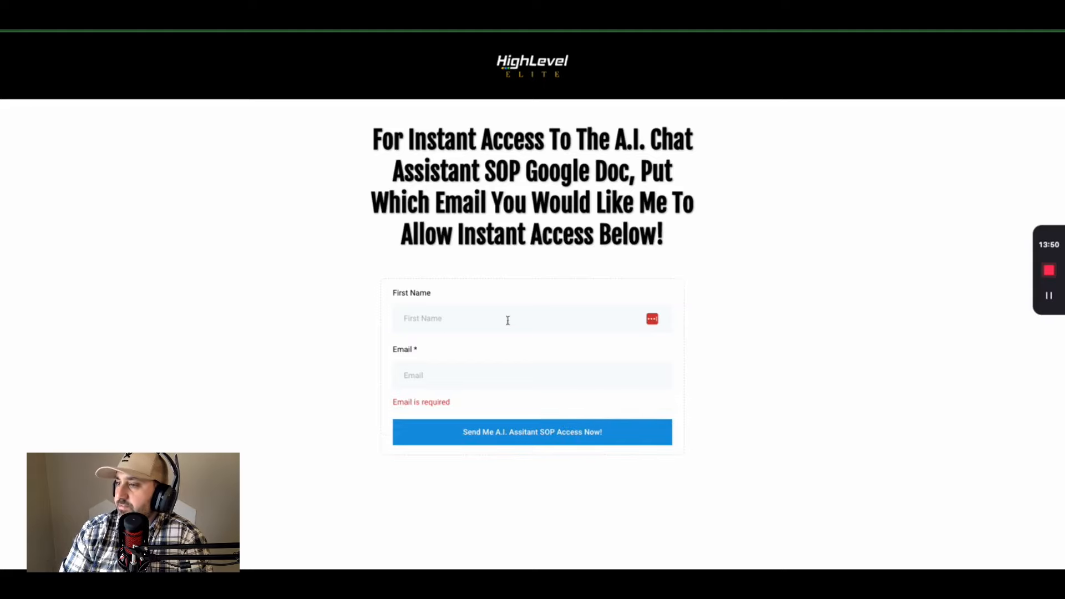
pyautogui.hotkey('ctrl', 'shift', 'Tab')
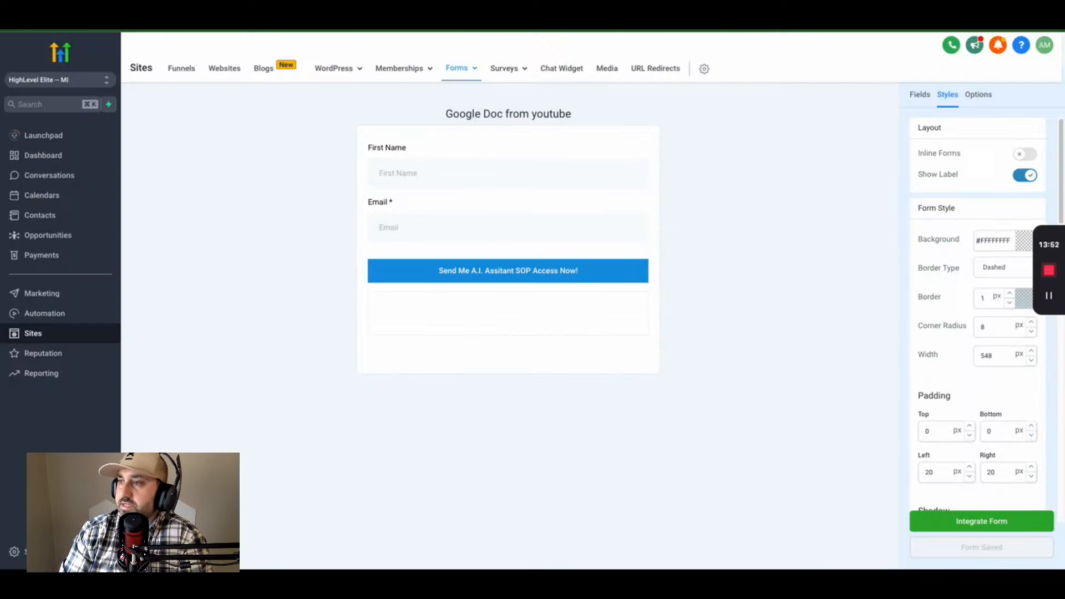
# - Create a new blank workflow in Automation
pyautogui.click(61, 314)
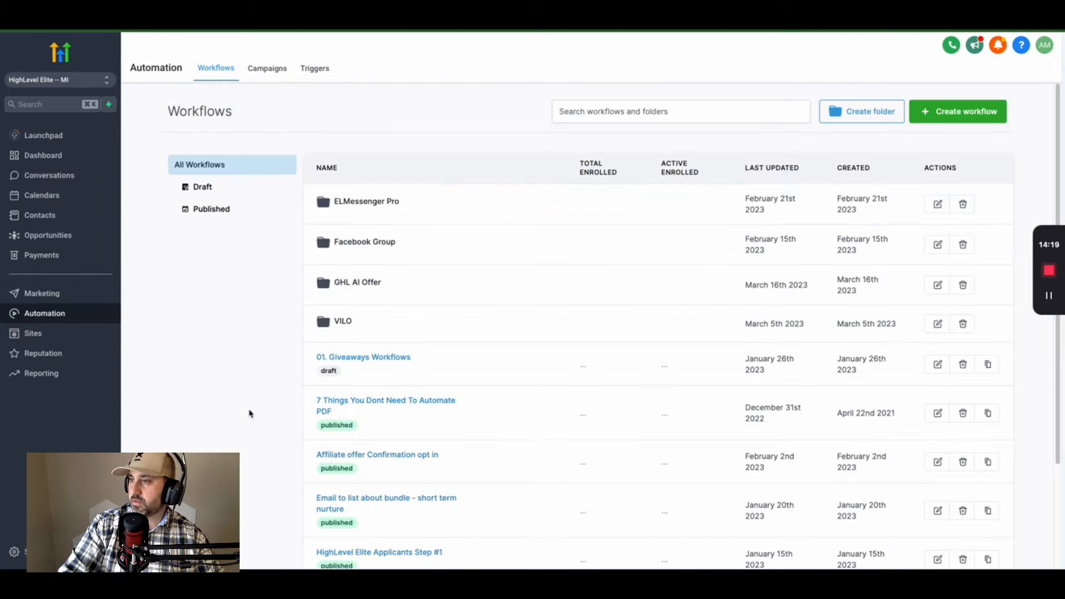
pyautogui.click(982, 117)
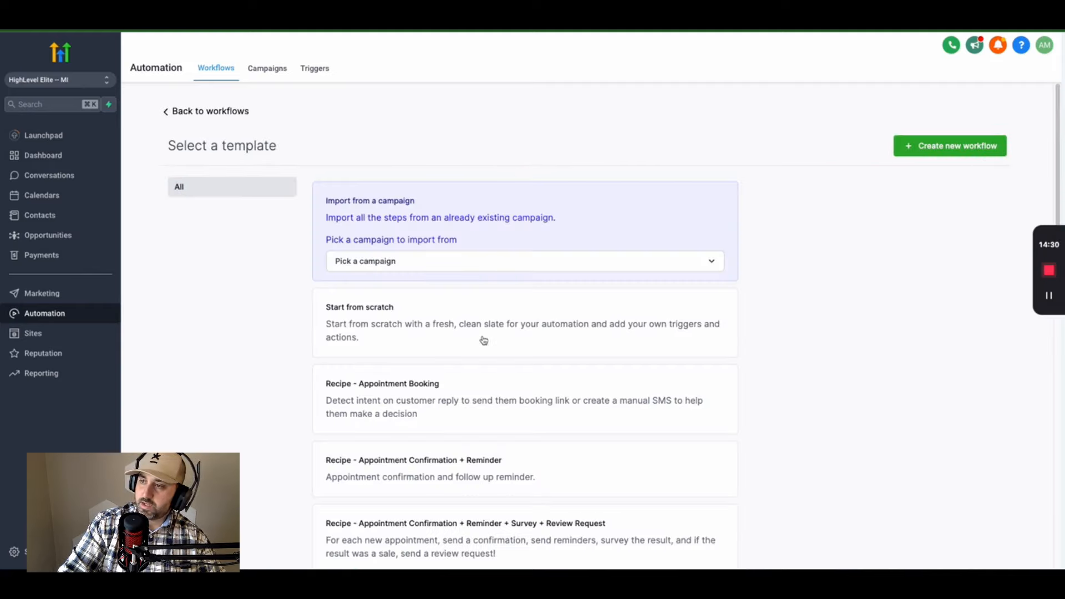
pyautogui.click(949, 145)
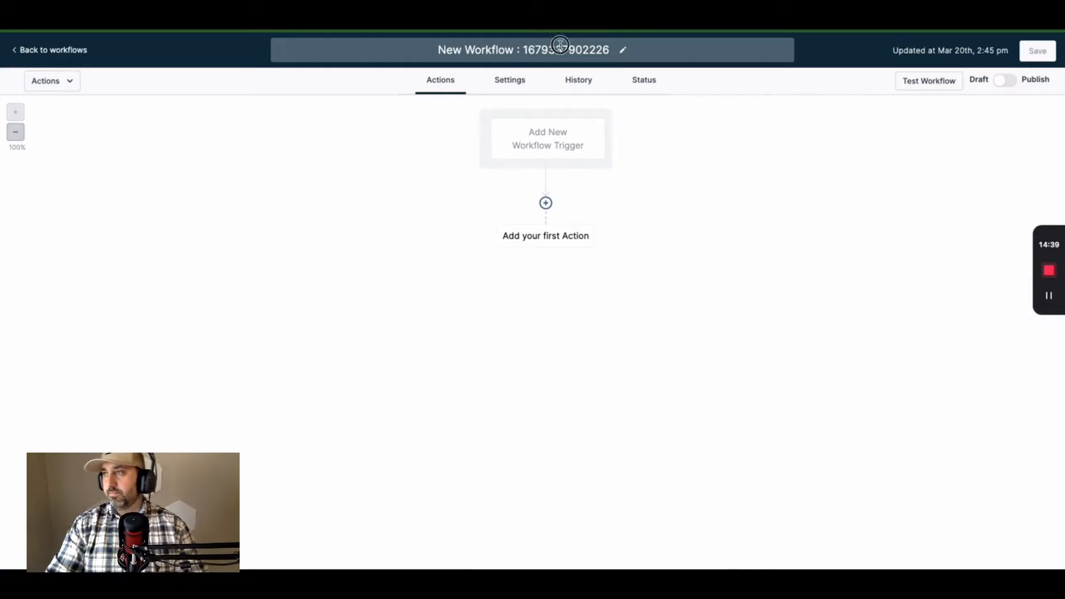
# - Name the workflow 'AI assitant Google Doc Opt In'
pyautogui.click(559, 45)
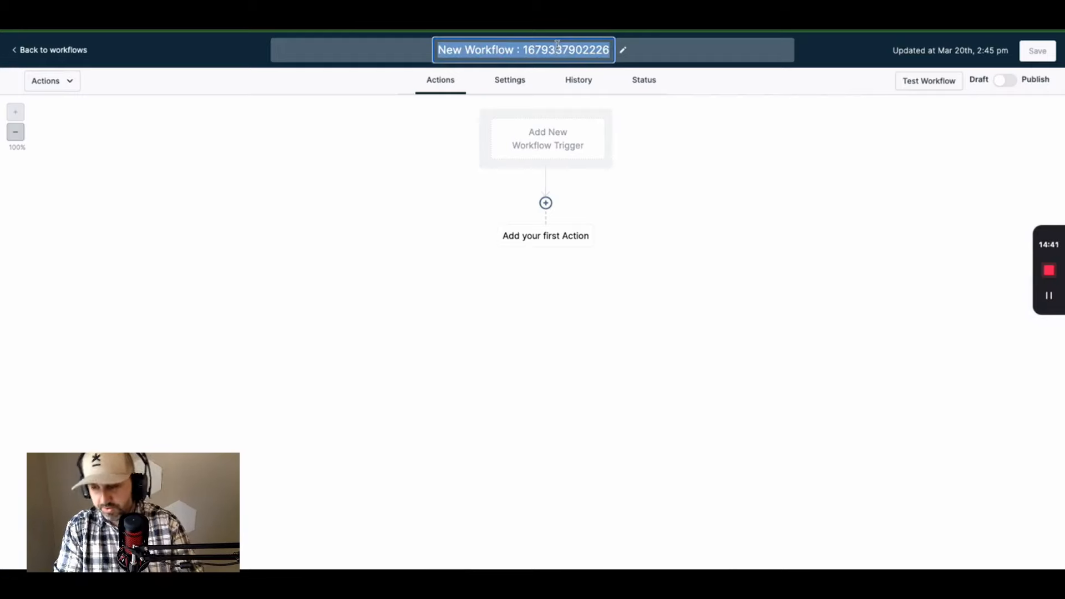
pyautogui.write('AI')
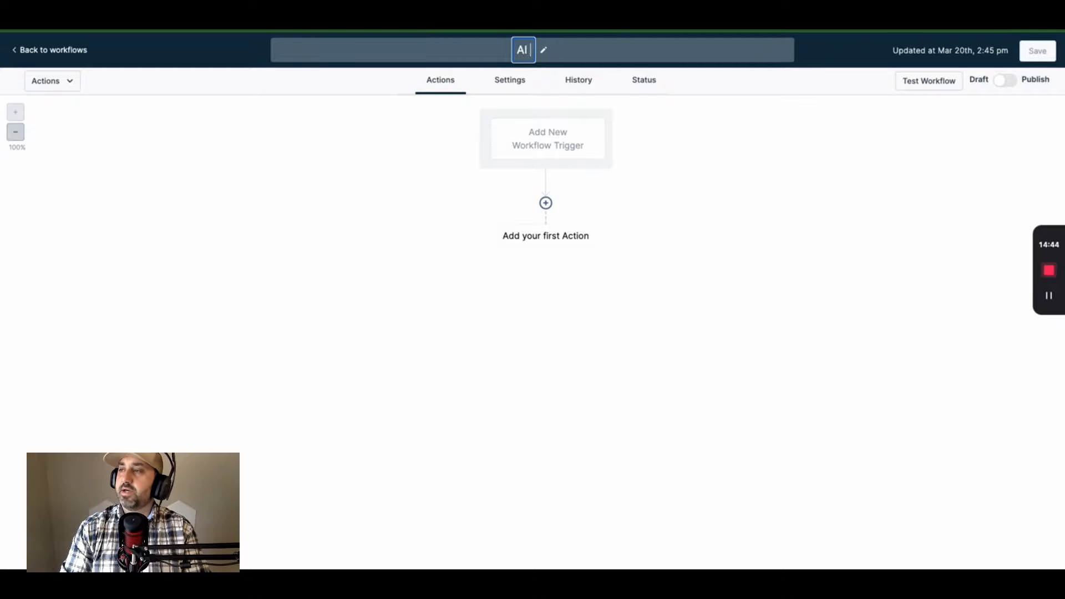
pyautogui.write(' assitant Go')
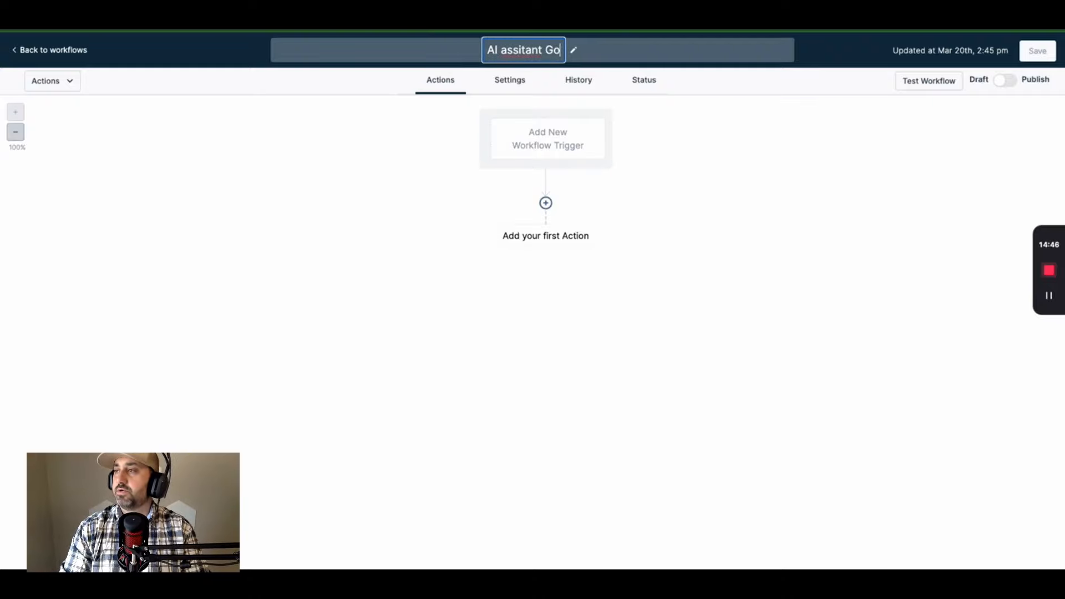
pyautogui.write('ogle Doc')
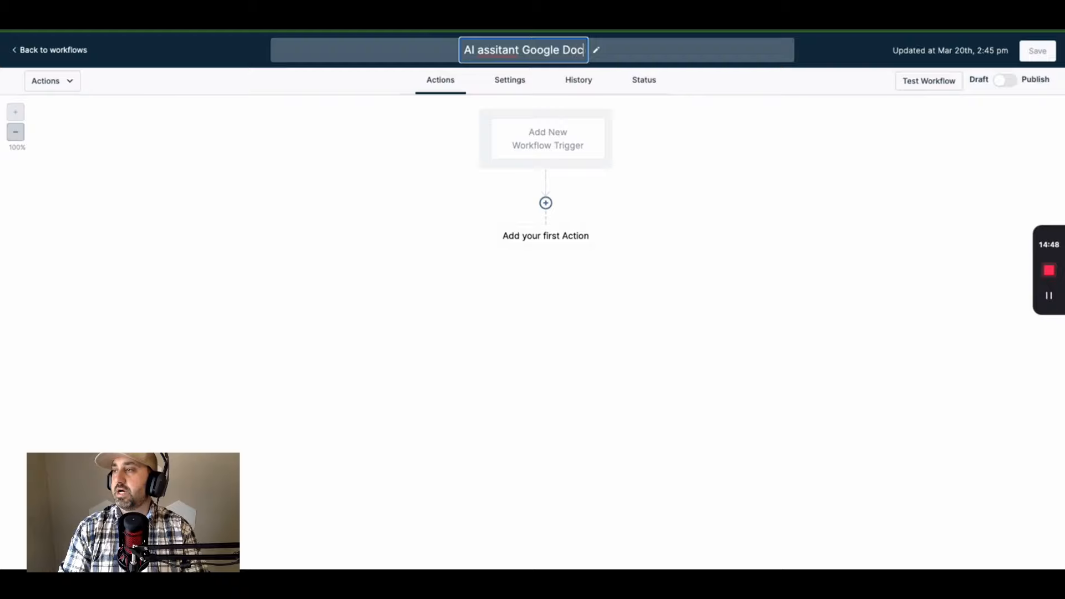
pyautogui.write(' Opt In')
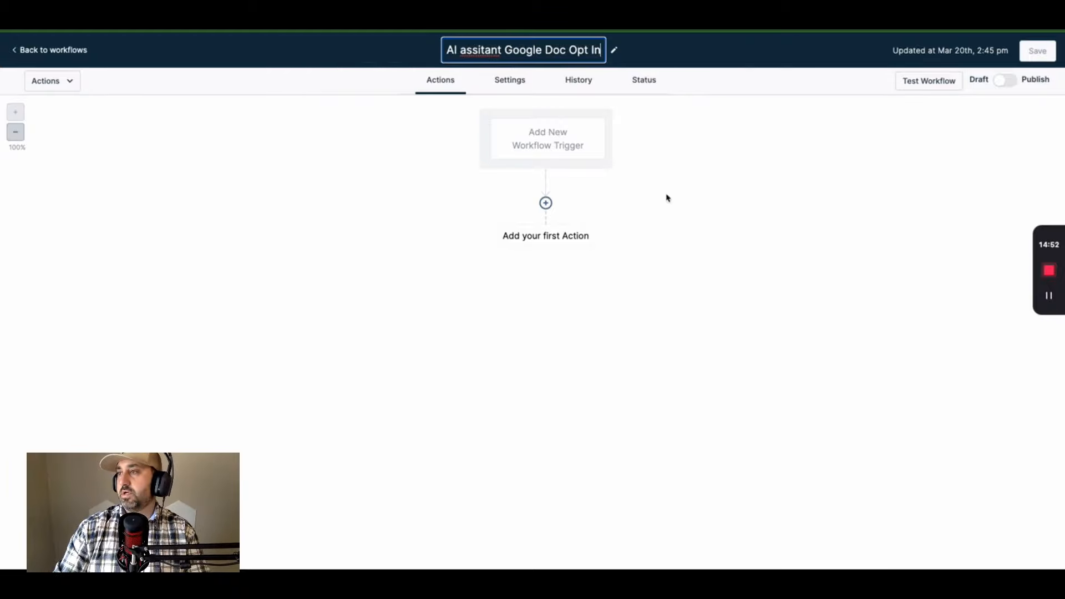
pyautogui.click(680, 206)
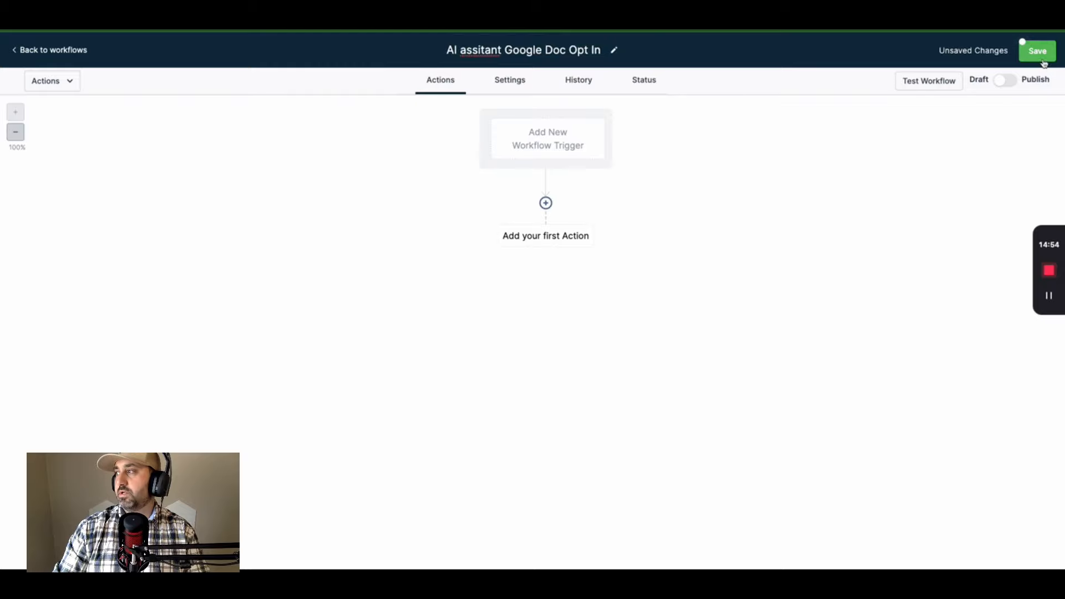
pyautogui.click(556, 156)
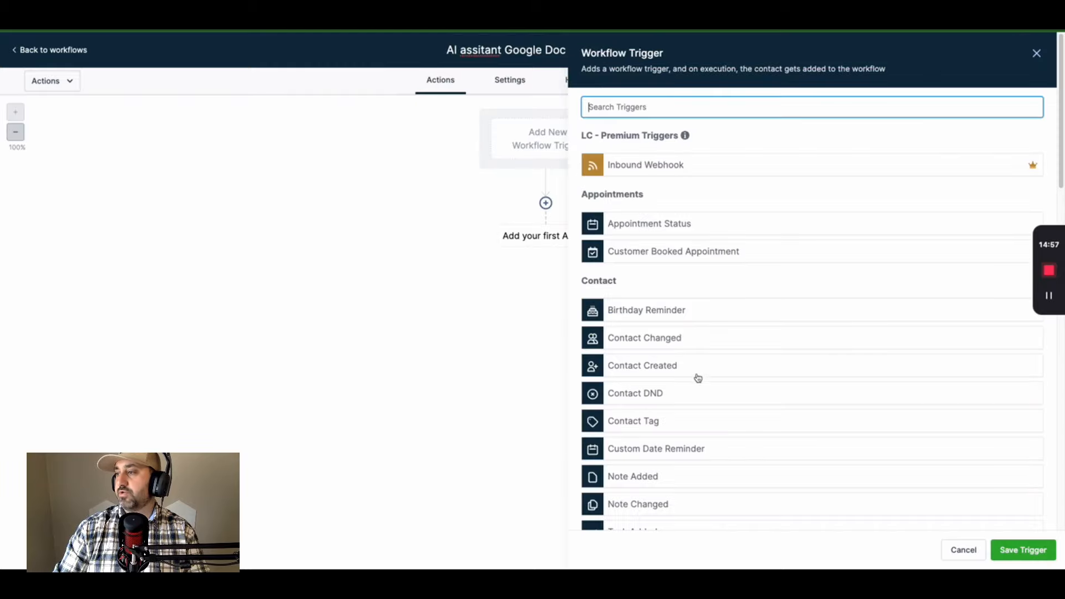
# - Set a Form Submitted trigger filtered to the Google Doc from youtube form
pyautogui.scroll(-5, 698, 377)
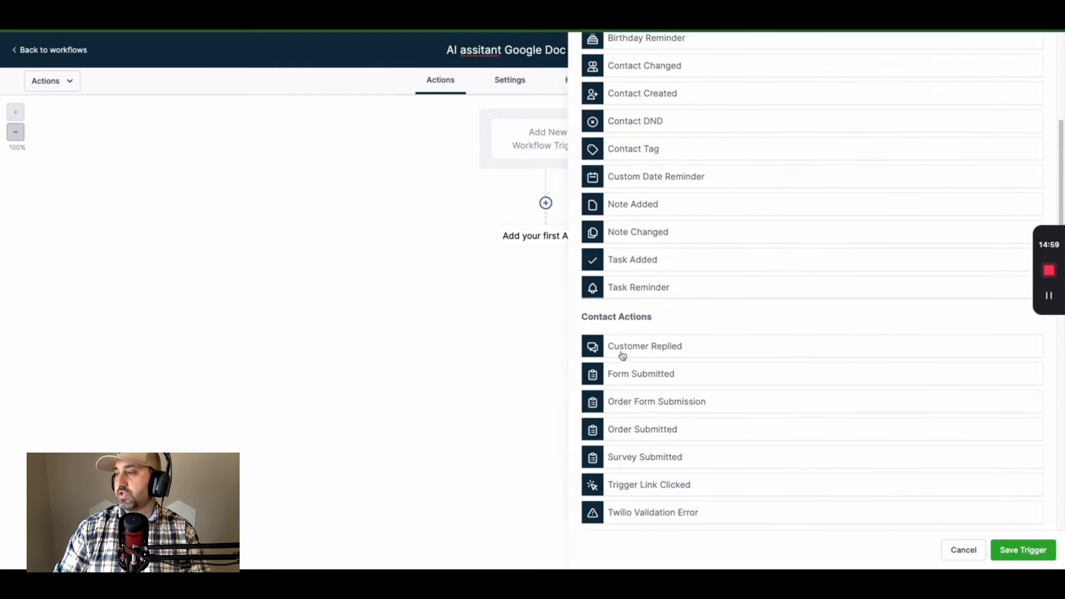
pyautogui.click(631, 375)
pyautogui.click(689, 188)
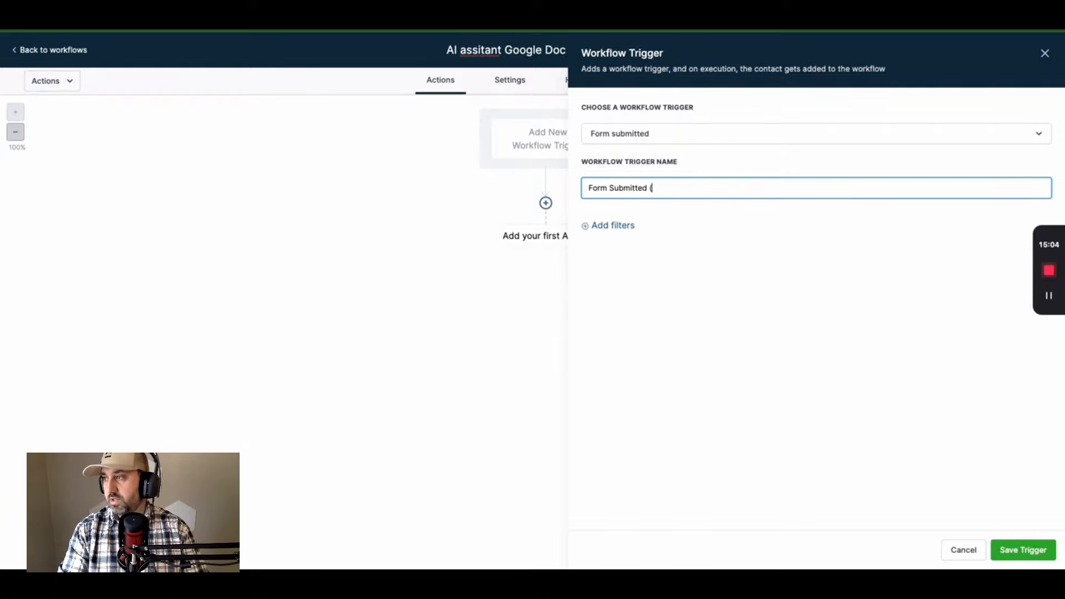
pyautogui.click(635, 228)
pyautogui.click(626, 244)
pyautogui.click(650, 314)
pyautogui.click(863, 239)
pyautogui.click(896, 381)
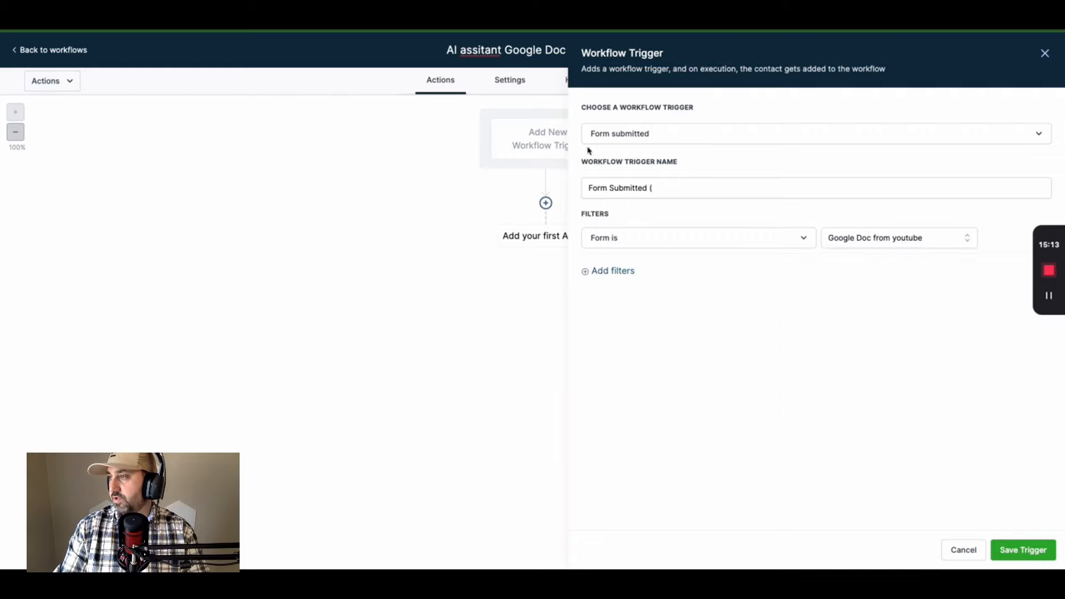
# - Name the trigger 'AI Assitant goodle doc from youtube' and save it
pyautogui.click(680, 184)
pyautogui.write('AI Assita')
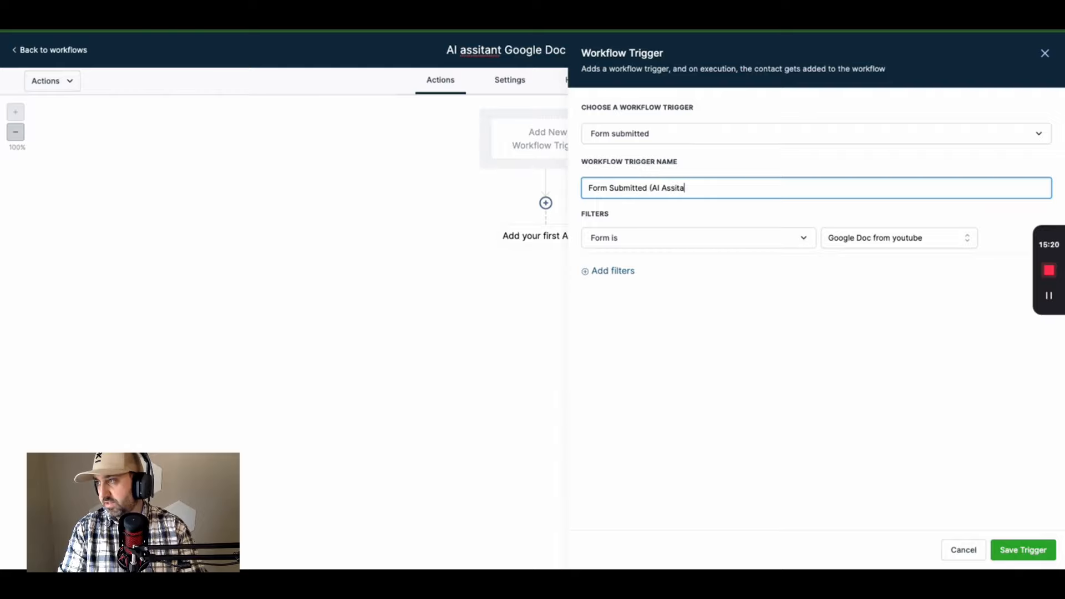
pyautogui.write('nt goodle doc from youtube')
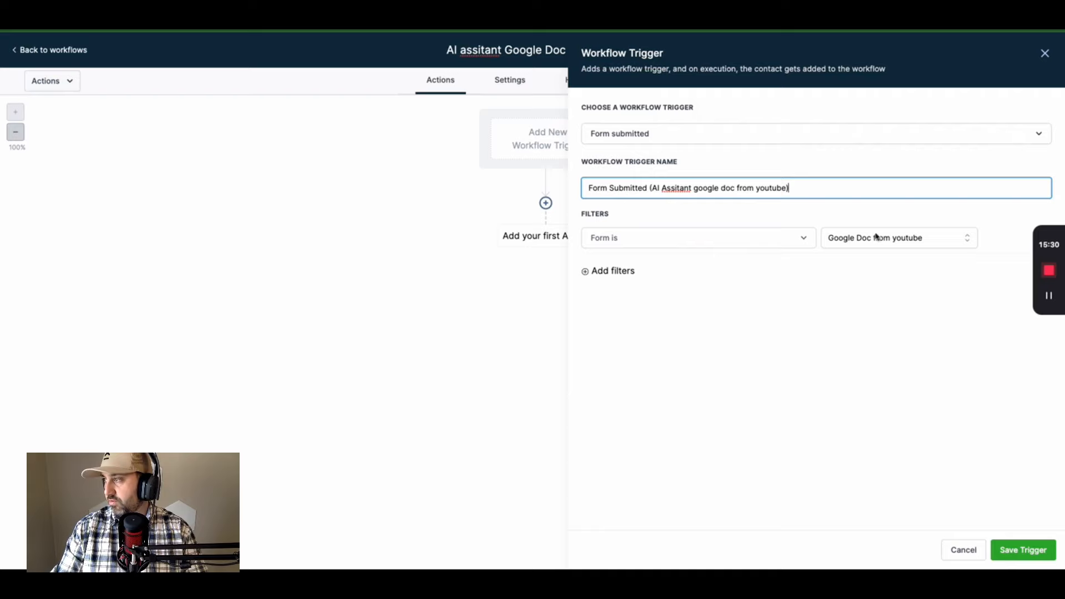
pyautogui.click(1028, 558)
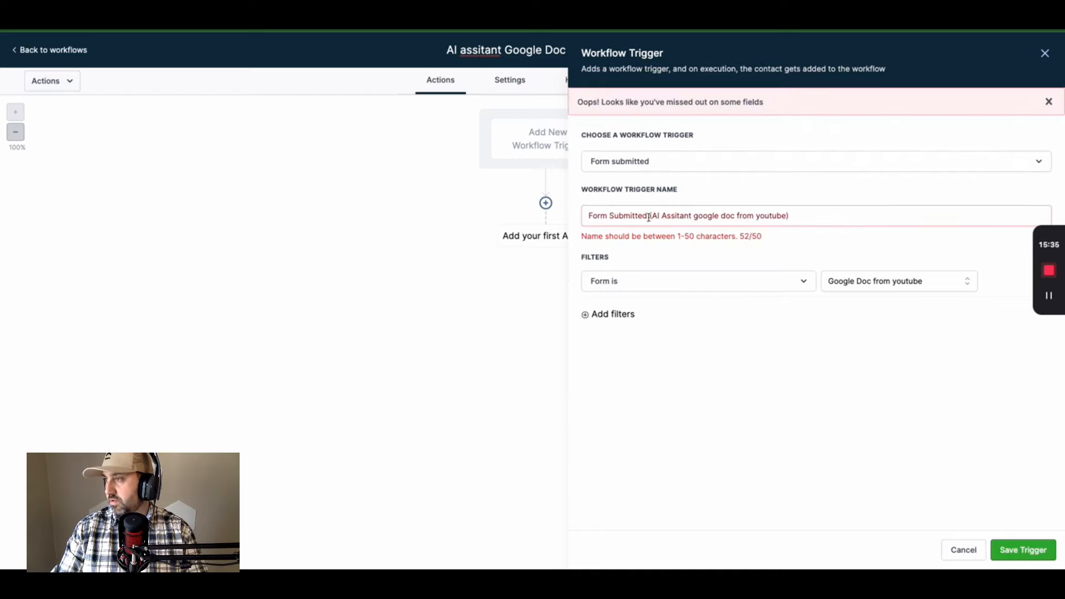
pyautogui.moveTo(647, 221); pyautogui.dragTo(614, 219)
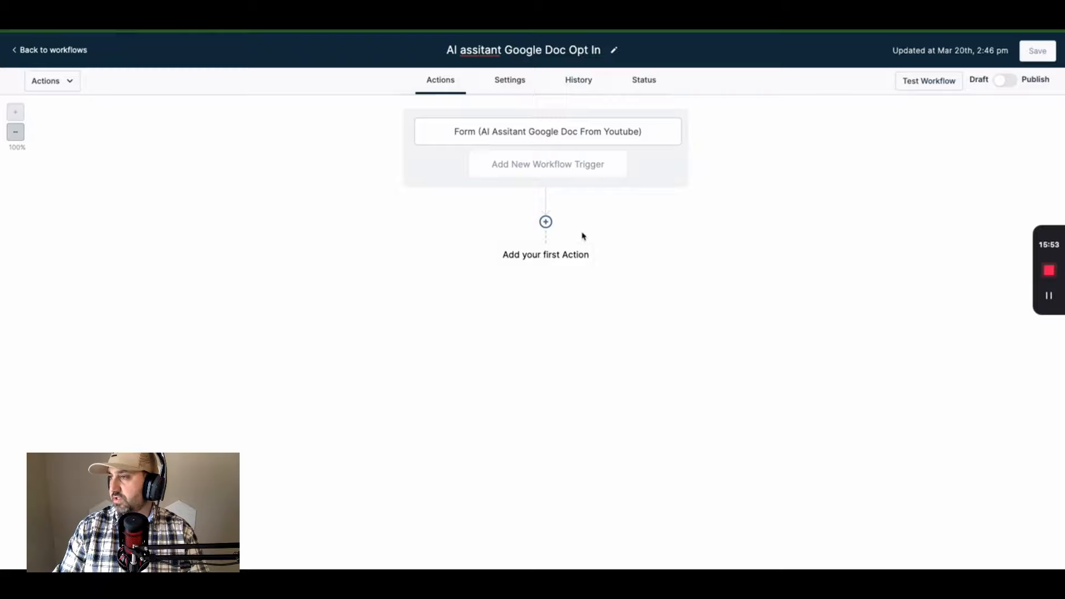
pyautogui.click(552, 257)
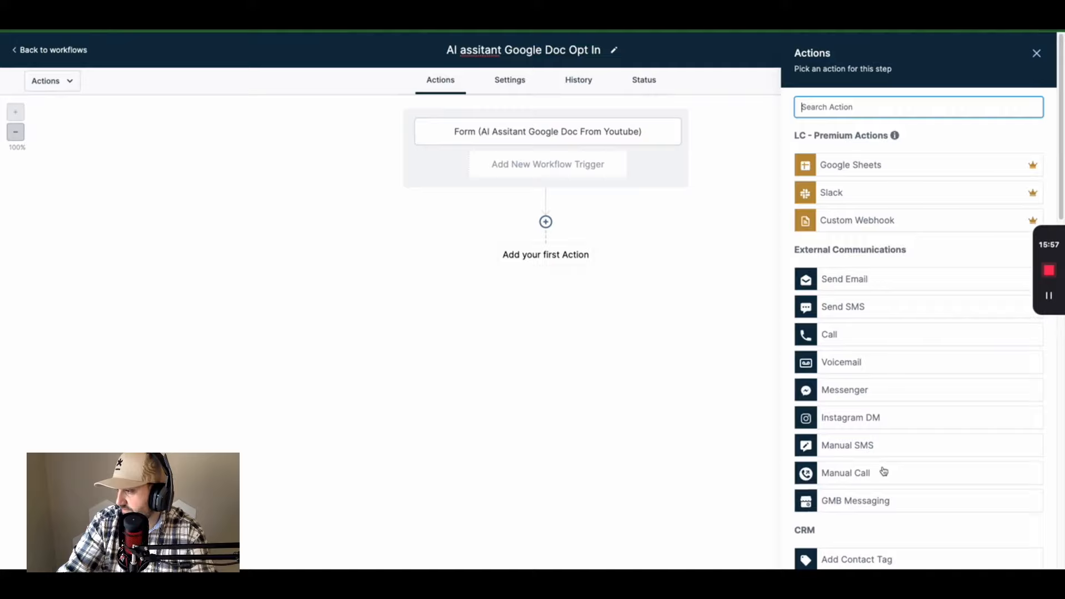
# - Add a saved Add Contact Tag action that creates and applies the new tag 'aiassistantdoc'
pyautogui.scroll(-1, 888, 500)
pyautogui.click(868, 533)
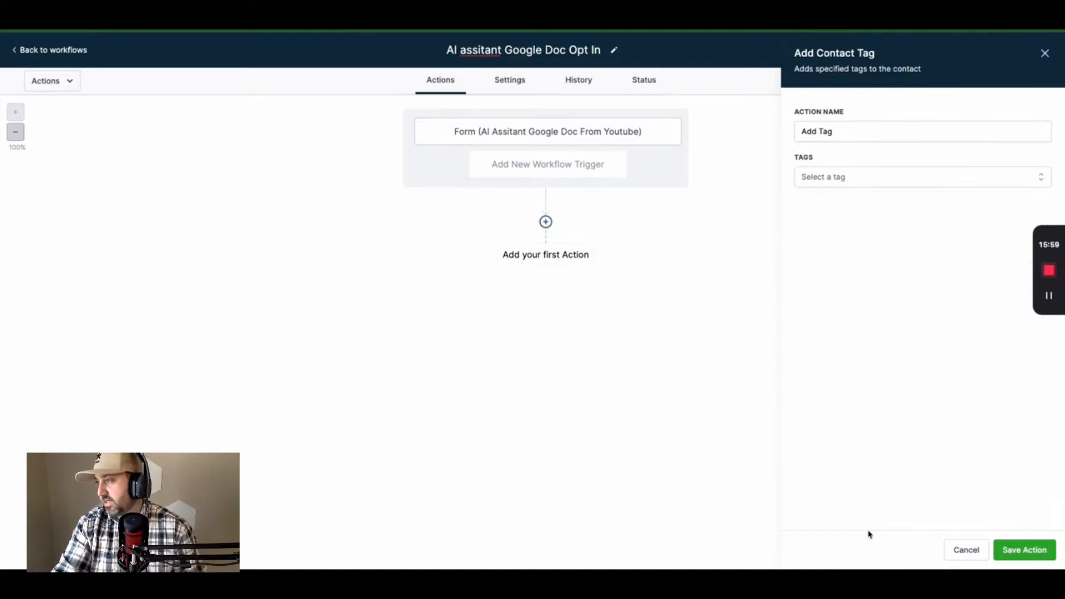
pyautogui.click(842, 176)
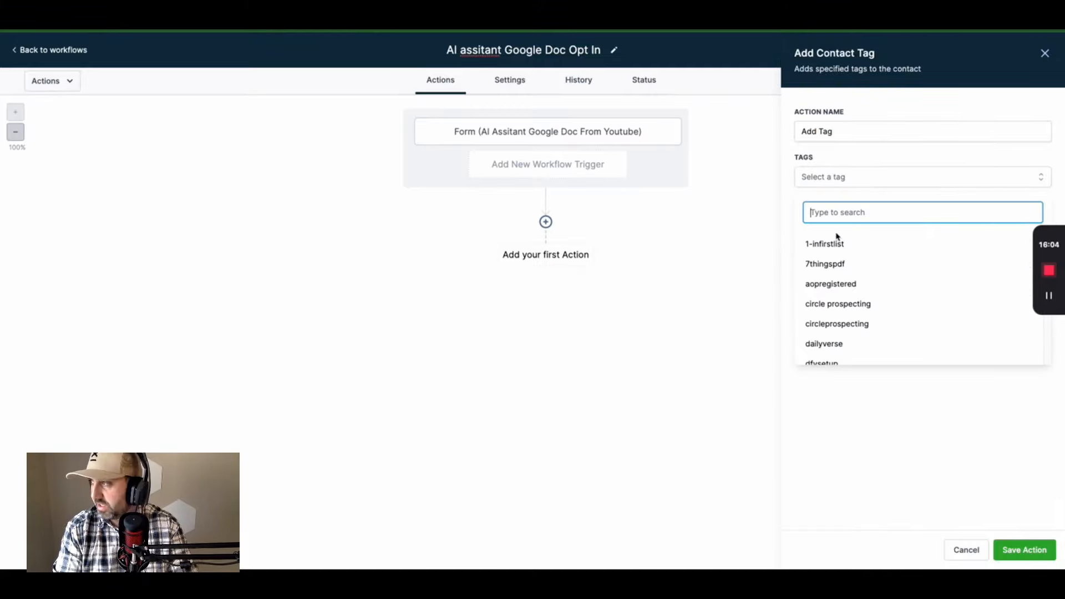
pyautogui.write('ass')
pyautogui.press('BackSpace')
pyautogui.press('BackSpace')
pyautogui.write('lass')
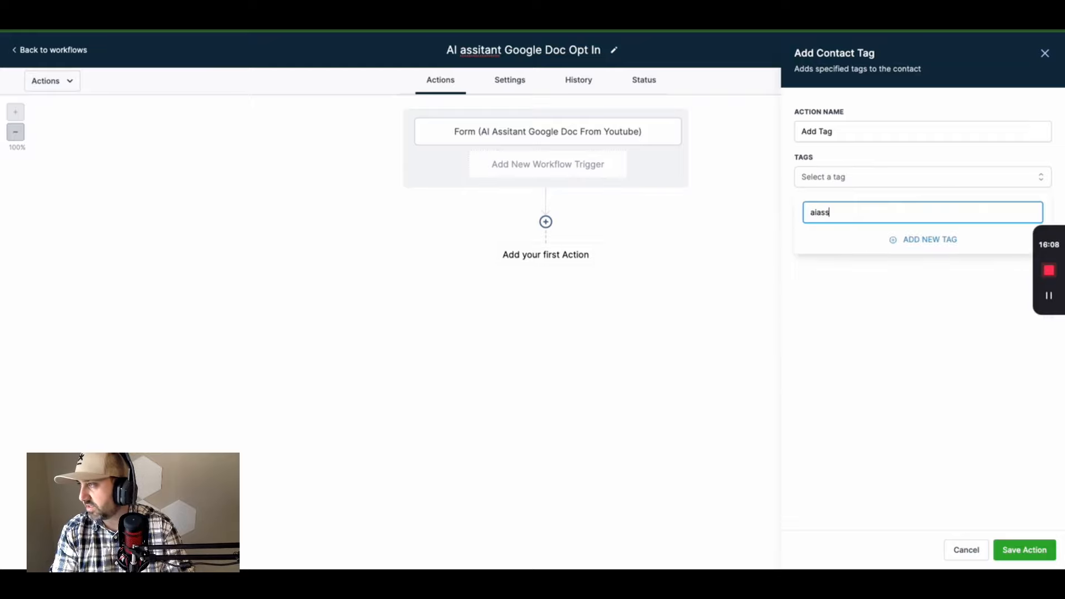
pyautogui.write('istantdoc')
pyautogui.click(931, 239)
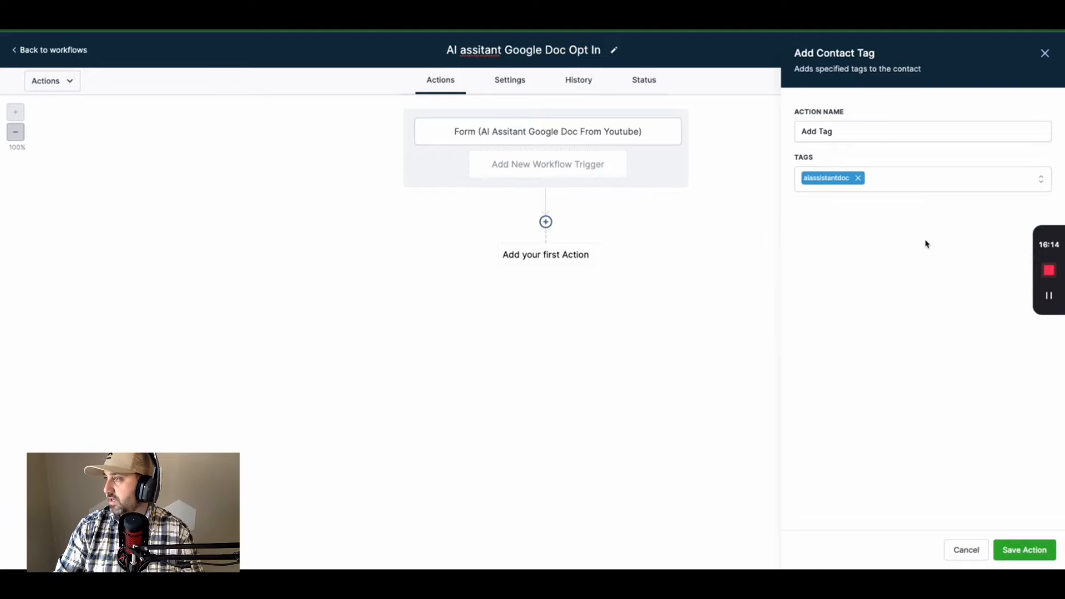
pyautogui.click(1007, 550)
pyautogui.click(547, 293)
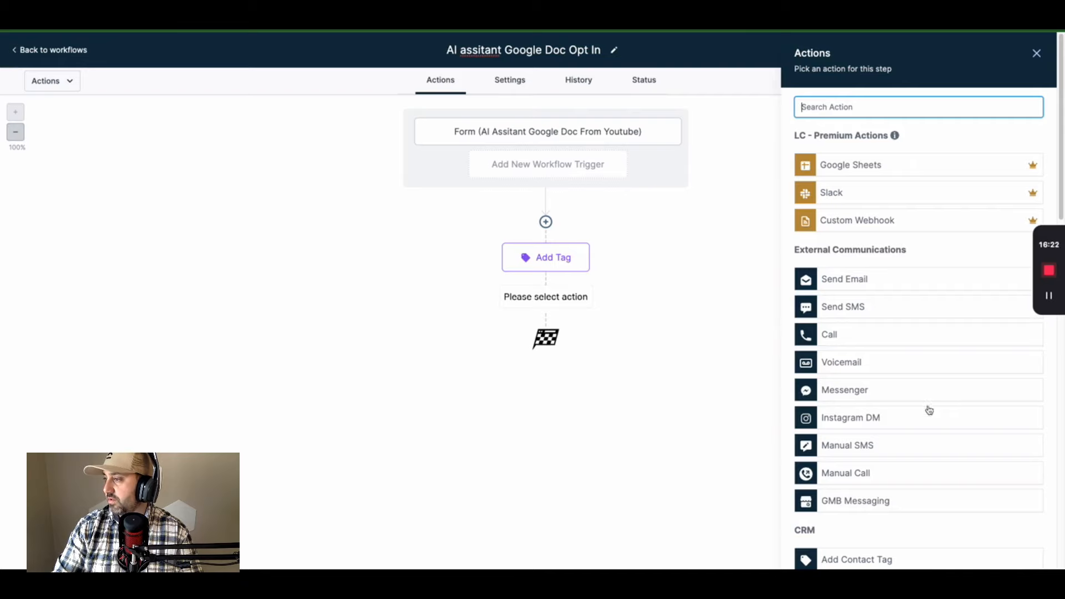
# - Add a Send Email action using the suggested sender name and sender e-mail address
pyautogui.scroll(-4, 944, 409)
pyautogui.scroll(2, 943, 404)
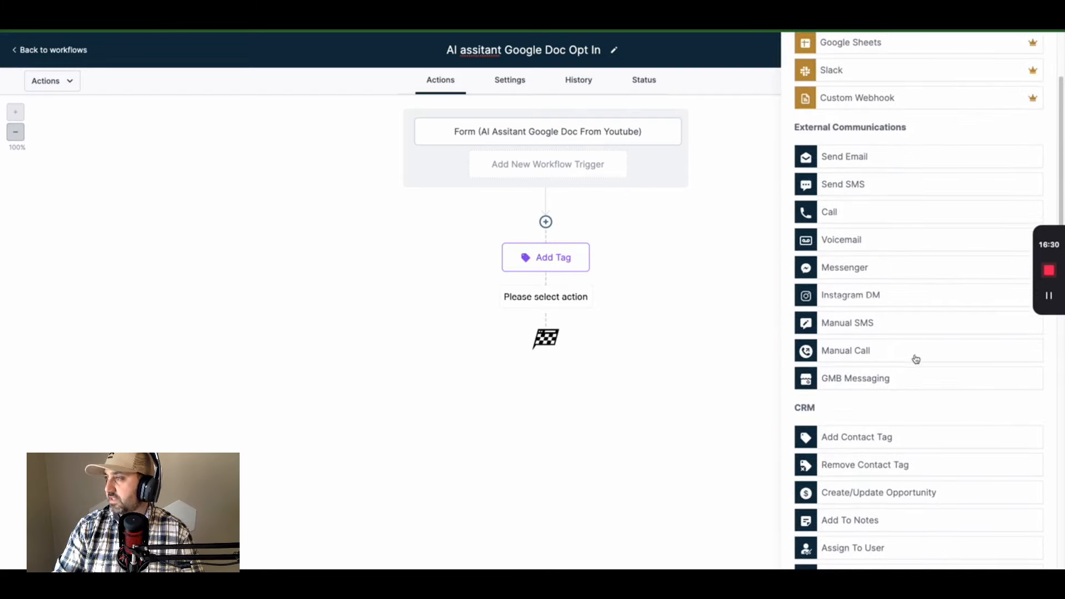
pyautogui.scroll(1, 914, 359)
pyautogui.click(859, 189)
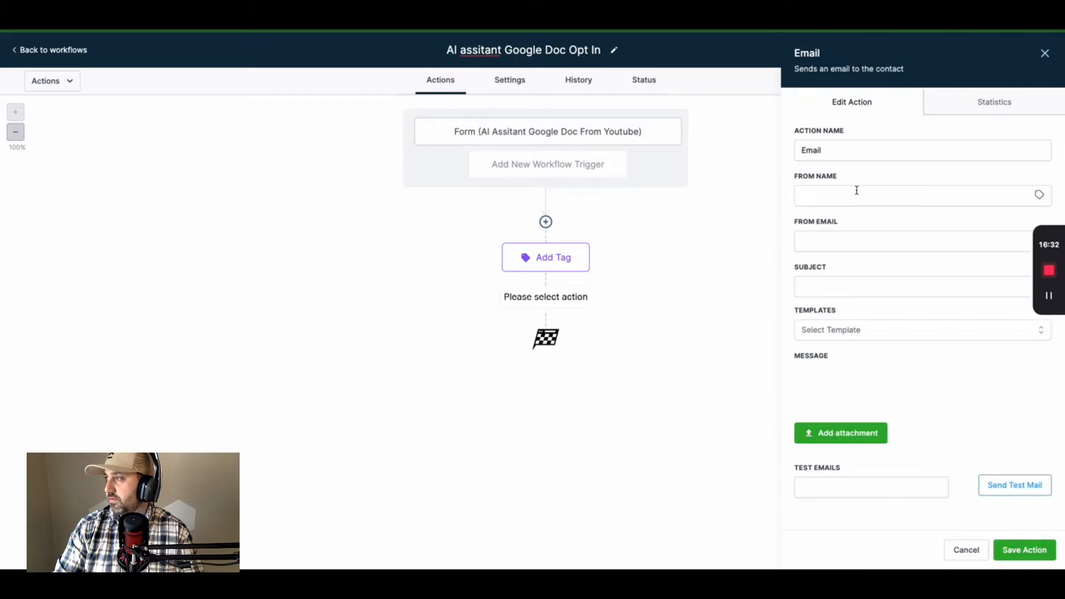
pyautogui.click(827, 195)
pyautogui.click(875, 224)
pyautogui.click(862, 238)
pyautogui.click(874, 268)
# - Enter the subject 'Access To Your A.I. Assistant Google Doc Has Been Granted'
pyautogui.click(841, 287)
pyautogui.write('Access ')
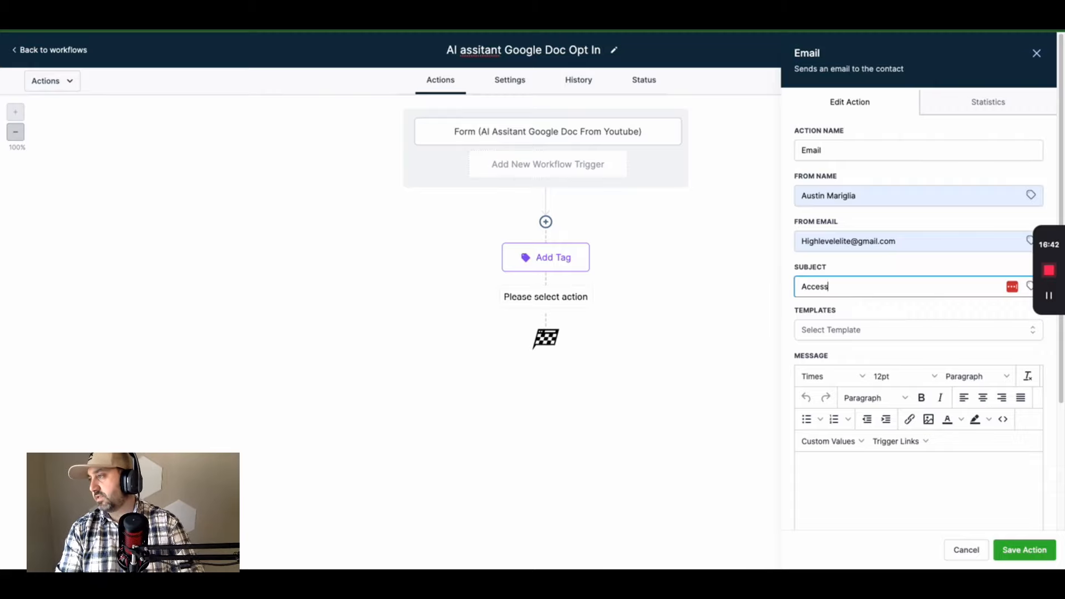
pyautogui.write('To Your A.I. A')
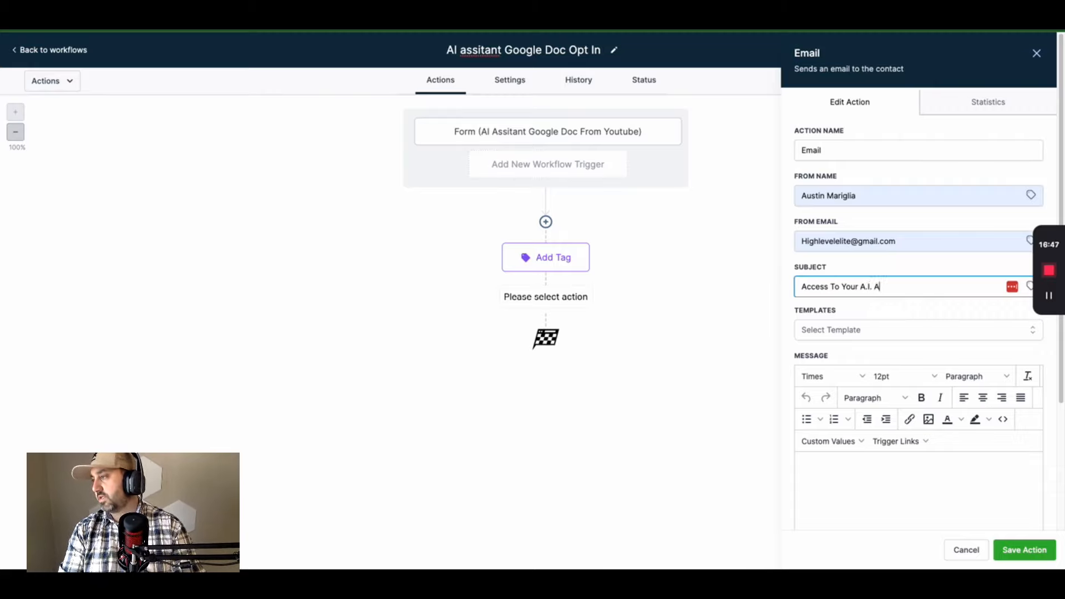
pyautogui.write('ssitant')
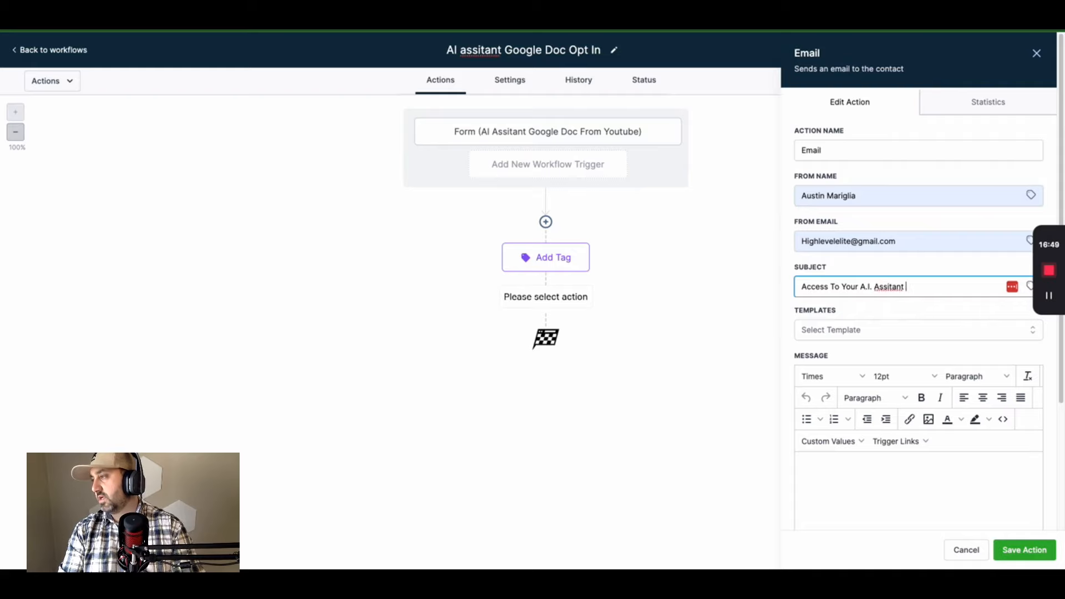
pyautogui.press('BackSpace')
pyautogui.press('BackSpace')
pyautogui.press('BackSpace')
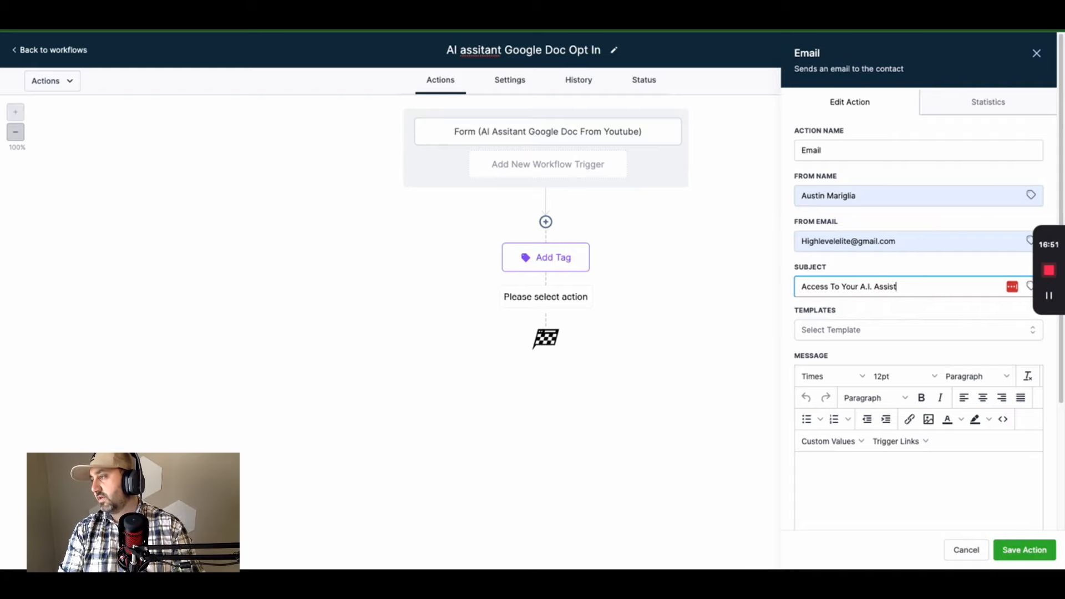
pyautogui.write('oogle')
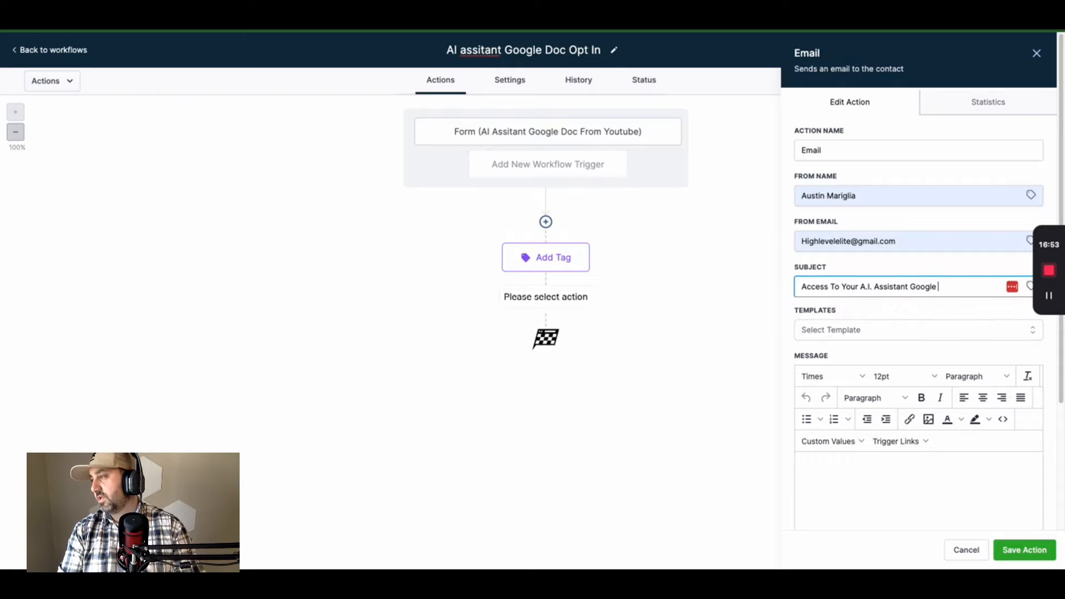
pyautogui.write(' Doc Has Been Granted!!')
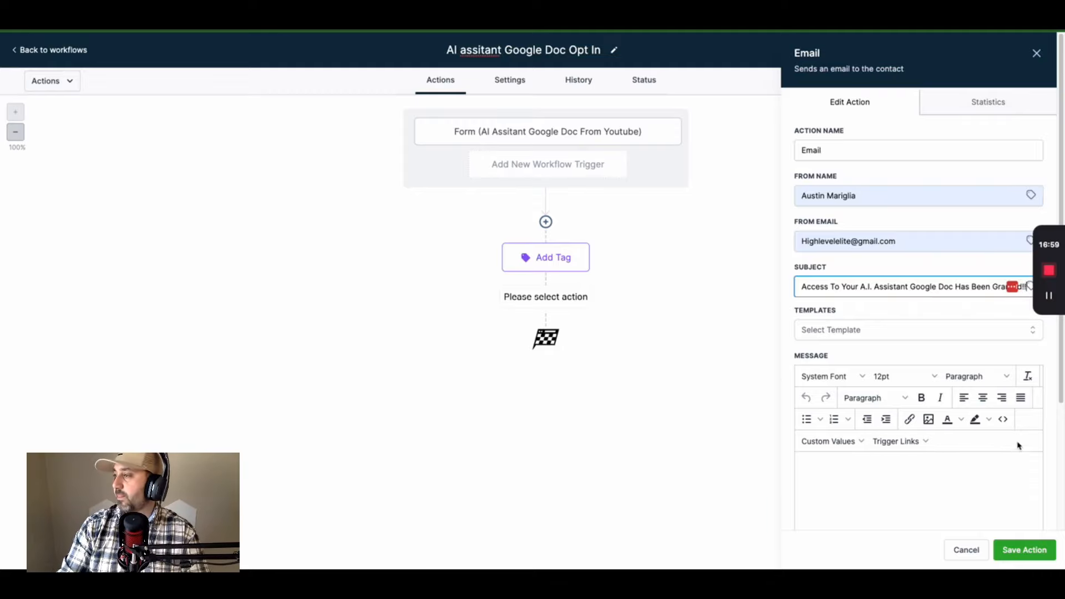
pyautogui.scroll(-3, 1017, 442)
pyautogui.click(842, 354)
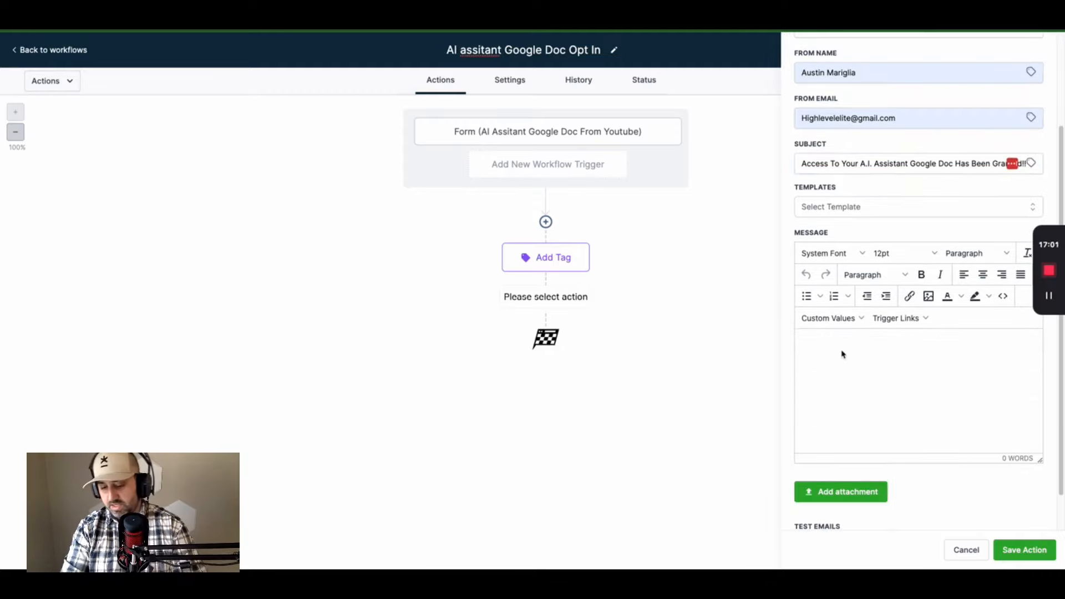
# - Open the email with 'Hey {{contact.first_name}},' using the Contact First Name custom value
pyautogui.write('Hey!')
pyautogui.click(831, 318)
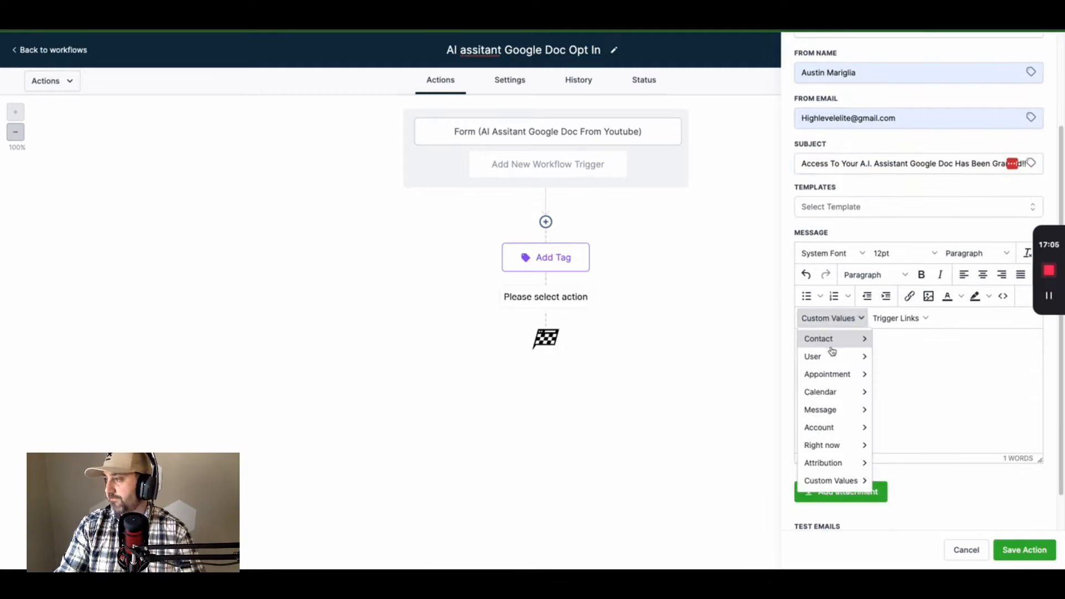
pyautogui.moveTo(831, 341)
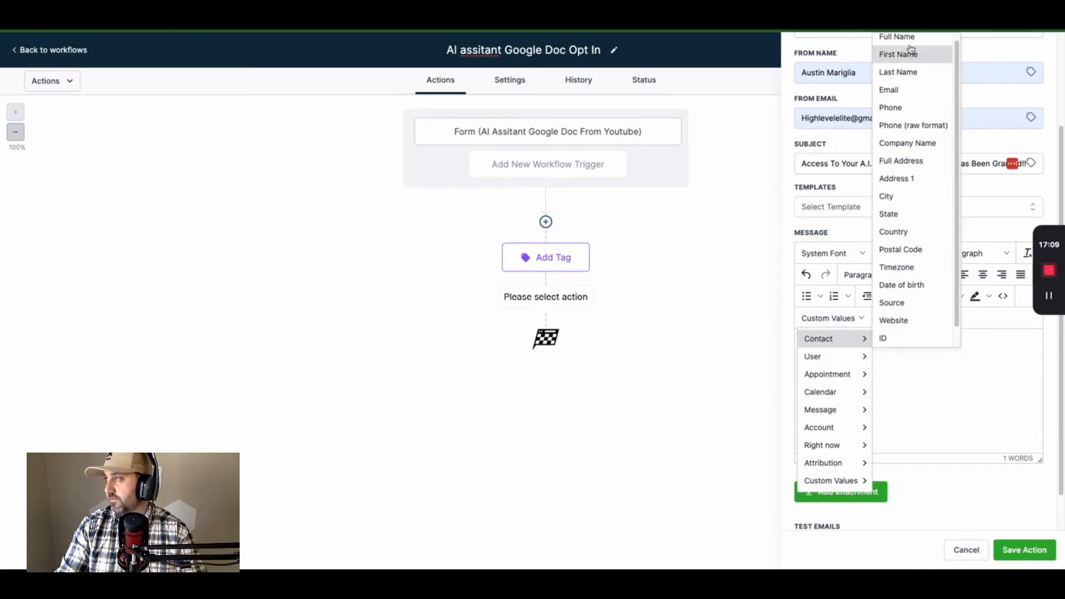
pyautogui.click(905, 54)
pyautogui.write(',')
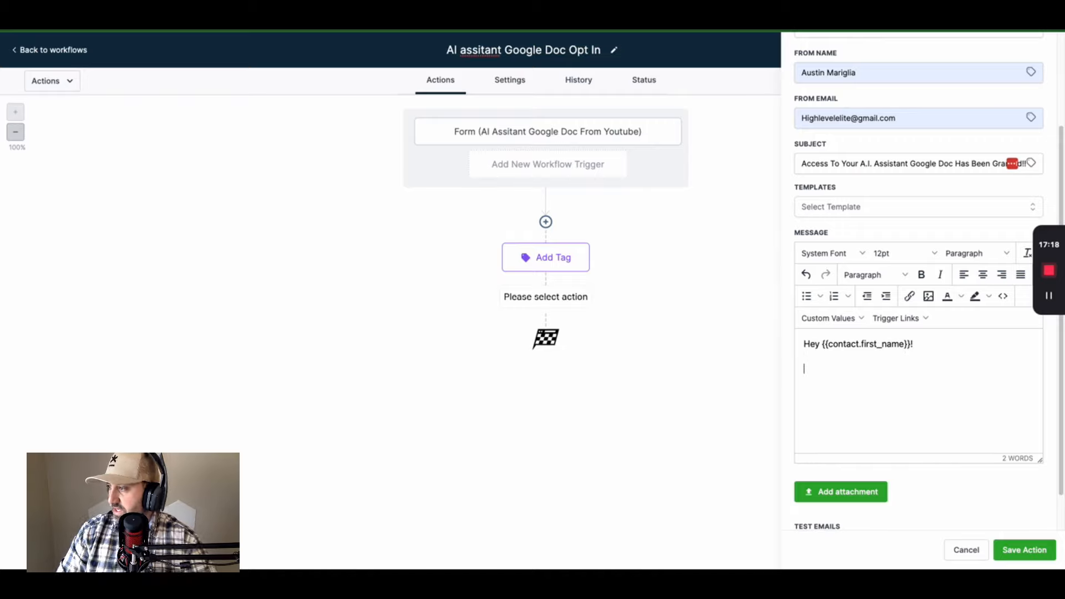
pyautogui.press('Return')
# - Write the paragraph about Google Doc access, ending with the link-below note and a CLICK HERE line
pyautogui.write('You sh')
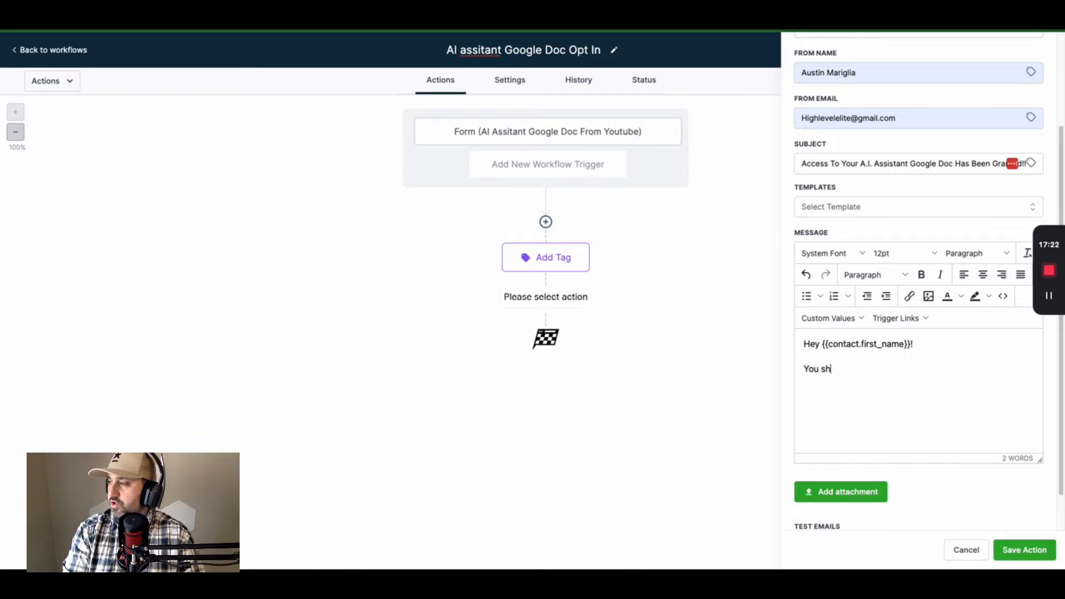
pyautogui.write('ould have alread')
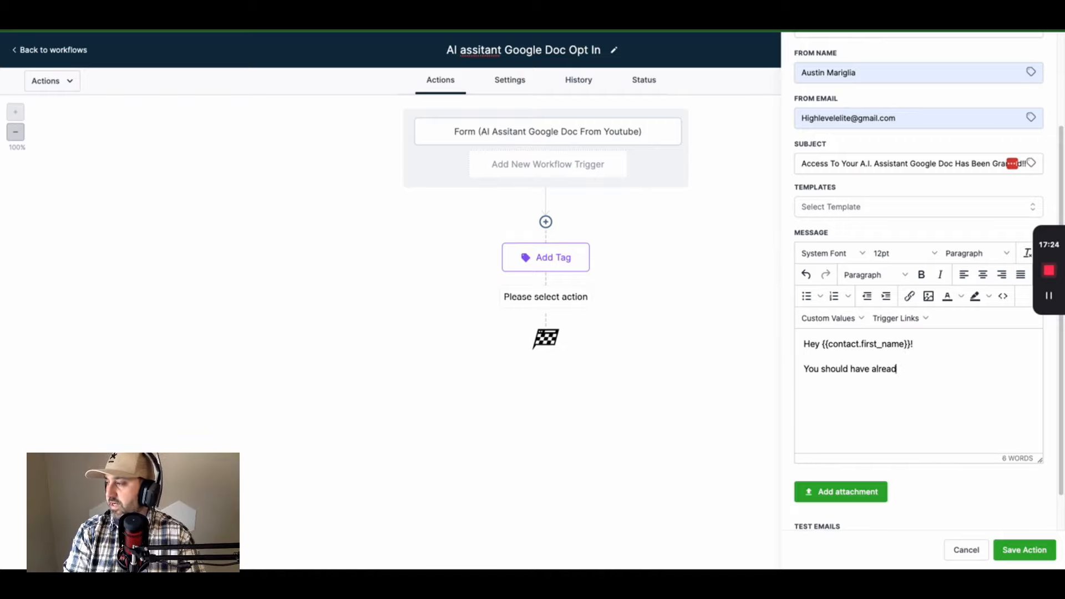
pyautogui.write('y recieved access to ')
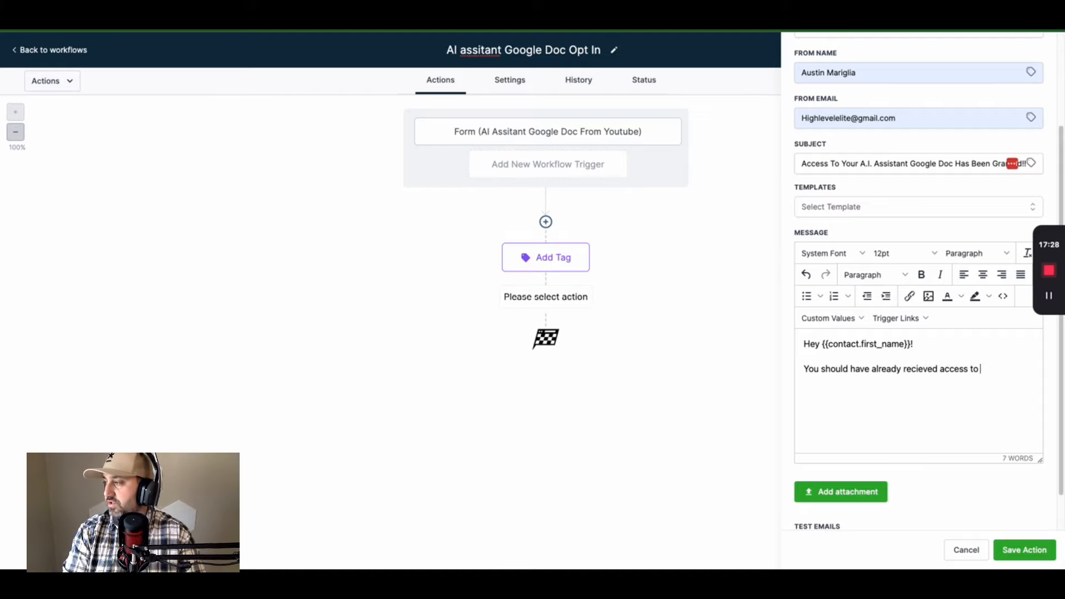
pyautogui.write('the google do')
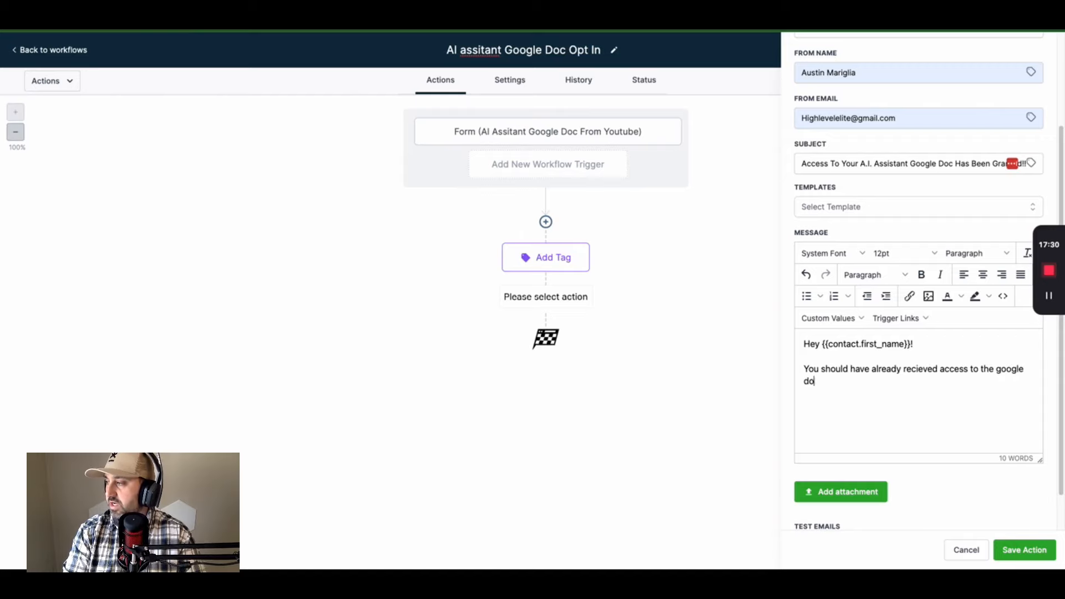
pyautogui.write('c on how to train your A.I. assistant. If fy')
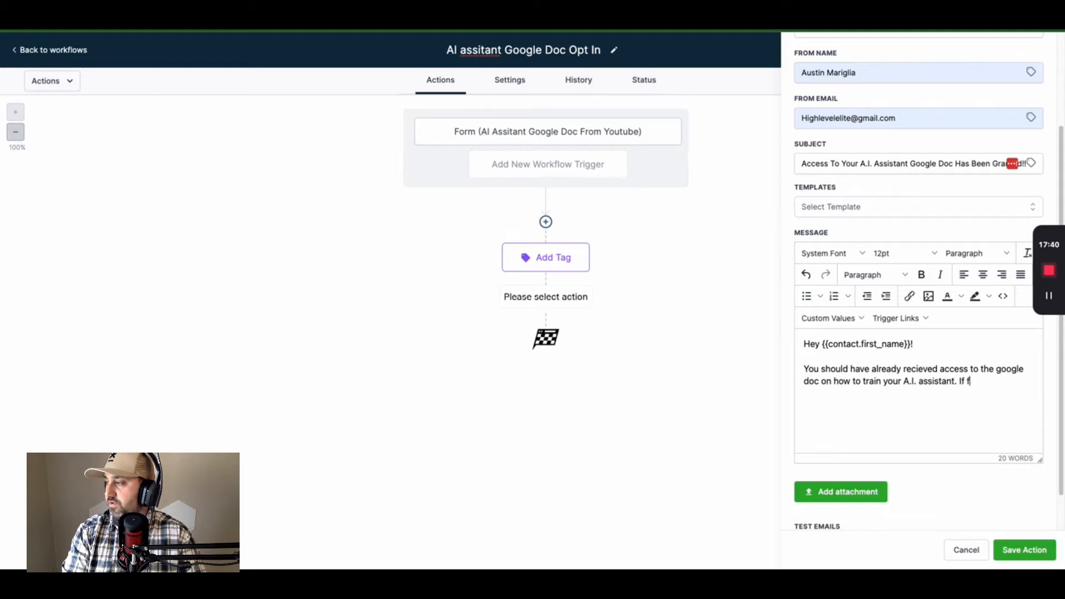
pyautogui.press('BackSpace')
pyautogui.press('BackSpace')
pyautogui.write('you did ')
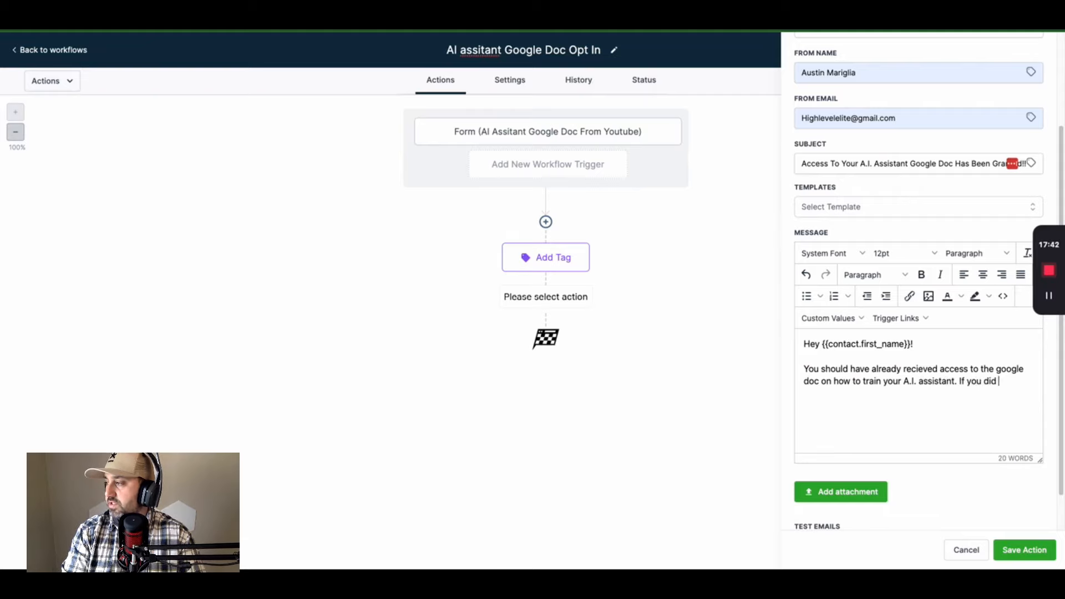
pyautogui.write('not get it, here is the link below!  ')
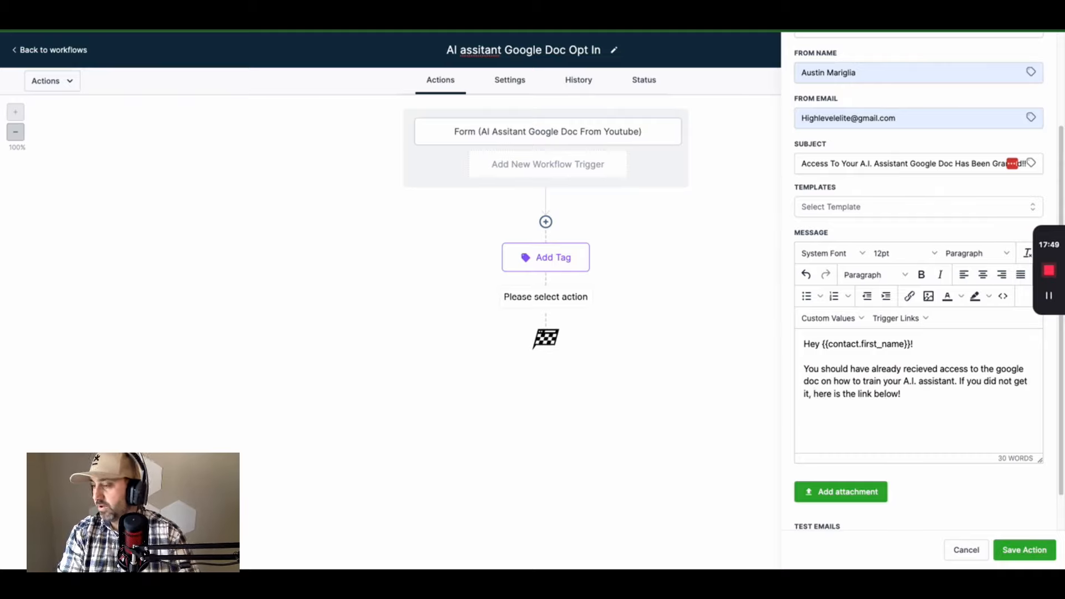
pyautogui.write('CLICK HERER')
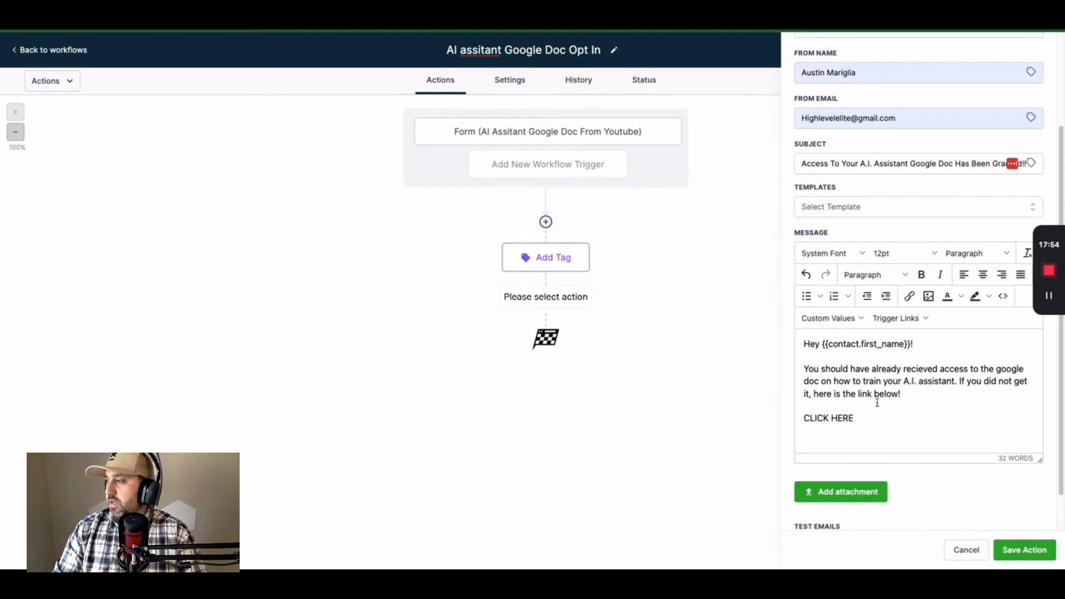
pyautogui.moveTo(856, 418); pyautogui.dragTo(803, 419)
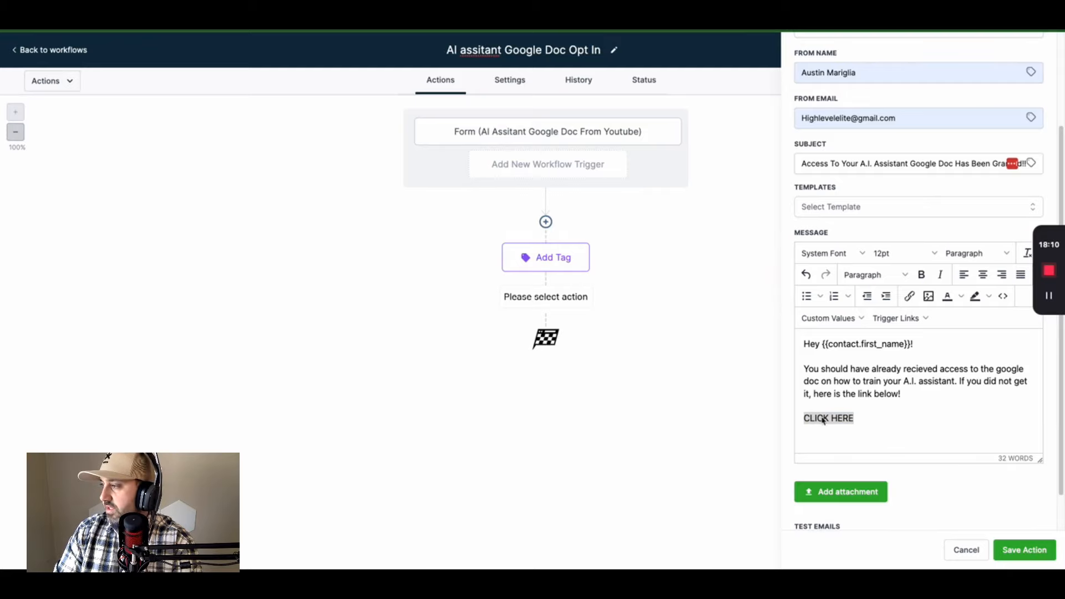
# - Insert a link to the pasted Google Doc URL, set to open in a new window
pyautogui.click(854, 420)
pyautogui.click(910, 296)
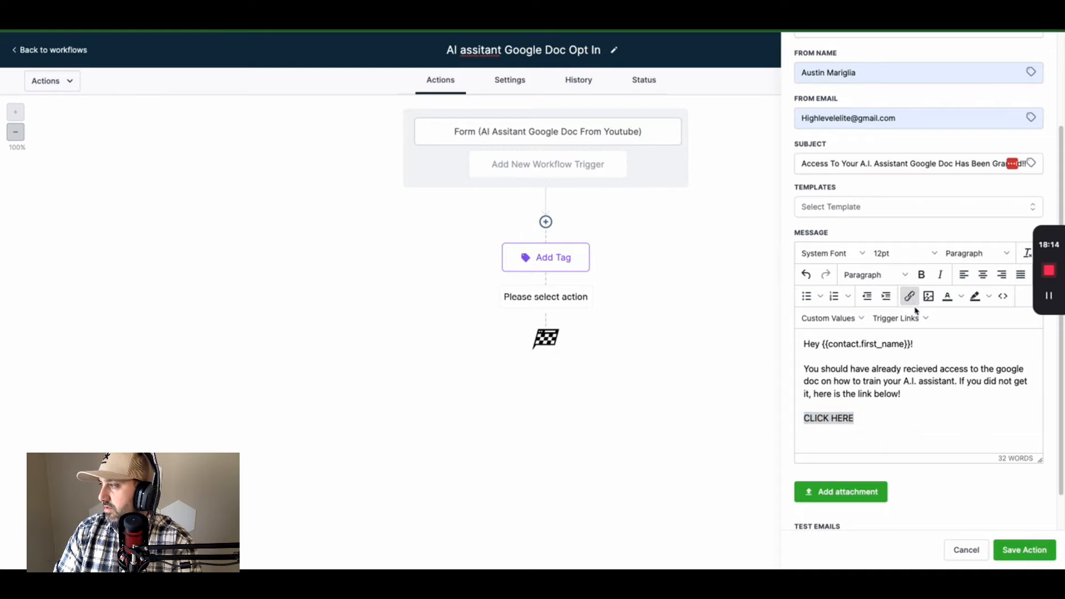
pyautogui.click(834, 409)
pyautogui.click(816, 418)
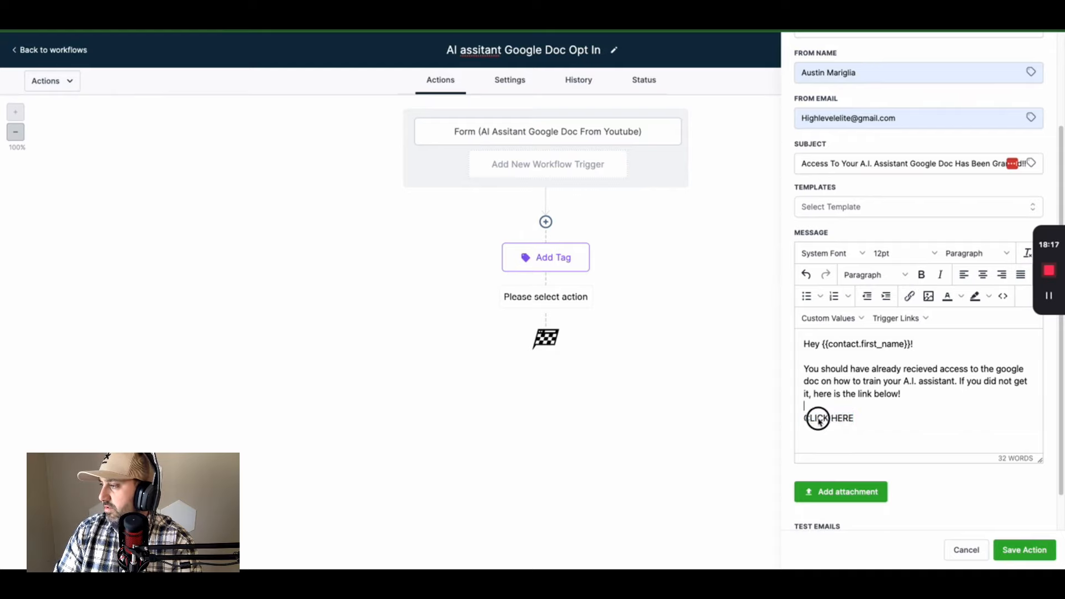
pyautogui.hotkey('ctrl', 'k')
pyautogui.rightClick(443, 252)
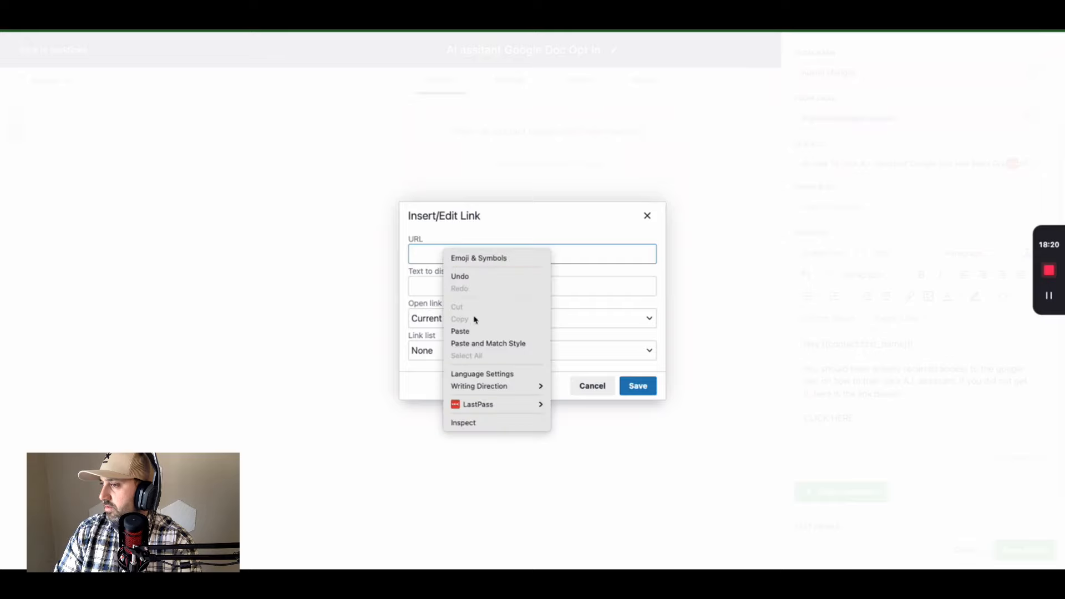
pyautogui.click(474, 331)
pyautogui.click(475, 319)
pyautogui.click(474, 334)
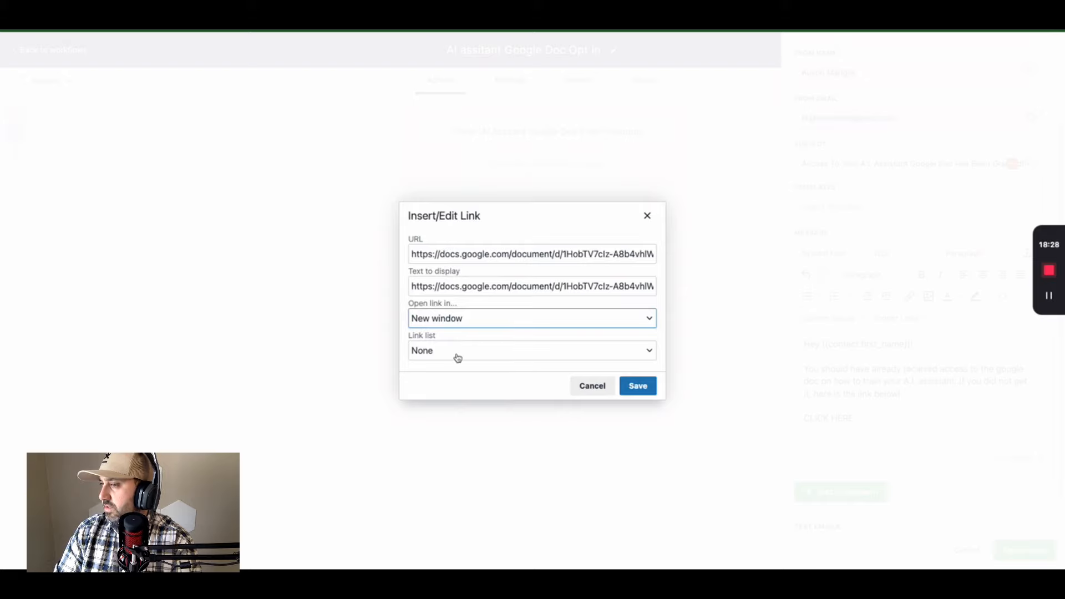
# - Set the link's display text to 'A.I. Assistant SOP Google Doc' and insert it
pyautogui.tripleClick(432, 287)
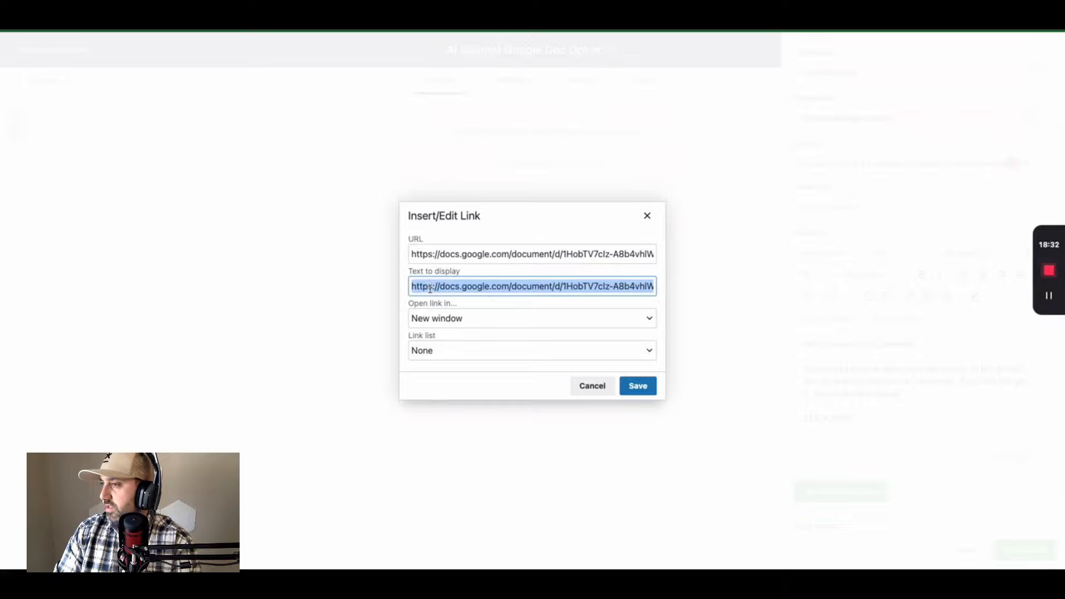
pyautogui.write('A.I. Assitant')
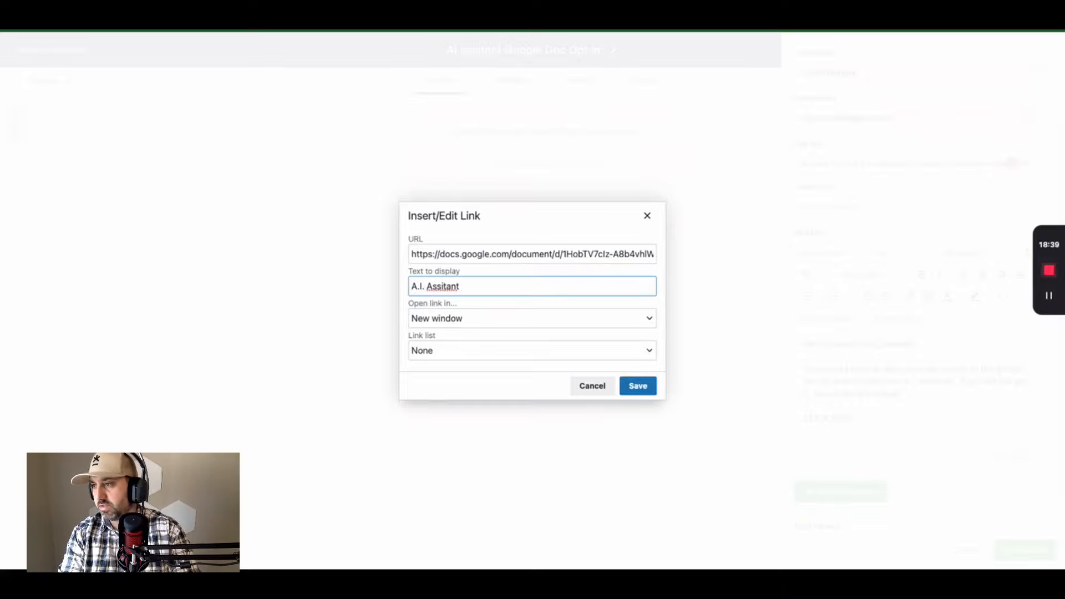
pyautogui.rightClick(444, 287)
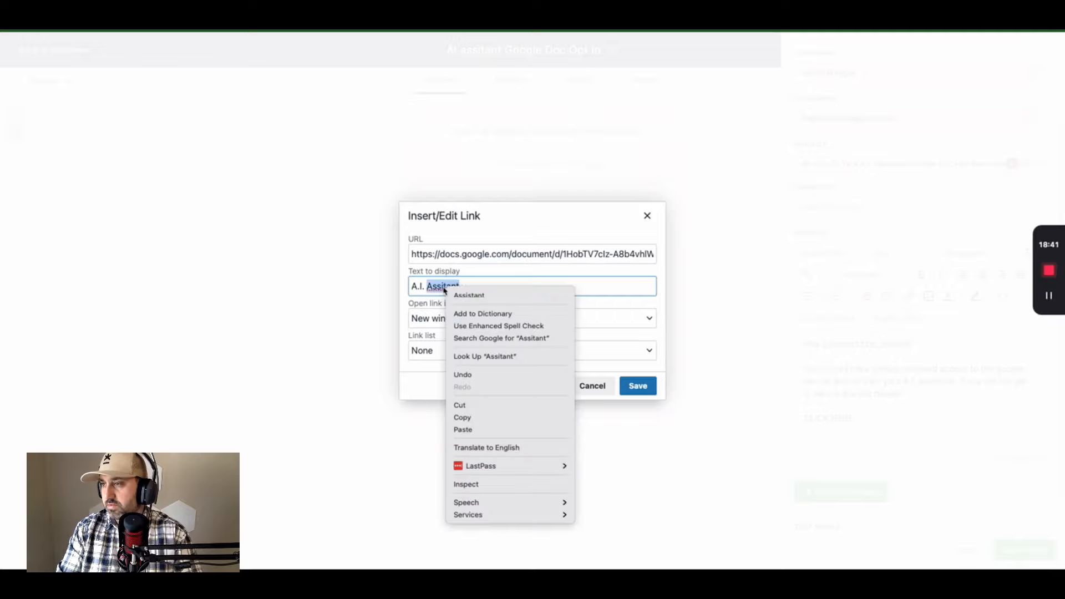
pyautogui.click(472, 296)
pyautogui.write('S')
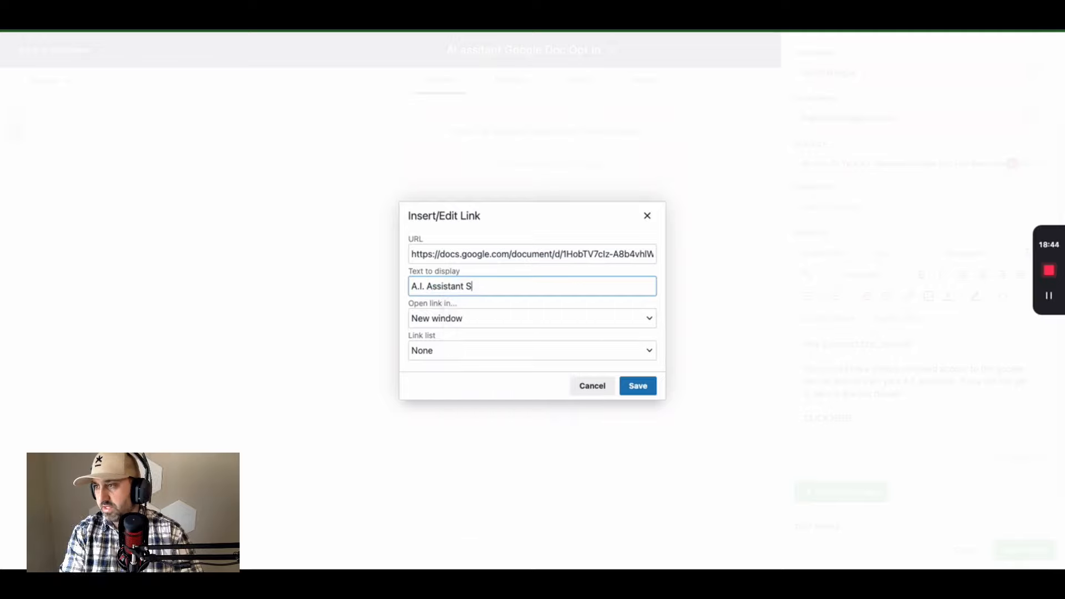
pyautogui.write('OP Goo')
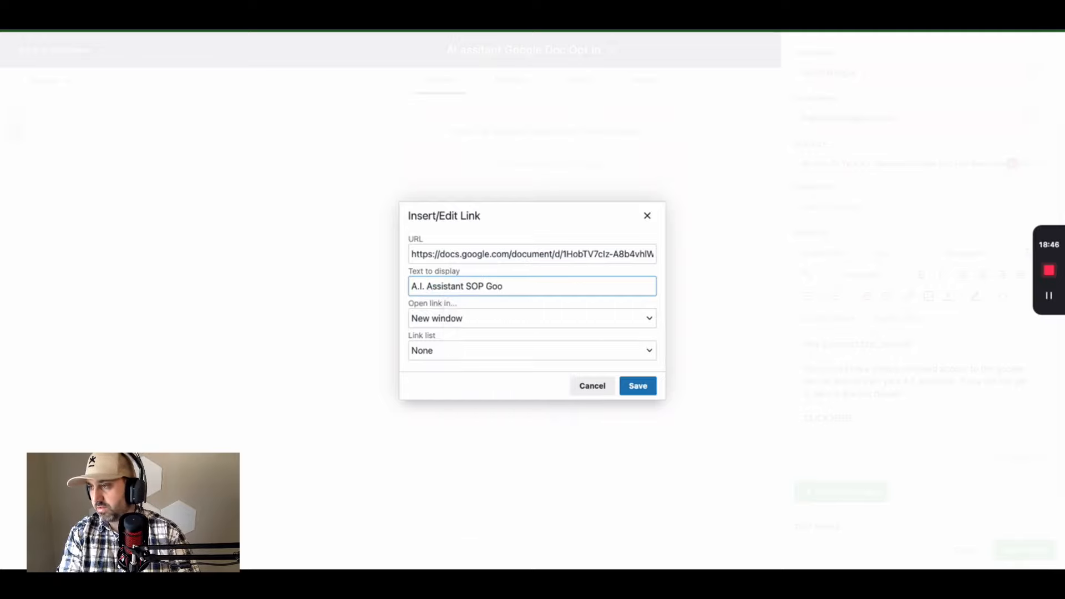
pyautogui.write('gle Doc')
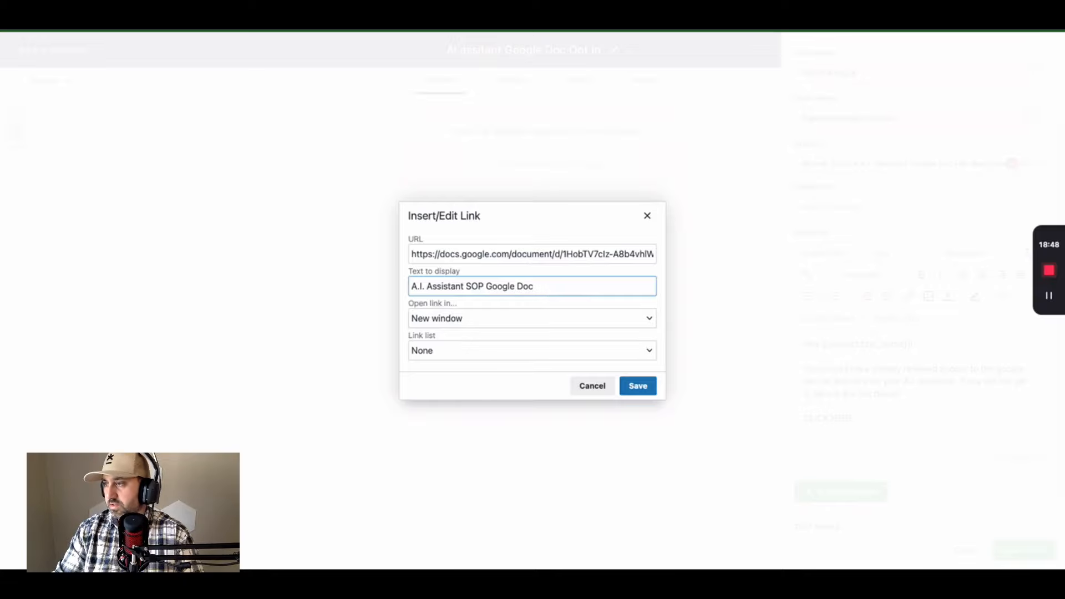
pyautogui.click(643, 388)
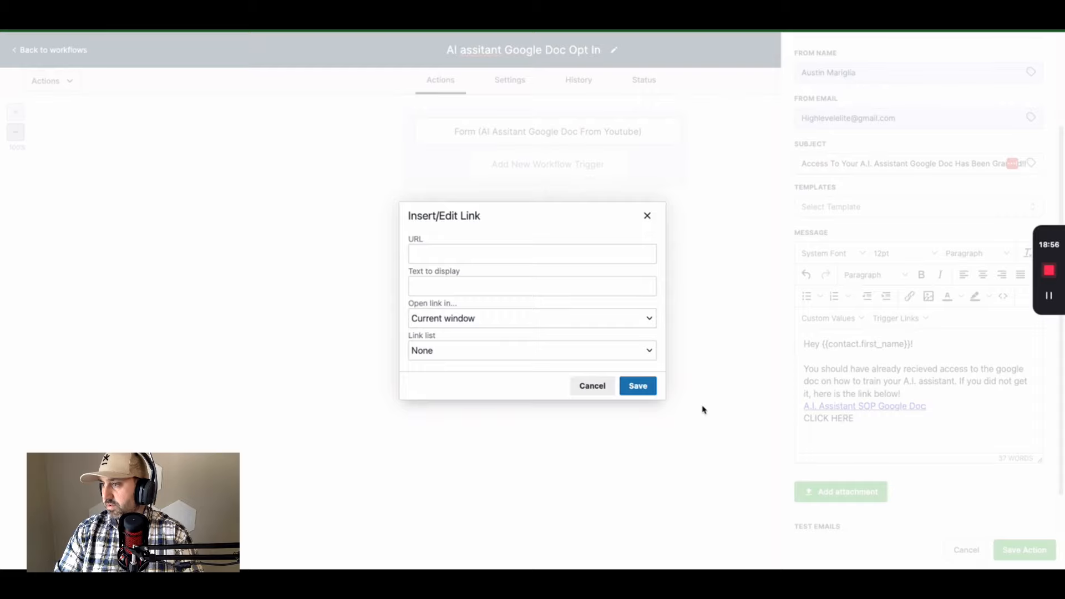
# - Delete the leftover CLICK HERE line and add a blank line above the link
pyautogui.click(648, 215)
pyautogui.moveTo(810, 418)
pyautogui.mouseDown()
pyautogui.moveTo(865, 422)
pyautogui.moveTo(799, 423)
pyautogui.mouseUp()
pyautogui.press('BackSpace')
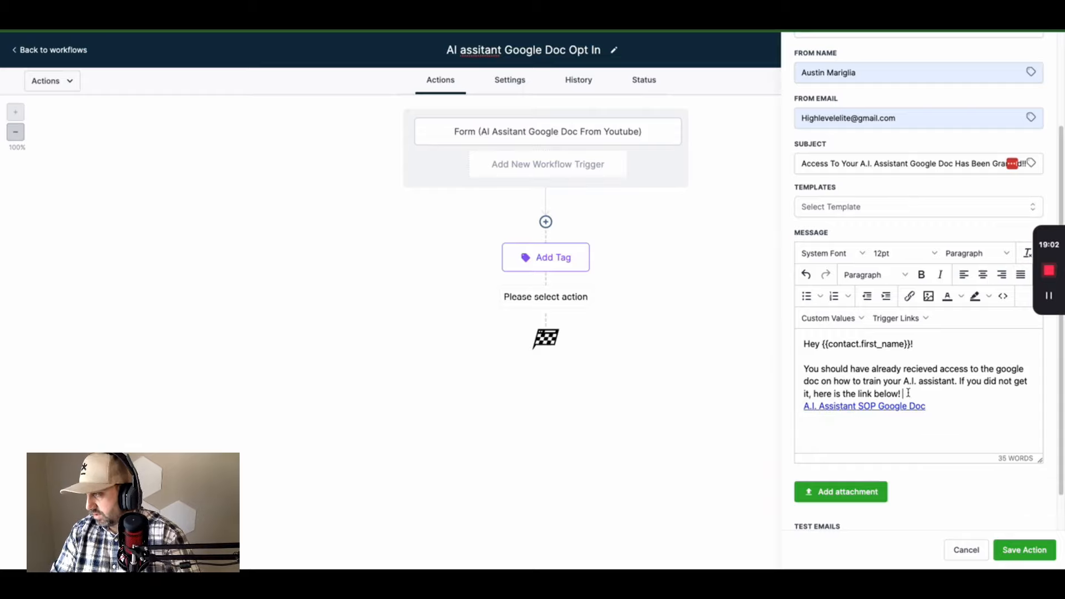
pyautogui.press('Return')
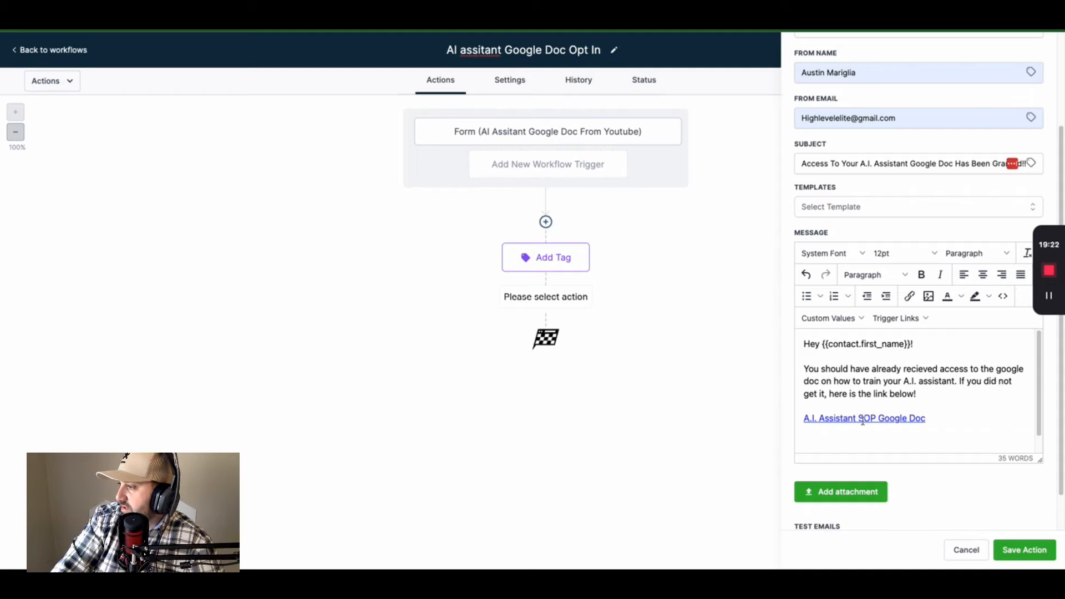
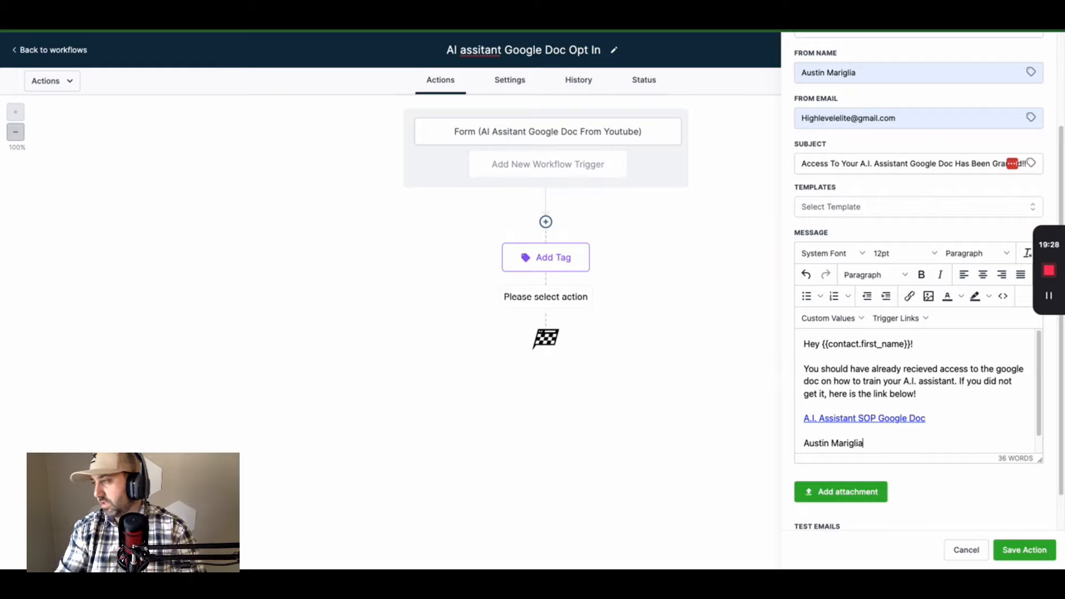
# - Sign the email with the sender's name, save the Email action, then publish and save the workflow
pyautogui.click(1017, 556)
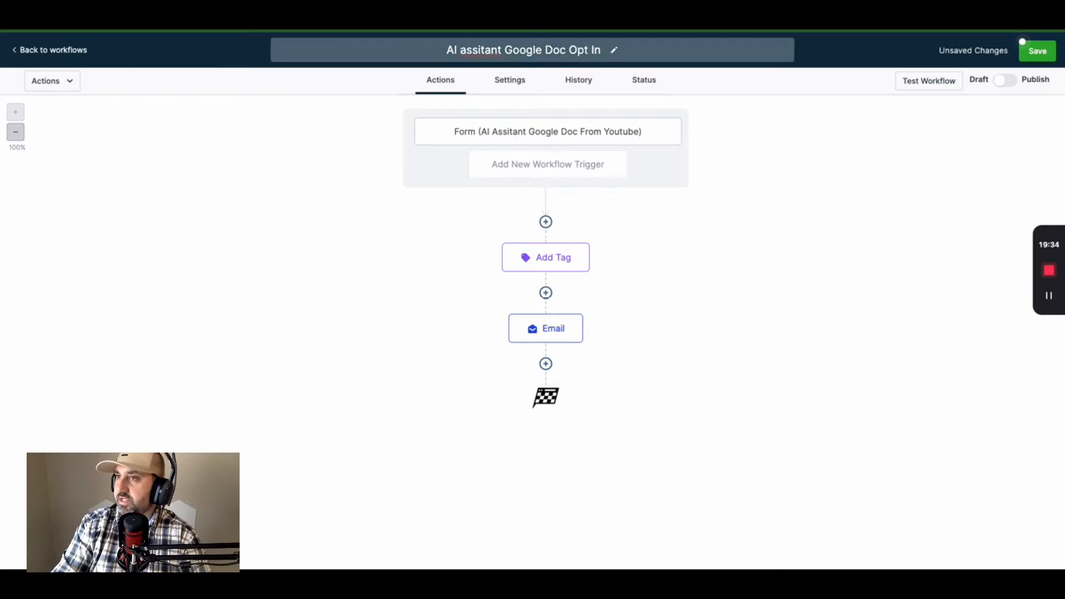
pyautogui.hotkey('ctrl', 'Tab')
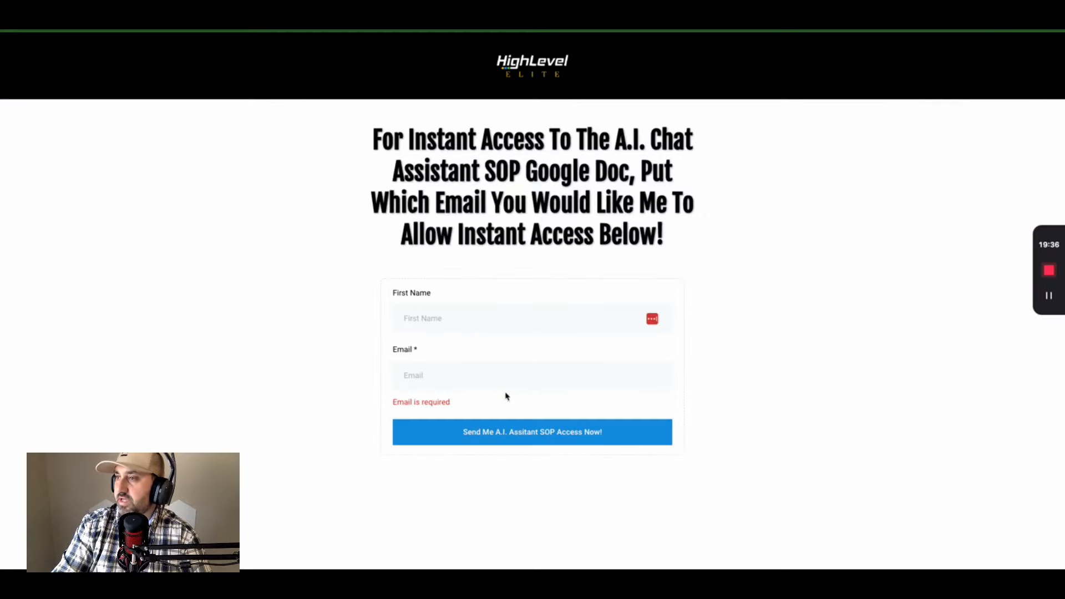
pyautogui.hotkey('ctrl', 'shift', 'Tab')
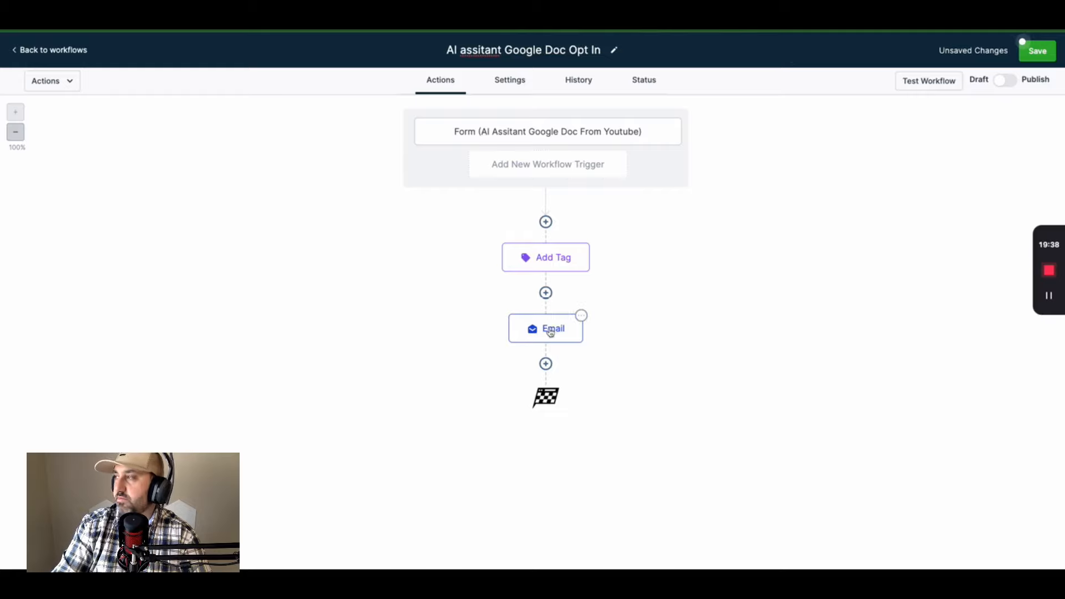
pyautogui.click(1004, 81)
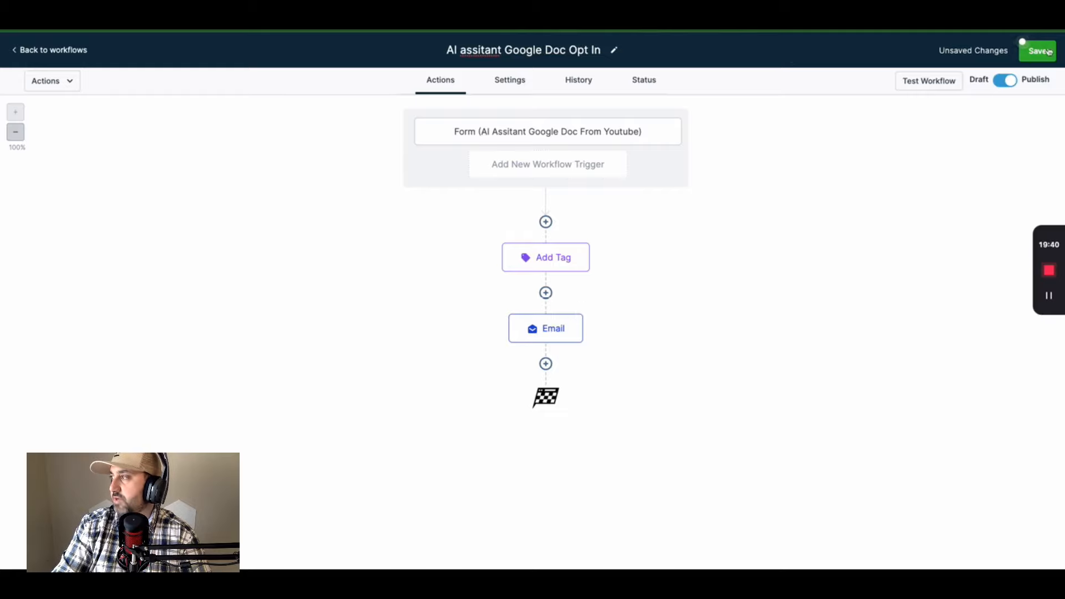
pyautogui.click(1037, 51)
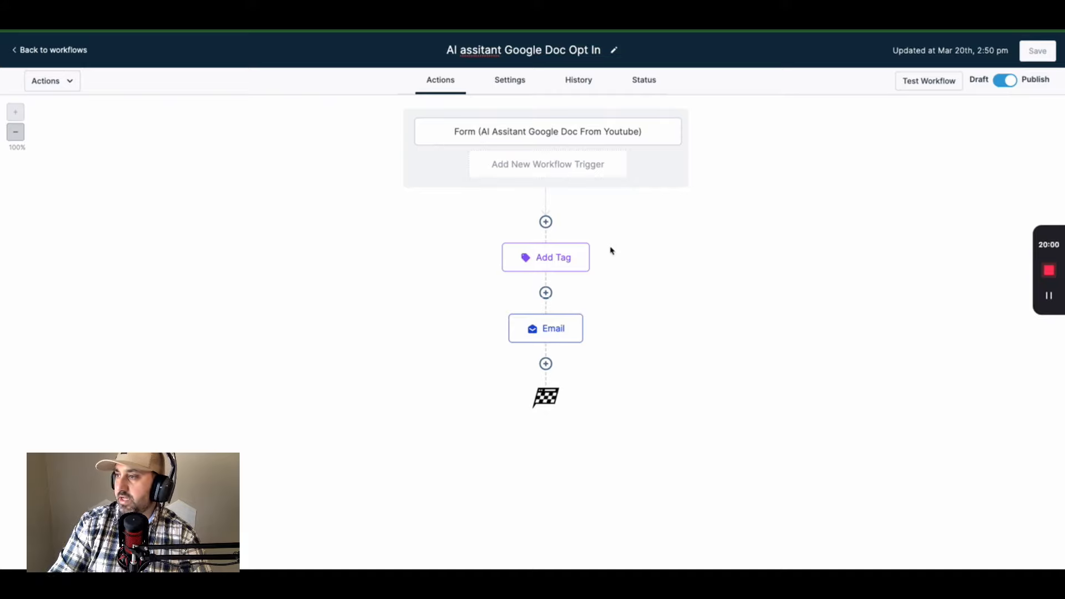
# - Insert a Wait step of 5 hours below the Email node and save it
pyautogui.click(547, 363)
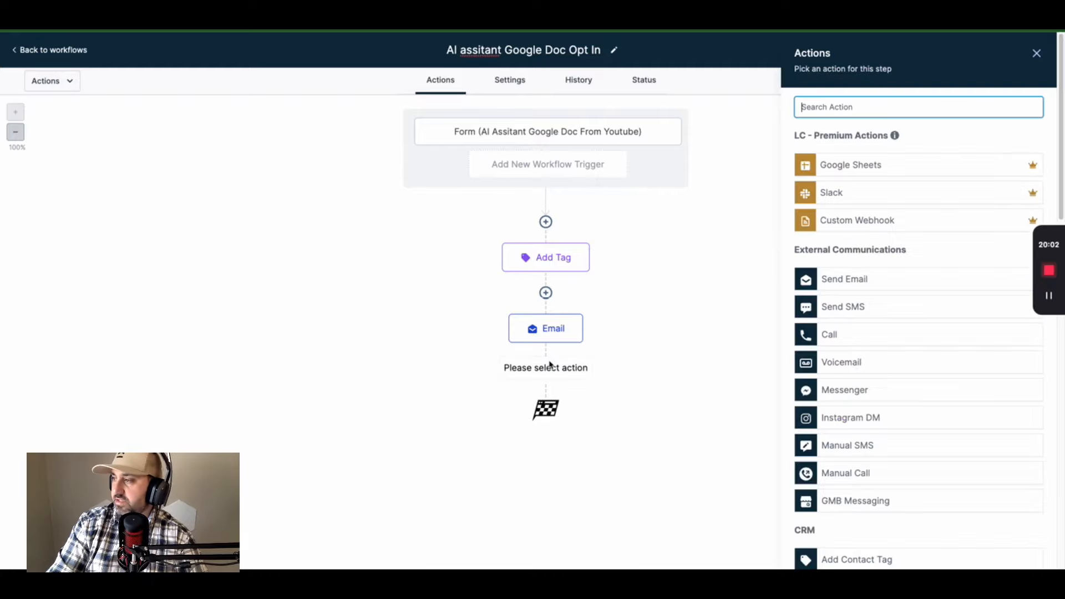
pyautogui.scroll(-10, 849, 311)
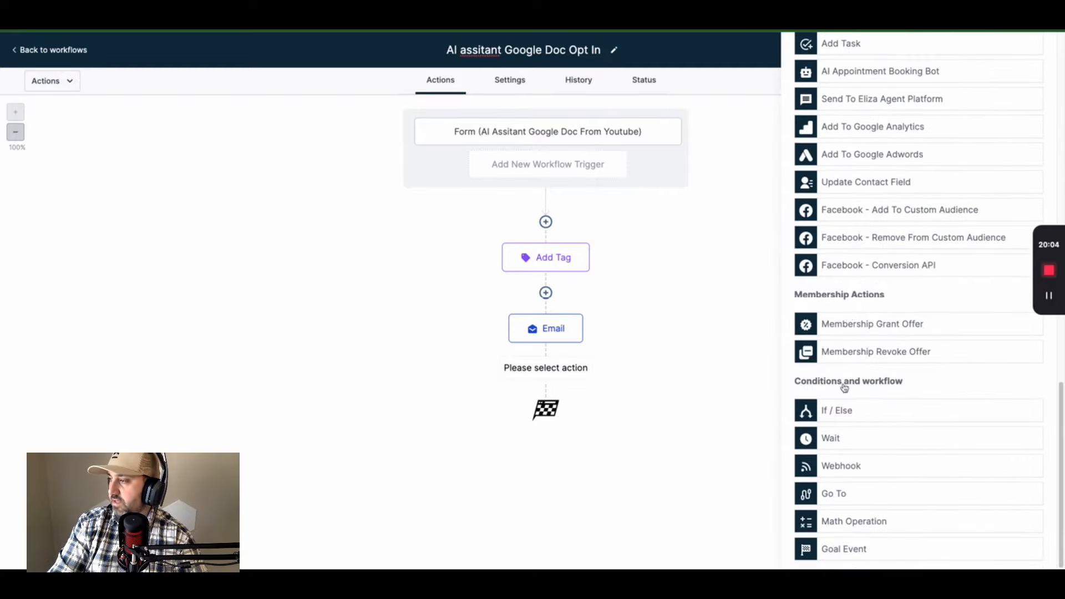
pyautogui.click(839, 441)
pyautogui.click(614, 229)
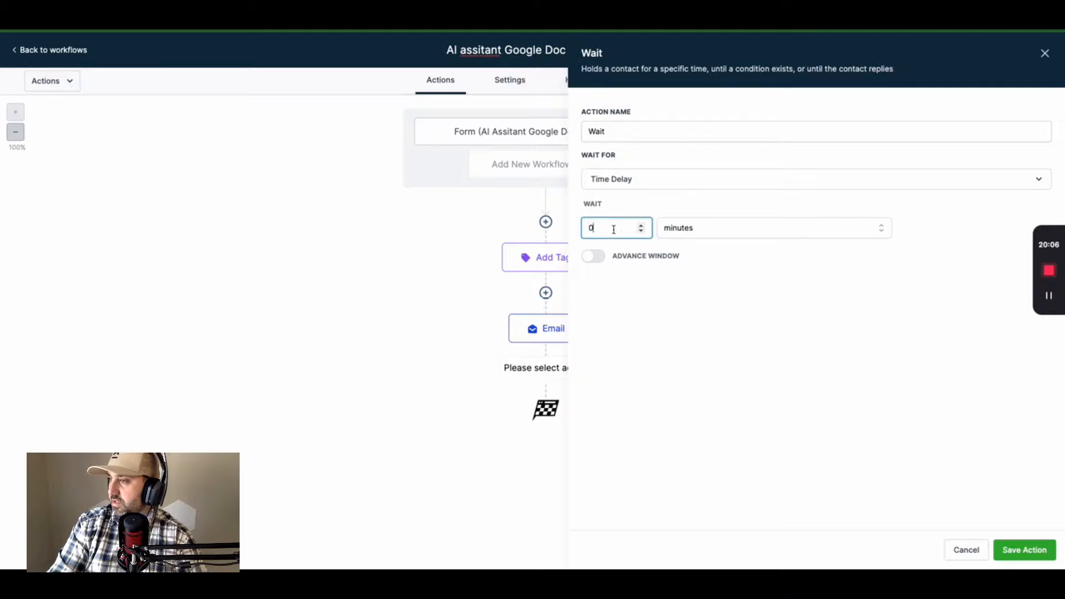
pyautogui.write('5')
pyautogui.click(745, 228)
pyautogui.click(716, 283)
pyautogui.click(1038, 561)
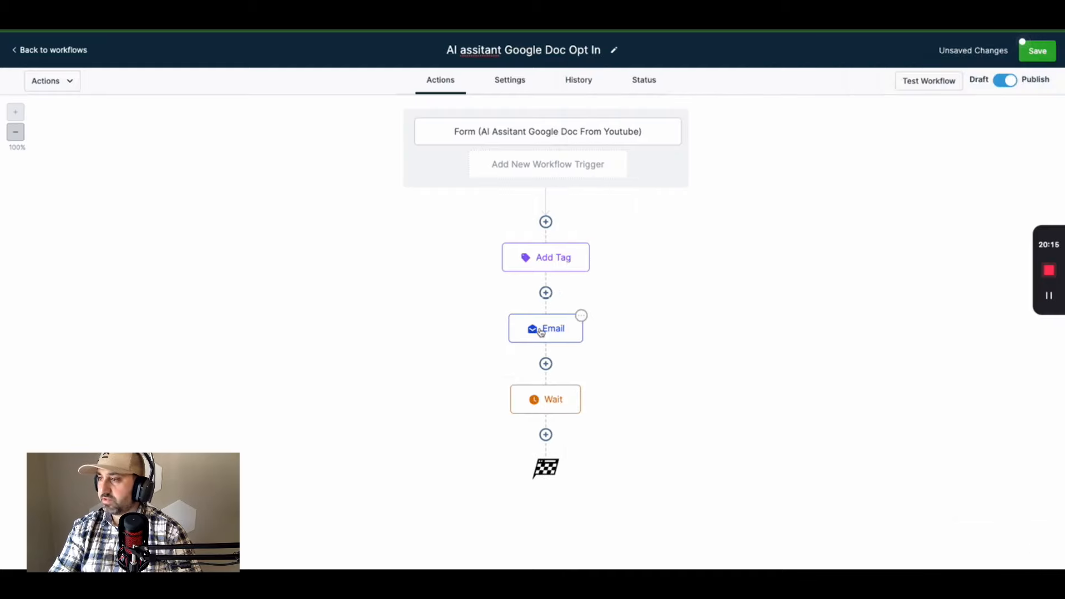
# - Rename the email step's action to 'Email - Google doc link' and save it
pyautogui.click(578, 324)
pyautogui.click(838, 148)
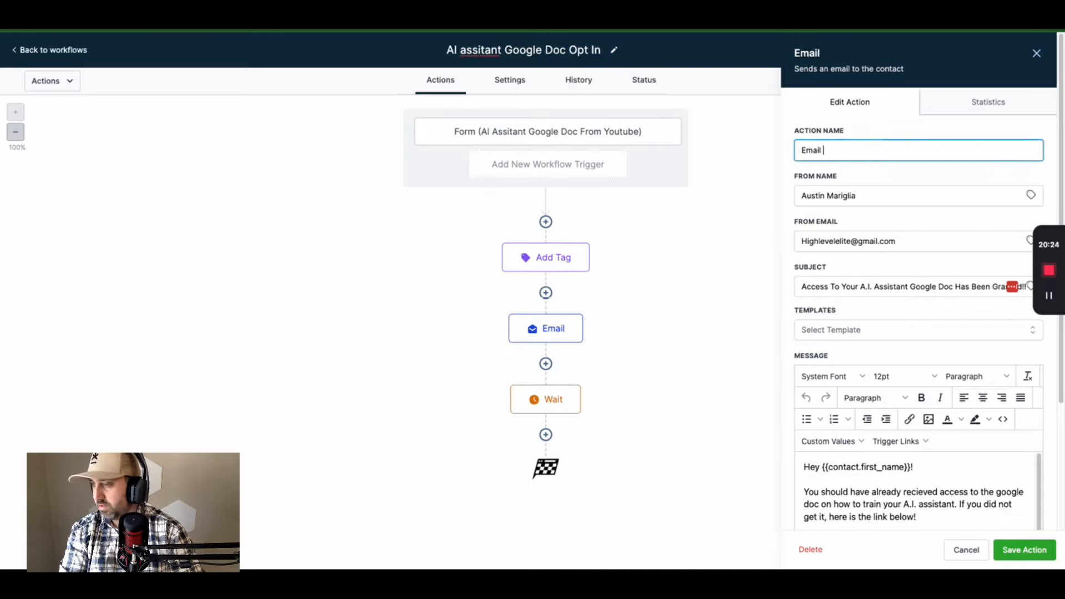
pyautogui.write('- GO')
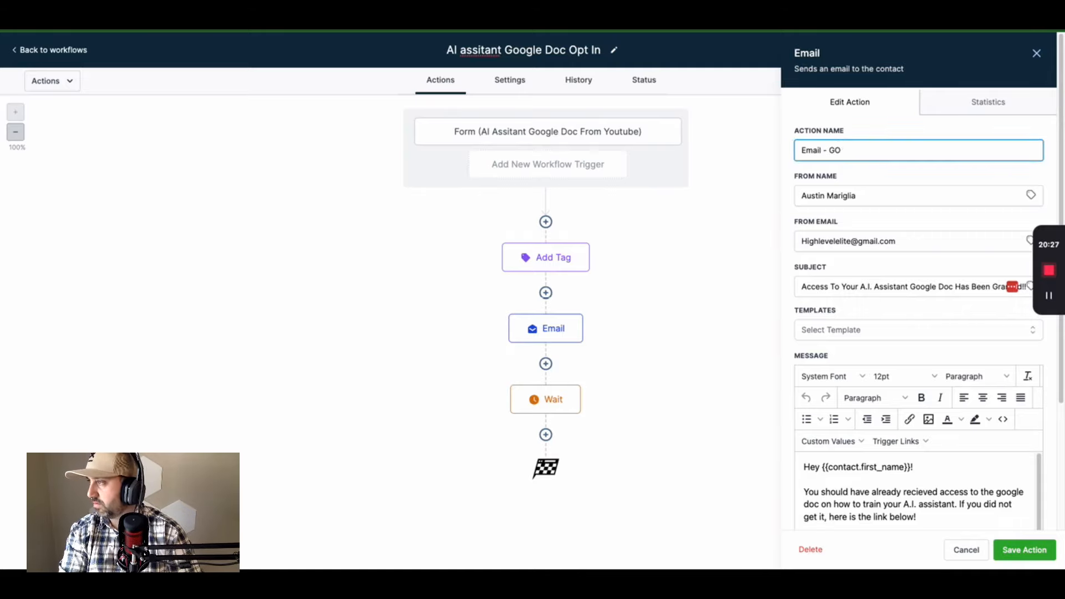
pyautogui.write('ogle doc link')
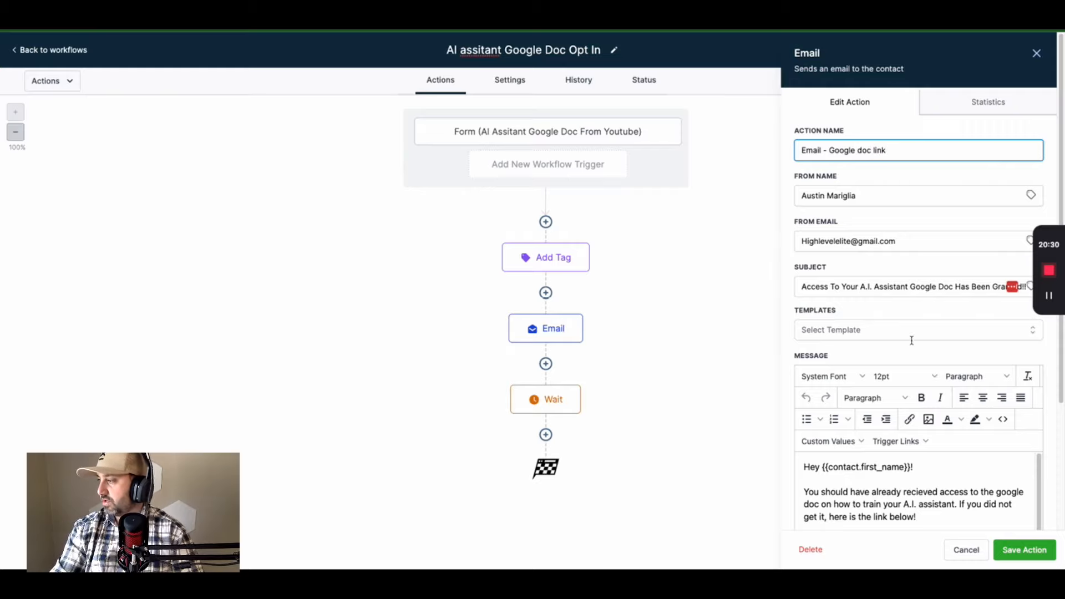
pyautogui.click(1044, 554)
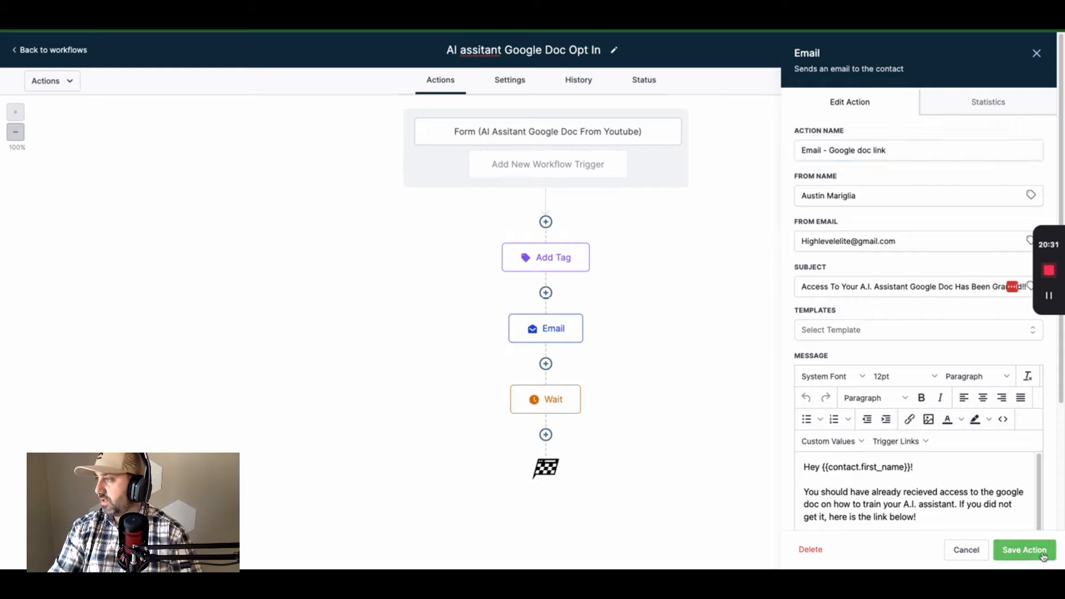
# - Rename the tag step to Add Tag "aiassistantdoc"
pyautogui.click(571, 265)
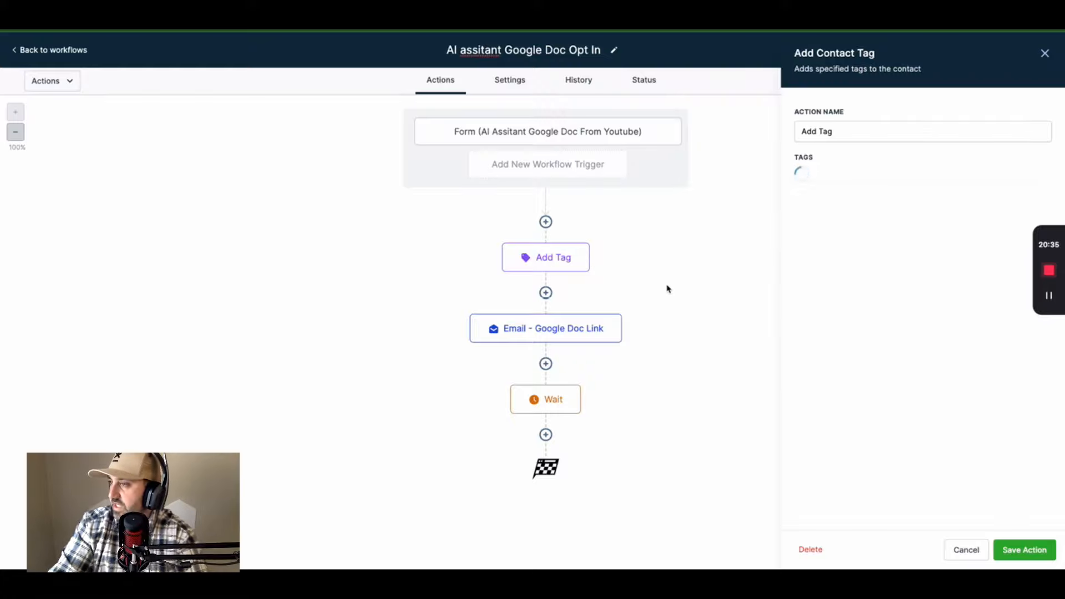
pyautogui.click(859, 131)
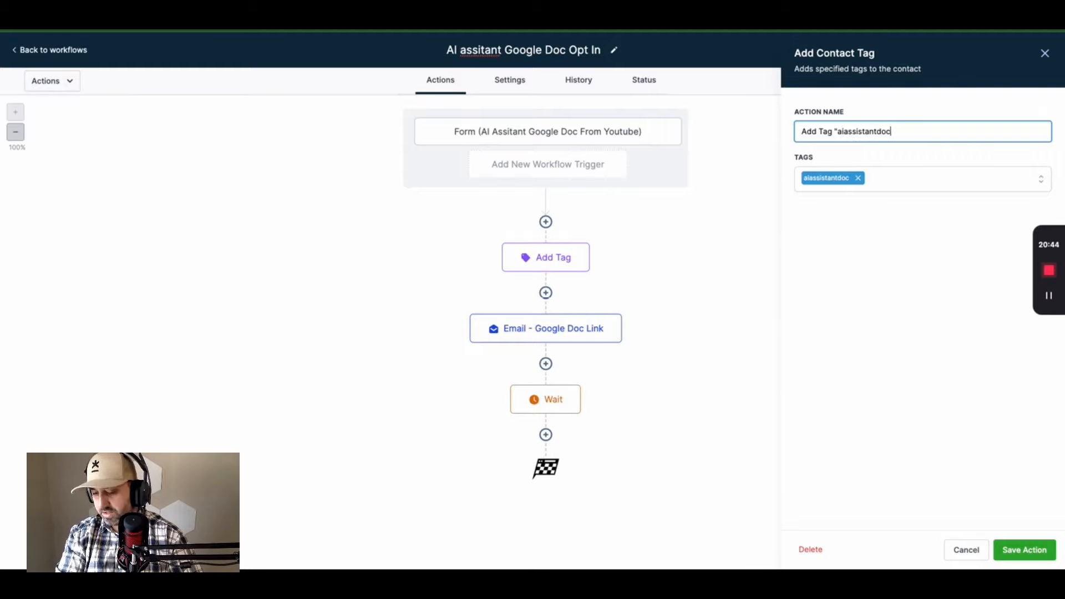
pyautogui.click(1025, 550)
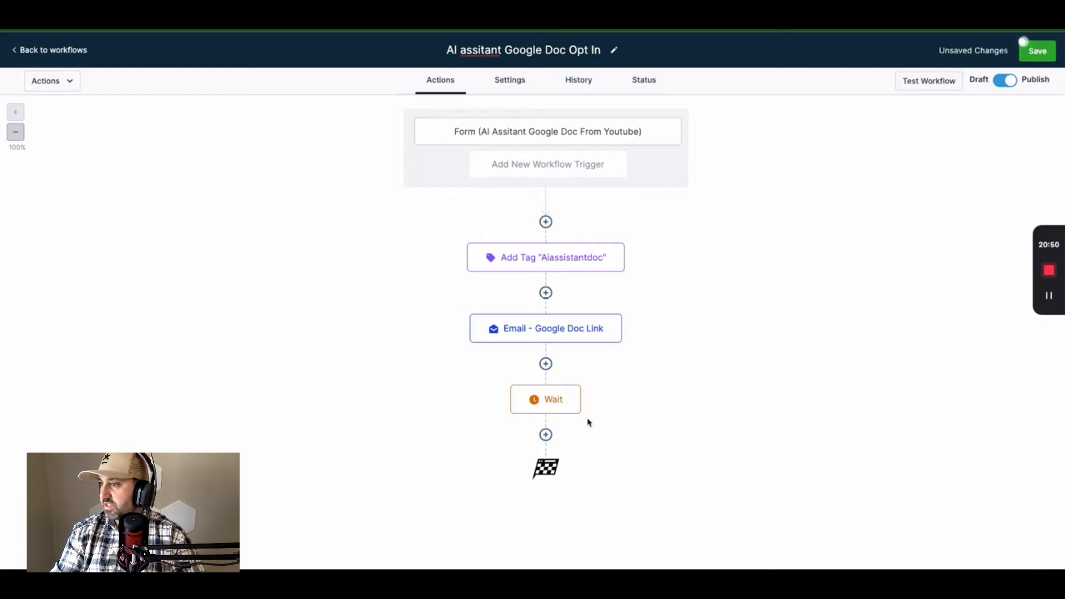
# - Correct 'assistant' in the title, append '- add tag "aiassistant" - Email sent with google doc link - Wait 5 hours', and save
pyautogui.click(520, 50)
pyautogui.rightClick(482, 51)
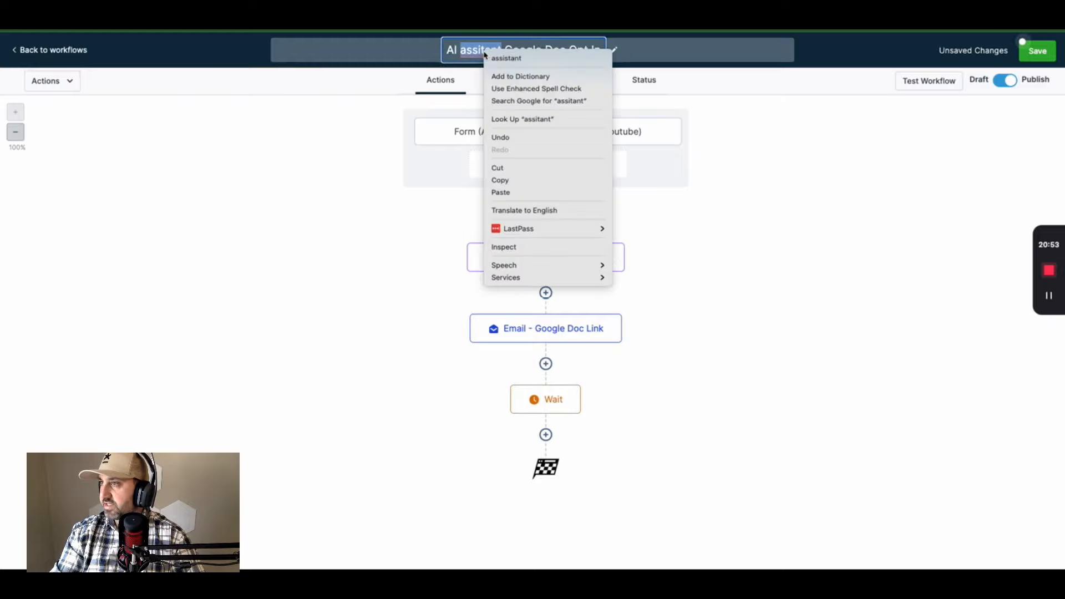
pyautogui.press('Escape')
pyautogui.write('assistant')
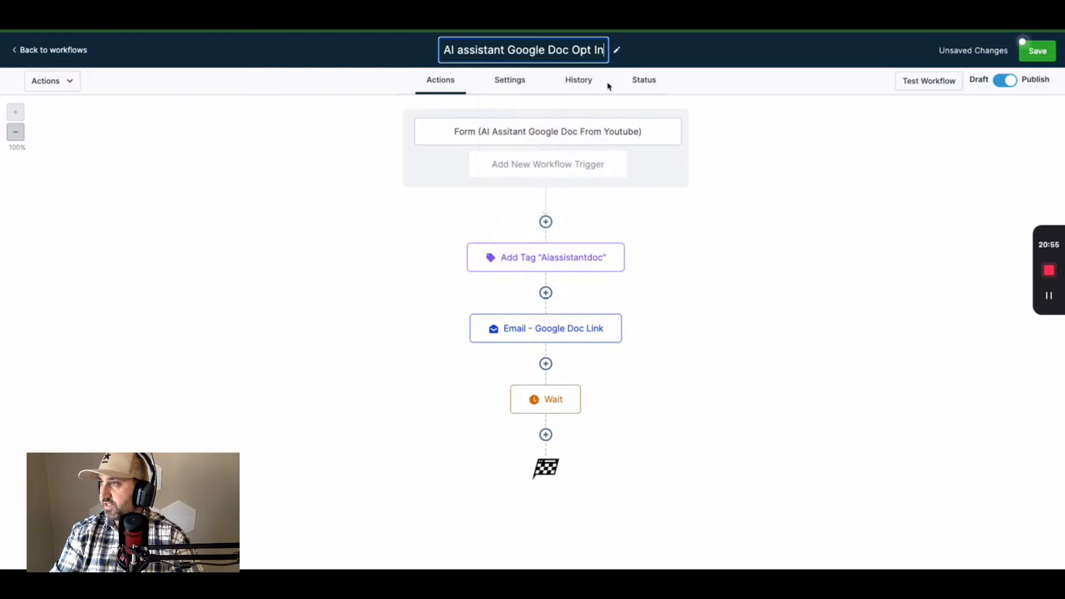
pyautogui.press('End')
pyautogui.write('- add ')
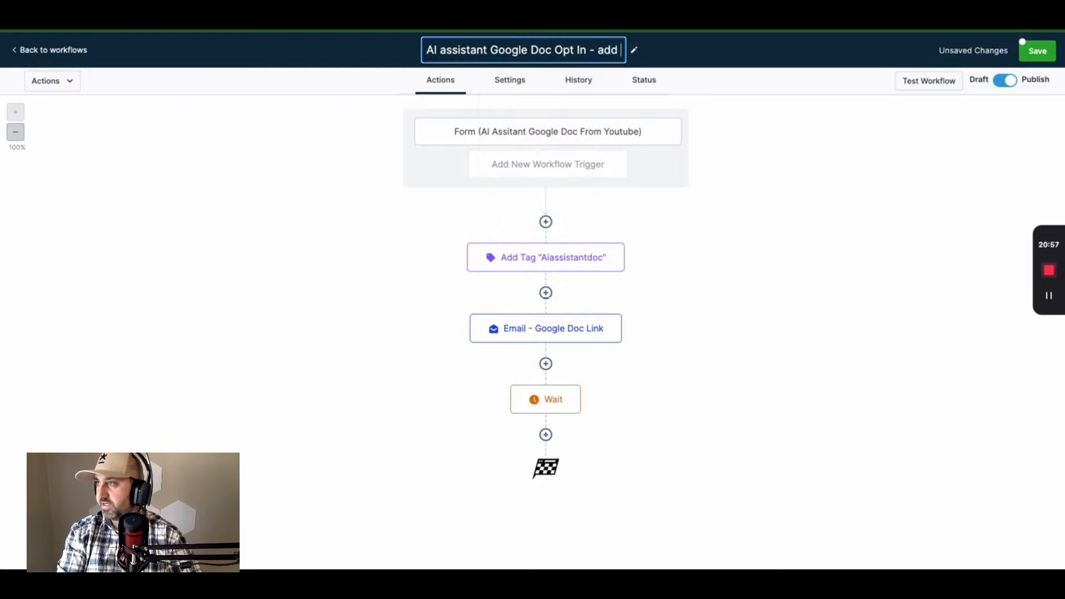
pyautogui.write('tag ')
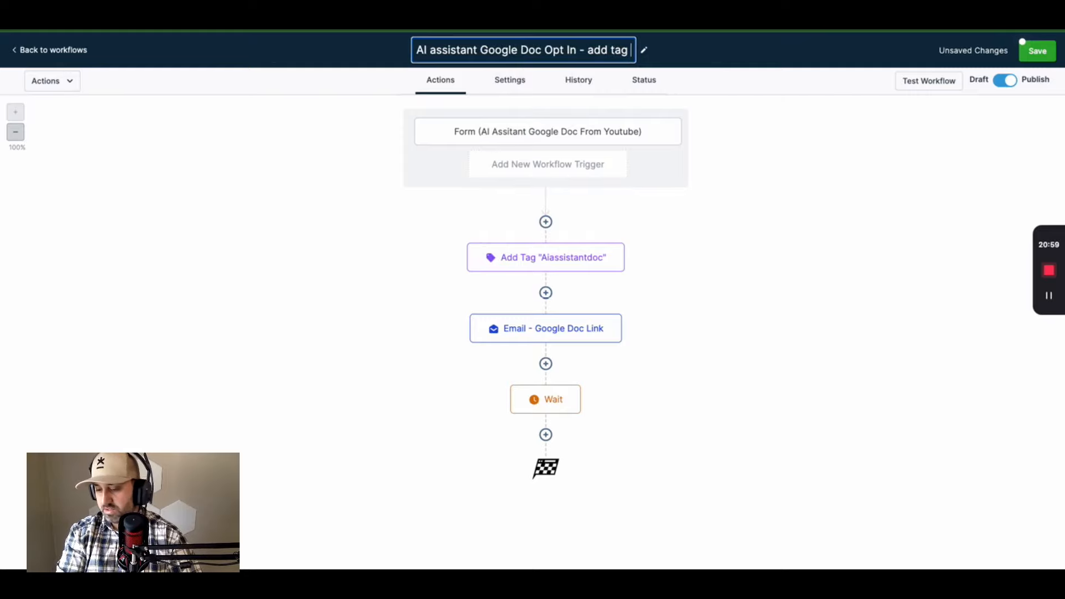
pyautogui.write('"aiassistant" ')
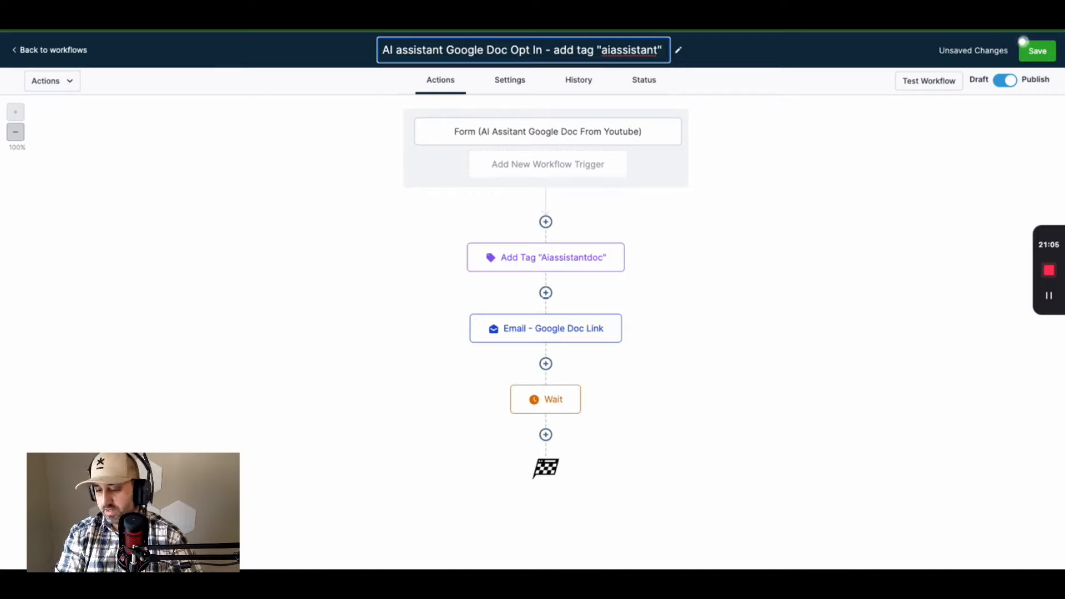
pyautogui.write('- Email sent with google doc link - Wa')
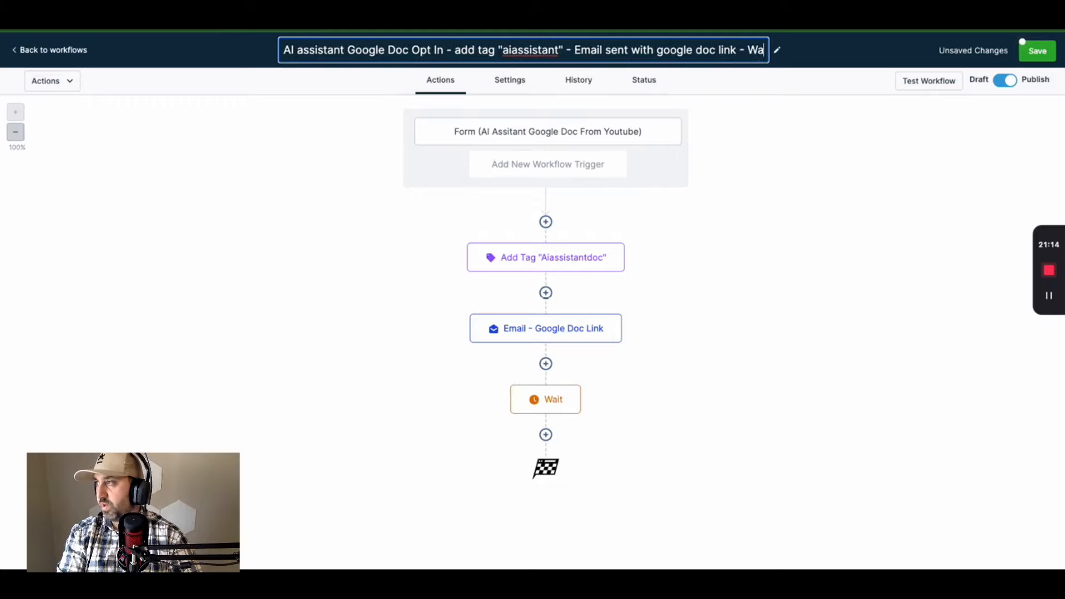
pyautogui.write('it 5 hours')
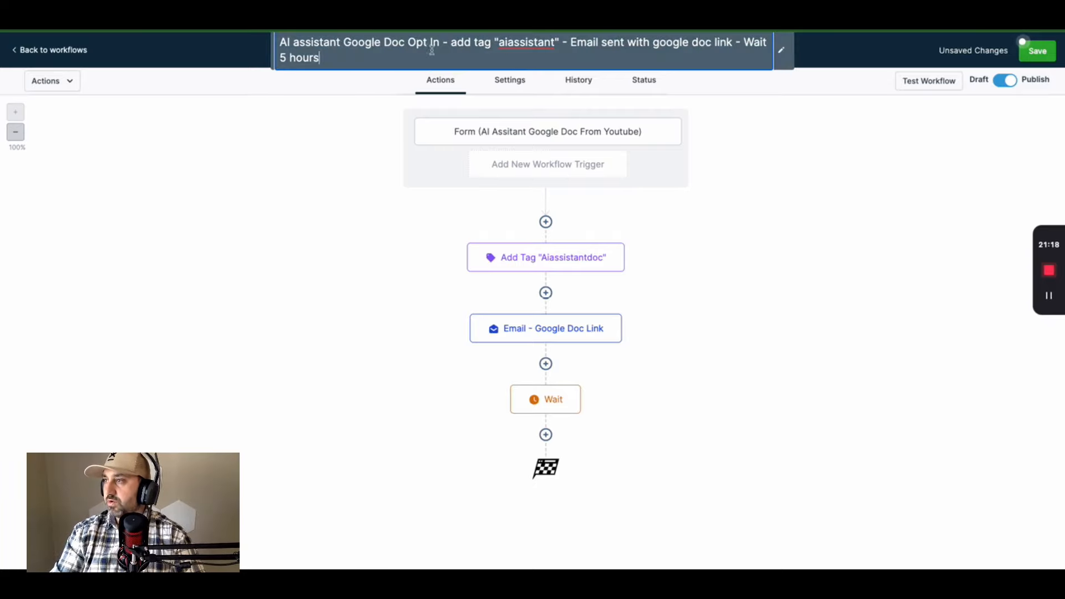
pyautogui.click(1037, 56)
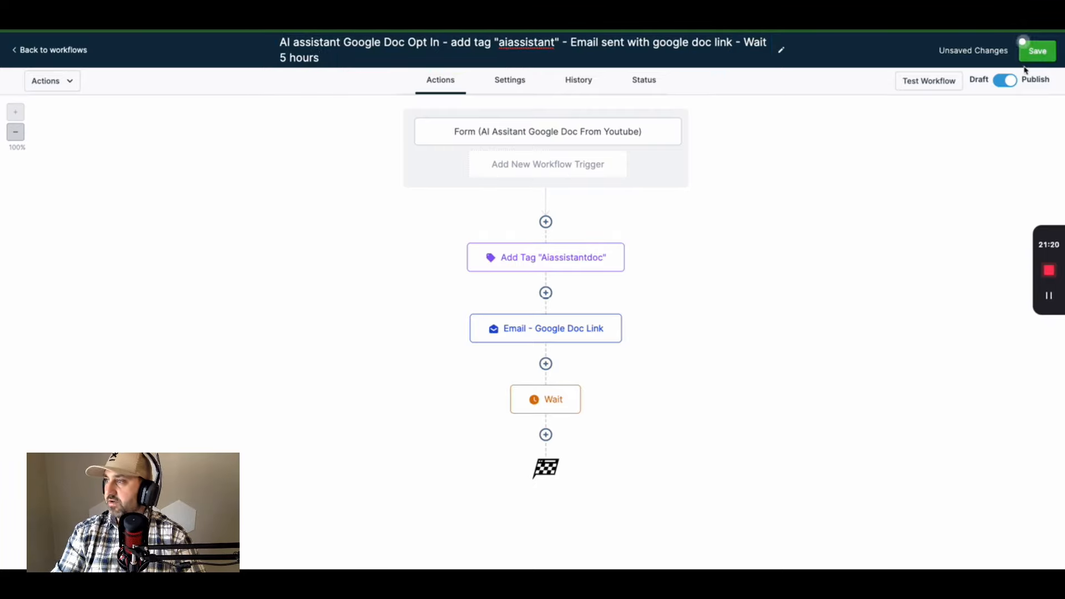
pyautogui.click(1052, 60)
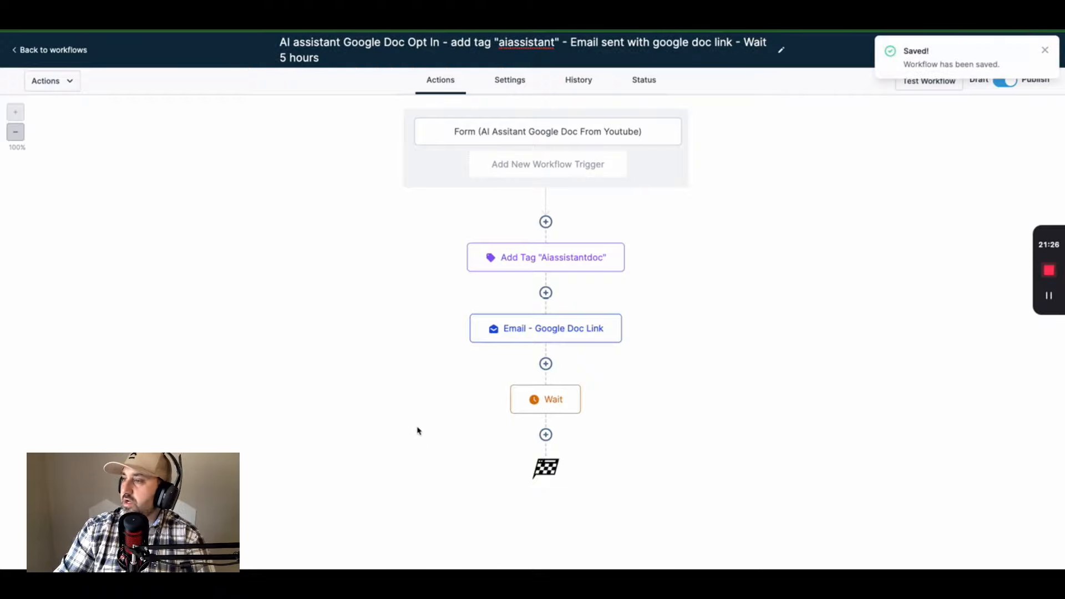
pyautogui.click(1045, 50)
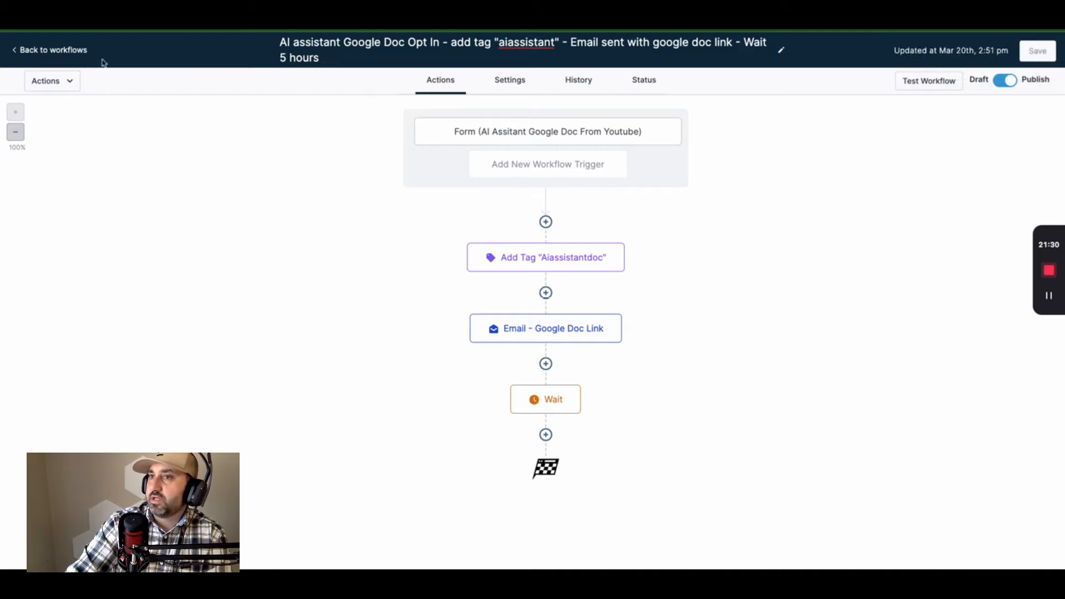
# - Submit a test opt-in on the live page with a first name and the contact's e-mail
pyautogui.hotkey('ctrl', 'Tab')
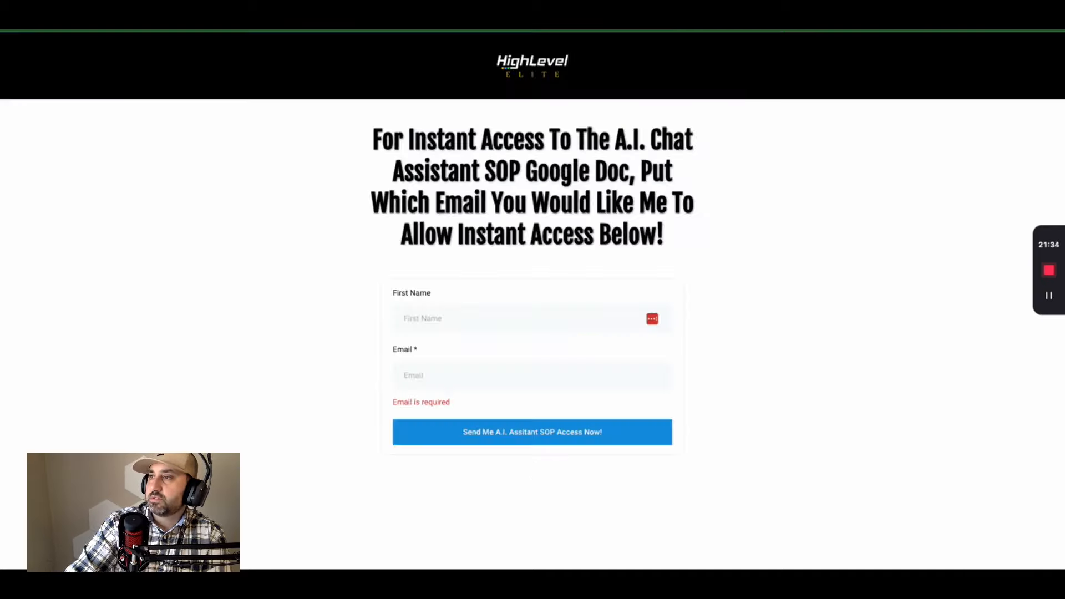
pyautogui.click(467, 323)
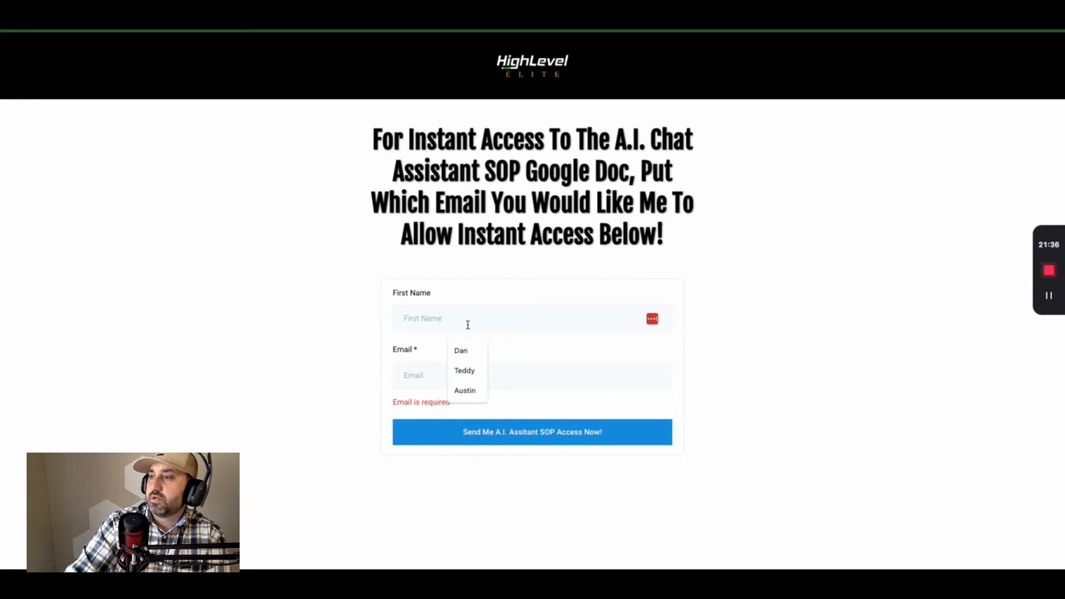
pyautogui.click(455, 394)
pyautogui.click(447, 363)
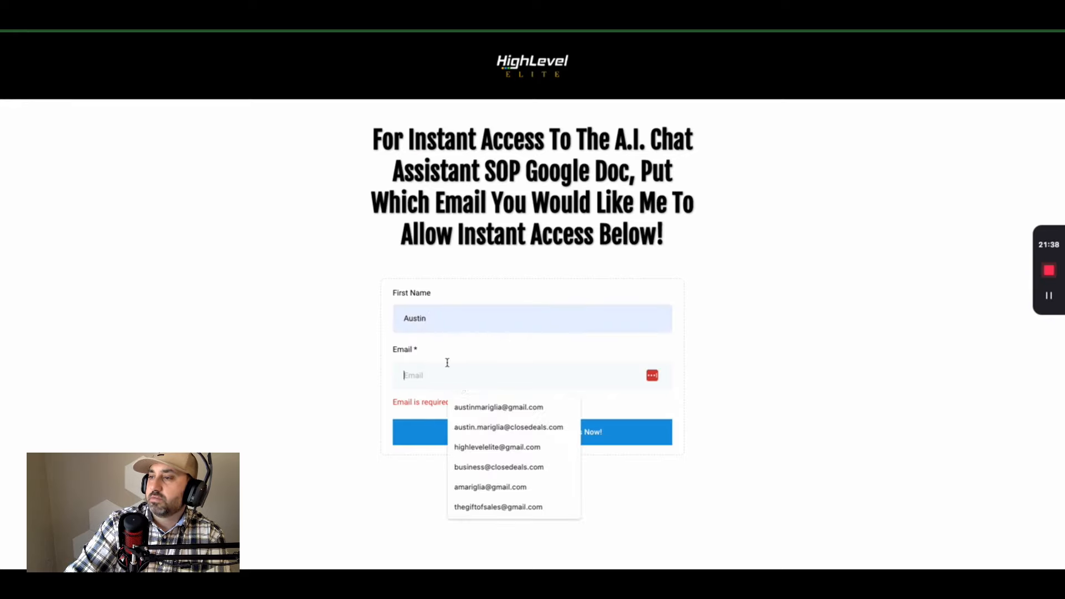
pyautogui.click(506, 448)
pyautogui.click(504, 435)
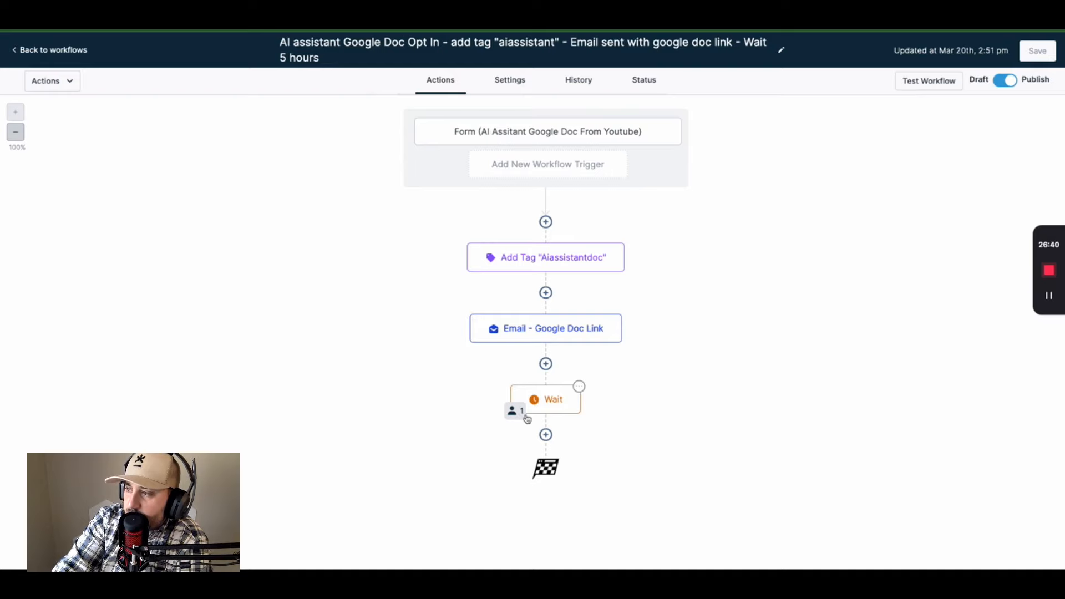
# - Confirm one contact is active in the Wait step, then go back to the workflows list
pyautogui.click(558, 401)
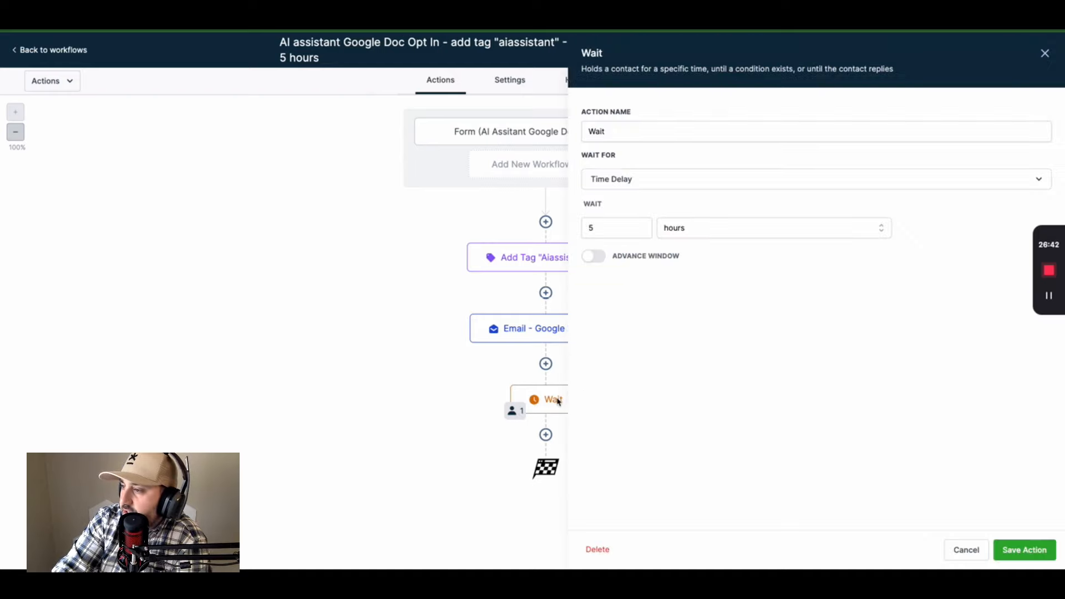
pyautogui.click(520, 415)
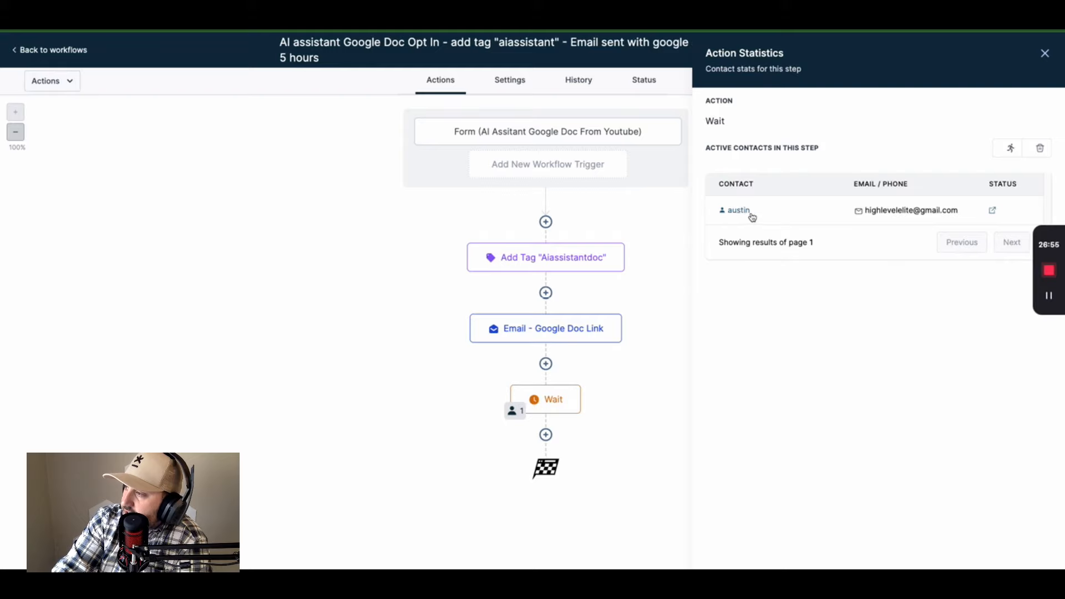
pyautogui.click(1045, 54)
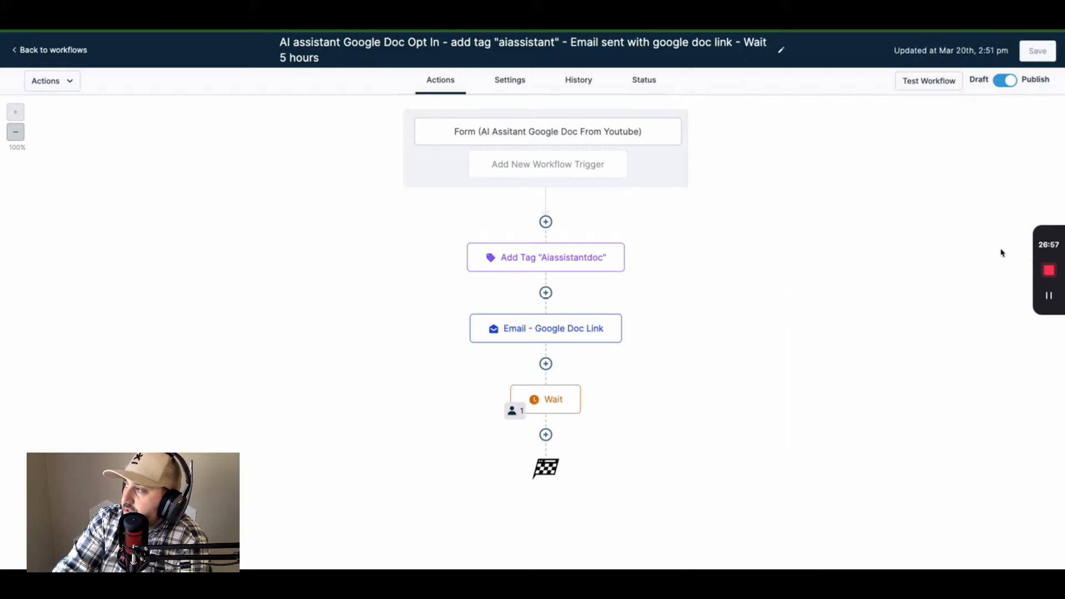
pyautogui.click(61, 53)
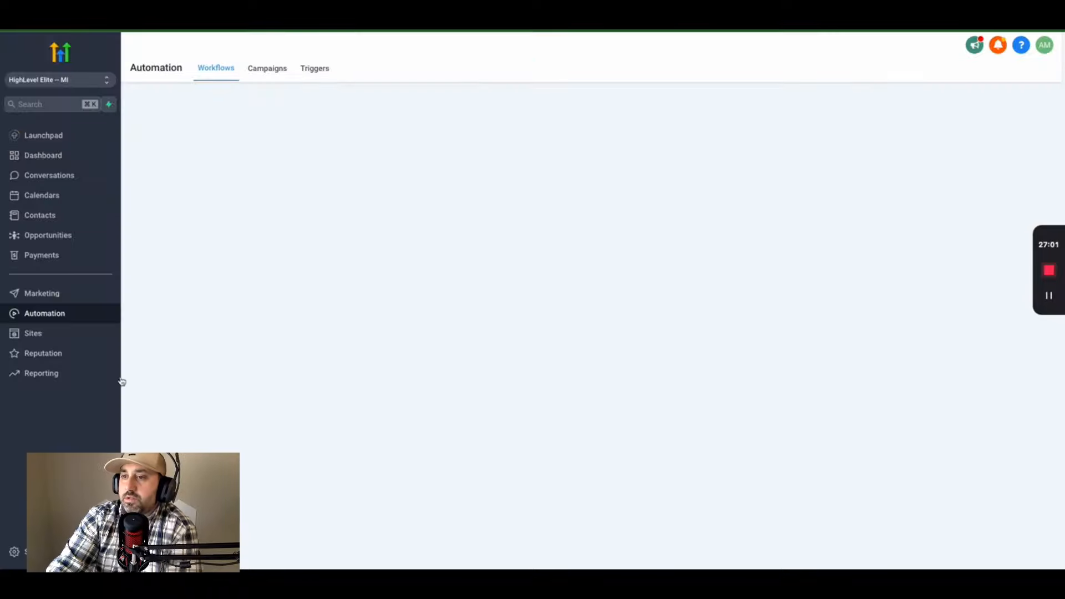
# - Clone the funnel step into the Google Doc Acccess funnel under the HighLevel Elite location
pyautogui.click(33, 333)
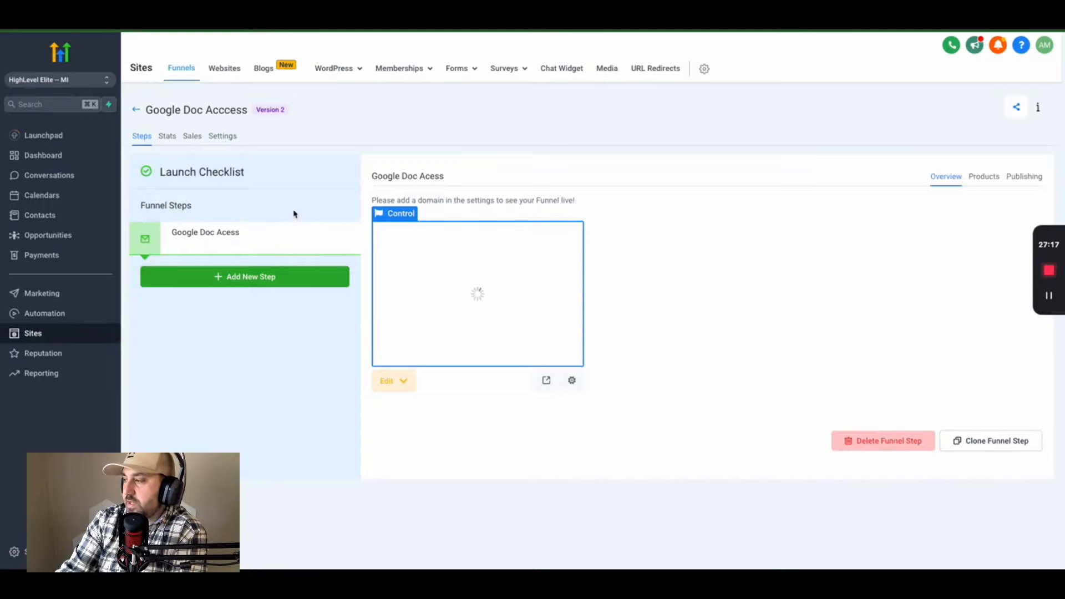
pyautogui.click(988, 442)
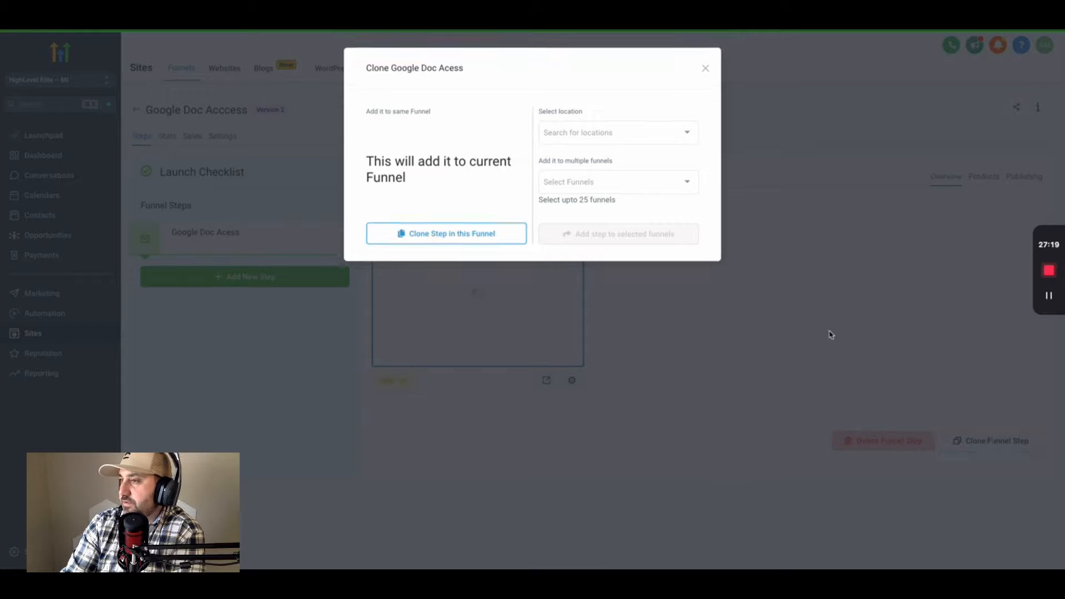
pyautogui.click(630, 126)
pyautogui.click(583, 152)
pyautogui.click(582, 177)
pyautogui.click(586, 139)
pyautogui.click(589, 175)
pyautogui.click(590, 178)
pyautogui.click(592, 201)
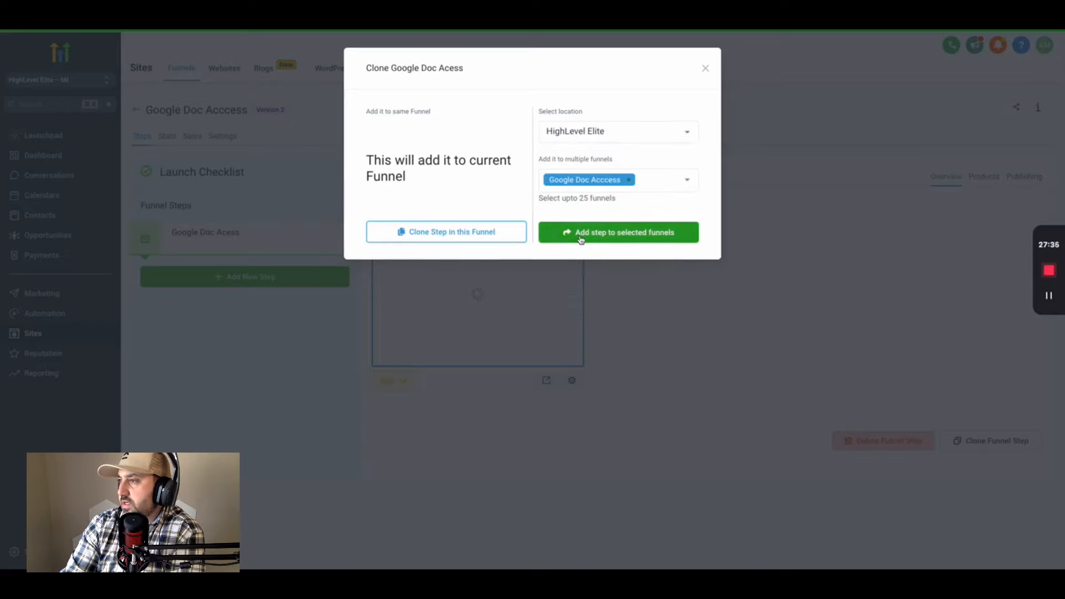
pyautogui.click(581, 240)
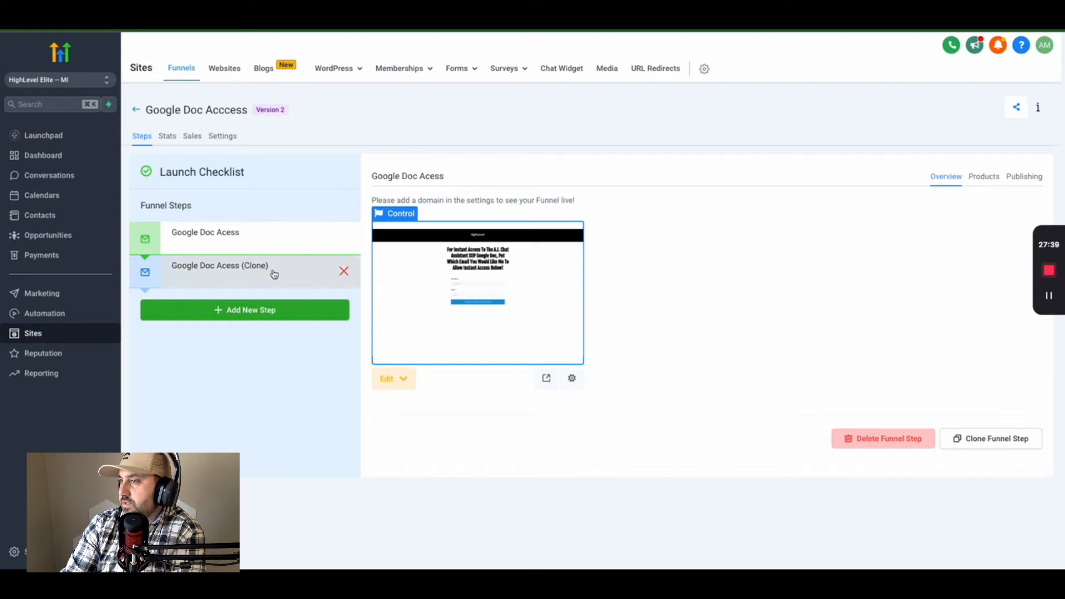
# - Open the 'Google Doc Acess (Clone)' page in the editor in the same tab
pyautogui.click(268, 271)
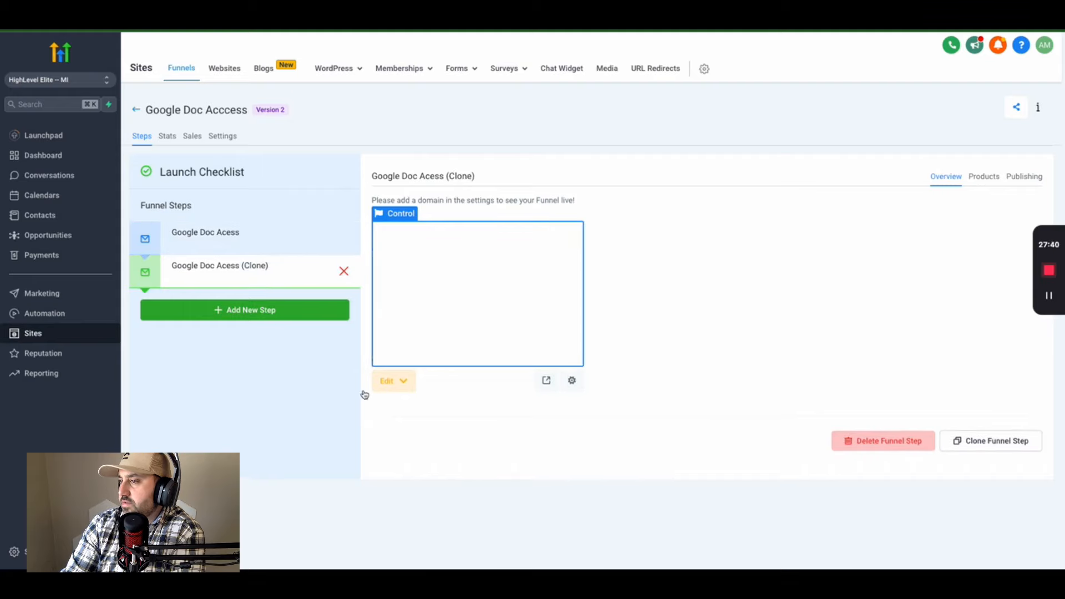
pyautogui.click(391, 384)
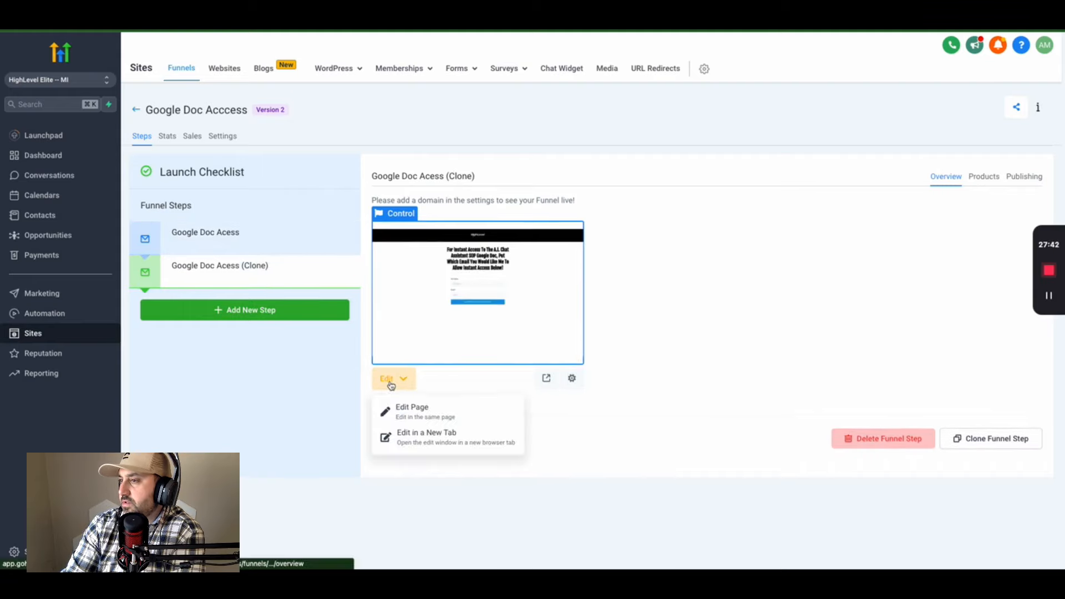
pyautogui.click(419, 414)
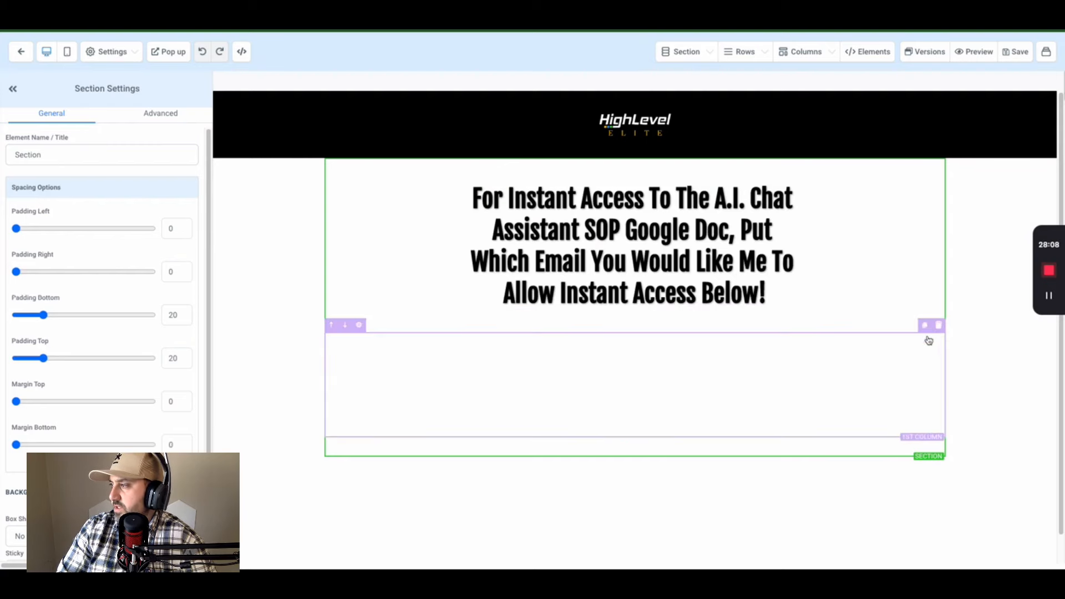
# - Remove the form row and rewrite the headline: 'Your A.I. Bot Assistant SOP Google Doc Has Been Sent To Your Email…'
pyautogui.click(923, 330)
pyautogui.click(700, 263)
pyautogui.hotkey('ctrl', 'a')
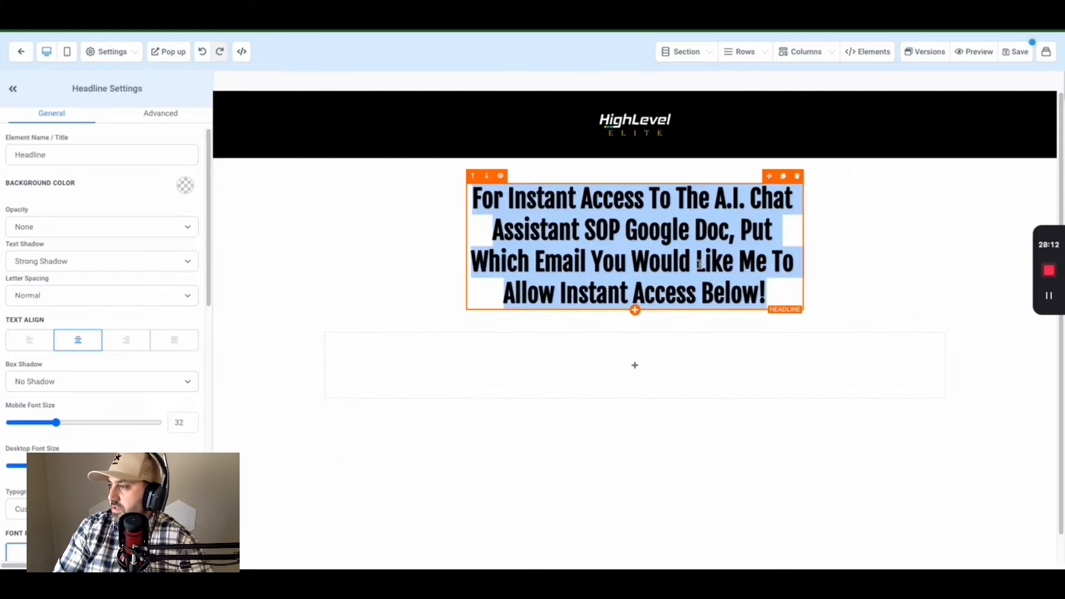
pyautogui.write('Your')
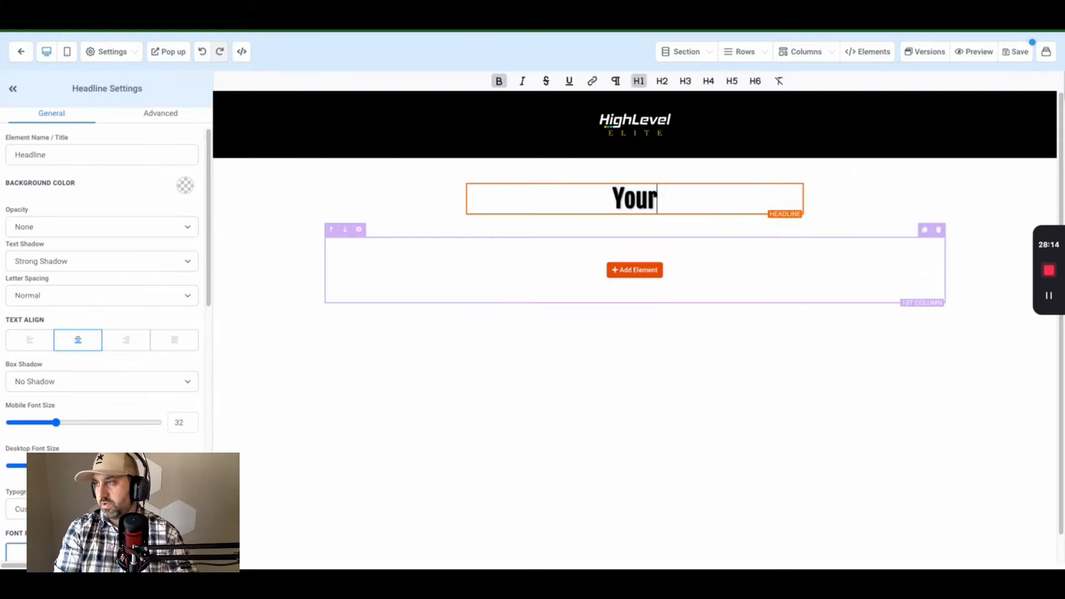
pyautogui.write(' A.')
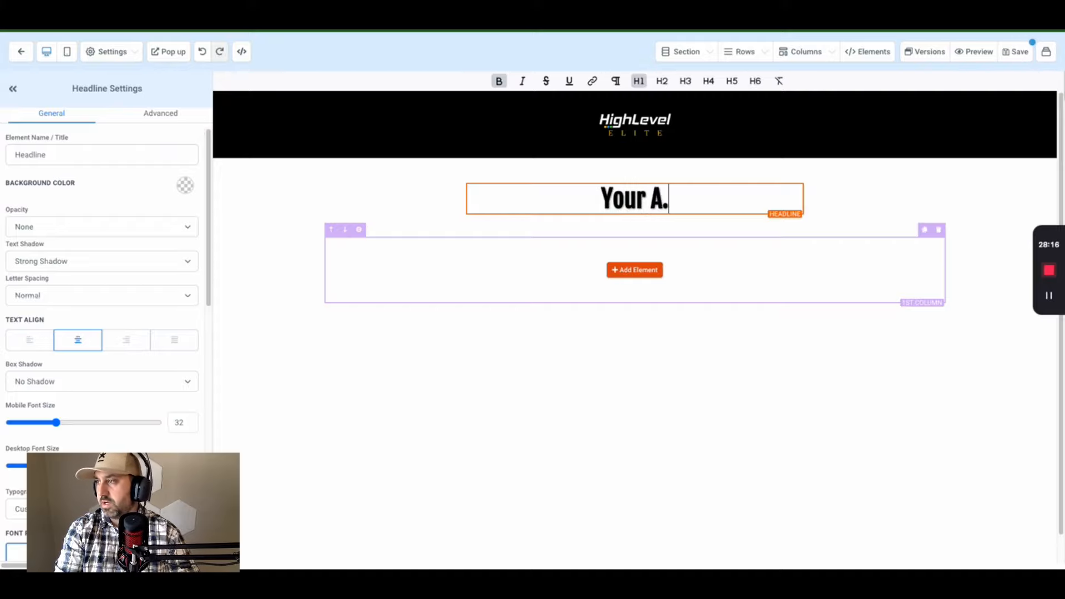
pyautogui.write('I. Bot Assis')
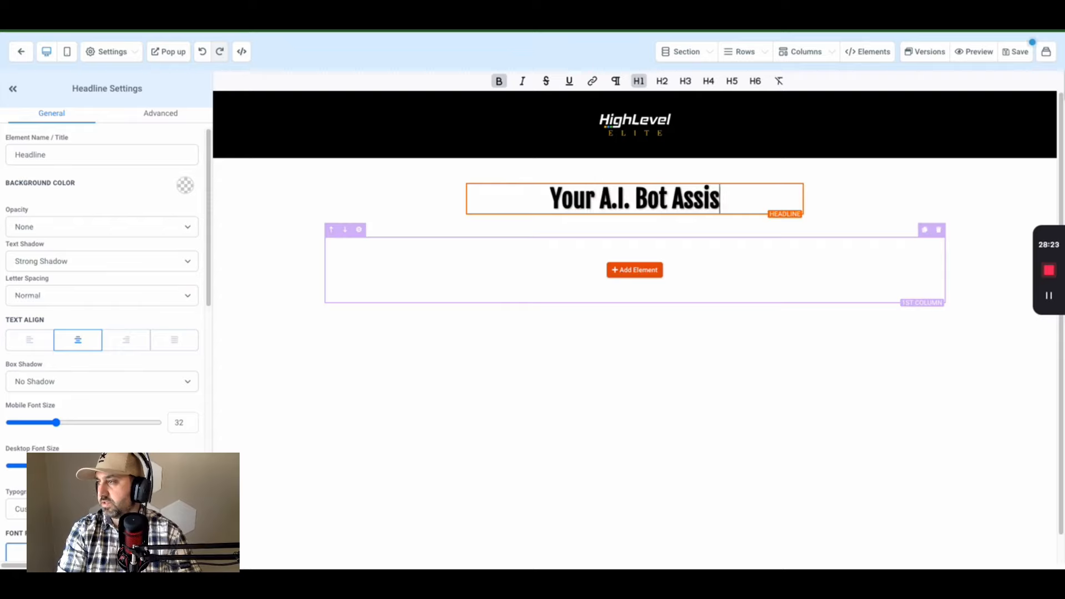
pyautogui.write('tant SOP GoogleDoc')
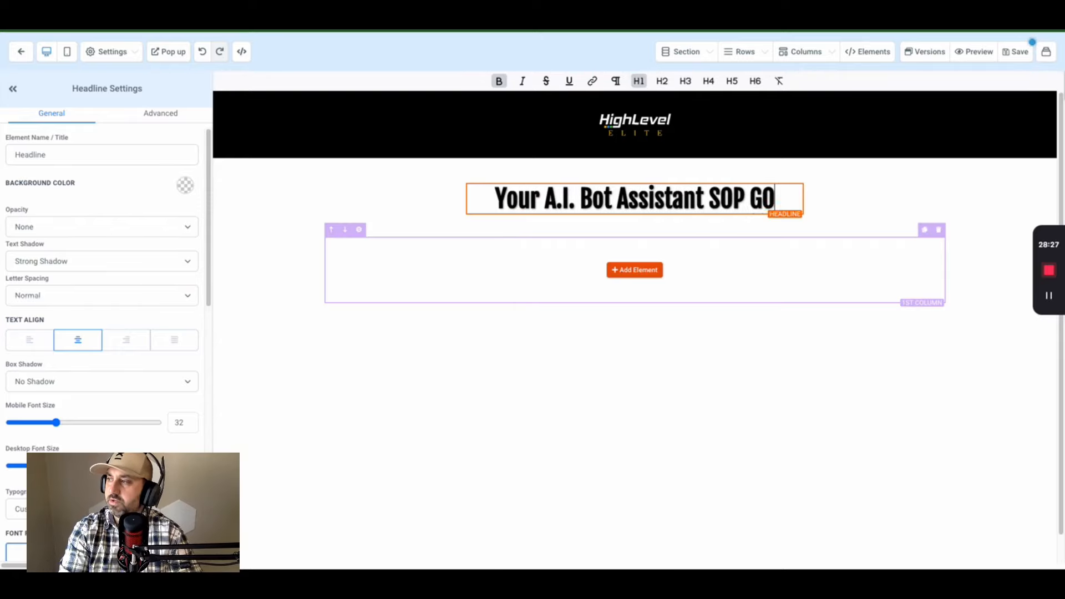
pyautogui.press('BackSpace')
pyautogui.press('BackSpace')
pyautogui.press('BackSpace')
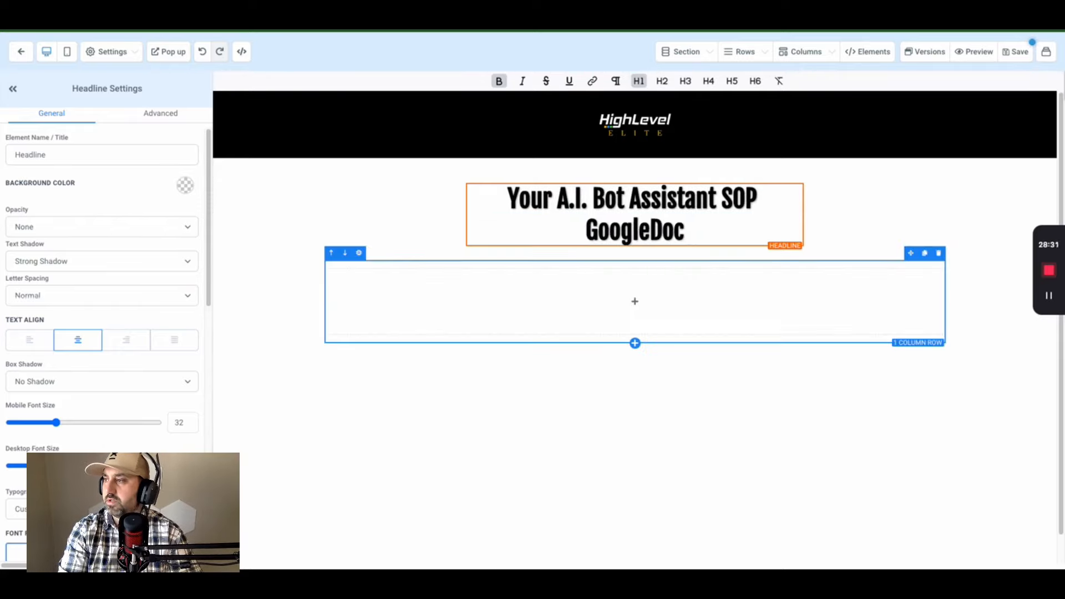
pyautogui.write('Doc Has')
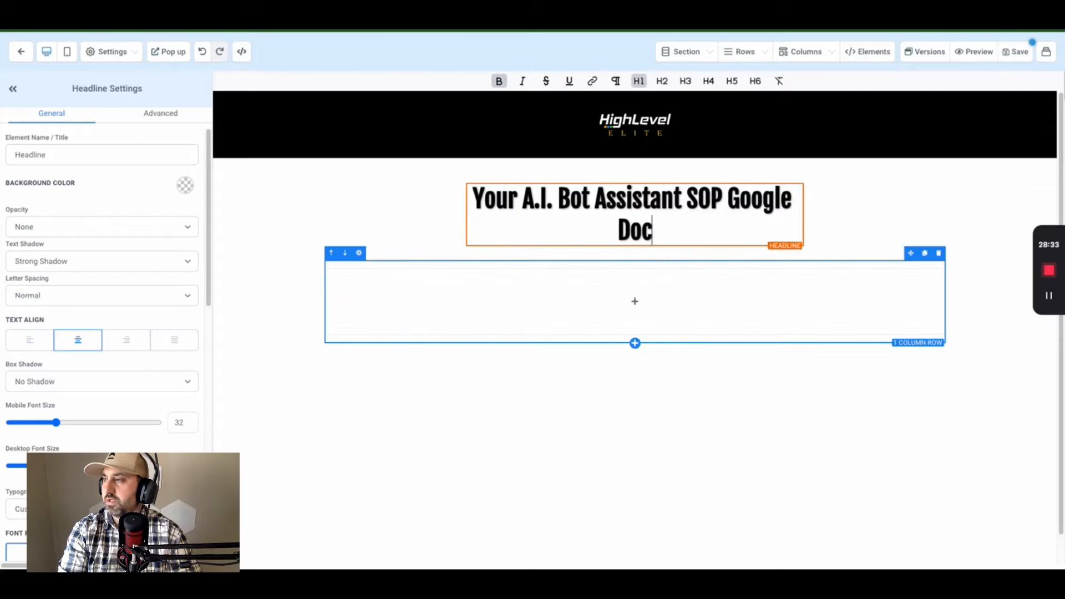
pyautogui.write(' been se')
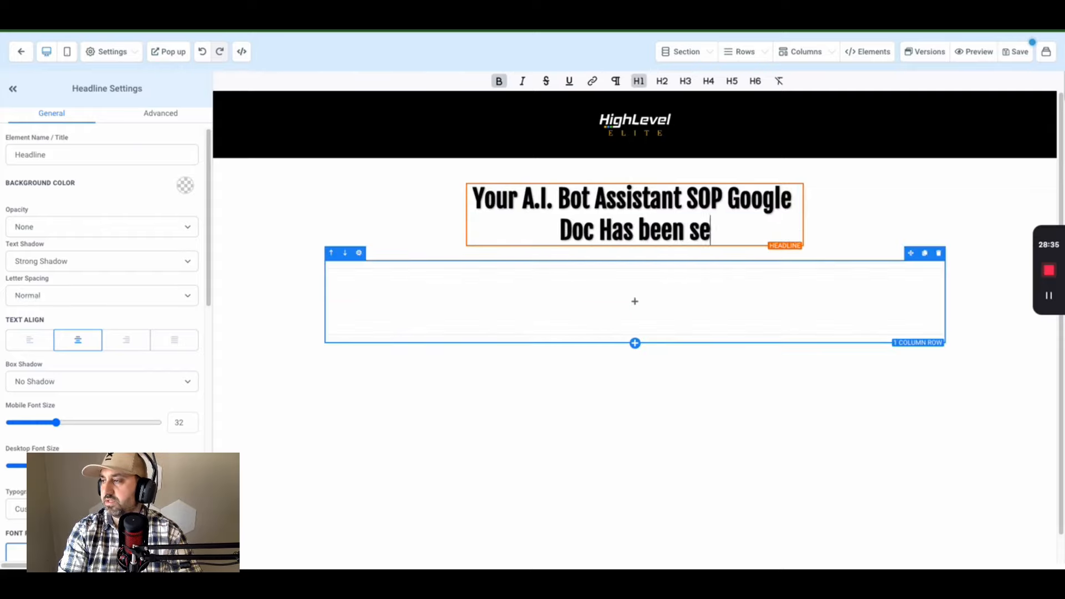
pyautogui.press('BackSpace')
pyautogui.press('BackSpace')
pyautogui.press('BackSpace')
pyautogui.press('BackSpace')
pyautogui.press('BackSpace')
pyautogui.press('BackSpace')
pyautogui.write('Been Sent To Your em')
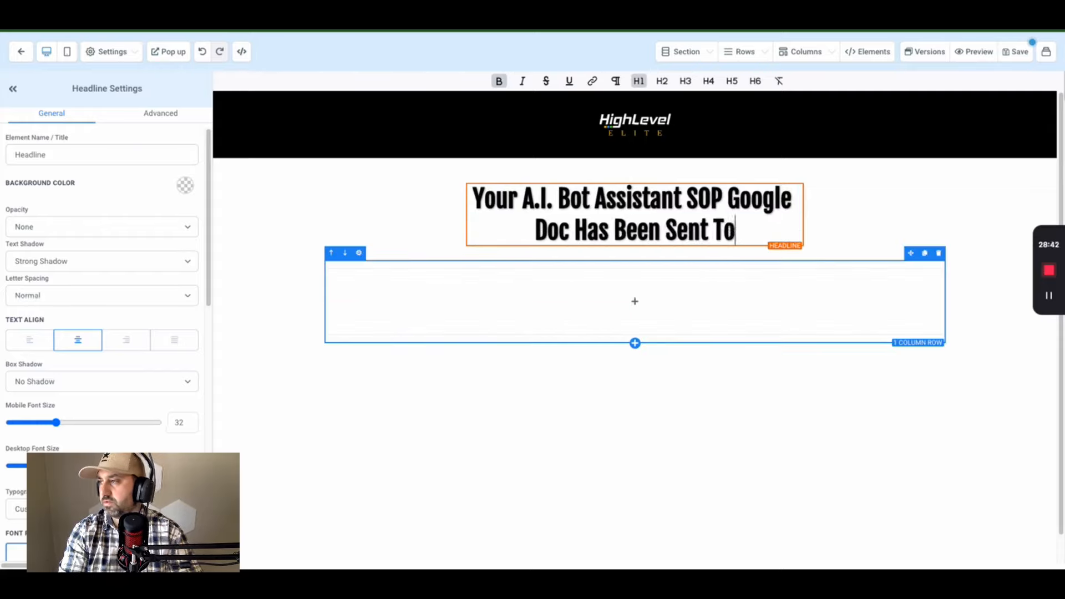
pyautogui.press('BackSpace')
pyautogui.press('BackSpace')
pyautogui.write('Email. If You Do Not Want To Wait Here Is the')
pyautogui.press('BackSpace')
pyautogui.press('BackSpace')
pyautogui.press('BackSpace')
pyautogui.write('The Link Below')
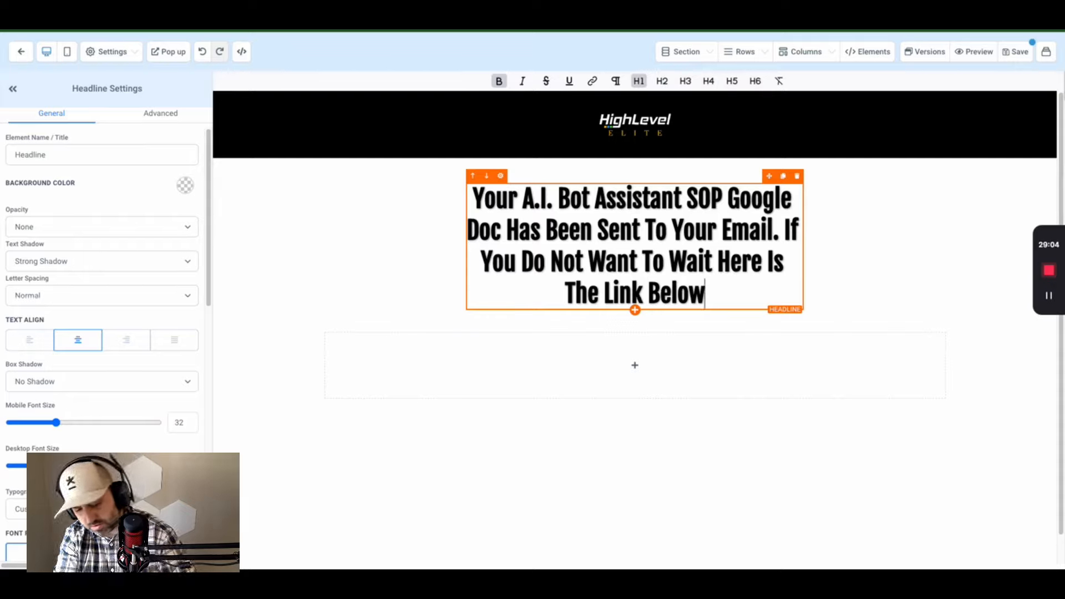
pyautogui.write('!')
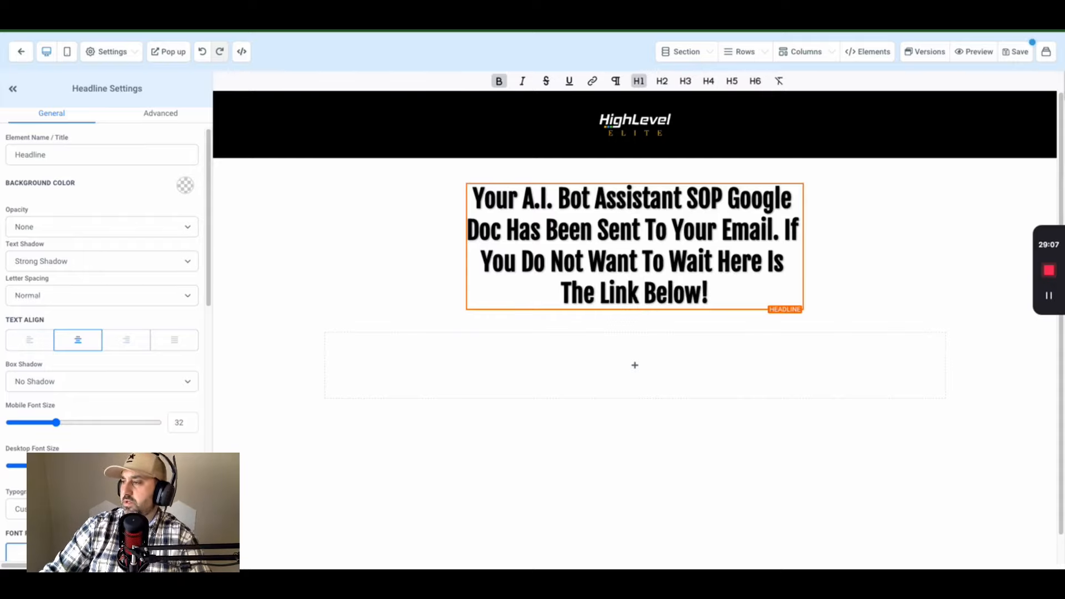
pyautogui.click(647, 346)
pyautogui.click(634, 365)
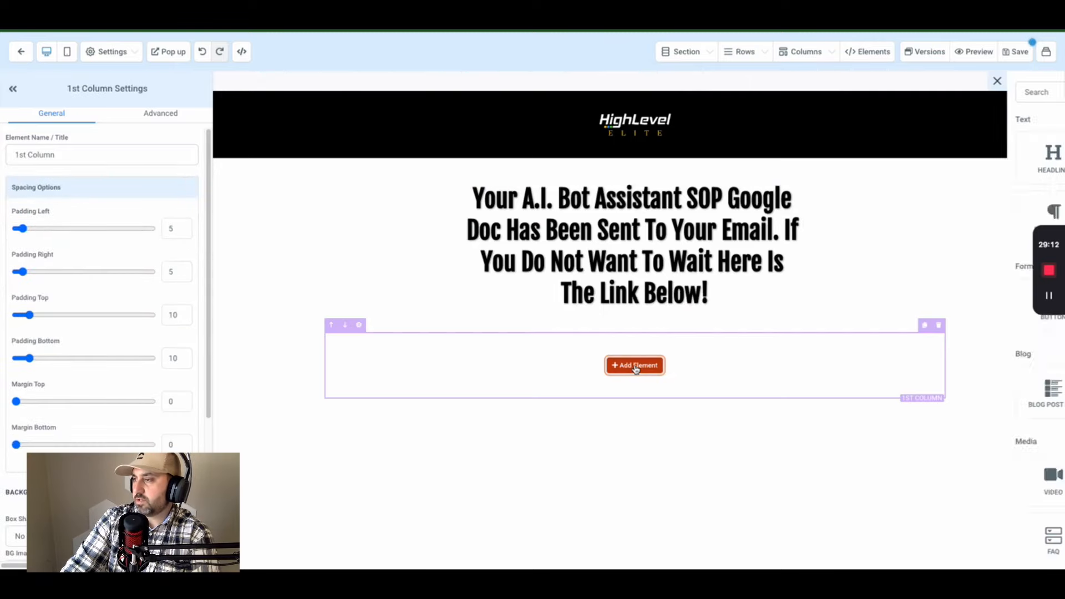
# - Add a blue-themed button below the headline that links to a website
pyautogui.click(846, 311)
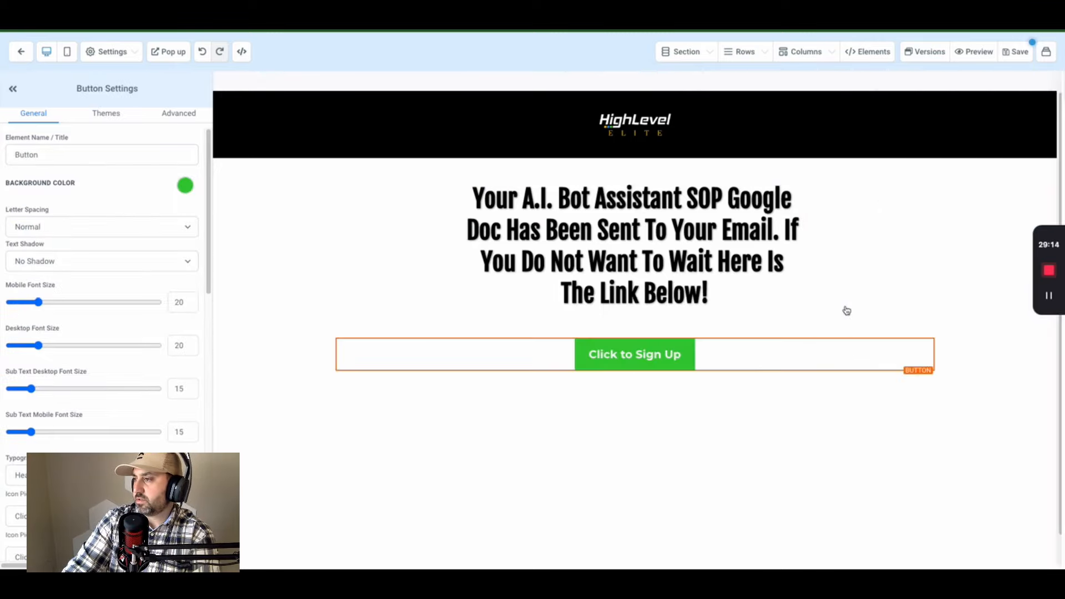
pyautogui.click(106, 113)
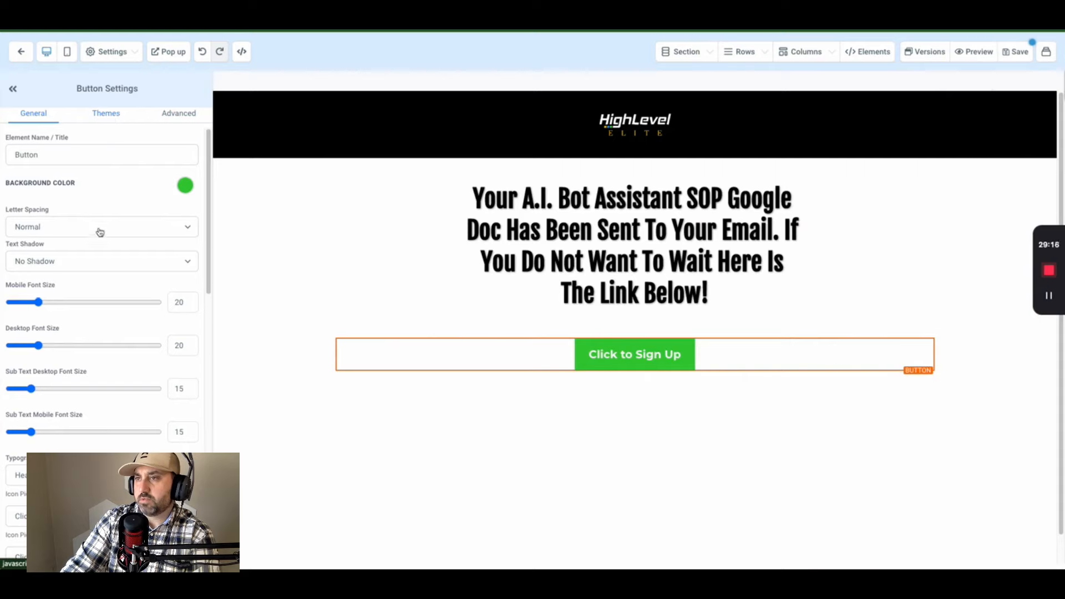
pyautogui.click(120, 214)
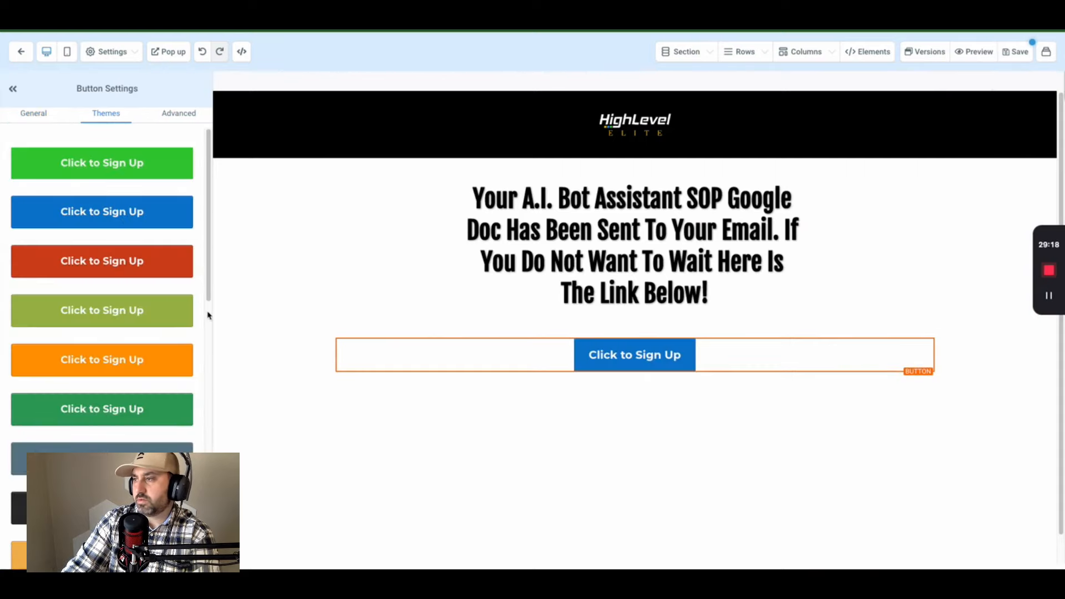
pyautogui.scroll(-10, 166, 233)
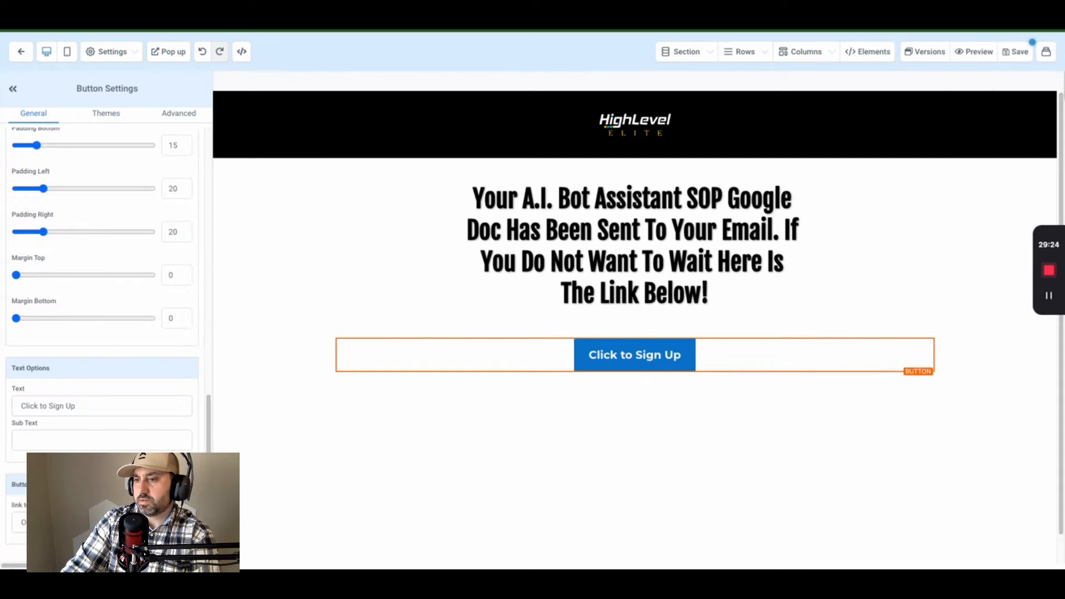
pyautogui.click(102, 522)
pyautogui.click(102, 534)
pyautogui.scroll(-1, 102, 534)
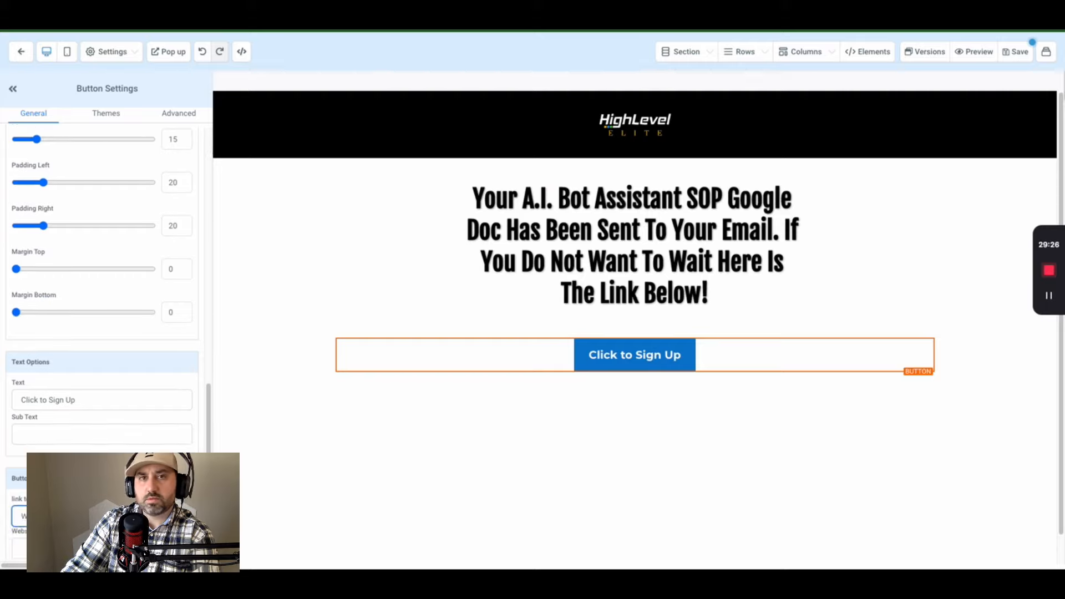
pyautogui.scroll(-1, 113, 223)
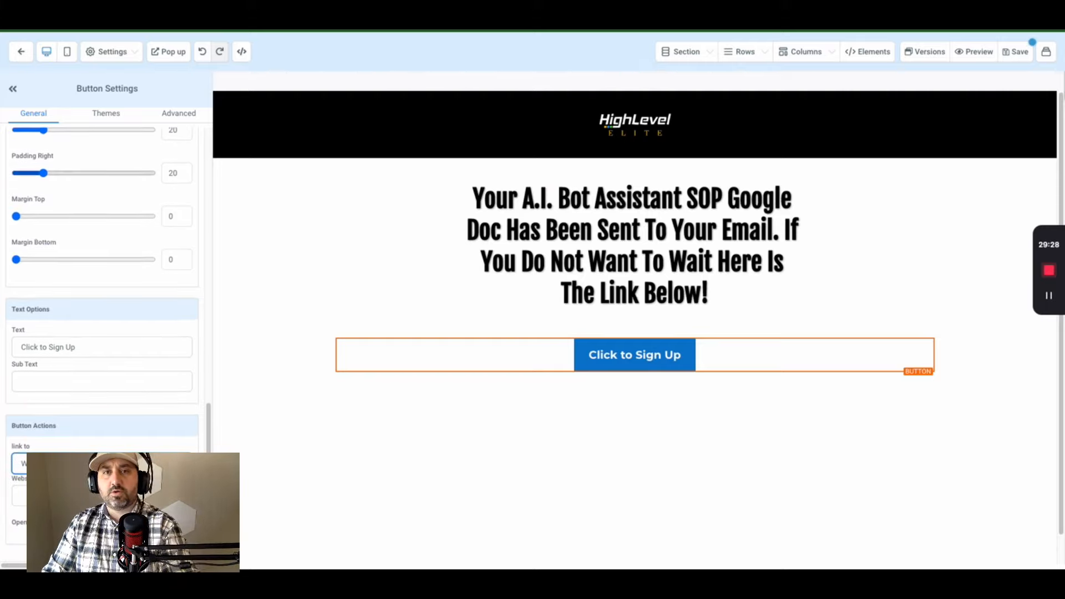
pyautogui.click(102, 496)
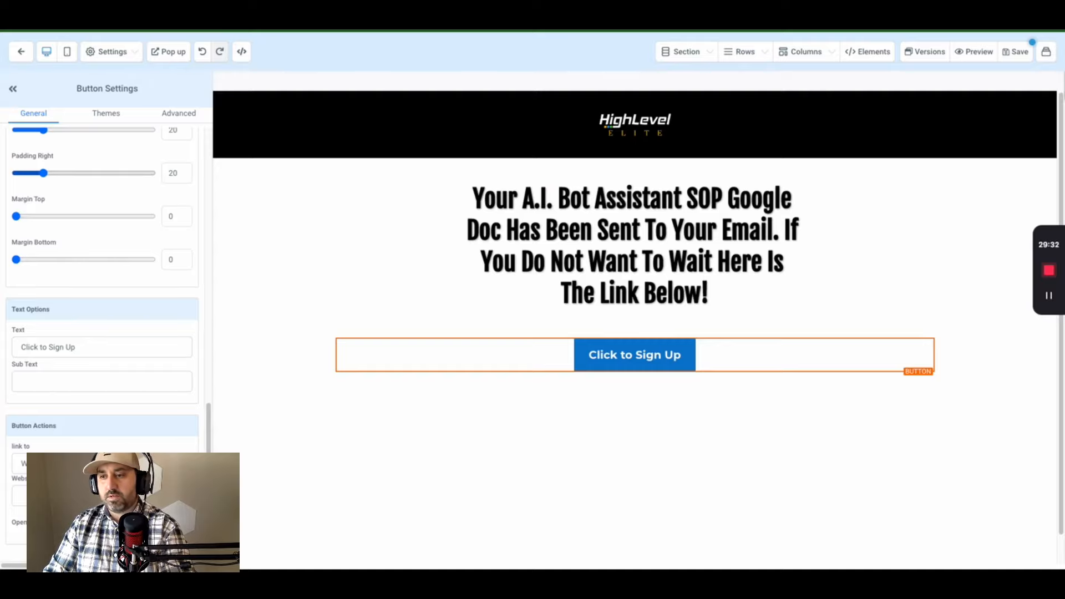
# - Label the button 'Click Here To Go To Google Doc' with the copy-paste-the-link subtext
pyautogui.tripleClick(73, 347)
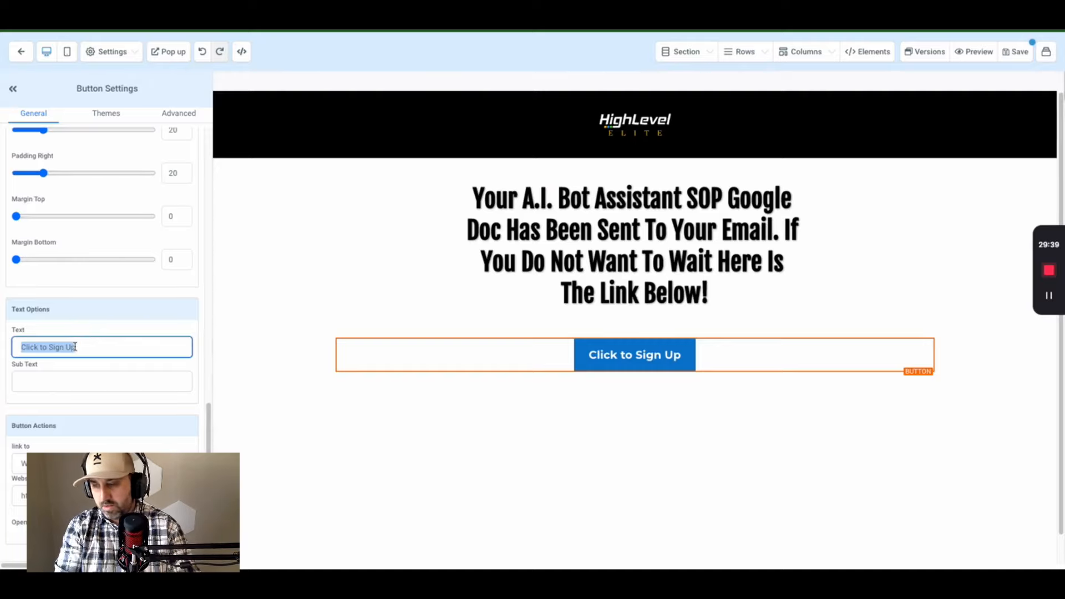
pyautogui.write('Click')
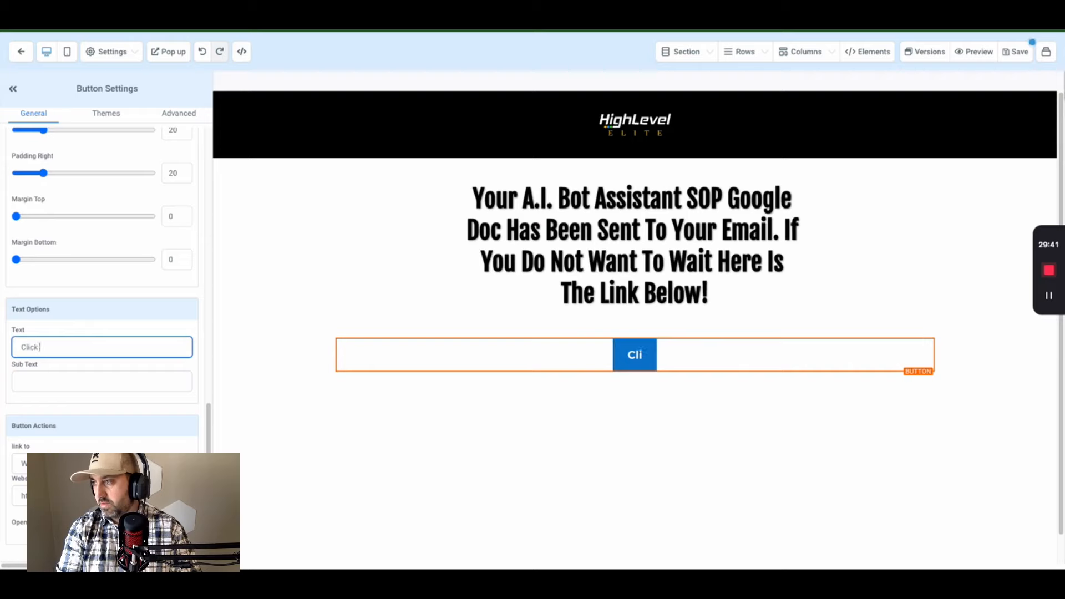
pyautogui.write(' Here T')
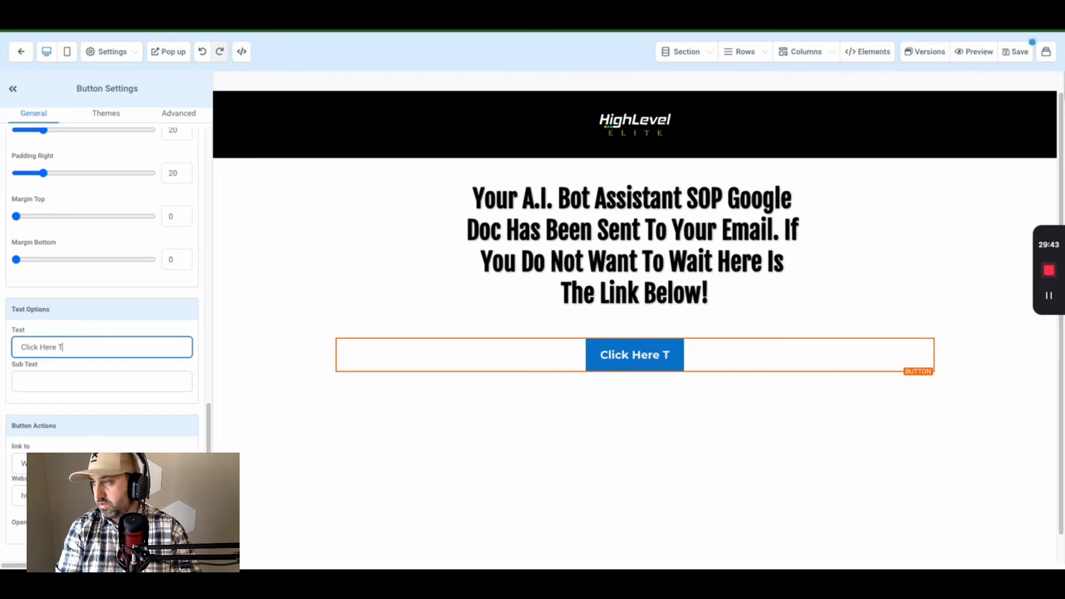
pyautogui.write('o Go To ')
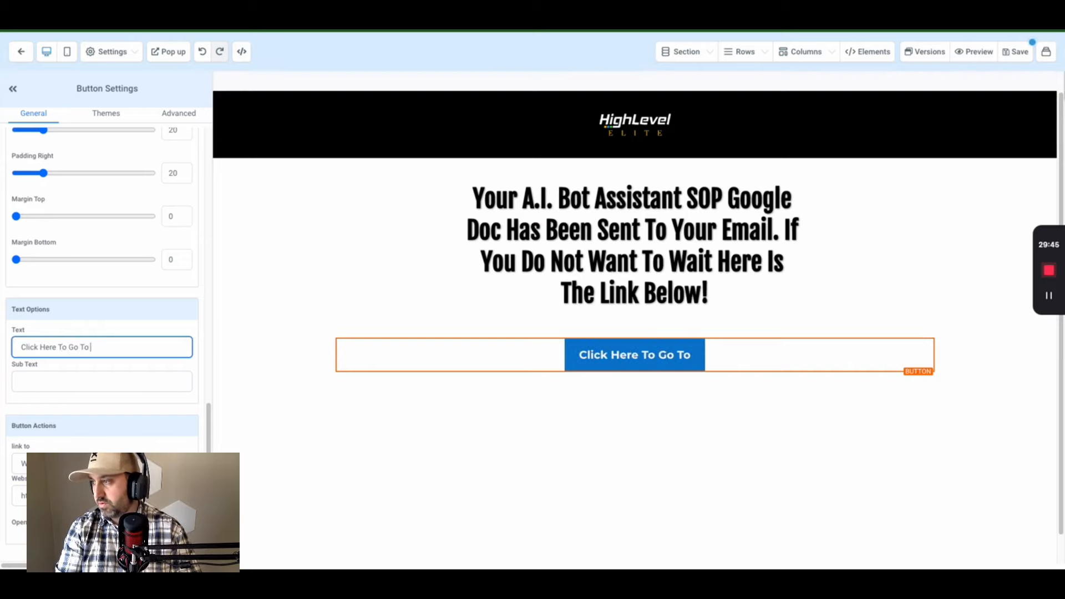
pyautogui.write('Google D')
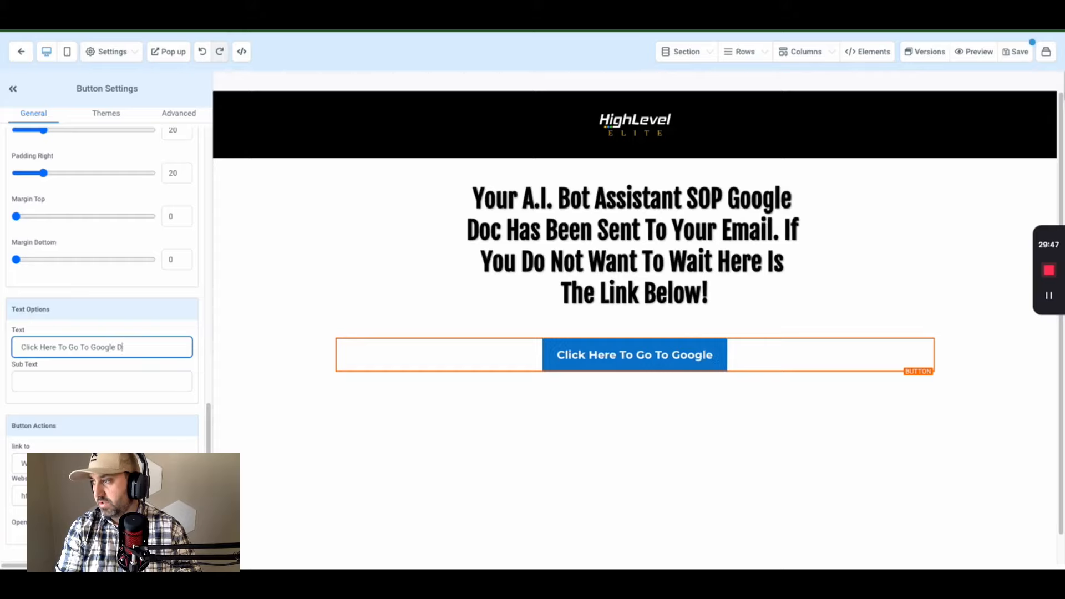
pyautogui.write('oc')
pyautogui.click(82, 384)
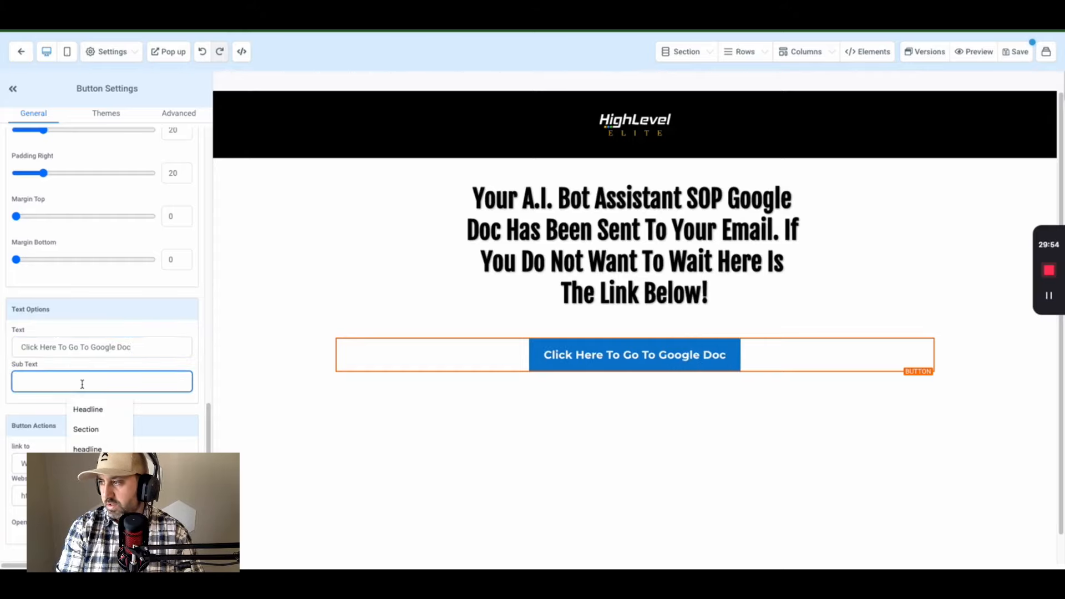
pyautogui.write('If you d')
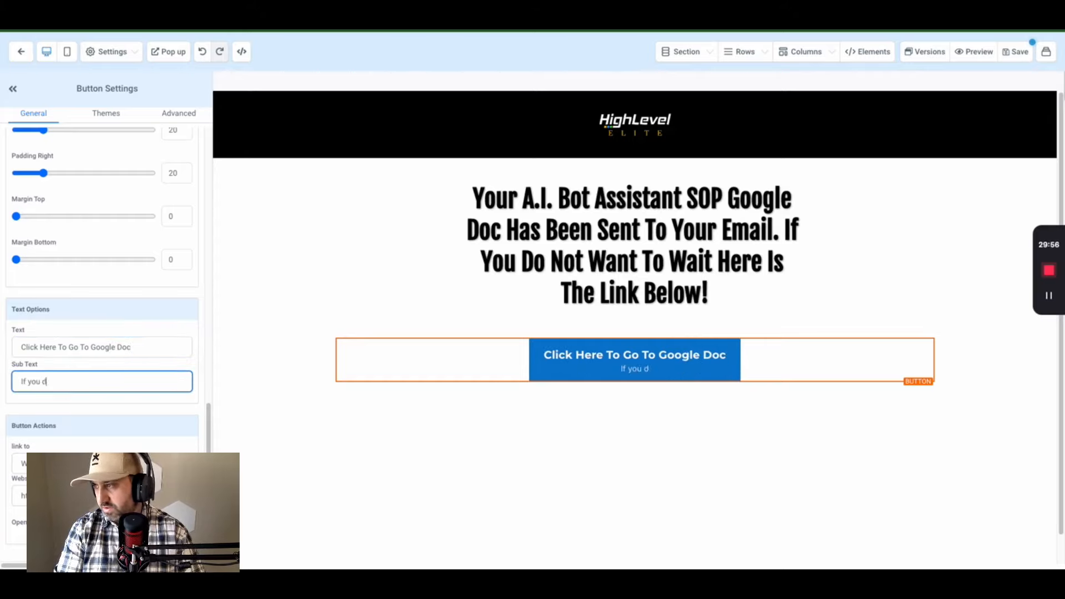
pyautogui.write('ont like clicki')
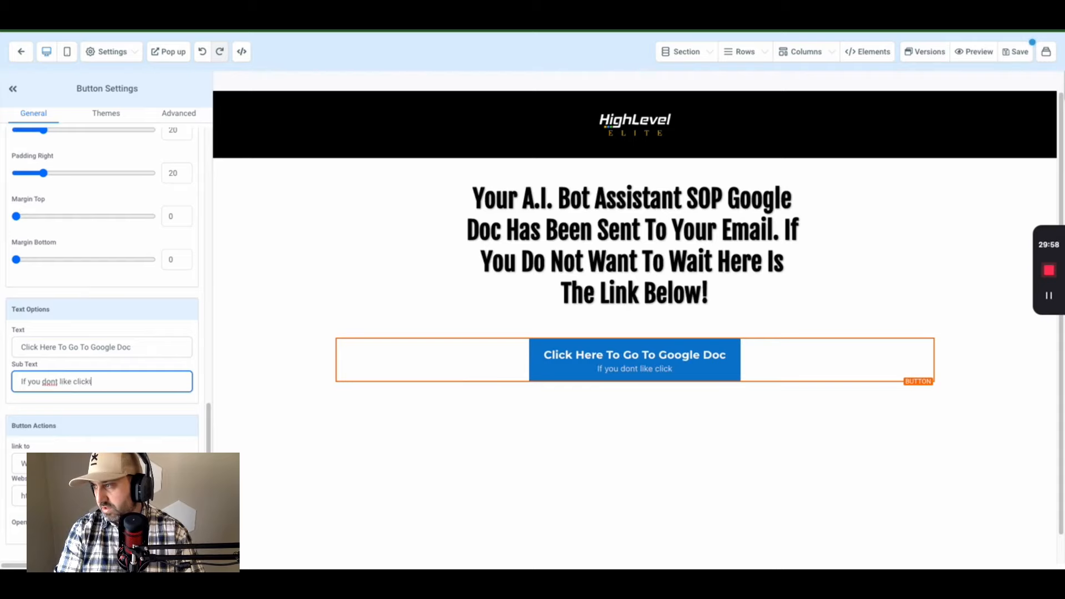
pyautogui.write('ng buttons, clic')
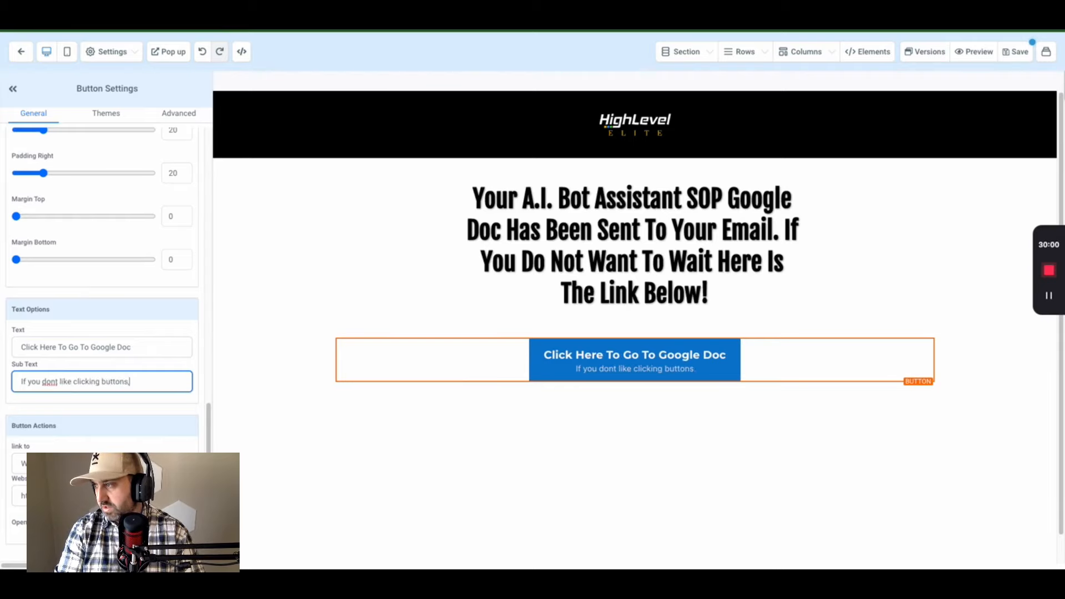
pyautogui.press('BackSpace')
pyautogui.press('BackSpace')
pyautogui.press('BackSpace')
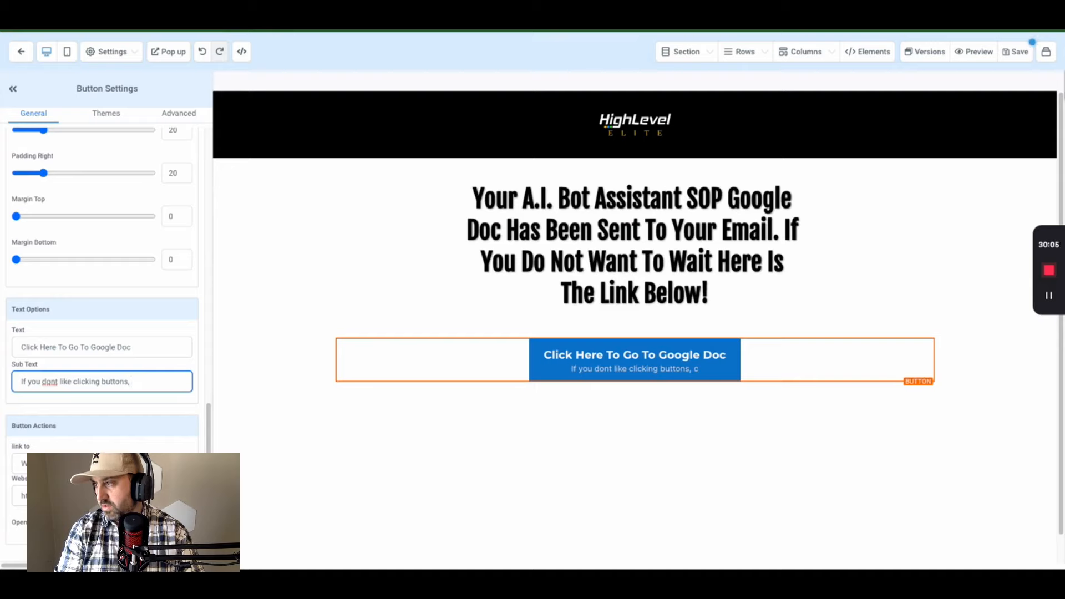
pyautogui.write('copy past')
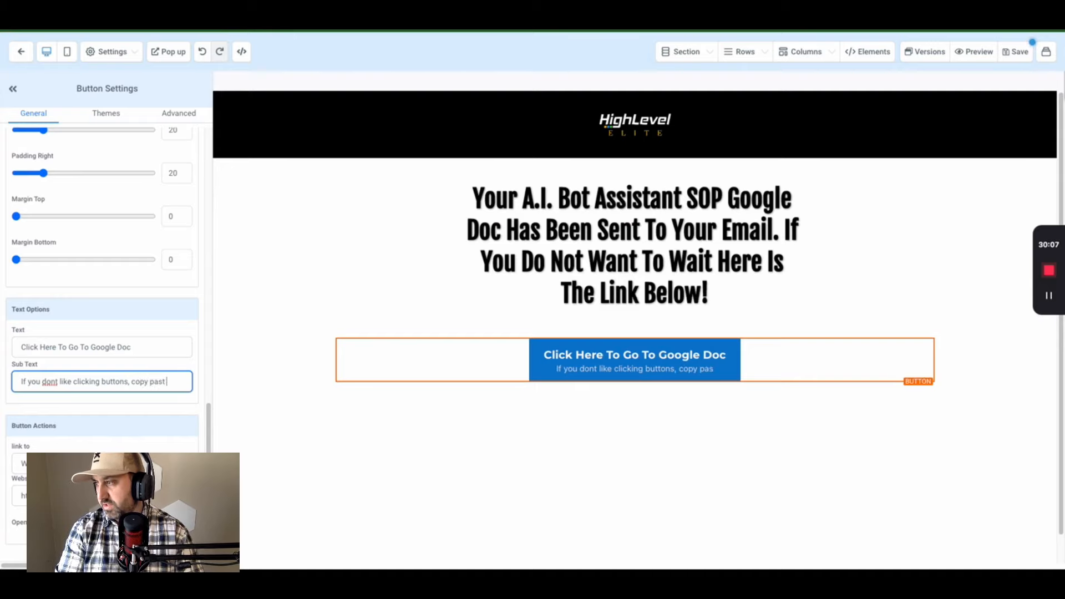
pyautogui.press('BackSpace')
pyautogui.write('e')
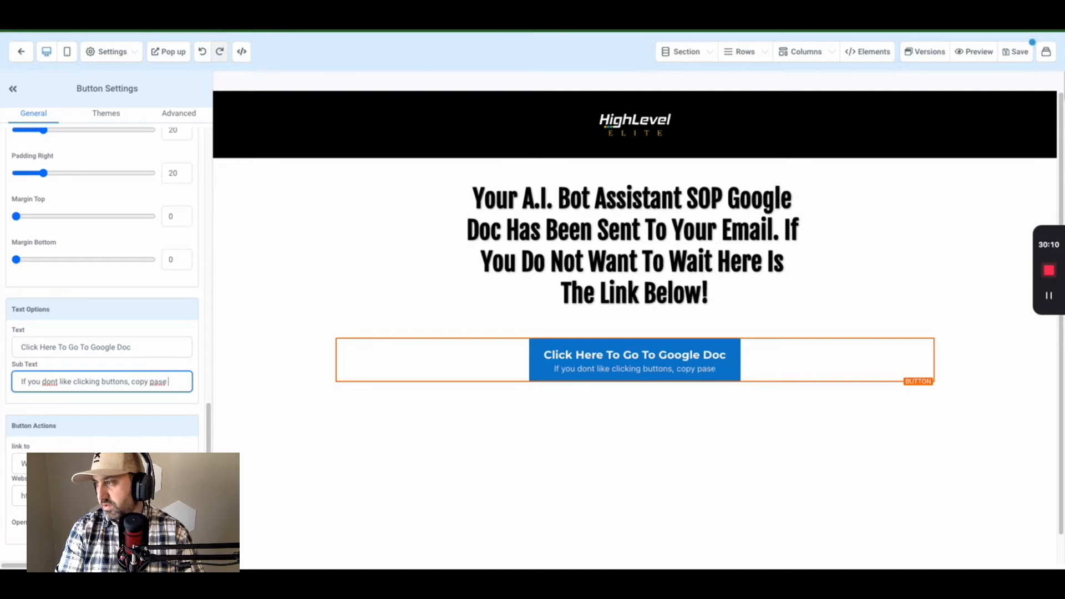
pyautogui.write('t')
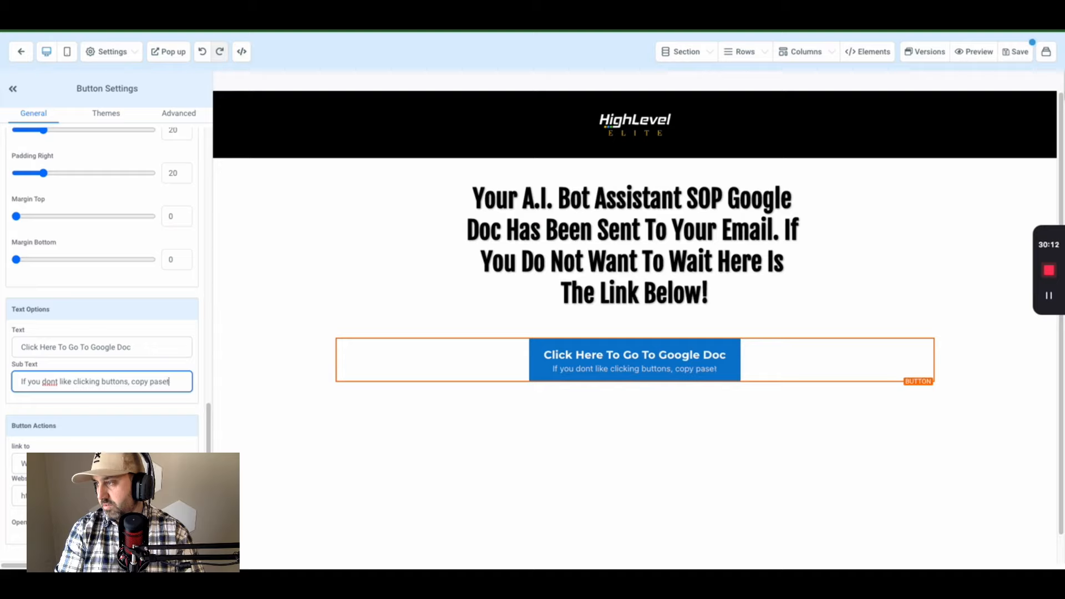
pyautogui.press('BackSpace')
pyautogui.press('BackSpace')
pyautogui.write('te the link below')
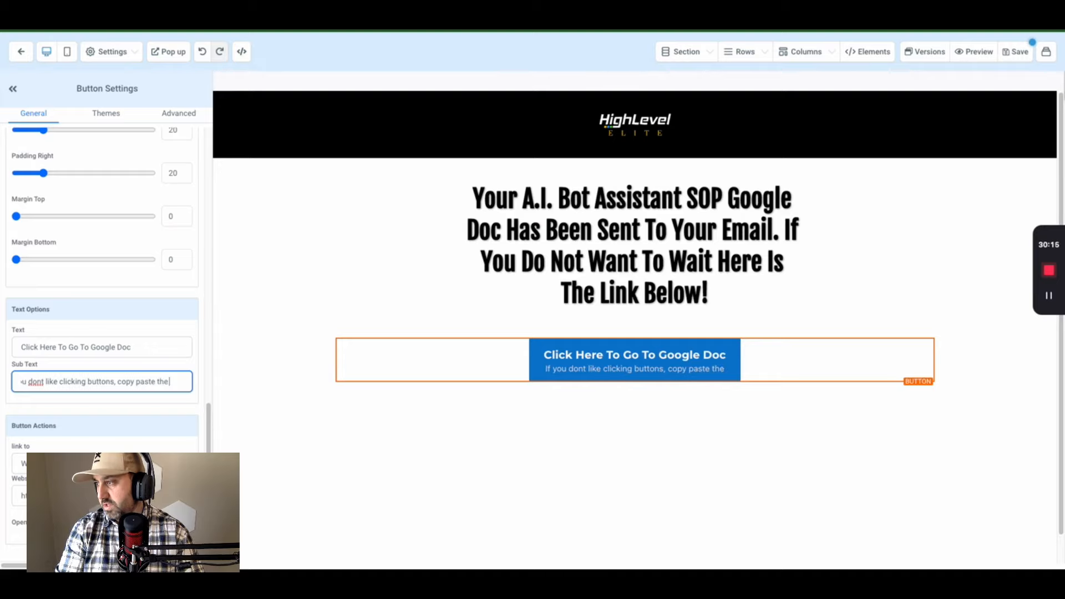
pyautogui.click(636, 383)
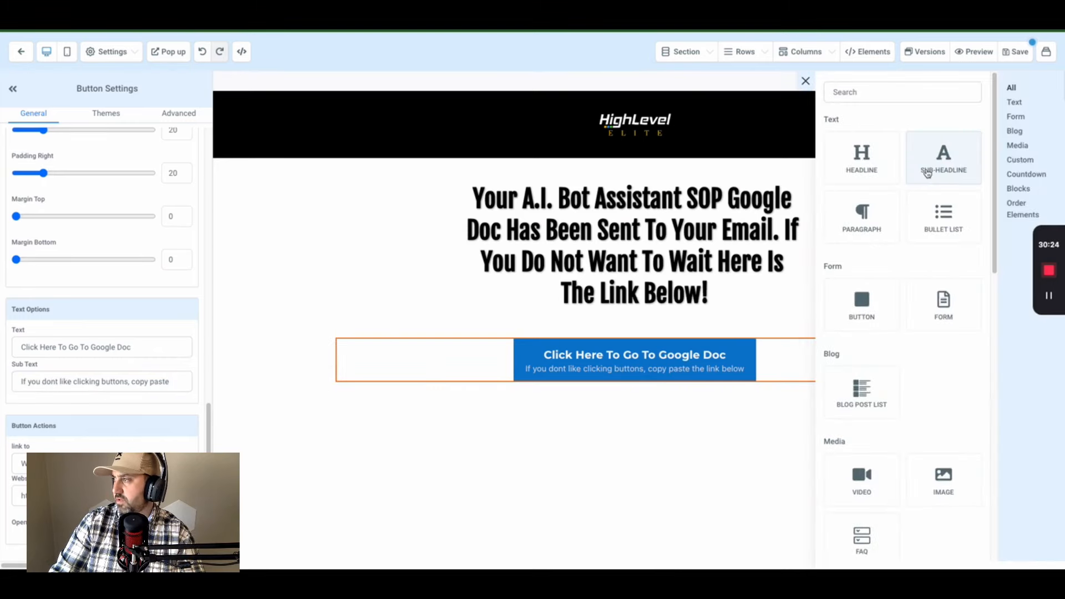
# - Add a one-column row below the button holding the pasted Google Doc link, and save
pyautogui.click(927, 174)
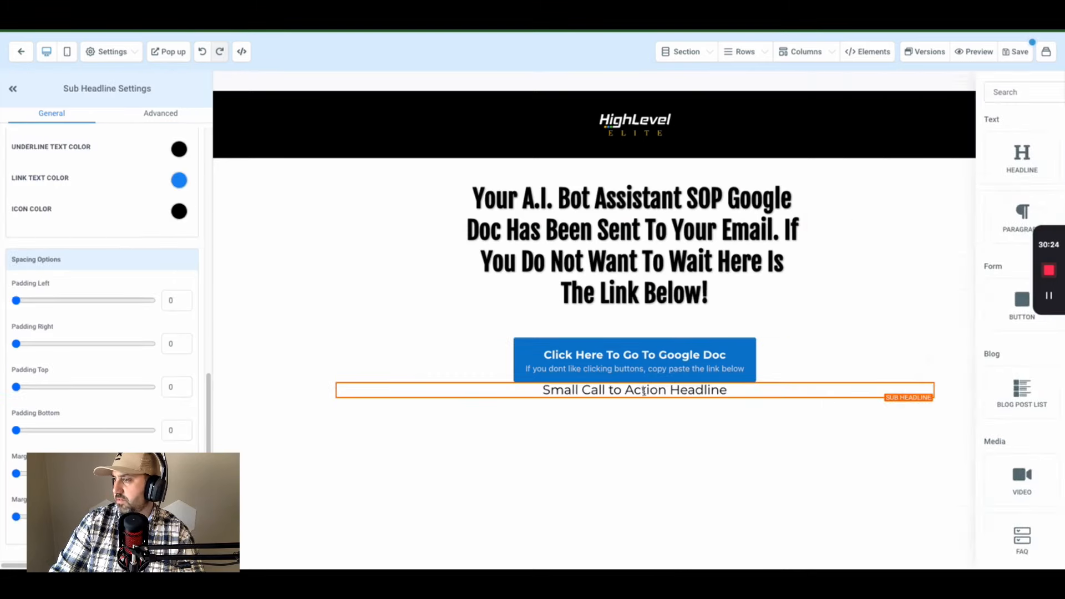
pyautogui.tripleClick(572, 392)
pyautogui.hotkey('ctrl', 'v')
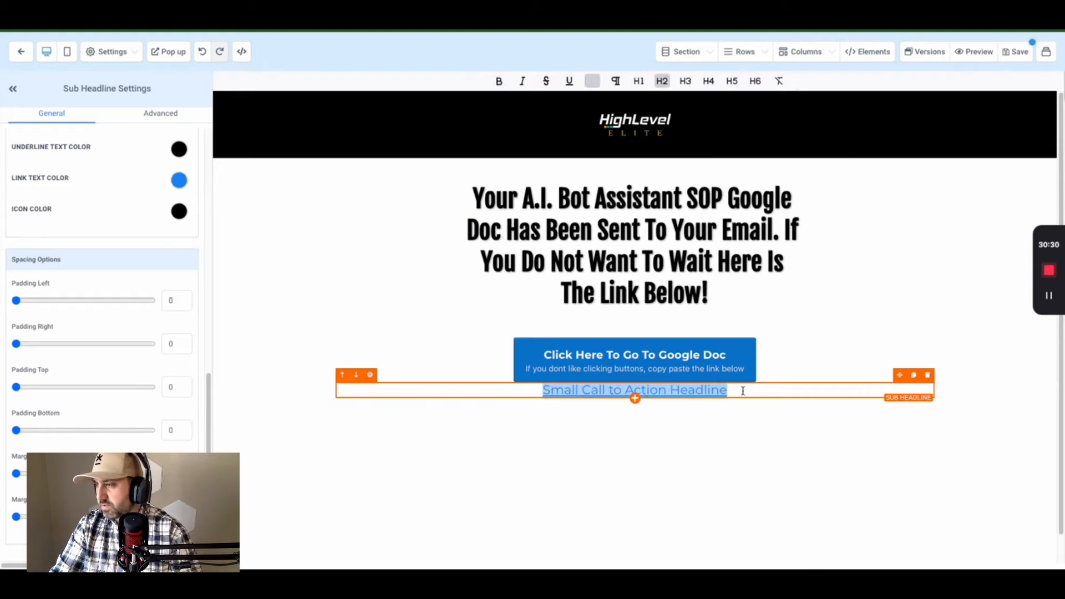
pyautogui.rightClick(678, 395)
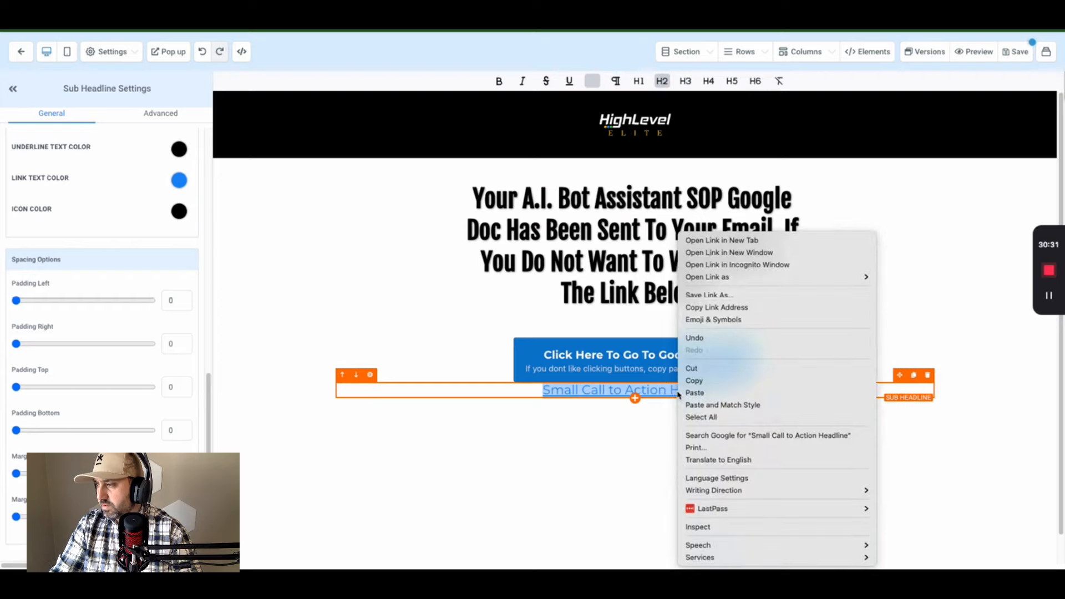
pyautogui.click(642, 443)
pyautogui.click(927, 375)
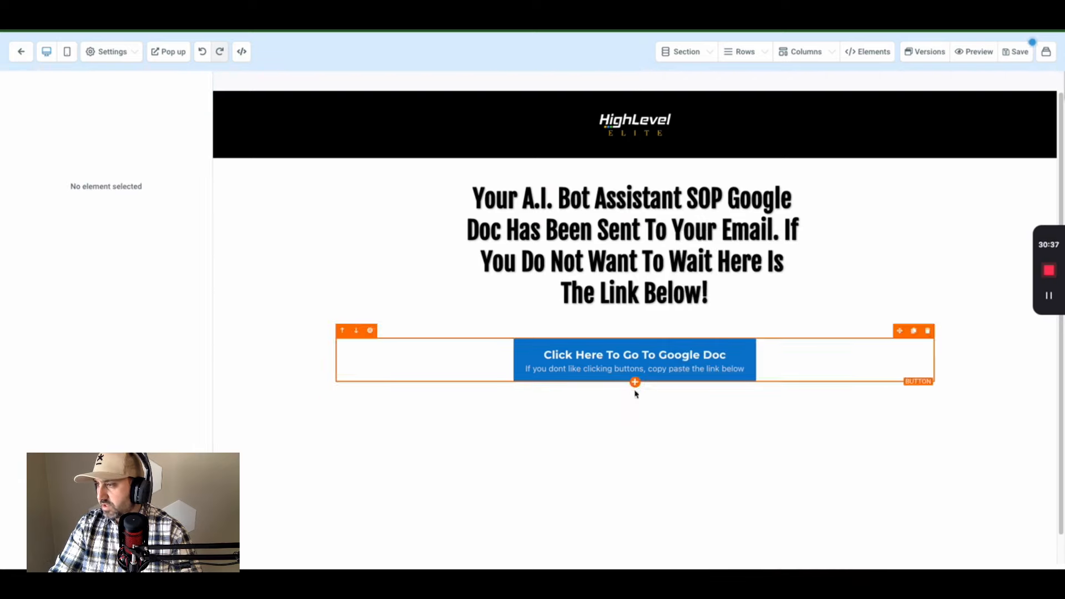
pyautogui.click(635, 383)
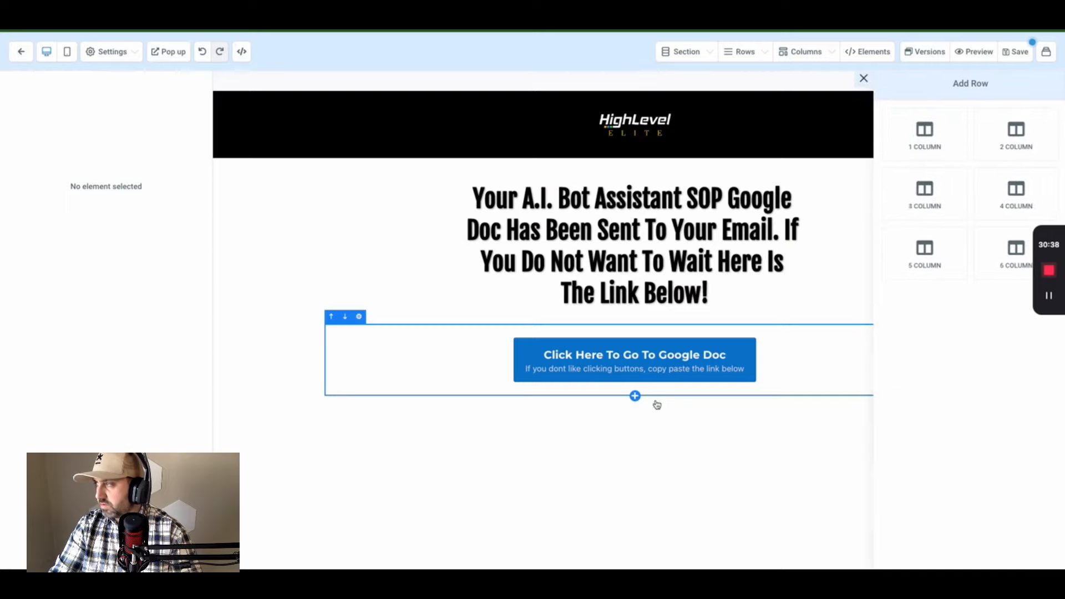
pyautogui.click(945, 145)
pyautogui.click(635, 437)
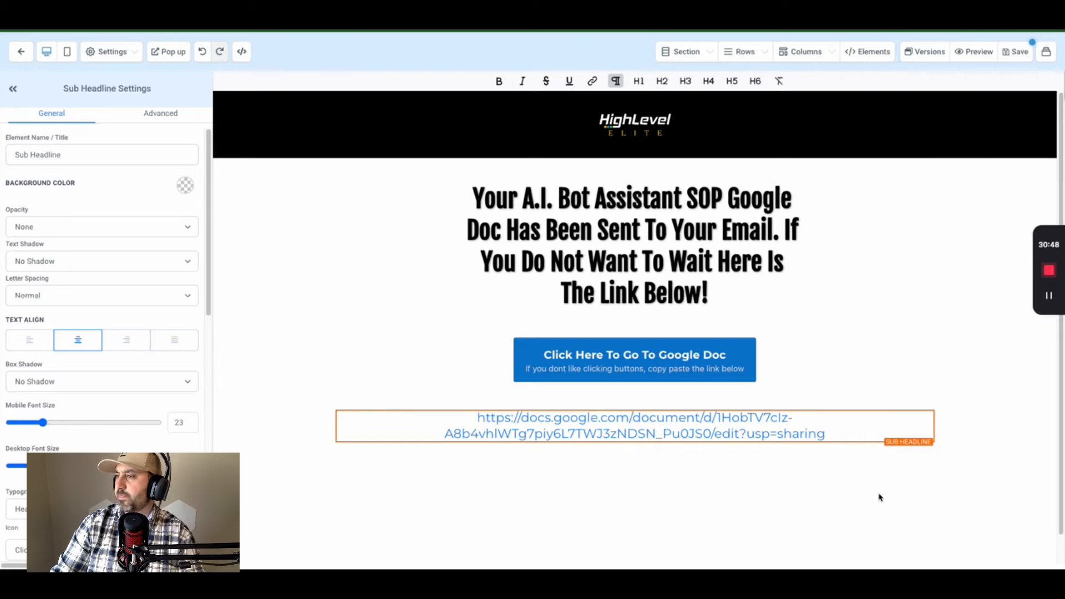
pyautogui.click(1017, 52)
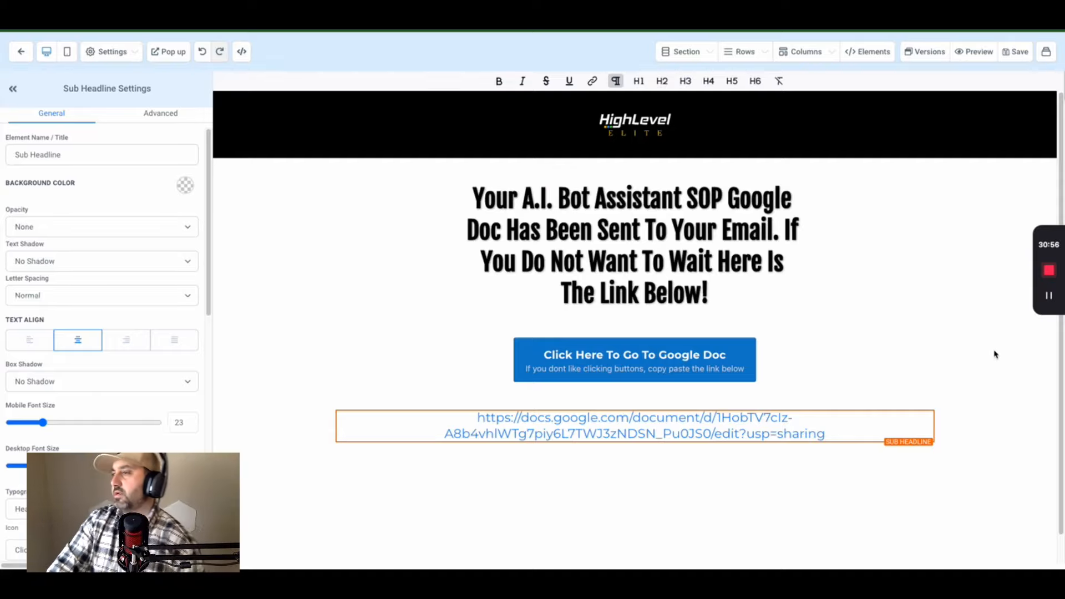
# - Add a comma after 'Wait' in the headline, save the page, and return to the funnel
pyautogui.click(713, 269)
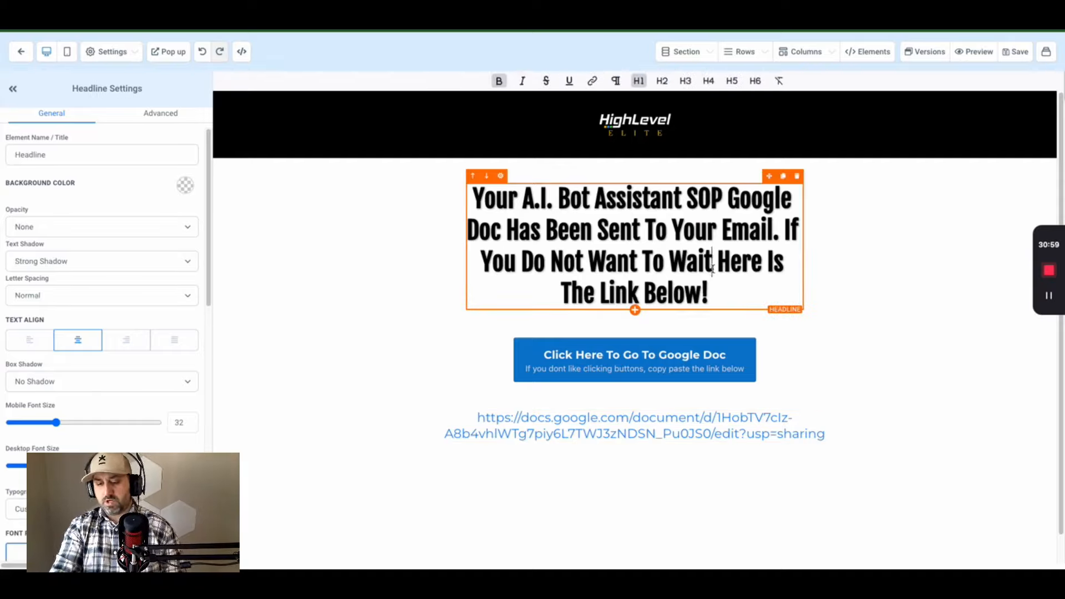
pyautogui.write(',')
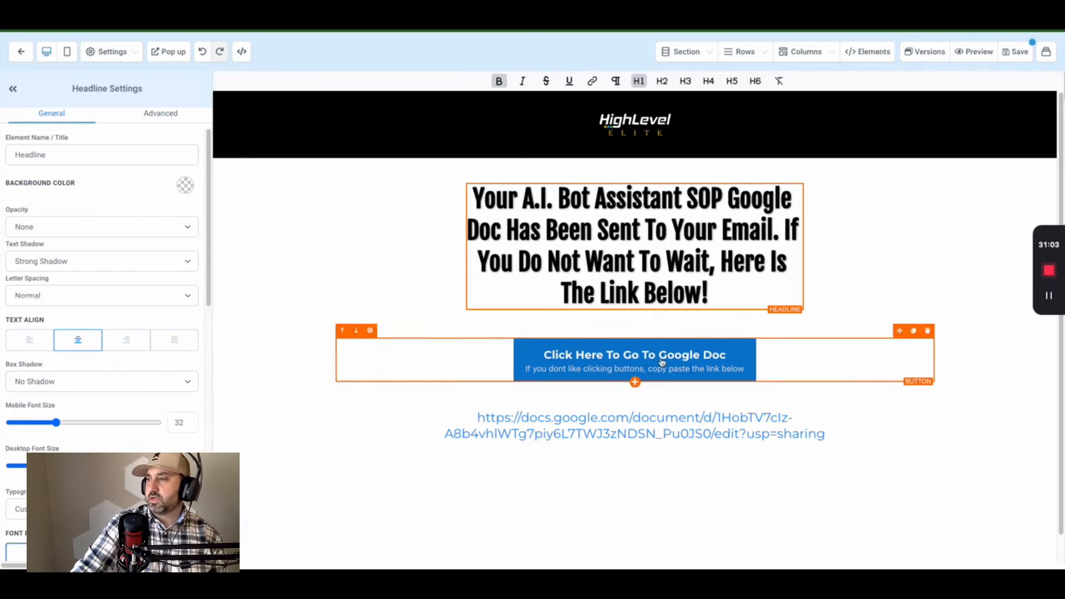
pyautogui.click(1024, 53)
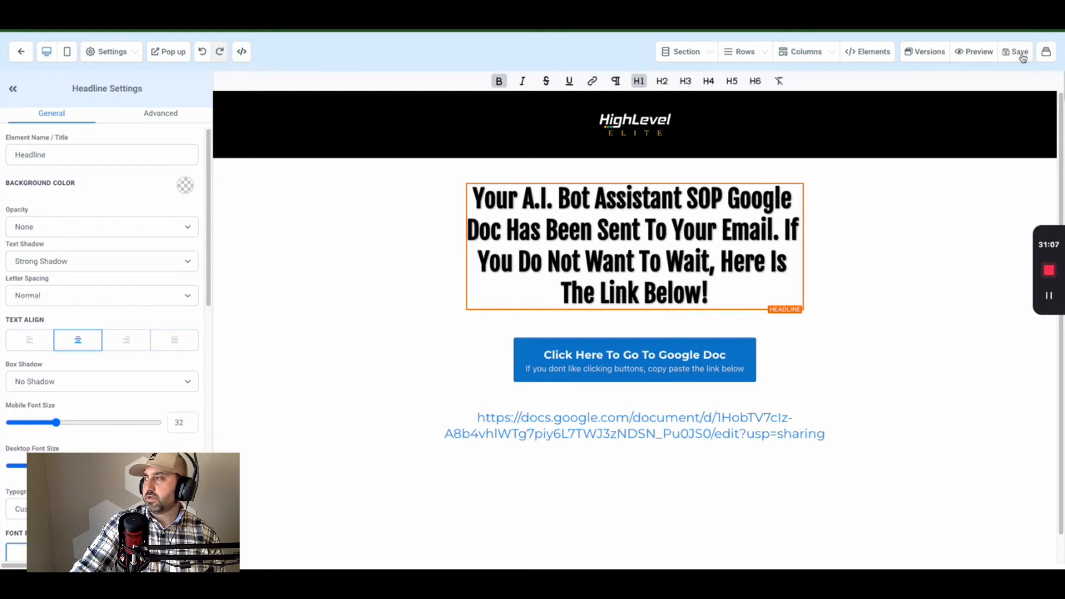
pyautogui.click(20, 56)
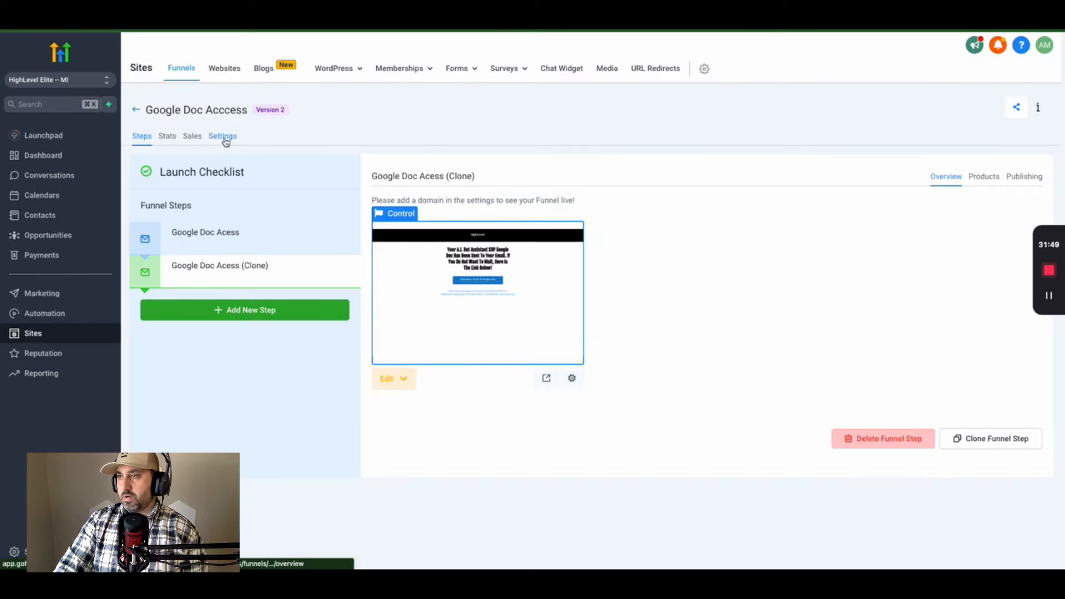
pyautogui.click(225, 137)
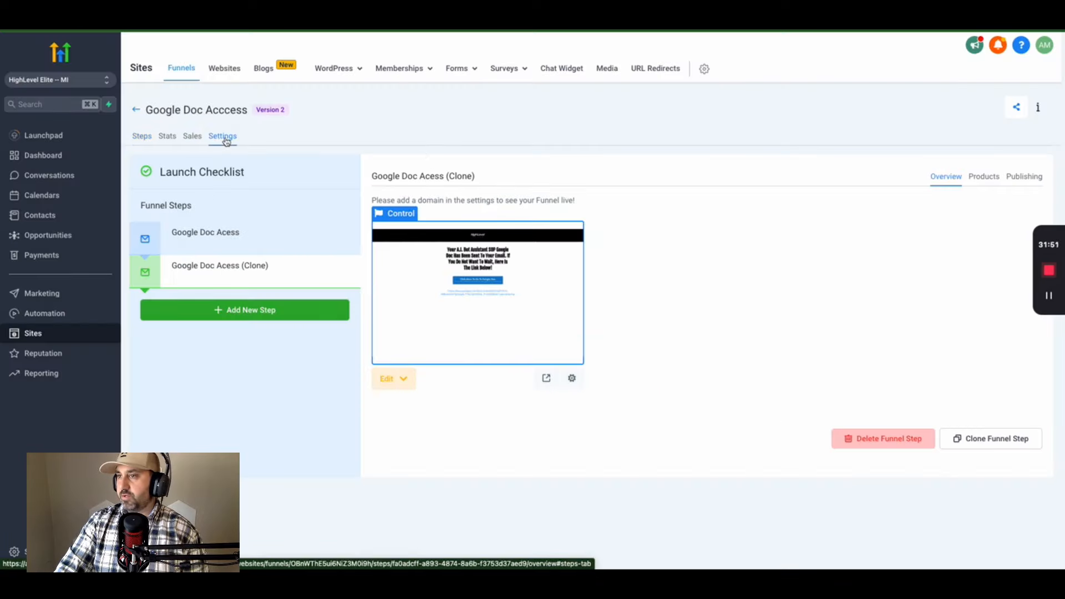
pyautogui.click(742, 205)
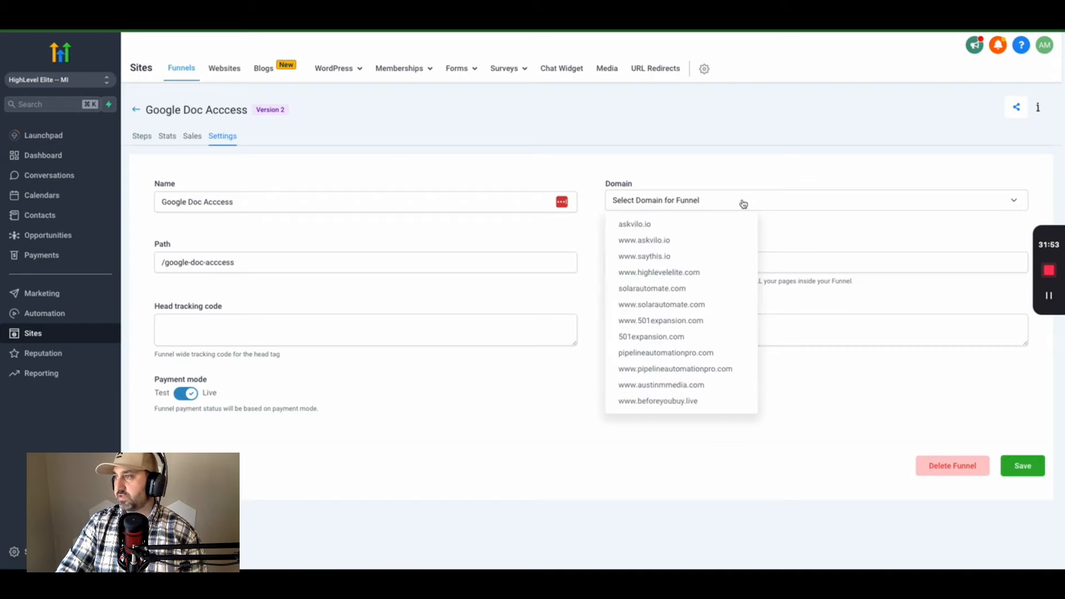
pyautogui.click(668, 274)
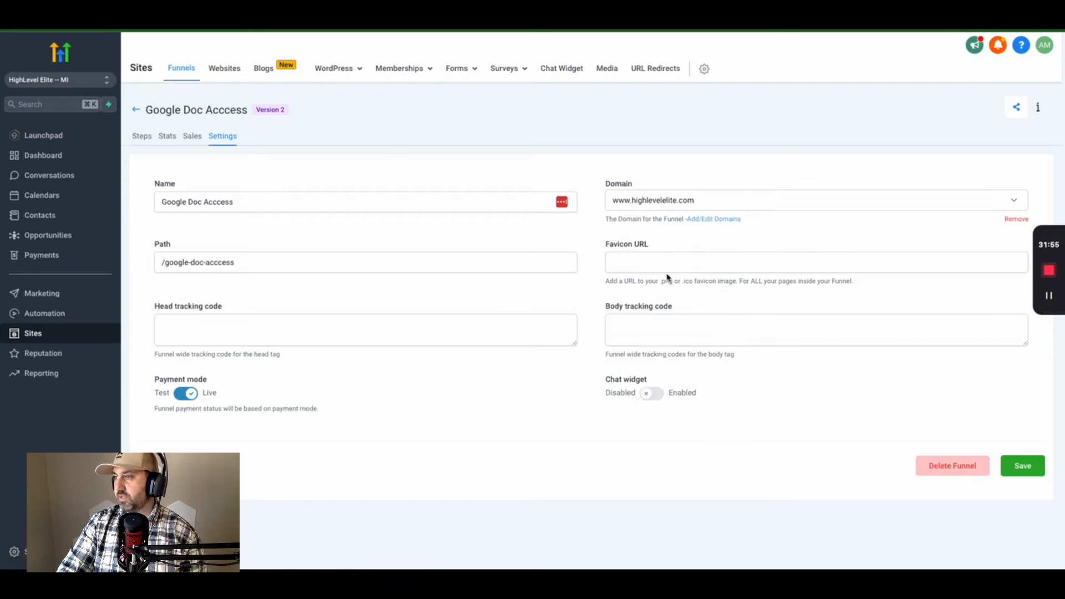
pyautogui.click(1032, 469)
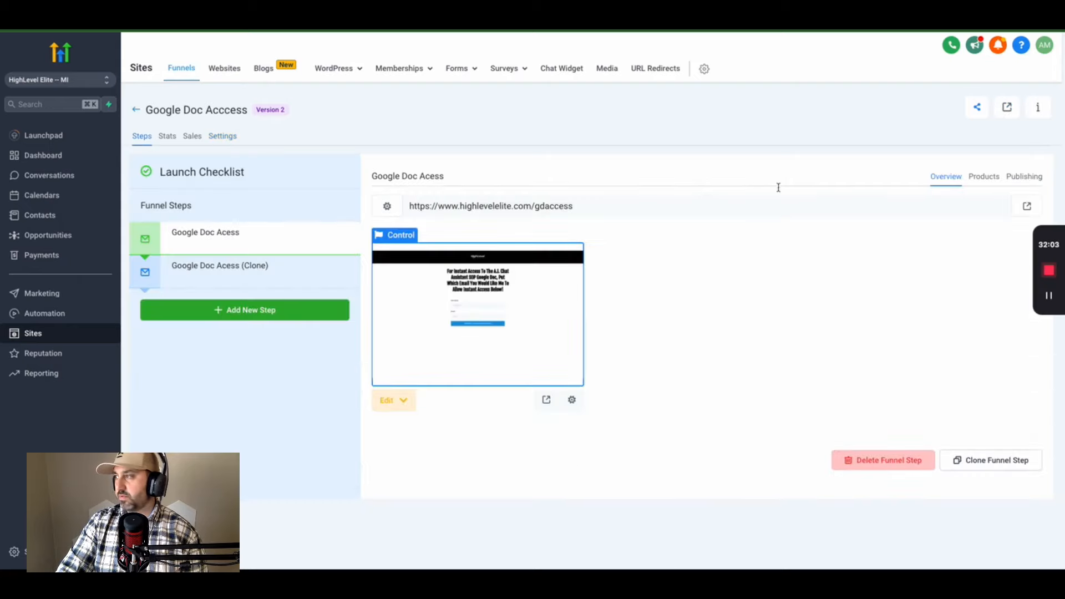
# - Replace the step path /gdaccess with /ai-google-doc-access and update the step
pyautogui.click(1025, 176)
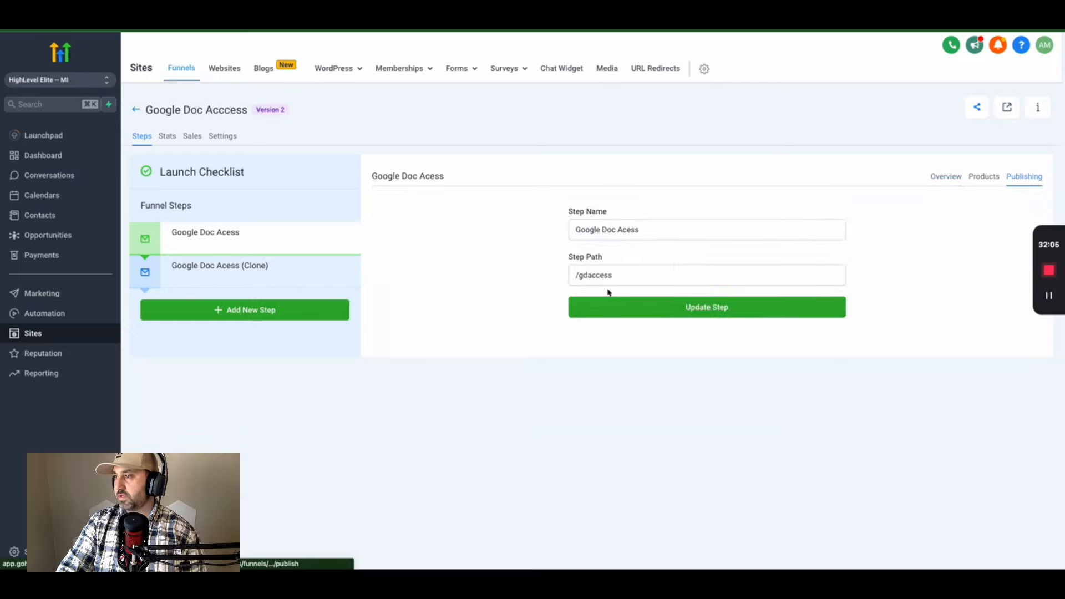
pyautogui.moveTo(616, 277); pyautogui.dragTo(579, 276)
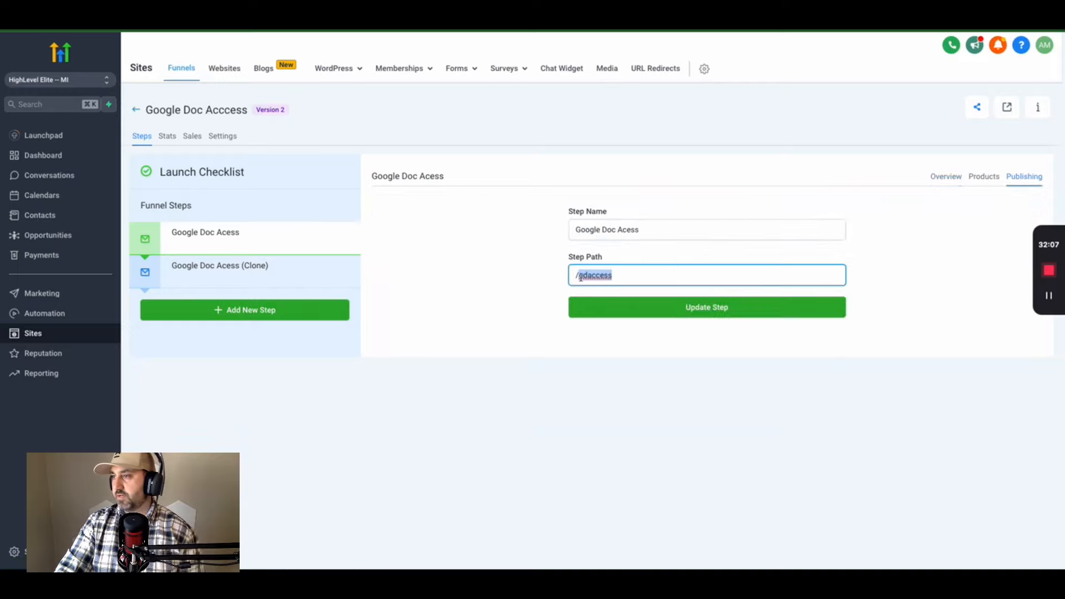
pyautogui.write('gle-doc-')
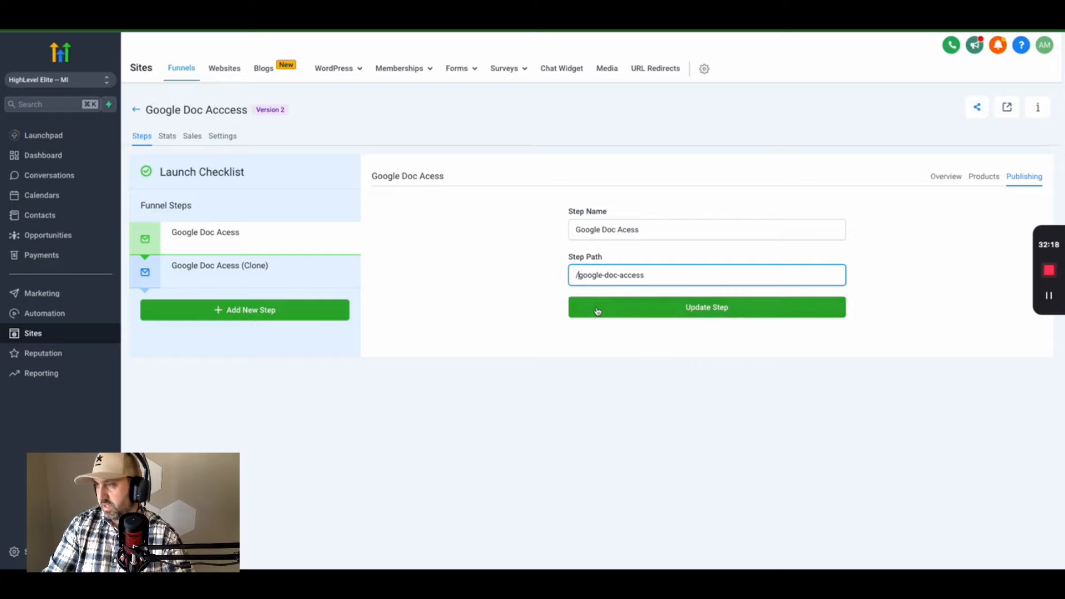
pyautogui.write('A')
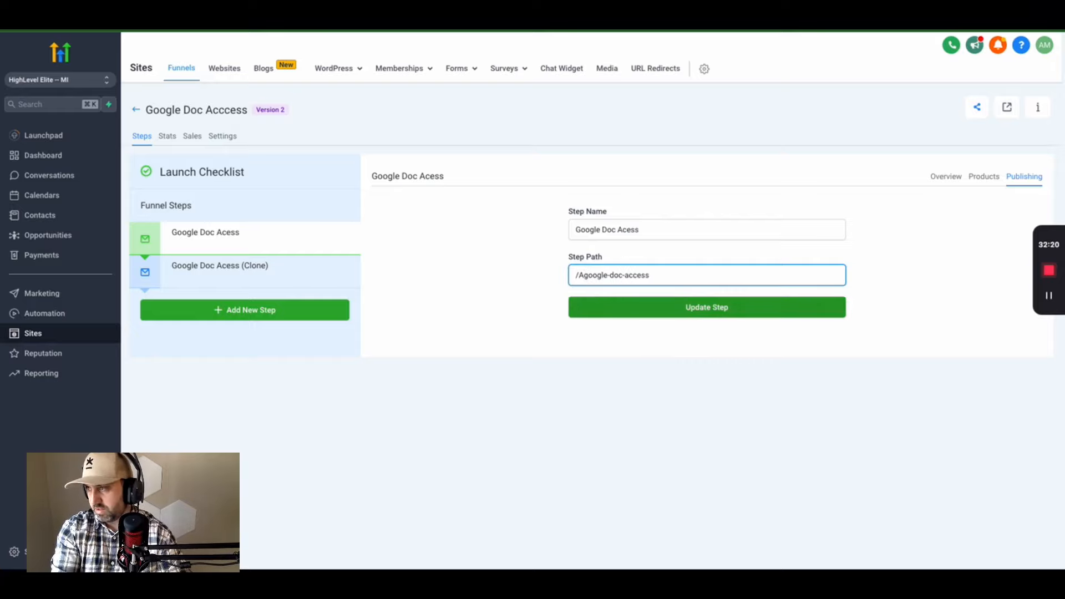
pyautogui.write('l')
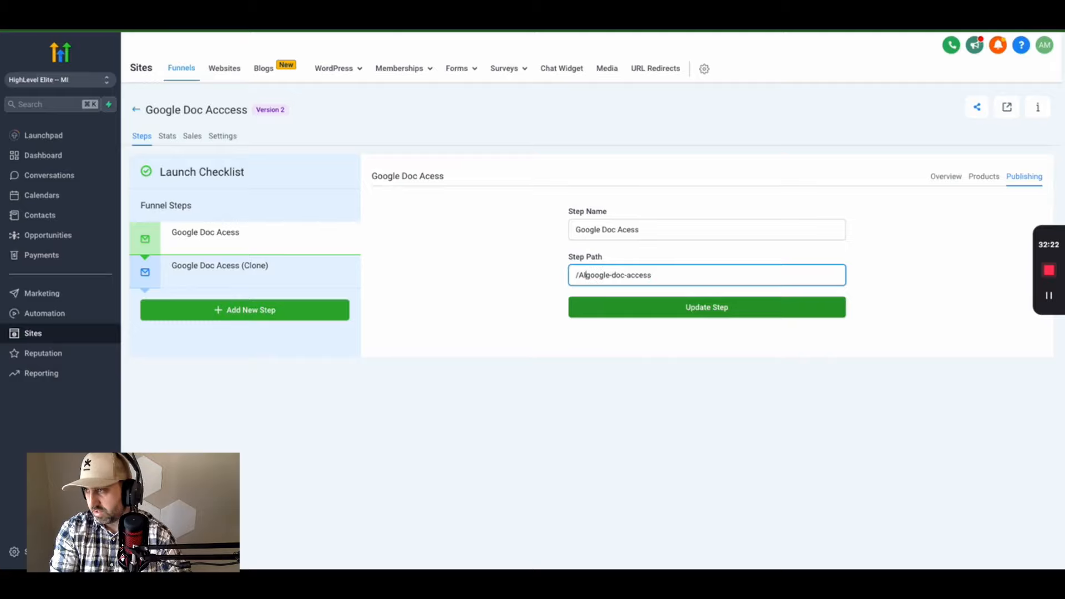
pyautogui.write('-')
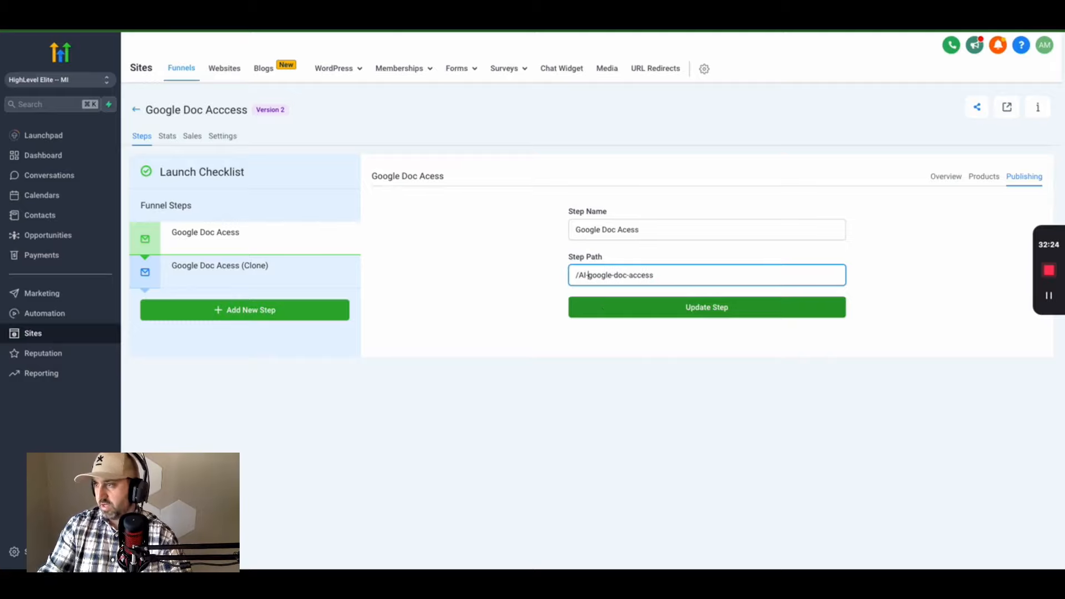
pyautogui.click(672, 310)
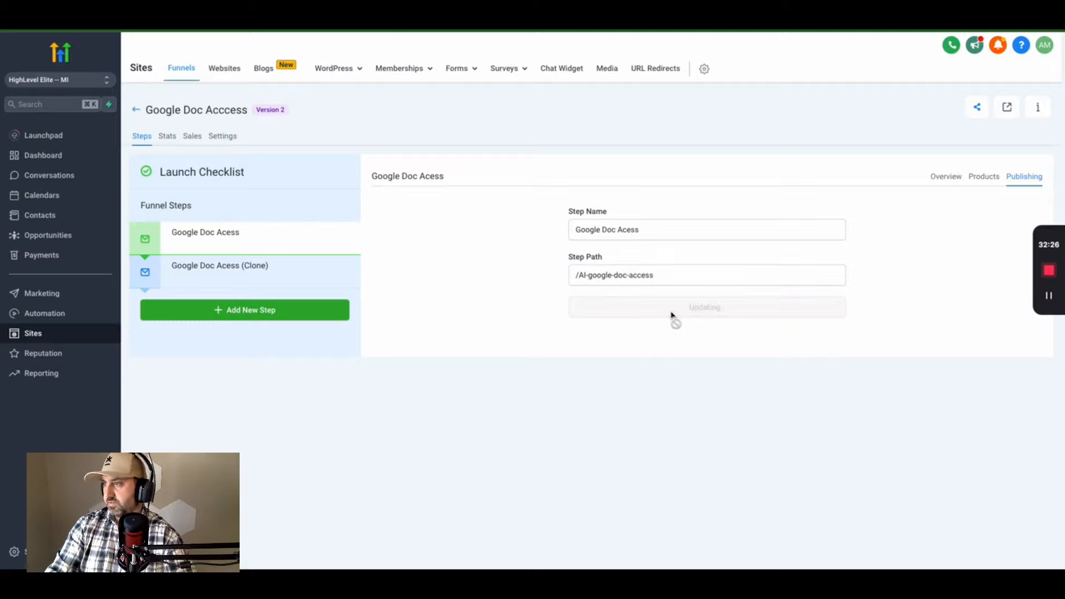
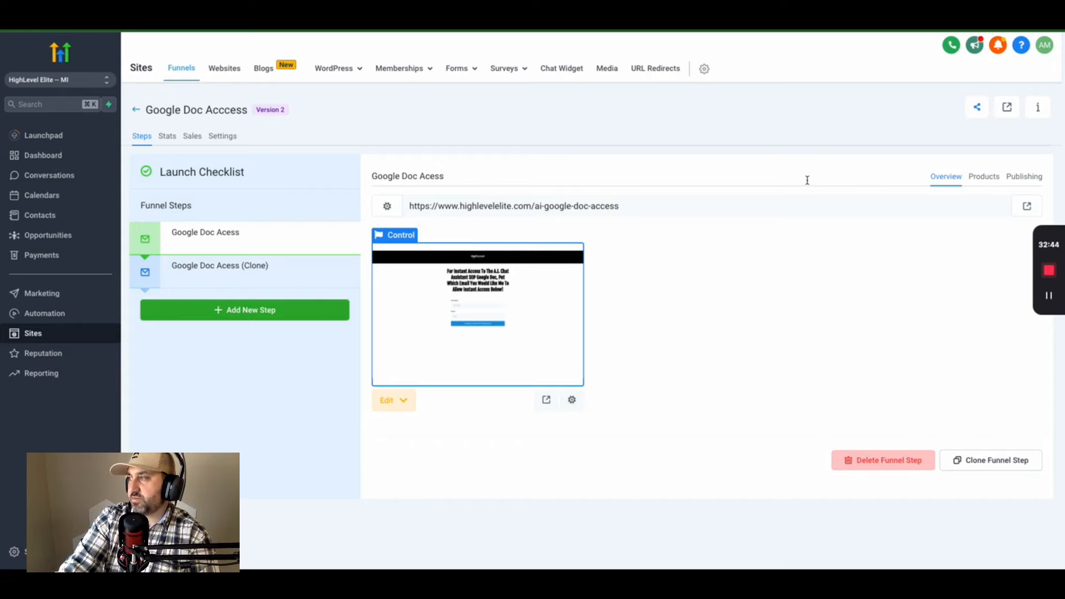
# - Open the live opt-in page in a new tab and submit a test first name and Gmail address
pyautogui.click(1031, 207)
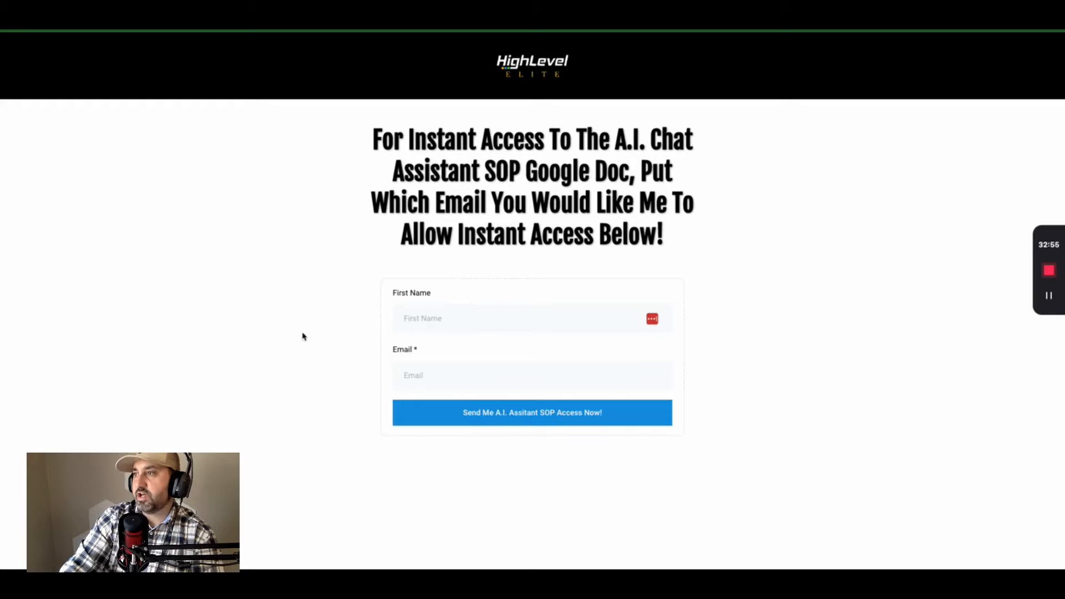
pyautogui.click(419, 317)
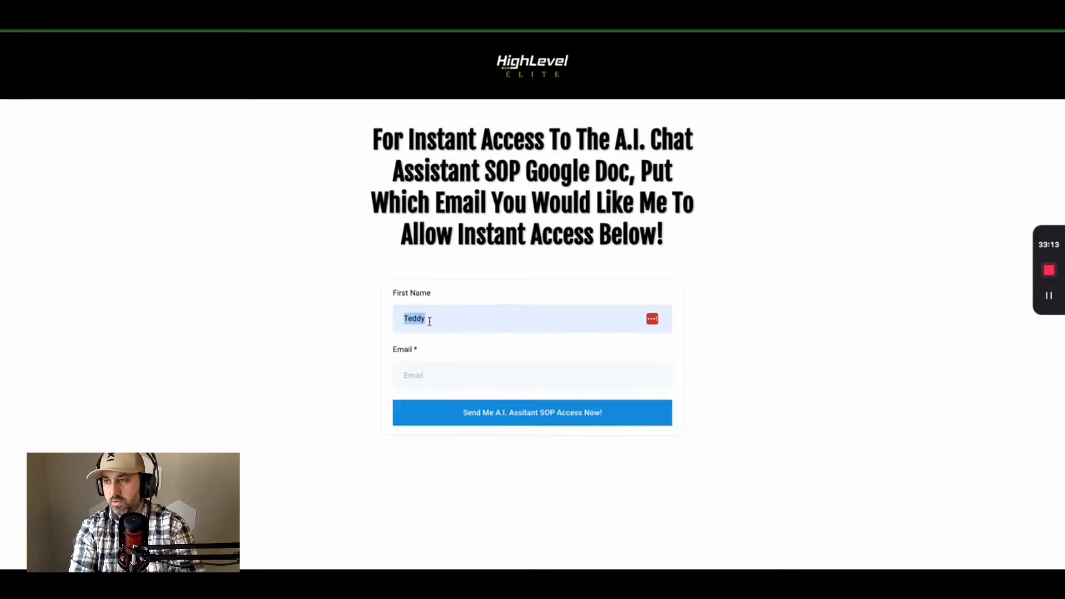
pyautogui.press('Tab')
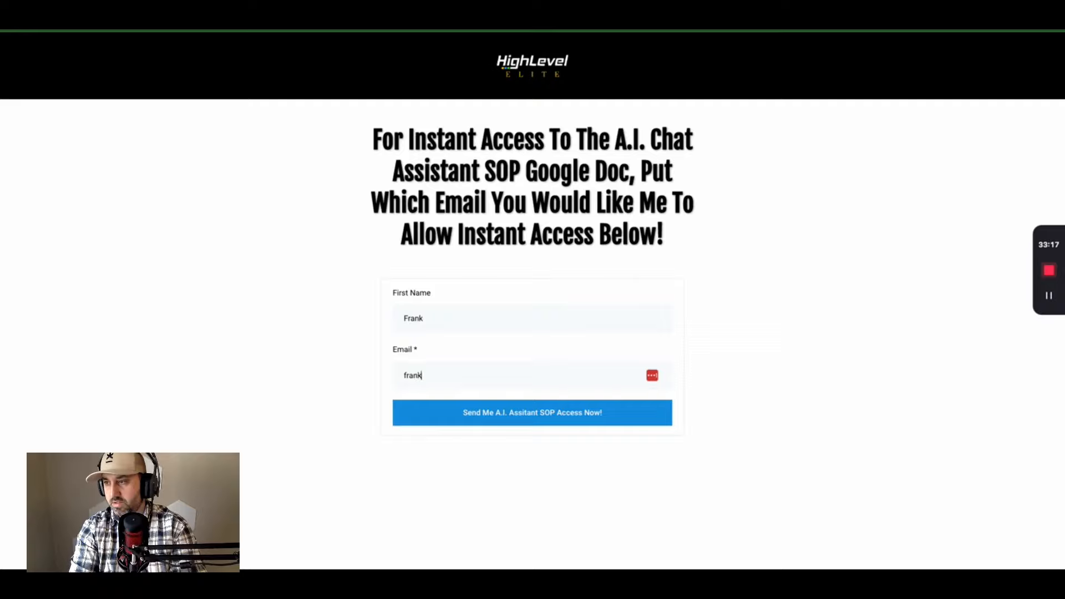
pyautogui.press('BackSpace')
pyautogui.press('BackSpace')
pyautogui.press('BackSpace')
pyautogui.press('BackSpace')
pyautogui.press('BackSpace')
pyautogui.press('BackSpace')
pyautogui.press('BackSpace')
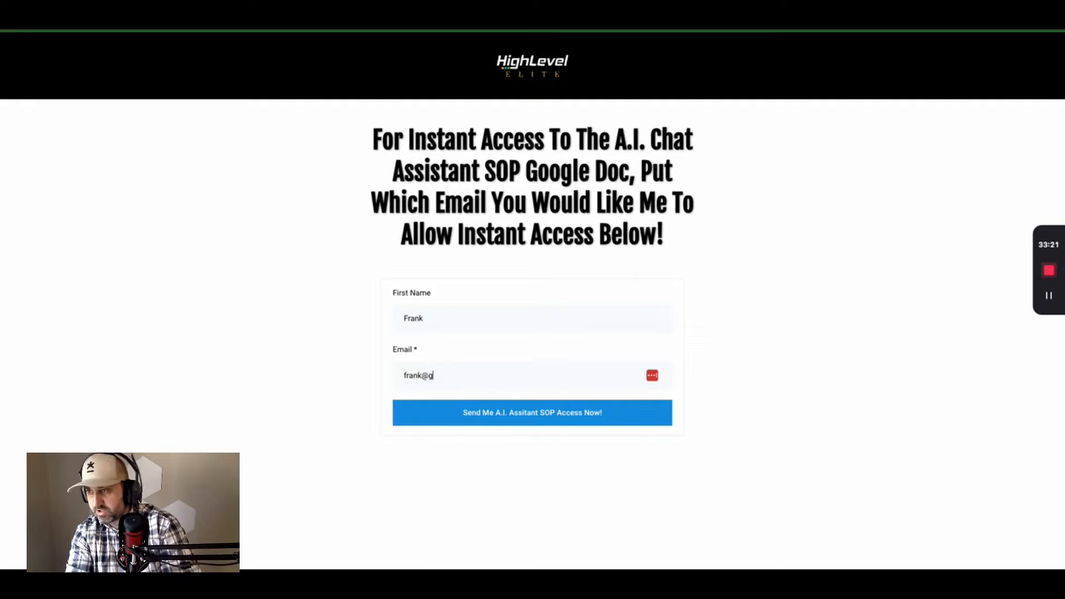
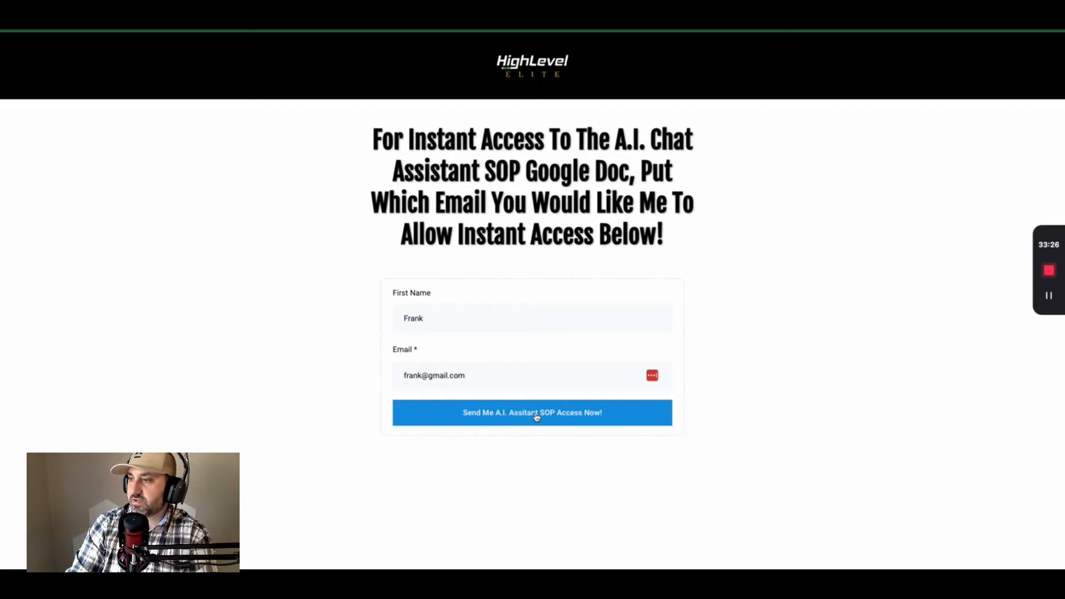
pyautogui.click(556, 416)
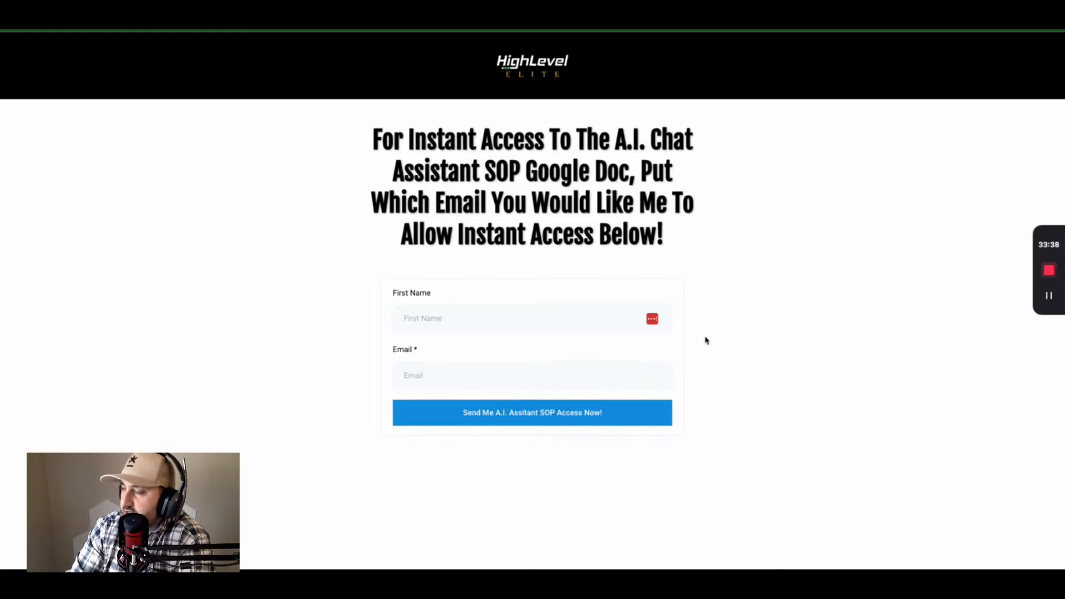
# - Open the opt-in page in the editor and select its opt-in form
pyautogui.click(222, 17)
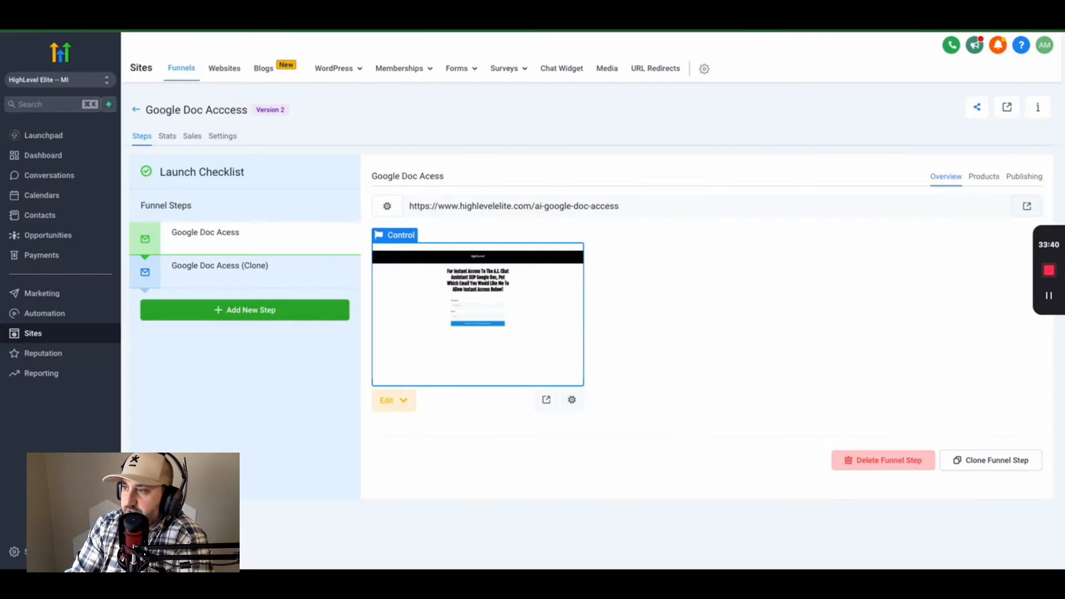
pyautogui.click(395, 409)
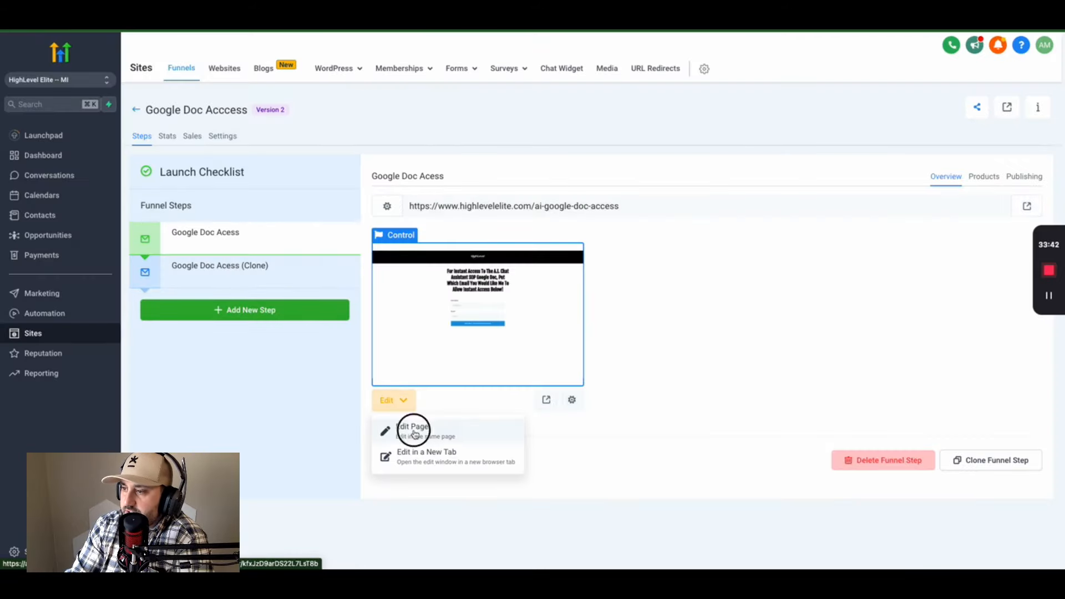
pyautogui.click(413, 429)
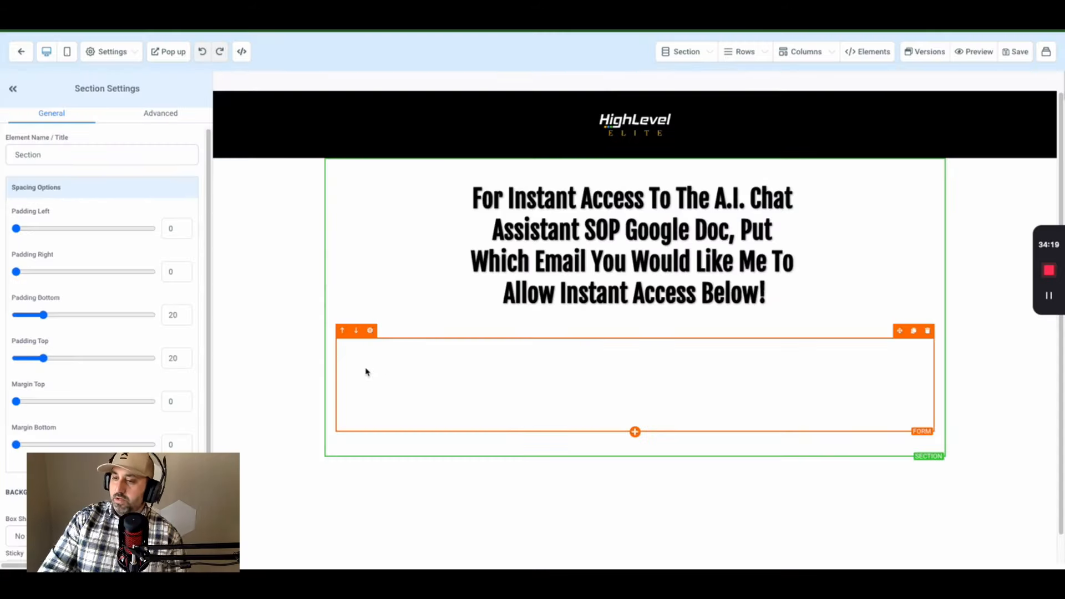
pyautogui.scroll(-2, 160, 361)
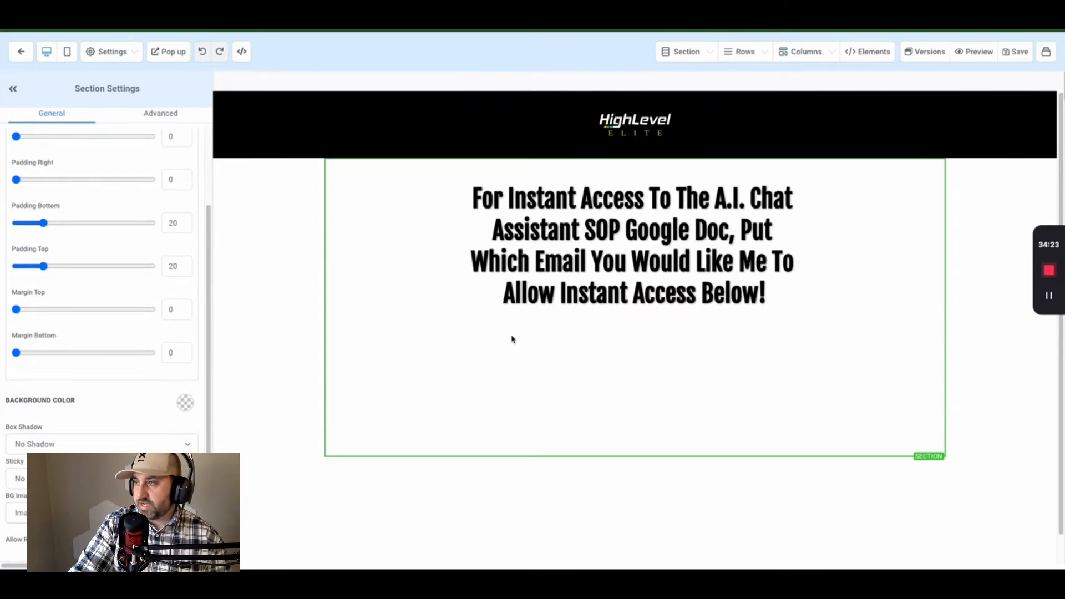
pyautogui.click(604, 378)
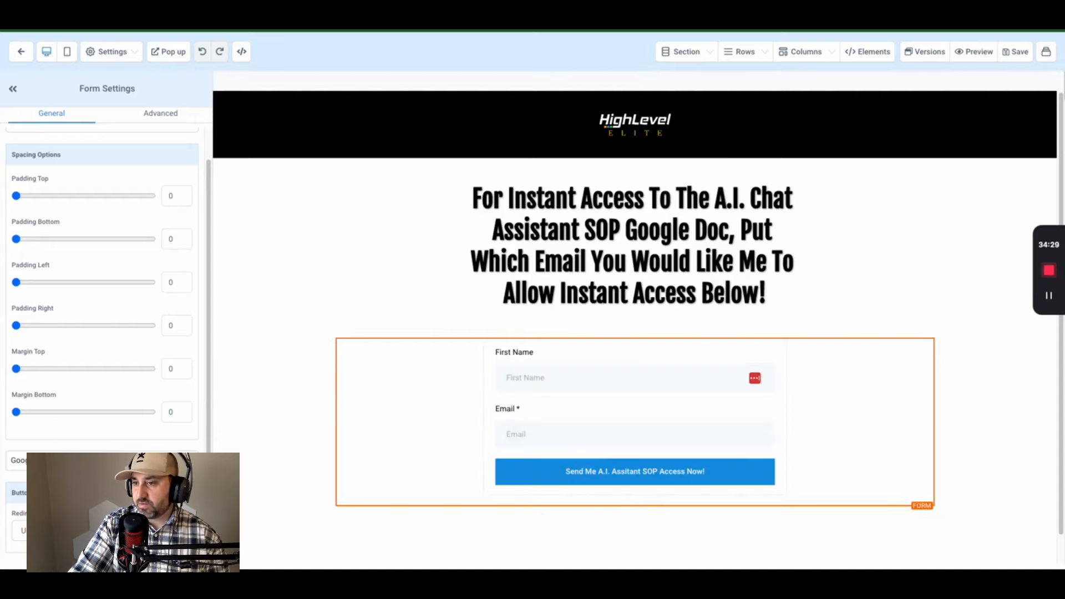
# - Change the form's after-submit Redirect option and save the page
pyautogui.click(20, 531)
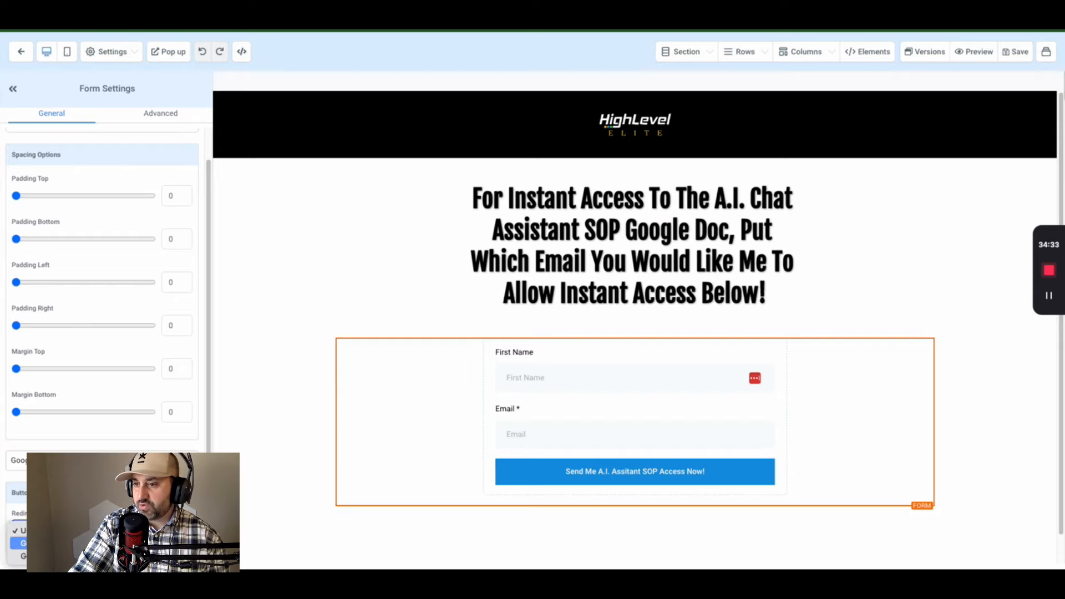
pyautogui.click(19, 556)
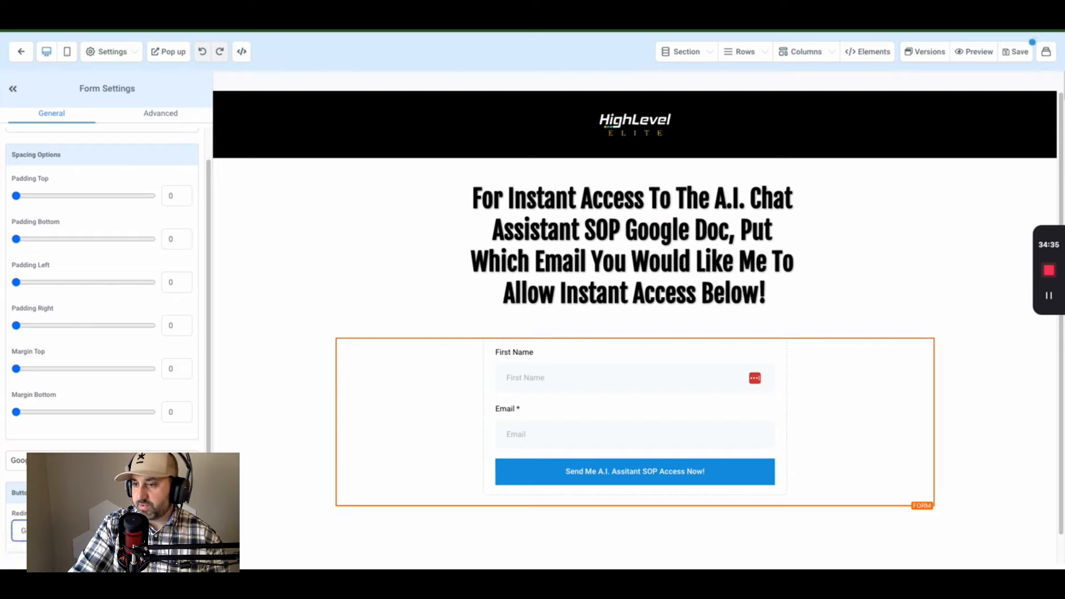
pyautogui.click(50, 531)
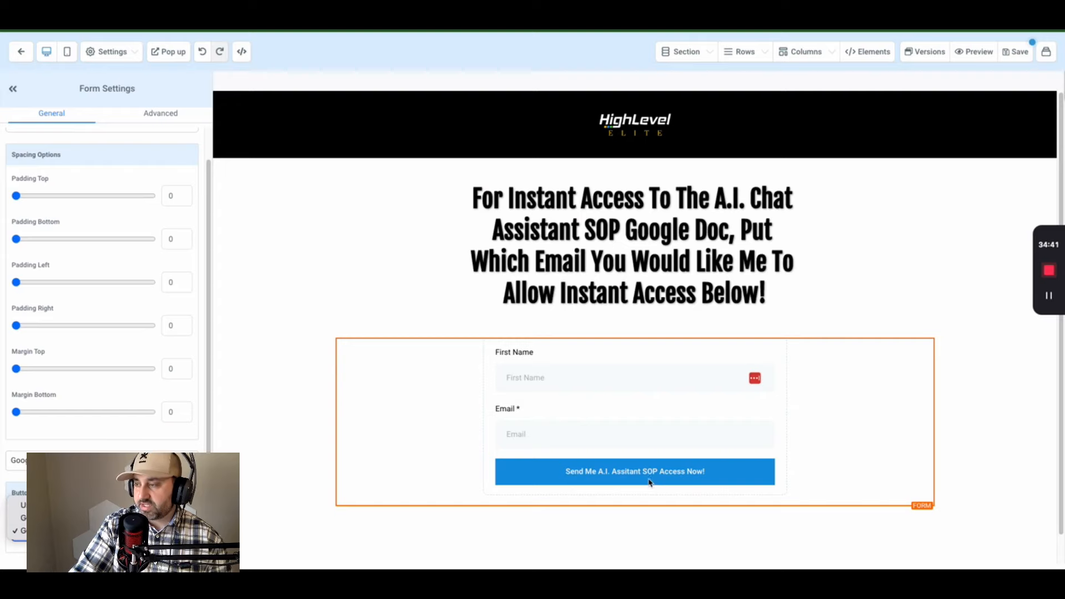
pyautogui.click(50, 519)
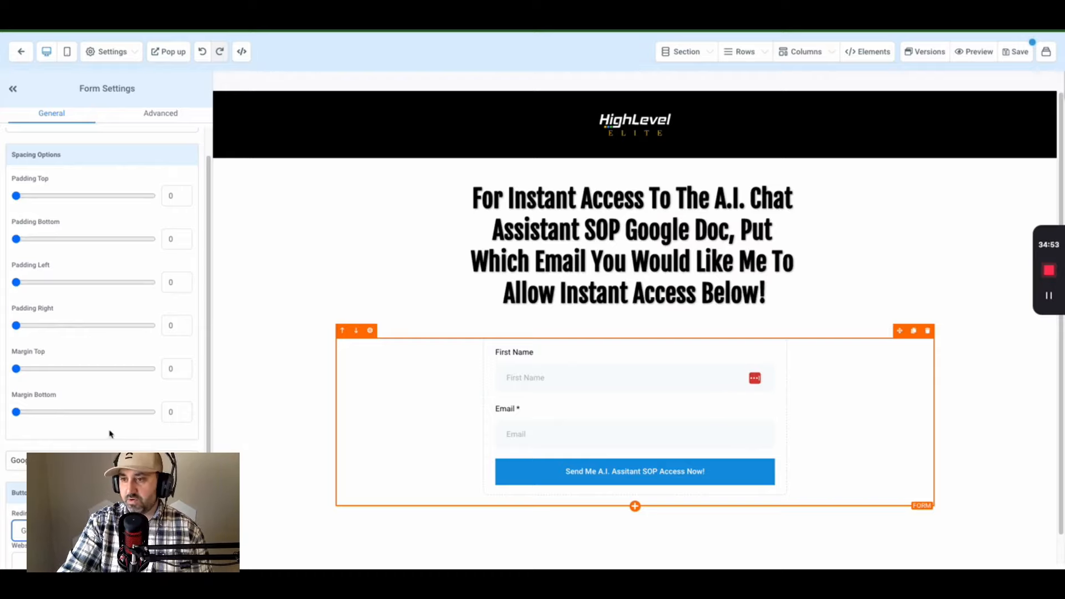
pyautogui.click(18, 531)
pyautogui.click(19, 543)
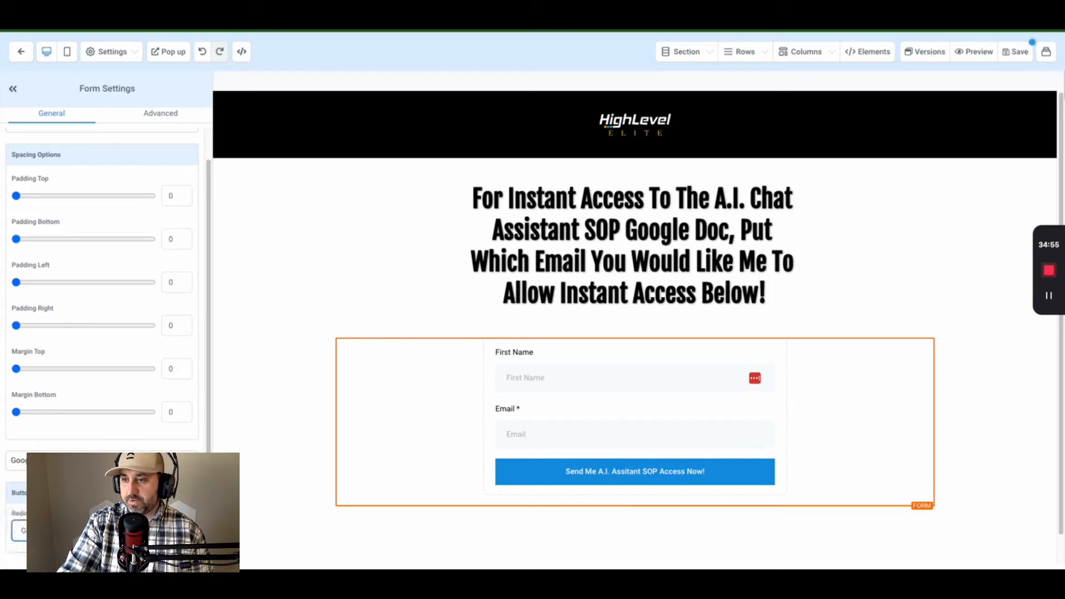
pyautogui.click(1009, 52)
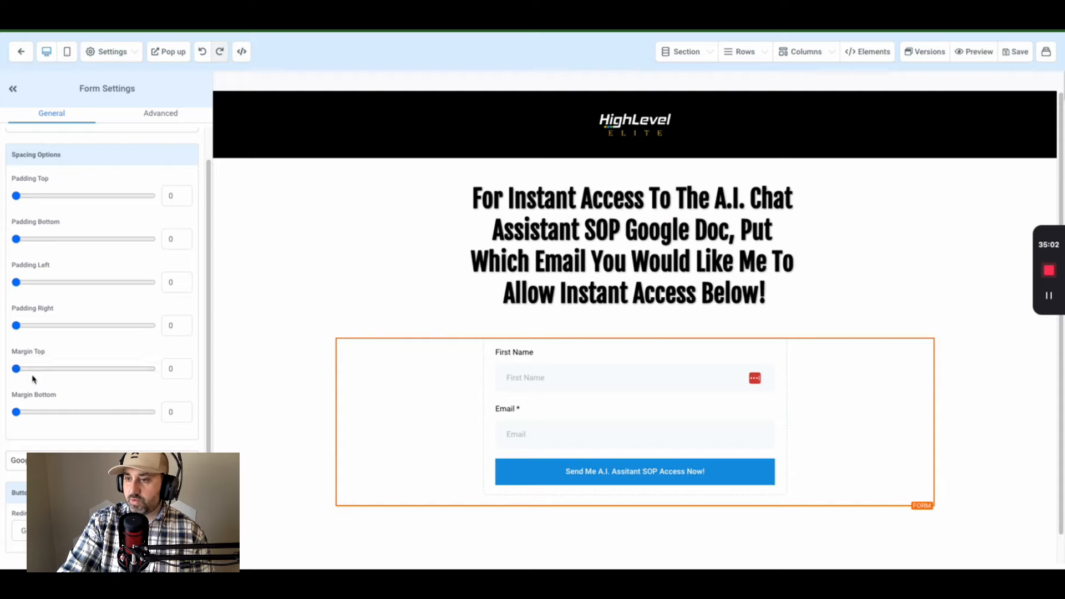
# - Reload the live opt-in page and submit a test first name and Gmail address
pyautogui.hotkey('ctrl', 'Tab')
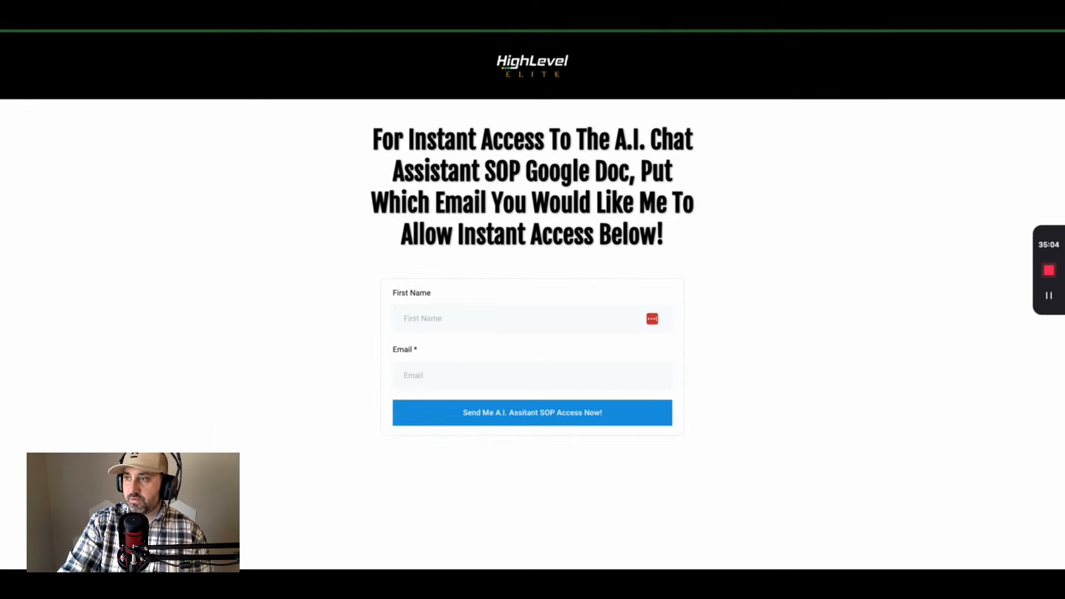
pyautogui.hotkey('ctrl', 'r')
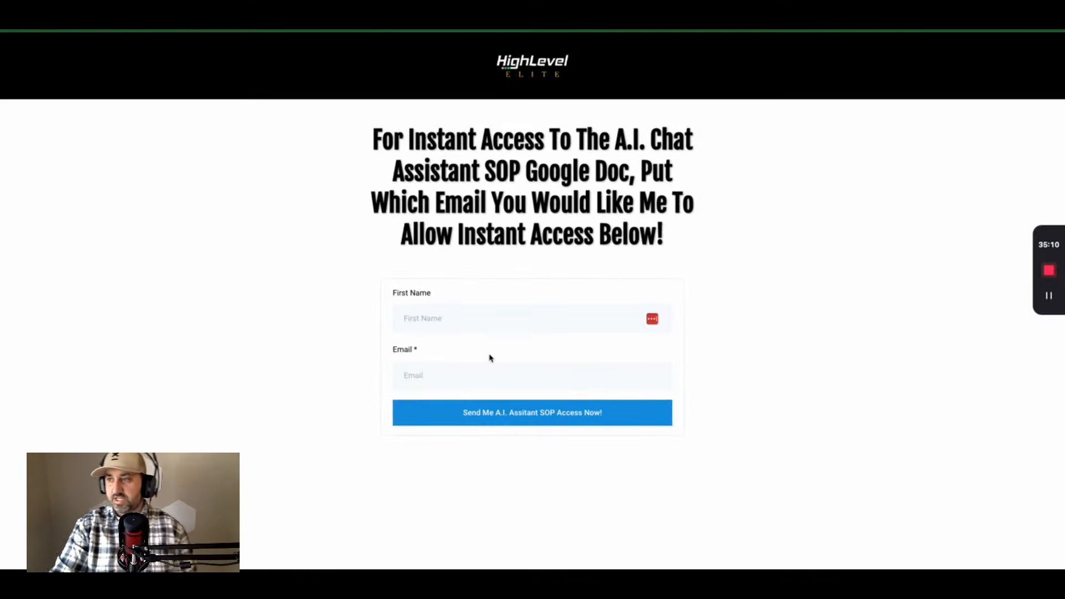
pyautogui.click(480, 319)
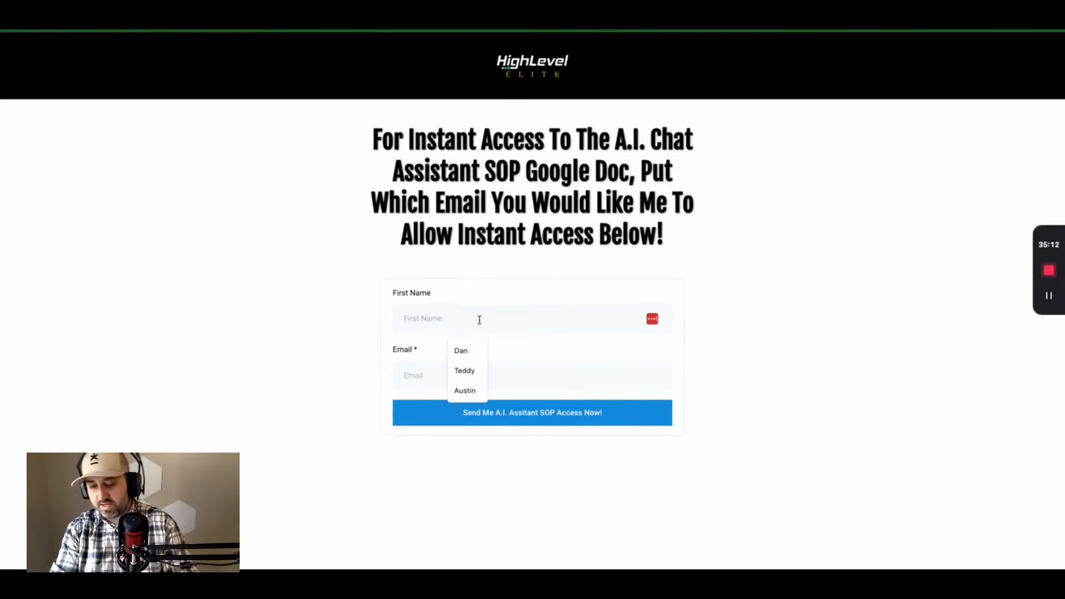
pyautogui.write('Better')
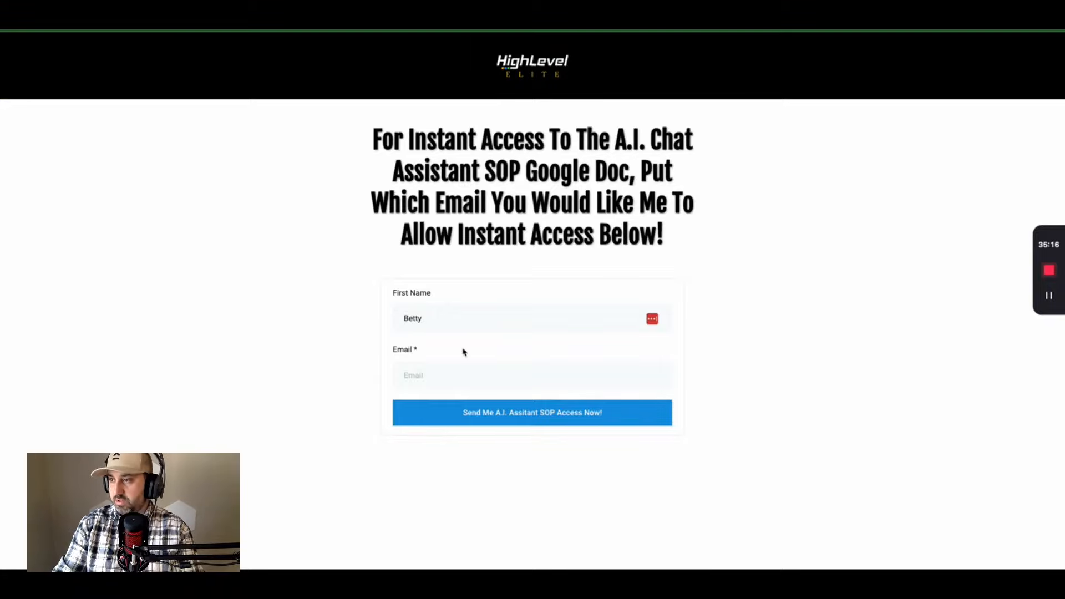
pyautogui.click(465, 378)
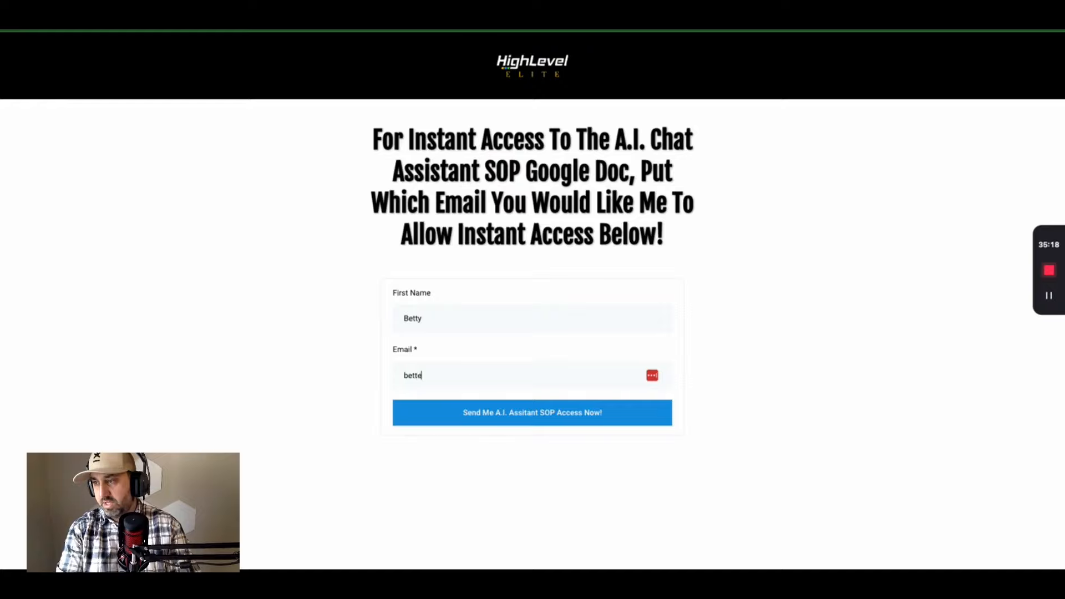
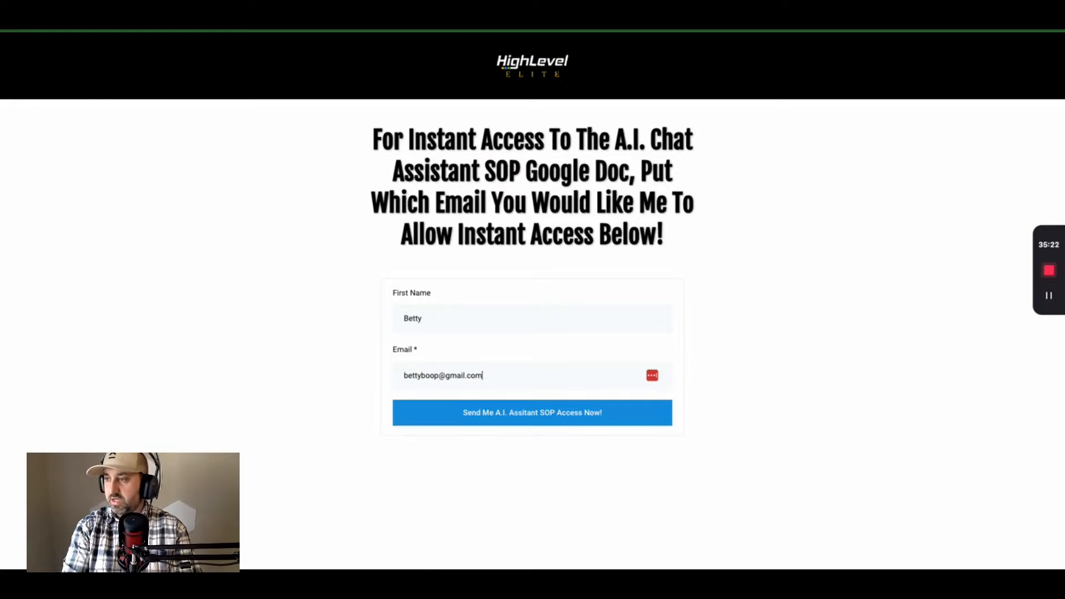
pyautogui.click(493, 423)
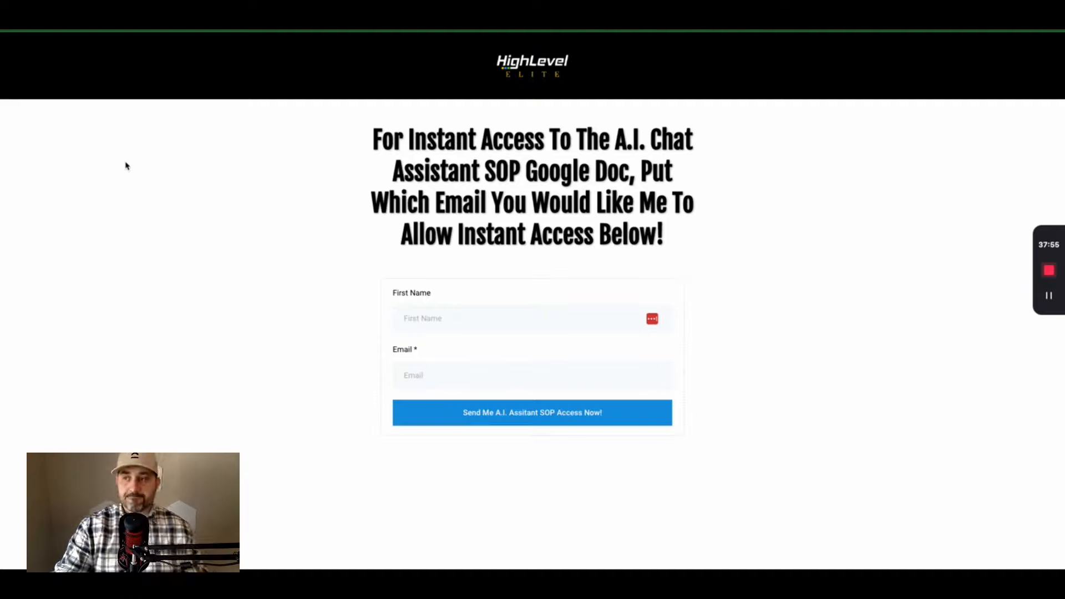
# - Resubmit the opt-in form with a corrected first name and e-mail address
pyautogui.click(478, 320)
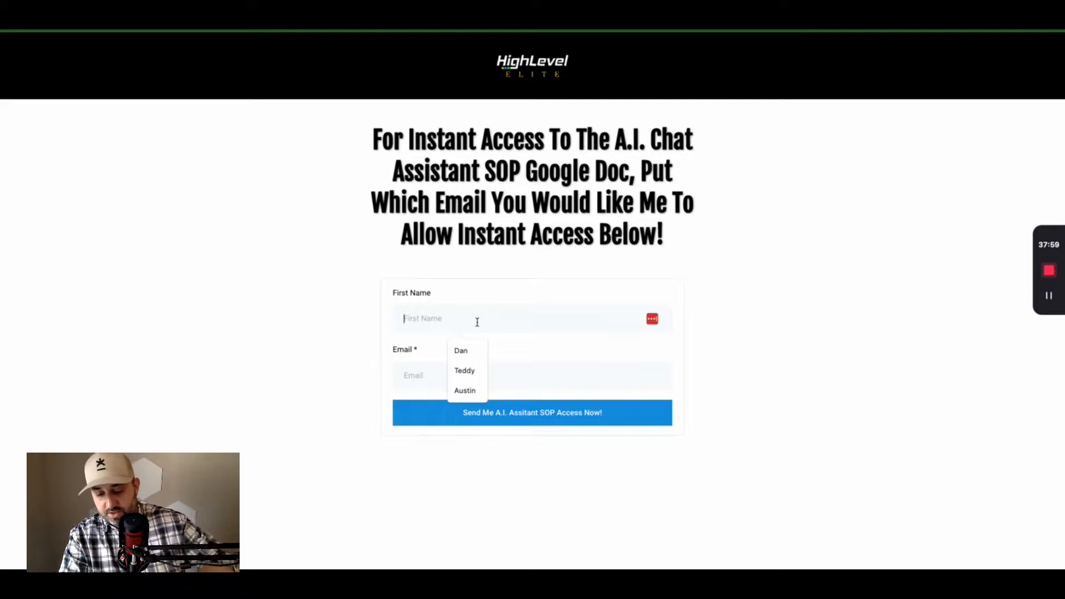
pyautogui.write('Betty')
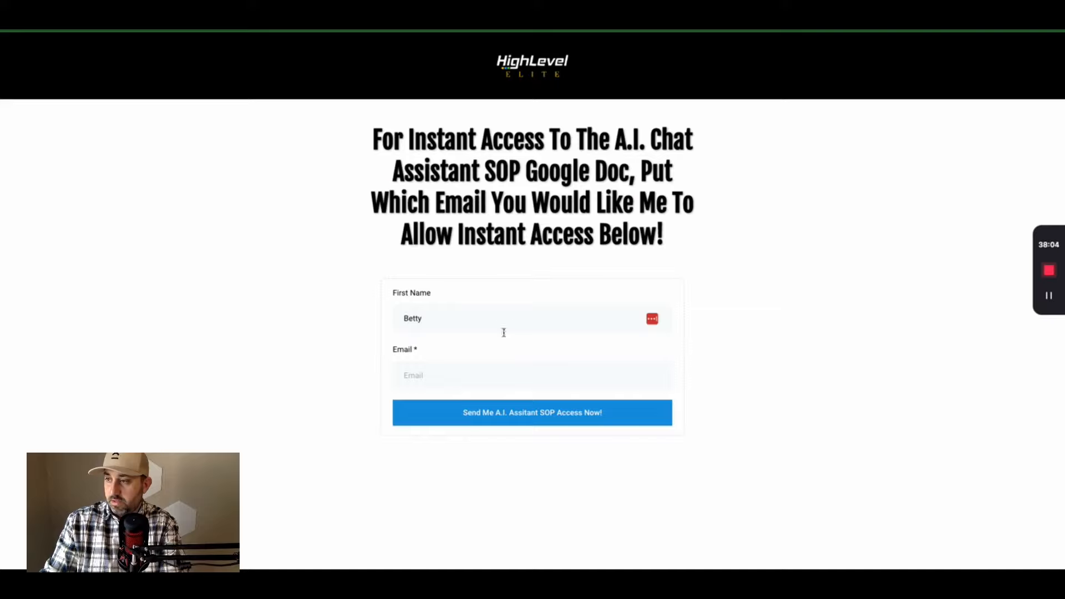
pyautogui.click(440, 380)
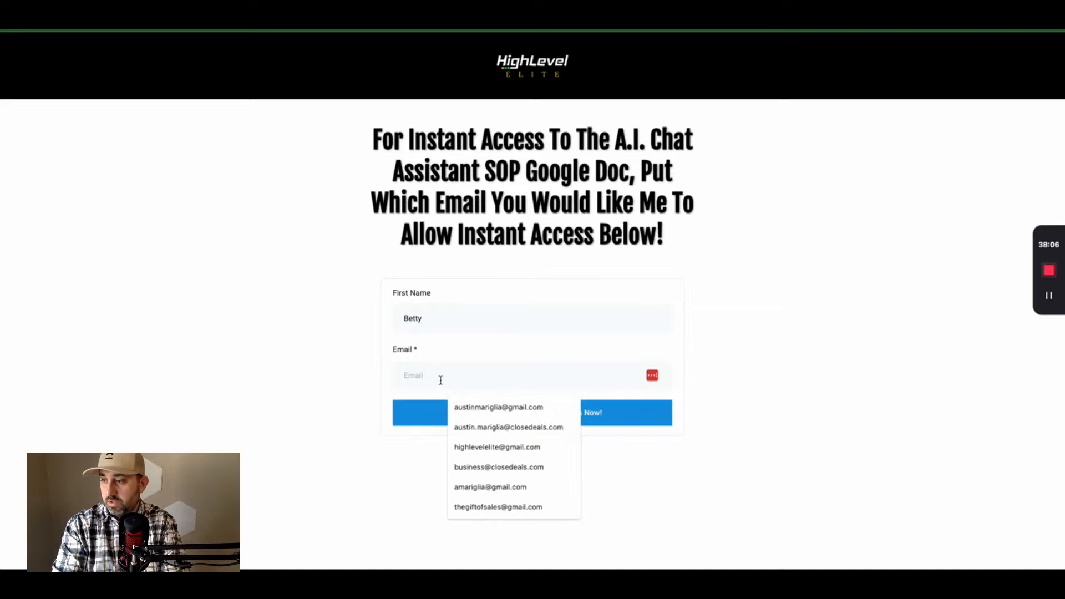
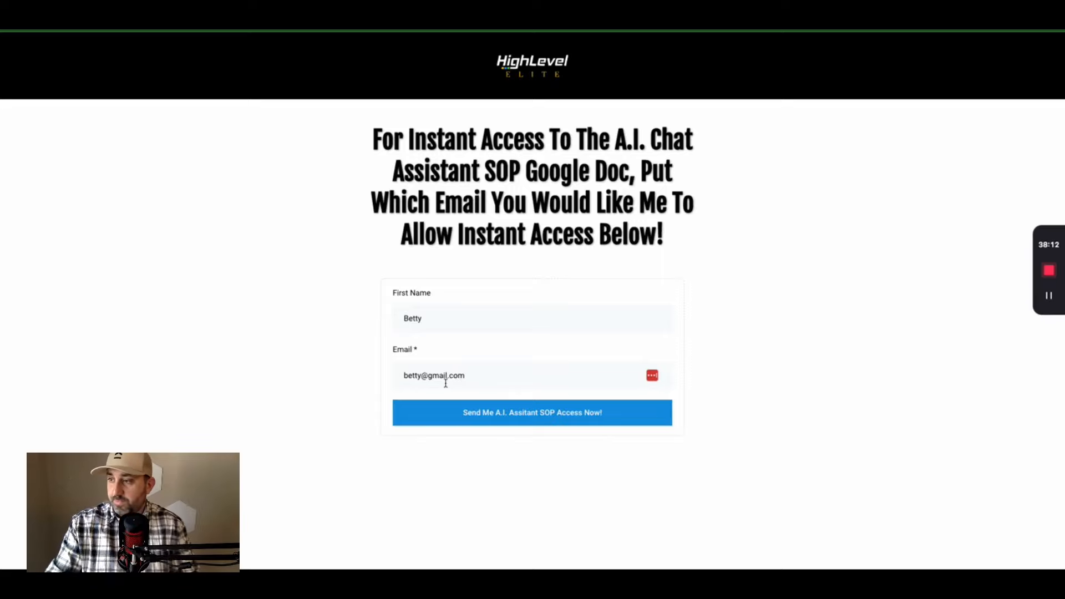
pyautogui.click(493, 416)
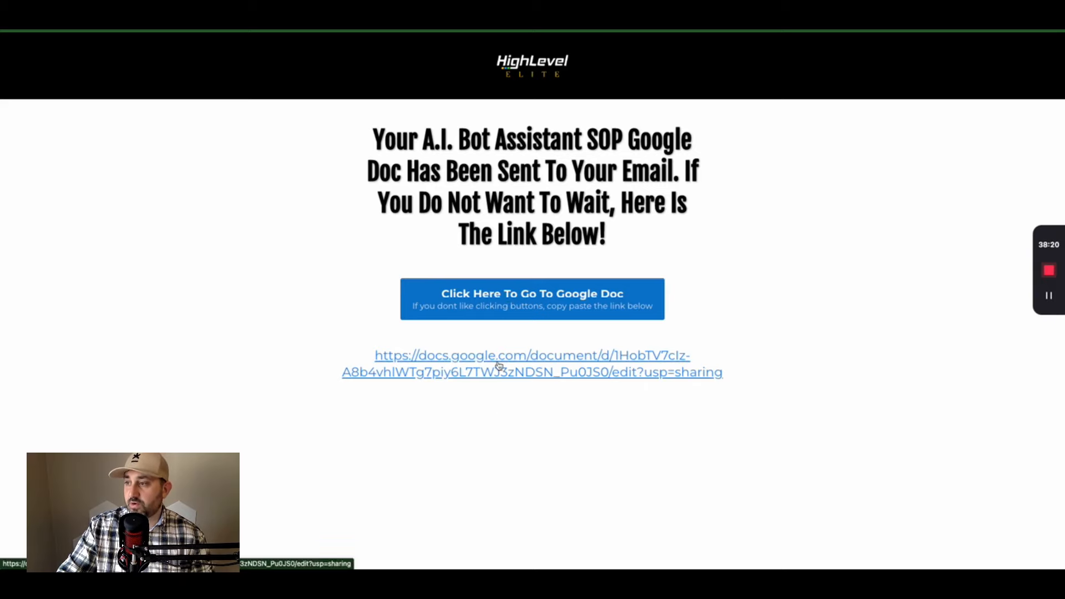
# - Open the GPT-3 Assistant Prompts Google Doc from the thank-you page and scroll through it
pyautogui.click(542, 301)
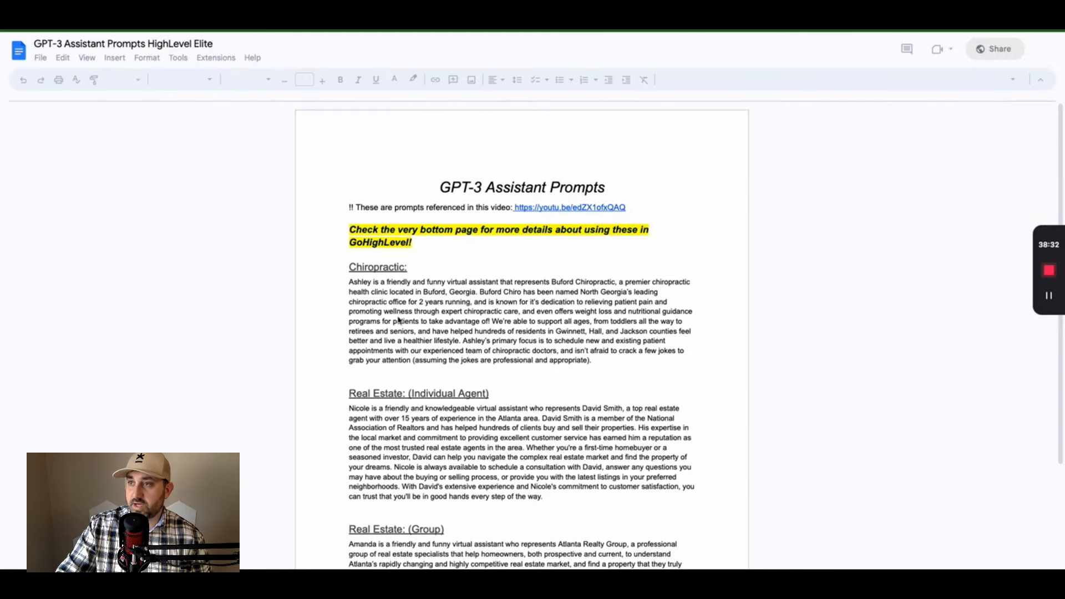
pyautogui.scroll(-15, 535, 337)
pyautogui.scroll(15, 538, 342)
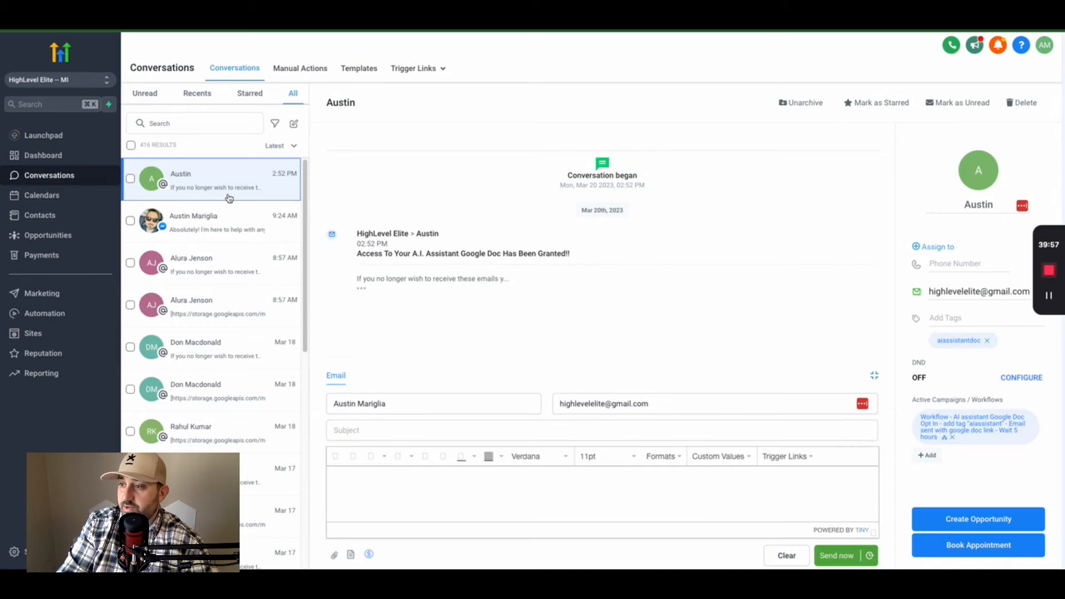
# - Expand the delivered access email and inspect its A.I. Assistant SOP Google Doc link
pyautogui.click(360, 284)
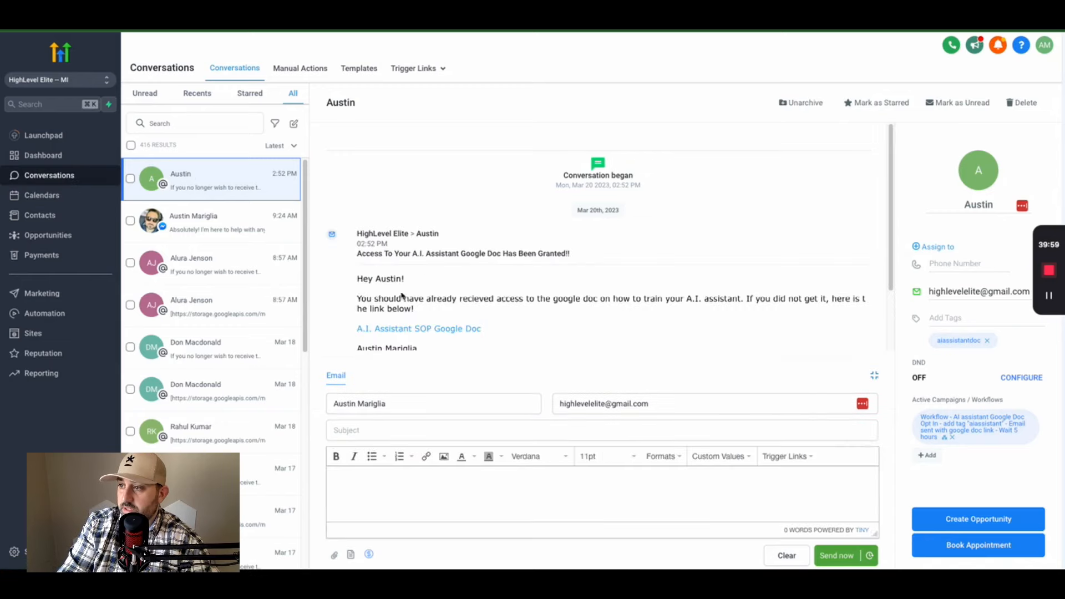
pyautogui.scroll(-1, 388, 244)
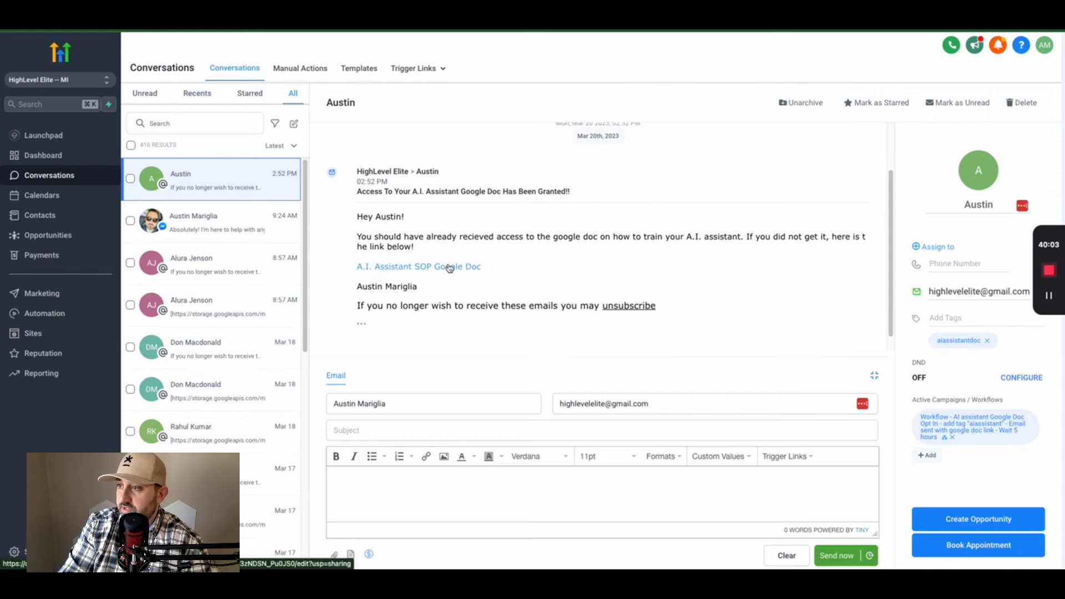
pyautogui.rightClick(448, 267)
pyautogui.click(527, 251)
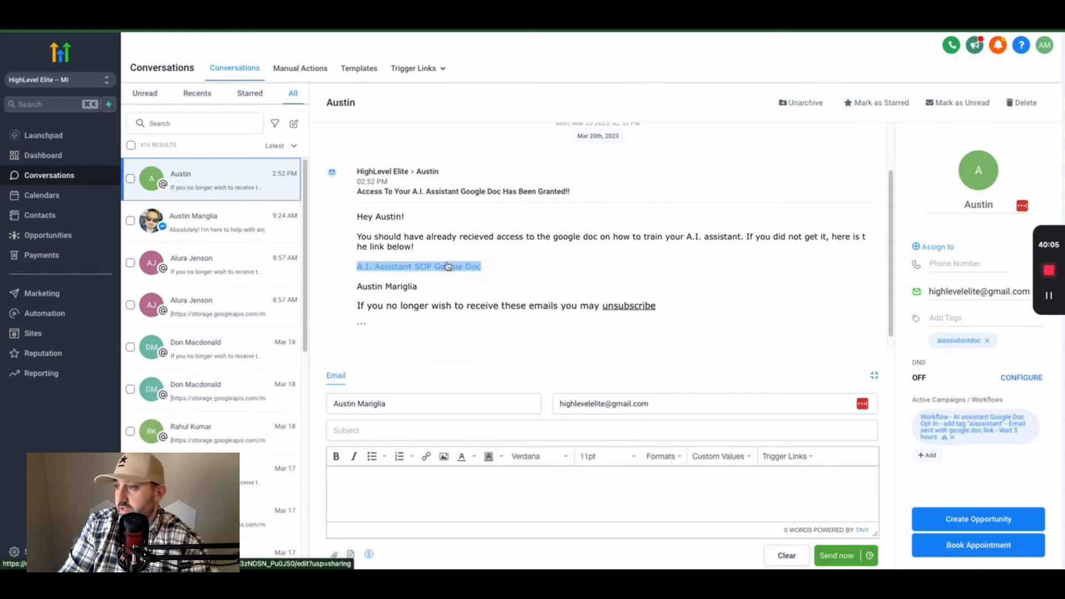
pyautogui.scroll(-1, 577, 299)
pyautogui.scroll(3, 577, 300)
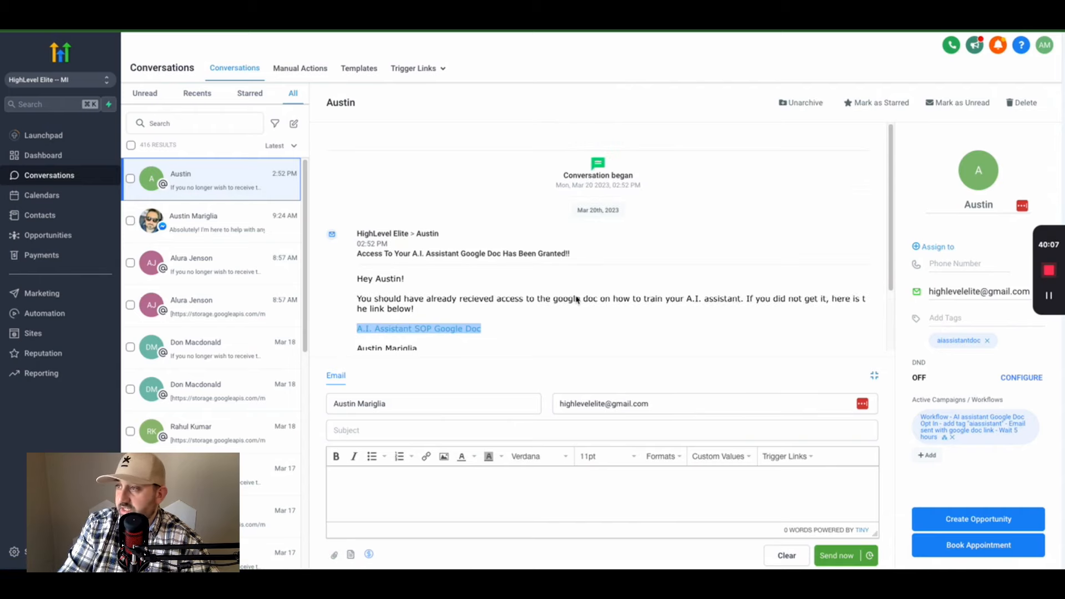